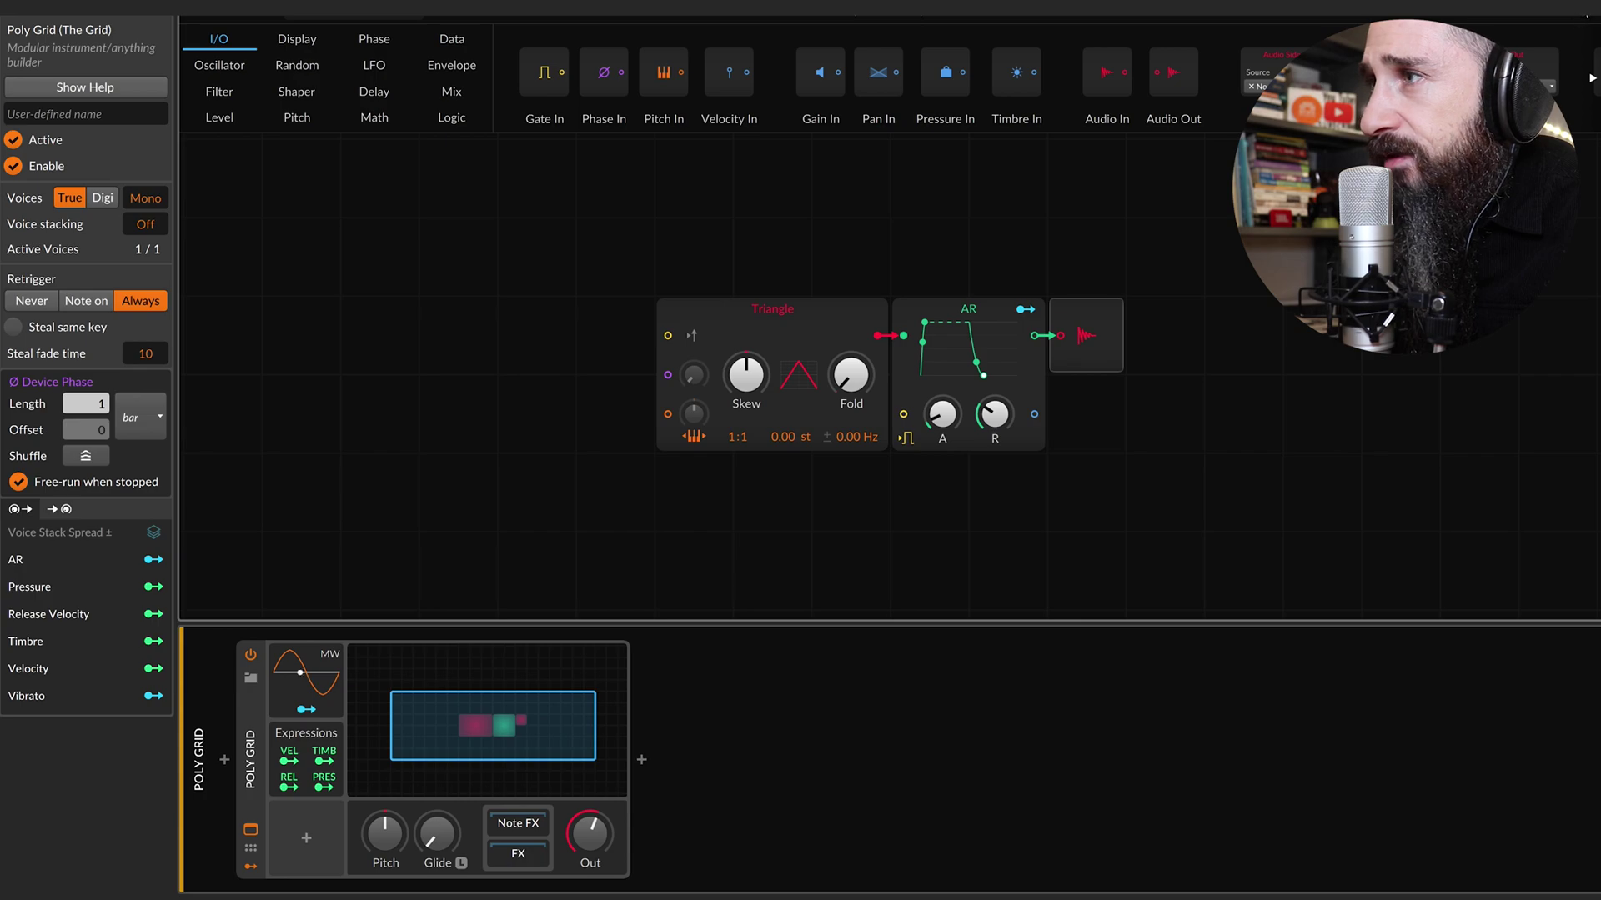
Open the Poly Grid #1 clip, draw a one-bar F2 note starting at bar 1, and duplicate it.
key("Escape")
double_click(891, 66)
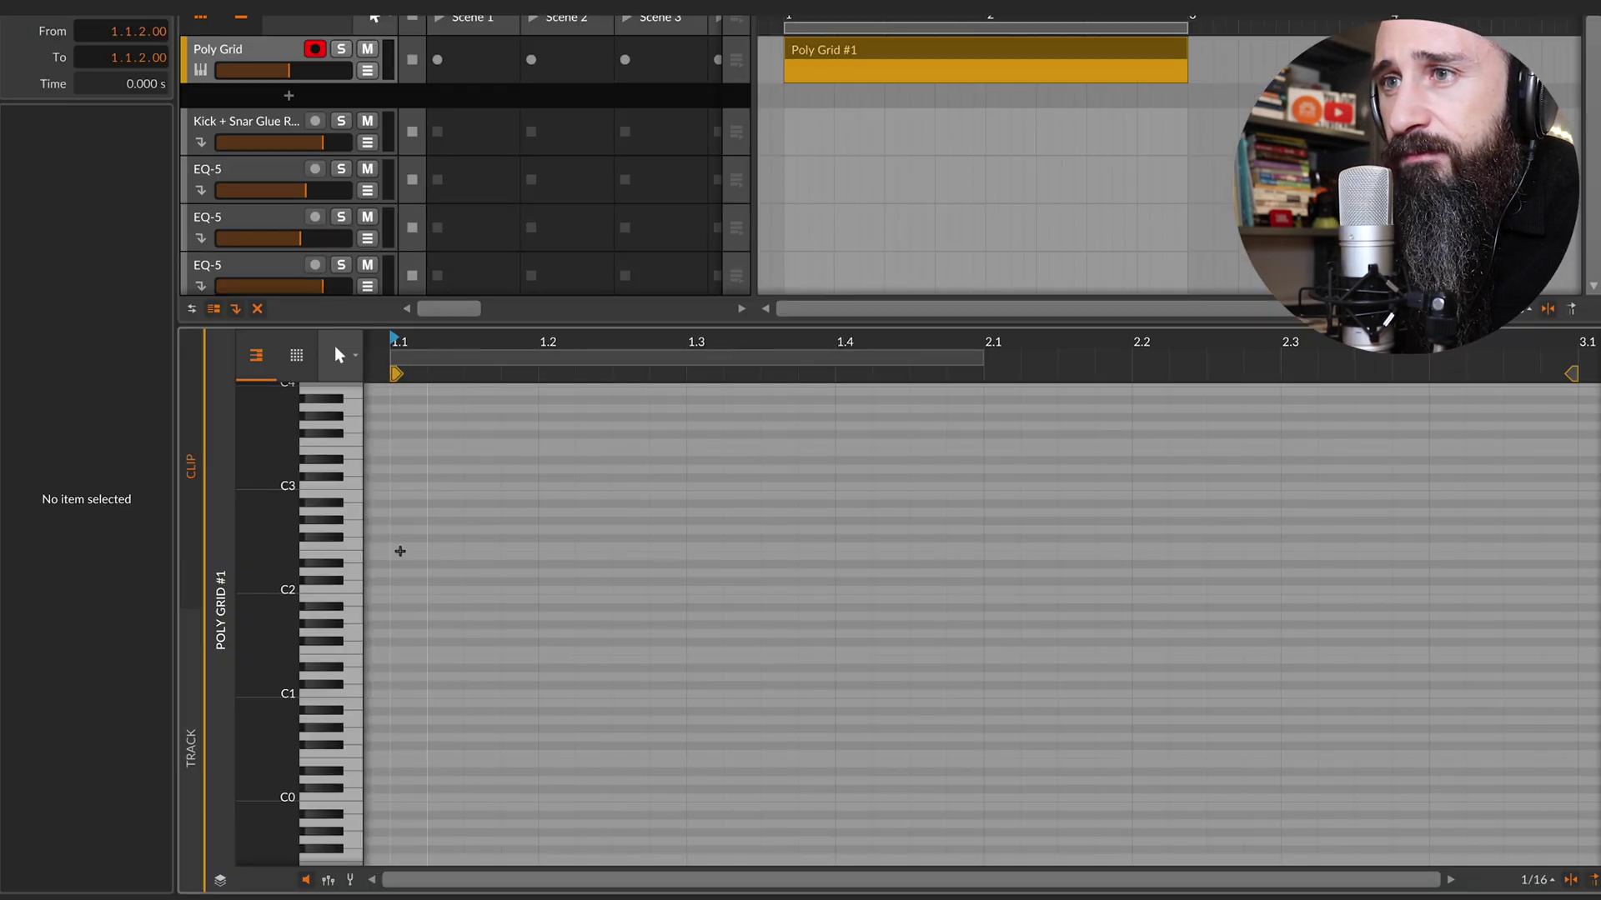
double_click(404, 547)
left_click_drag(428, 547, 984, 547)
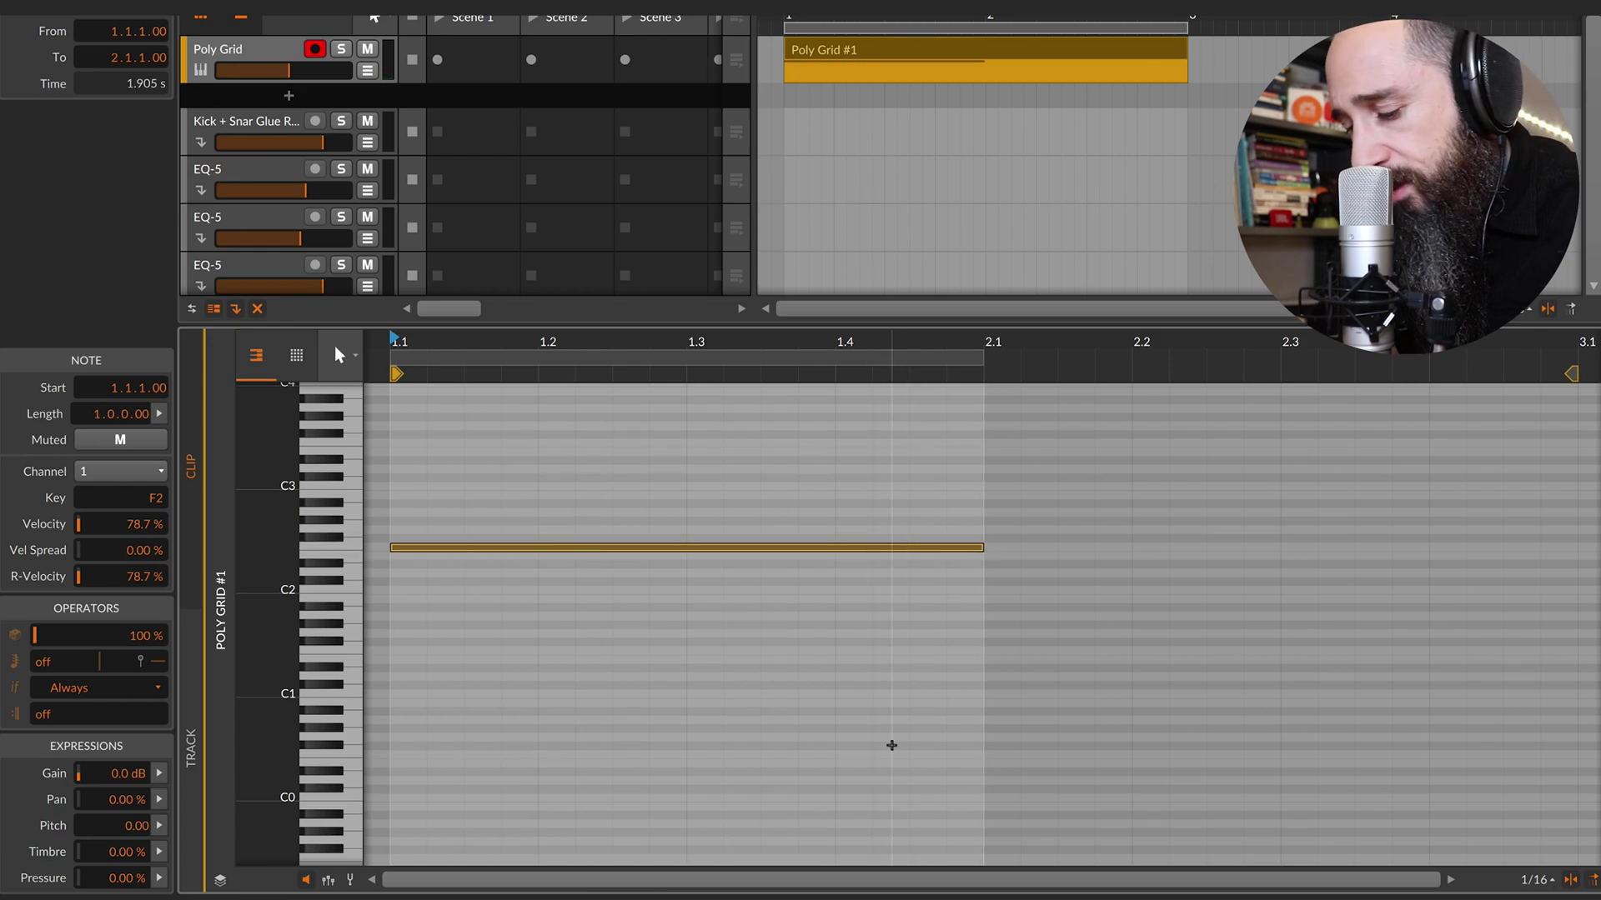
key("ctrl+d")
key("d")
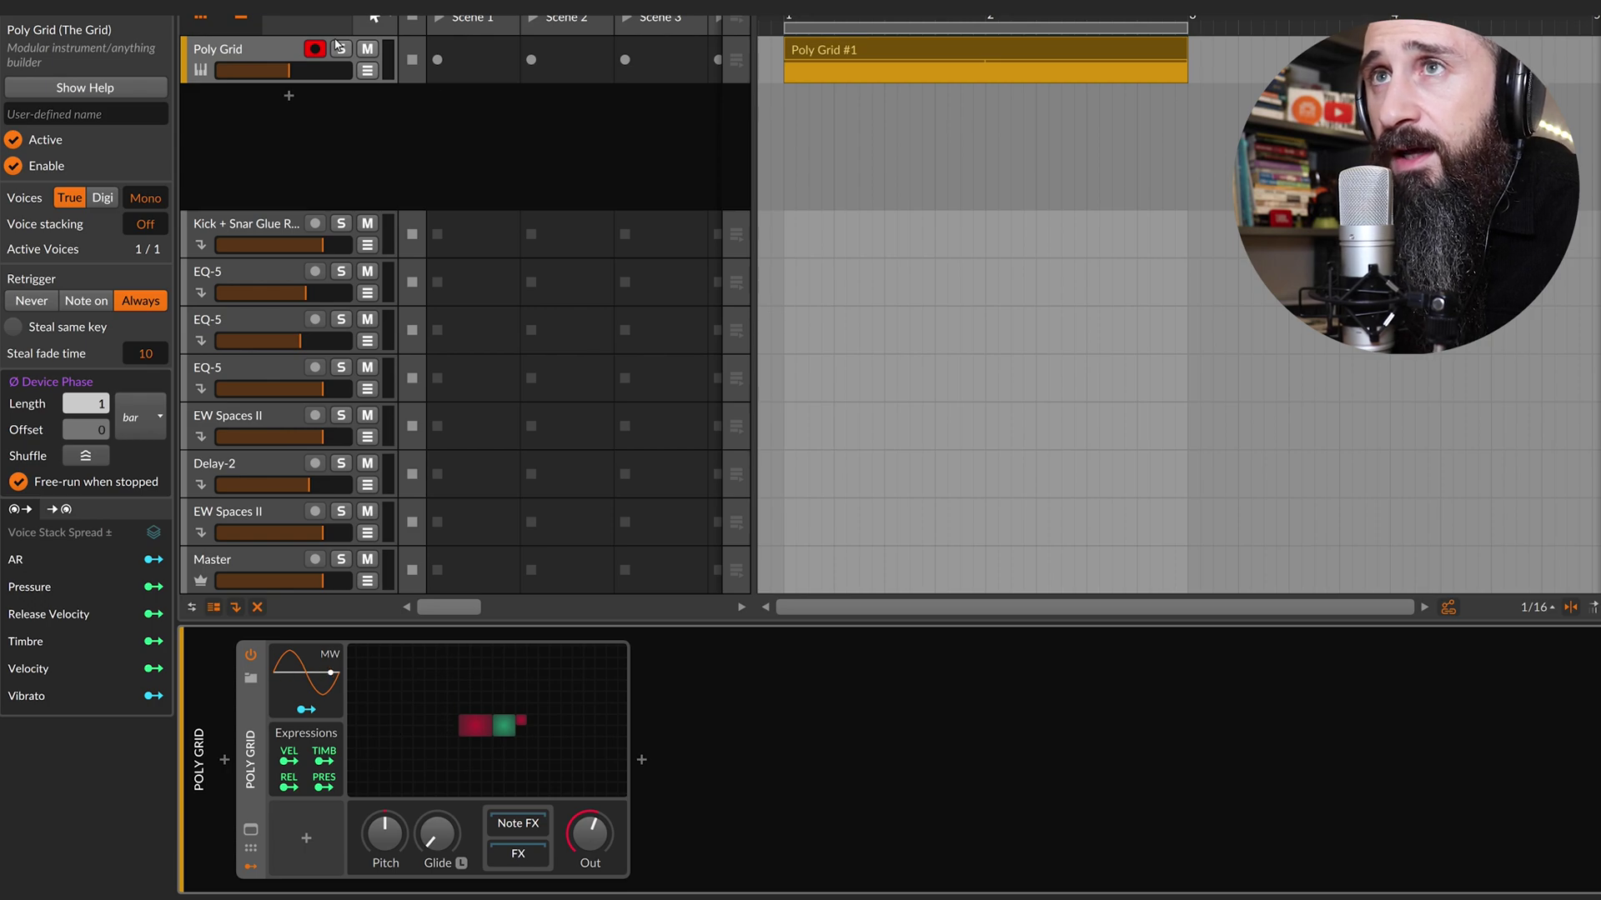
In the Poly Grid patch, set the AR attack to 8.00 s and move the AR and audio output away from the Triangle oscillator.
left_click(256, 51)
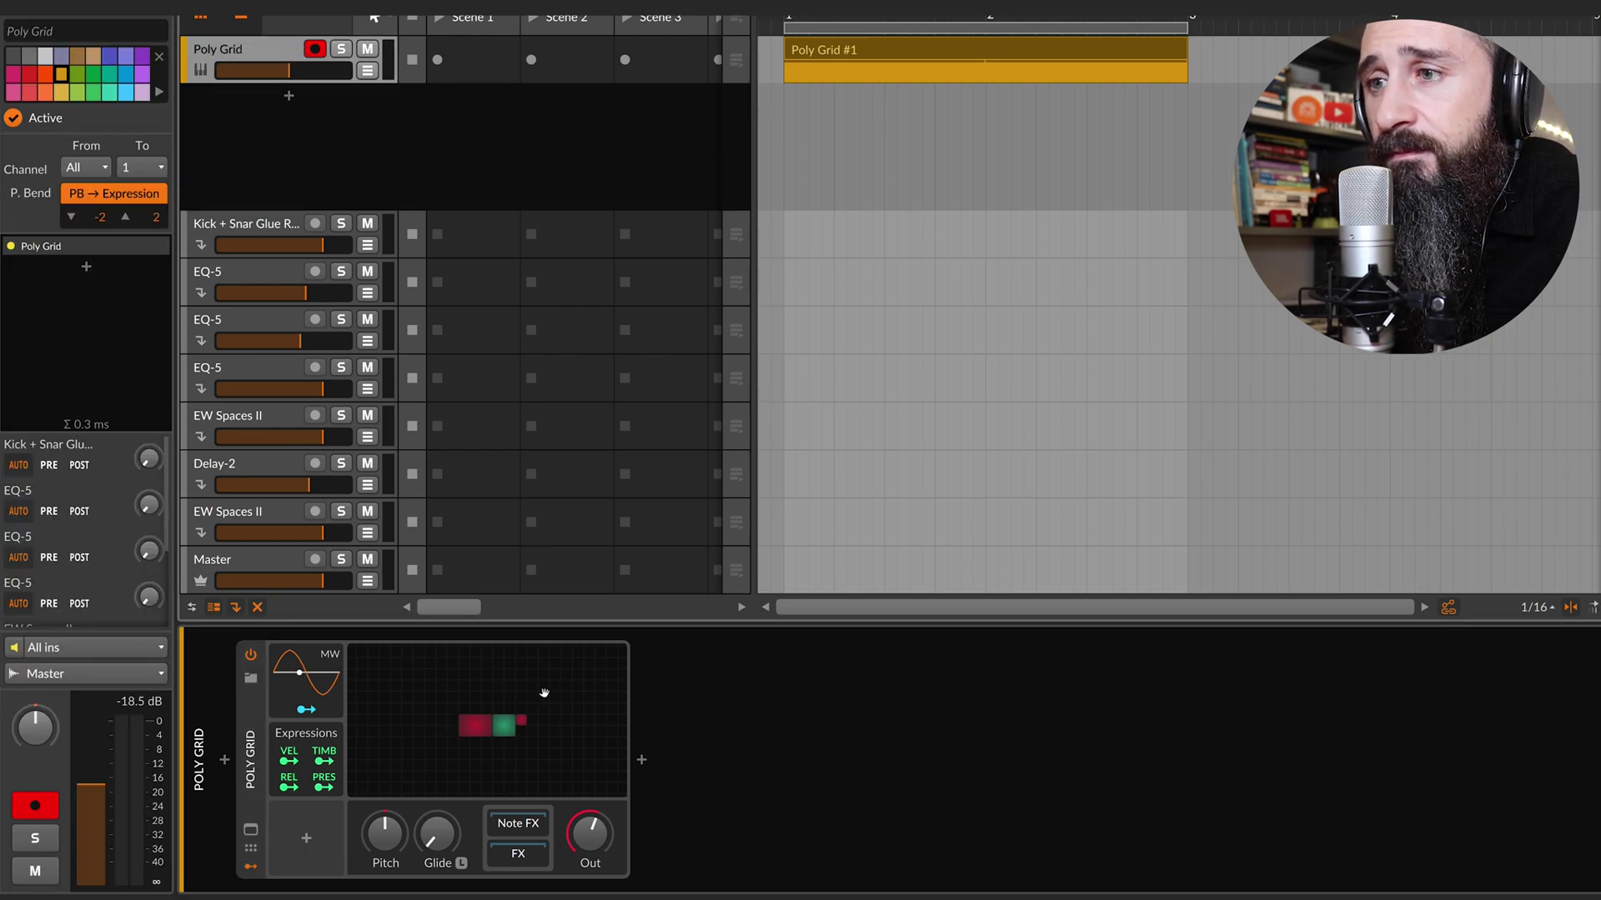
left_click(492, 732)
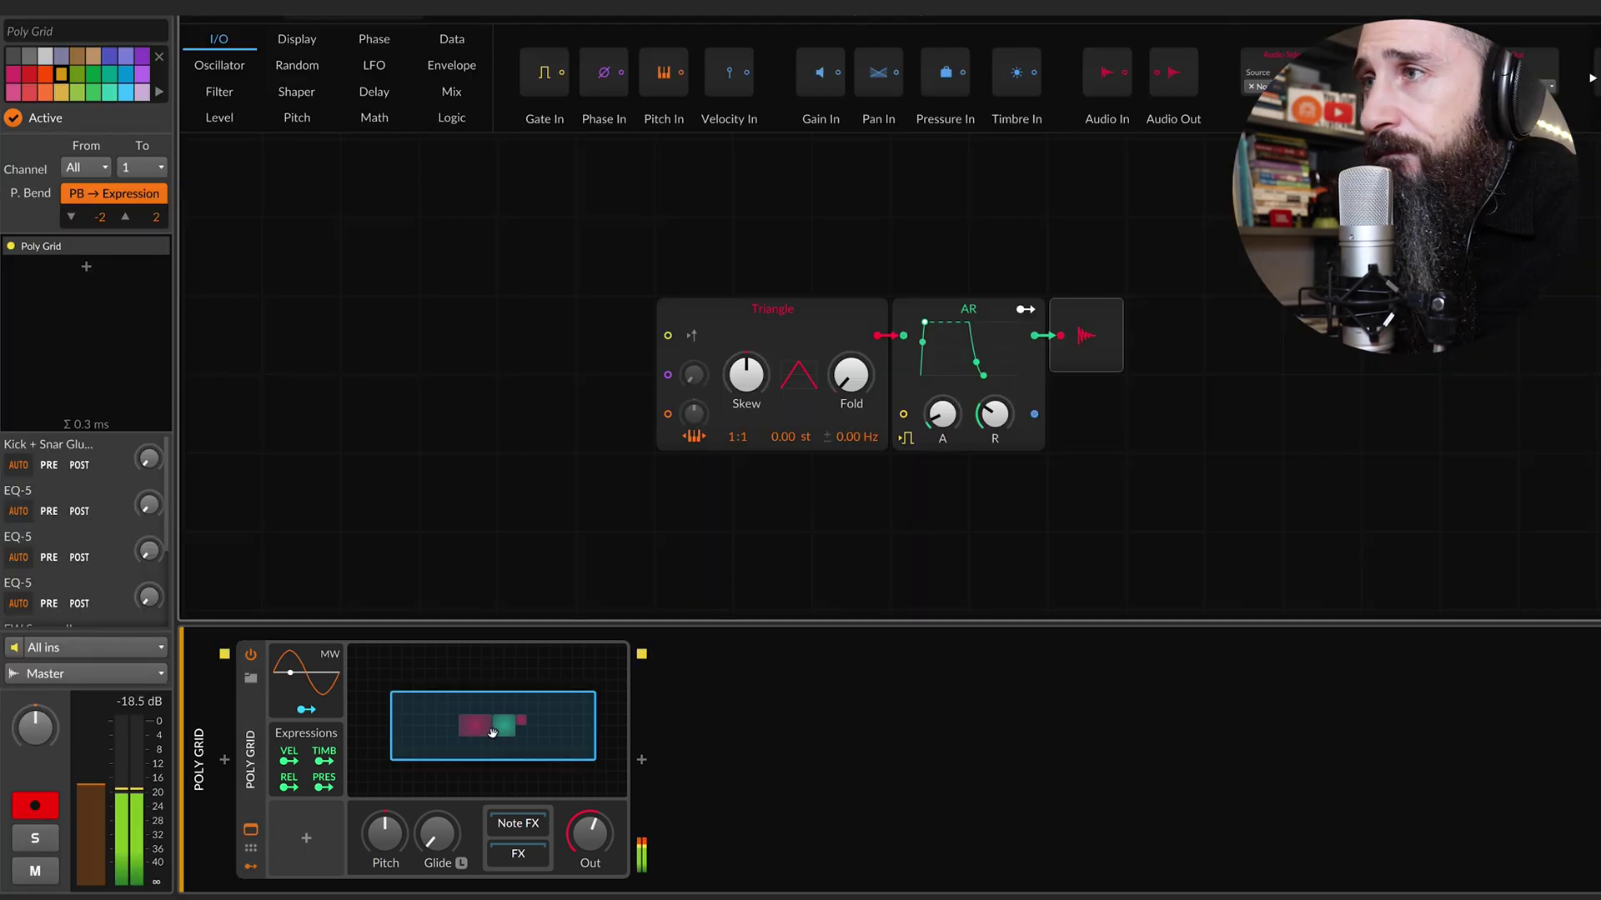
left_click(894, 365)
left_click_drag(939, 255, 1116, 378)
left_click_drag(1091, 353, 1326, 354)
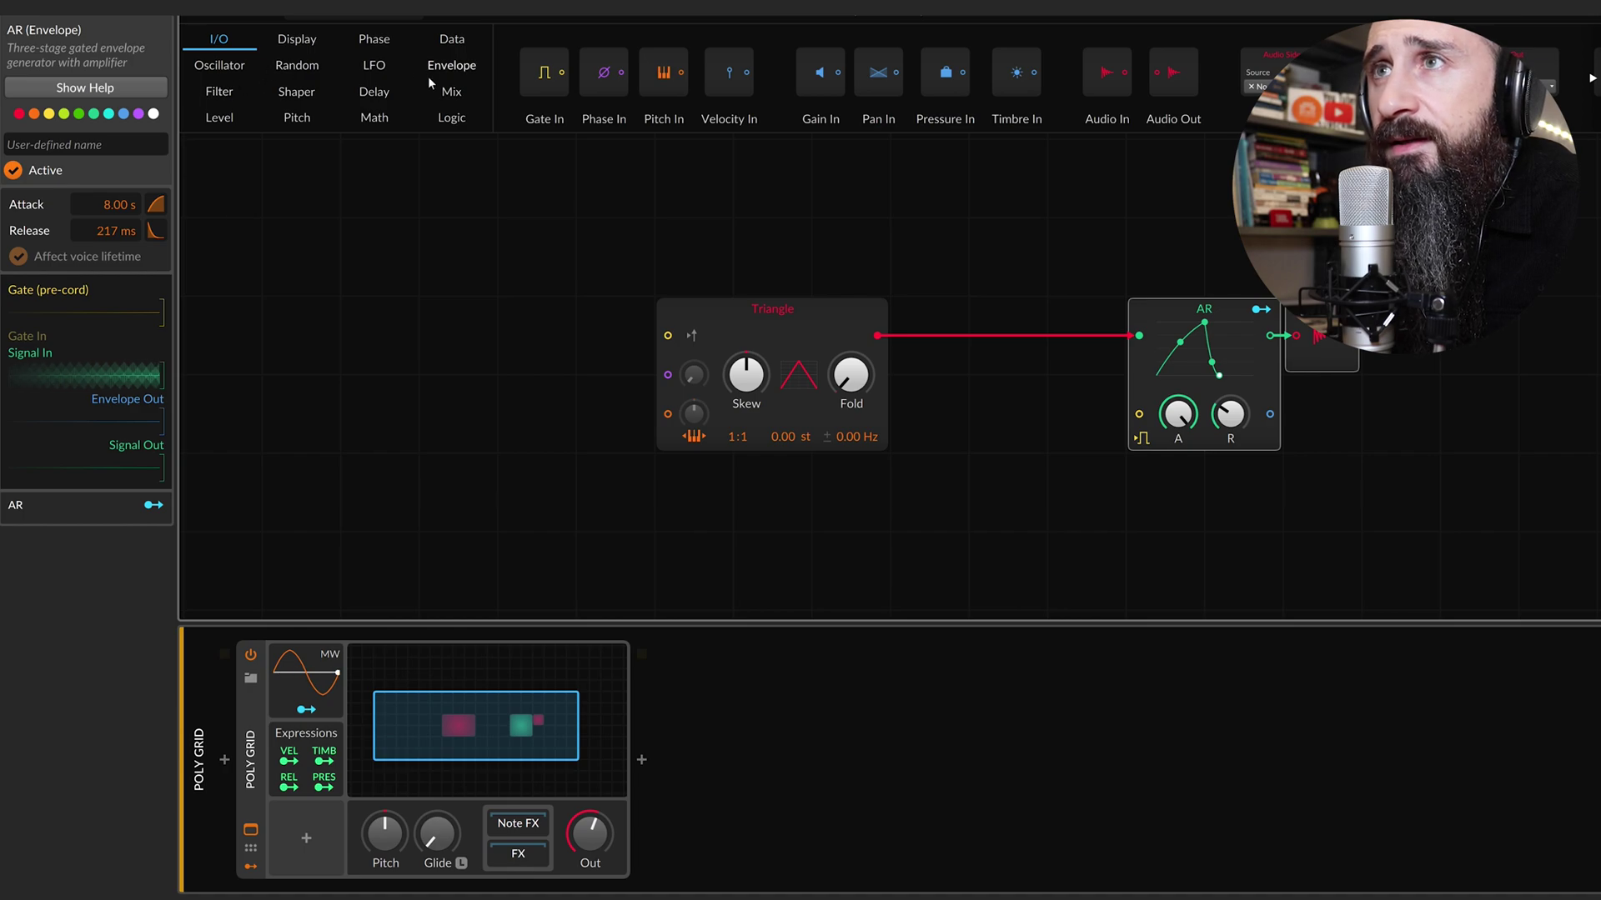
Insert a Mixer between the Triangle oscillator and the AR envelope, and replace the Triangle with a Sawtooth oscillator.
left_click(445, 92)
left_click_drag(631, 62, 719, 340)
right_click(667, 329)
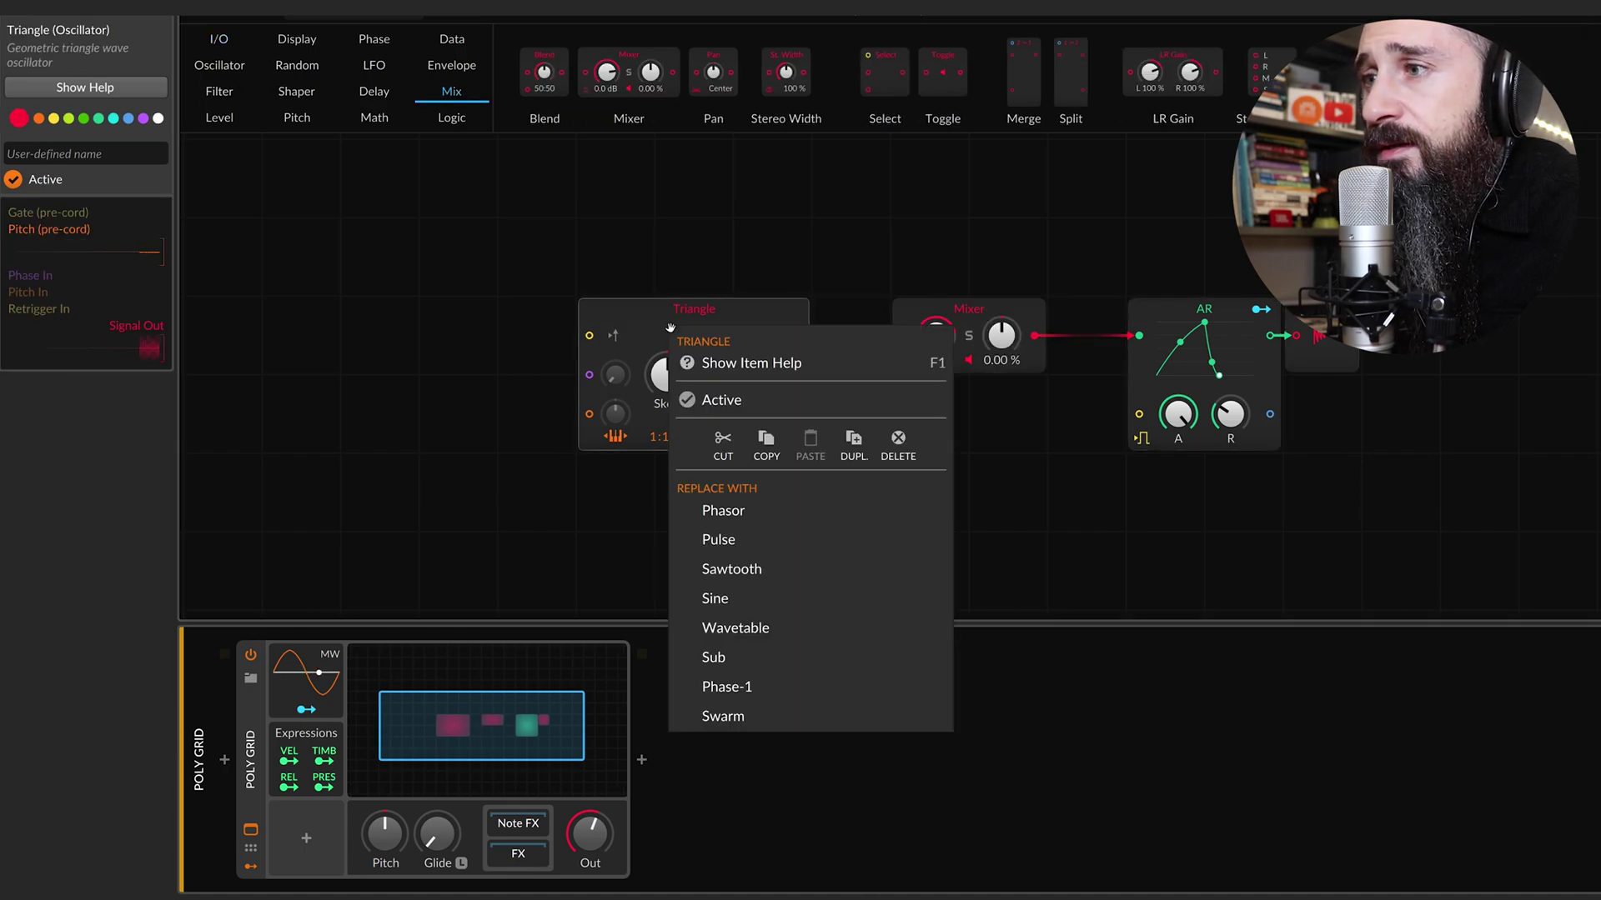
left_click(722, 570)
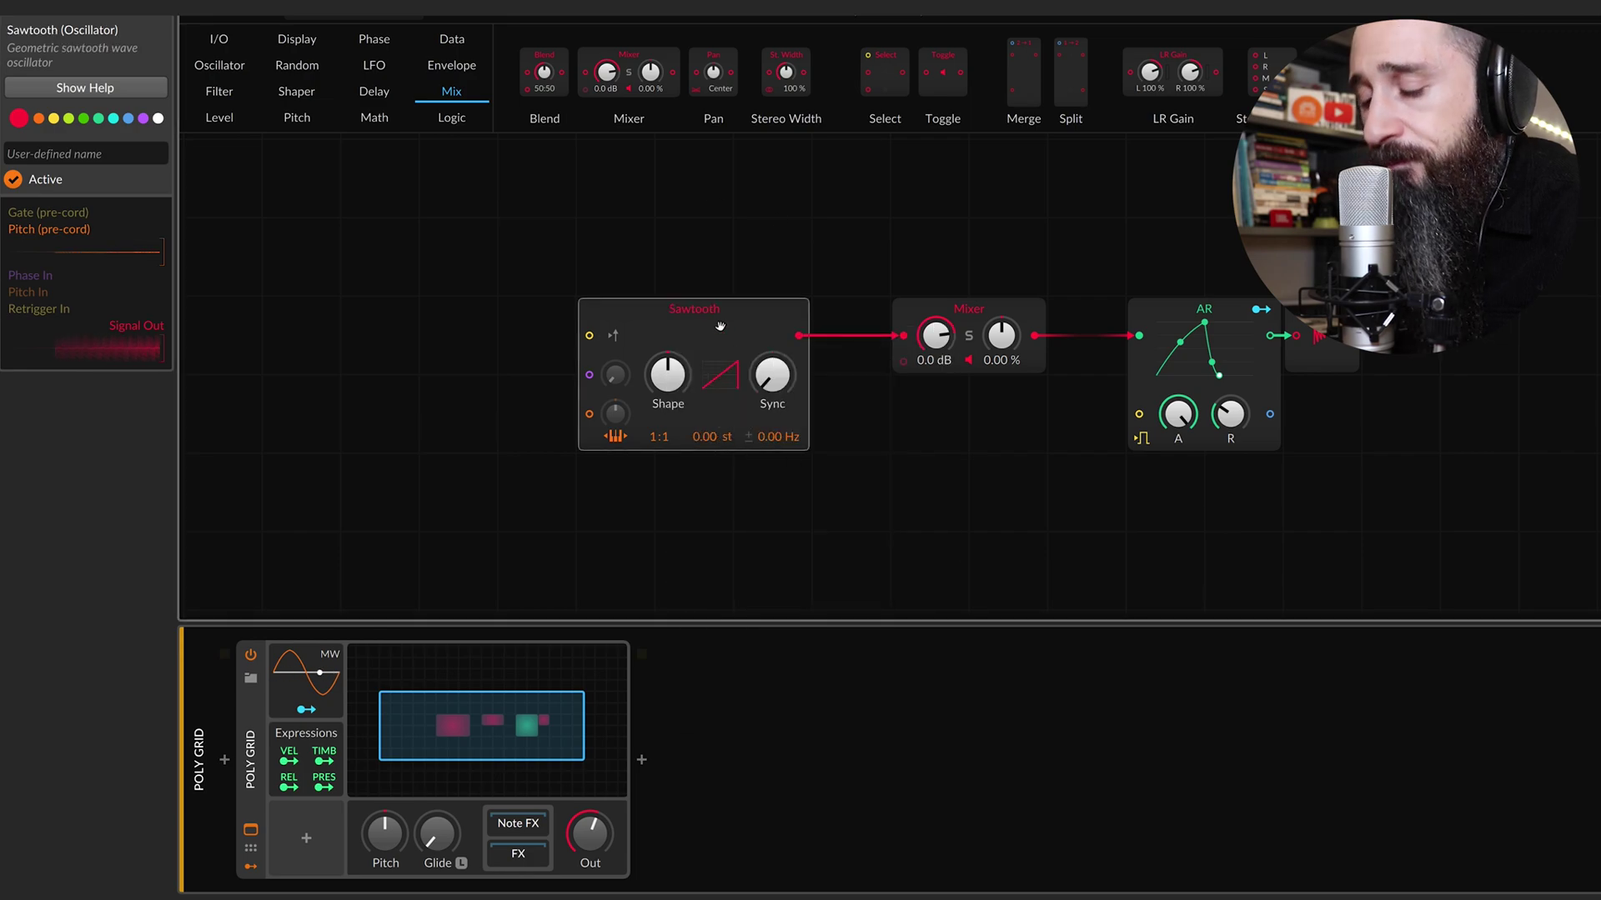
Duplicate the Sawtooth oscillator three times to make a vertical stack of four.
key("ctrl+d")
key("ctrl+d")
key("ctrl+d")
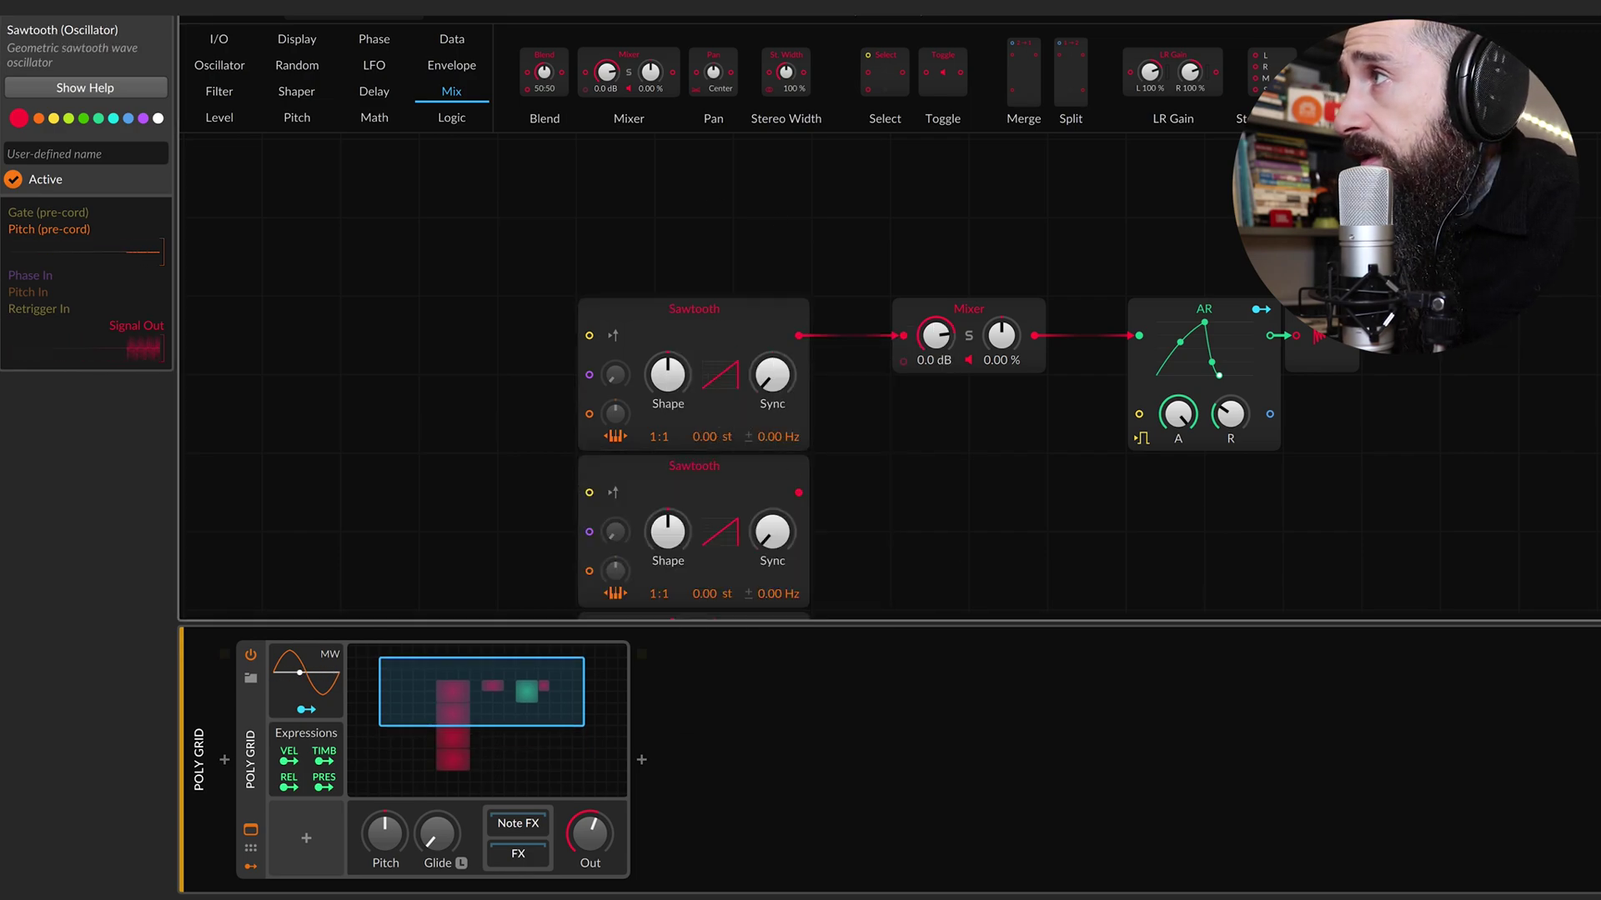
left_click(1489, 10)
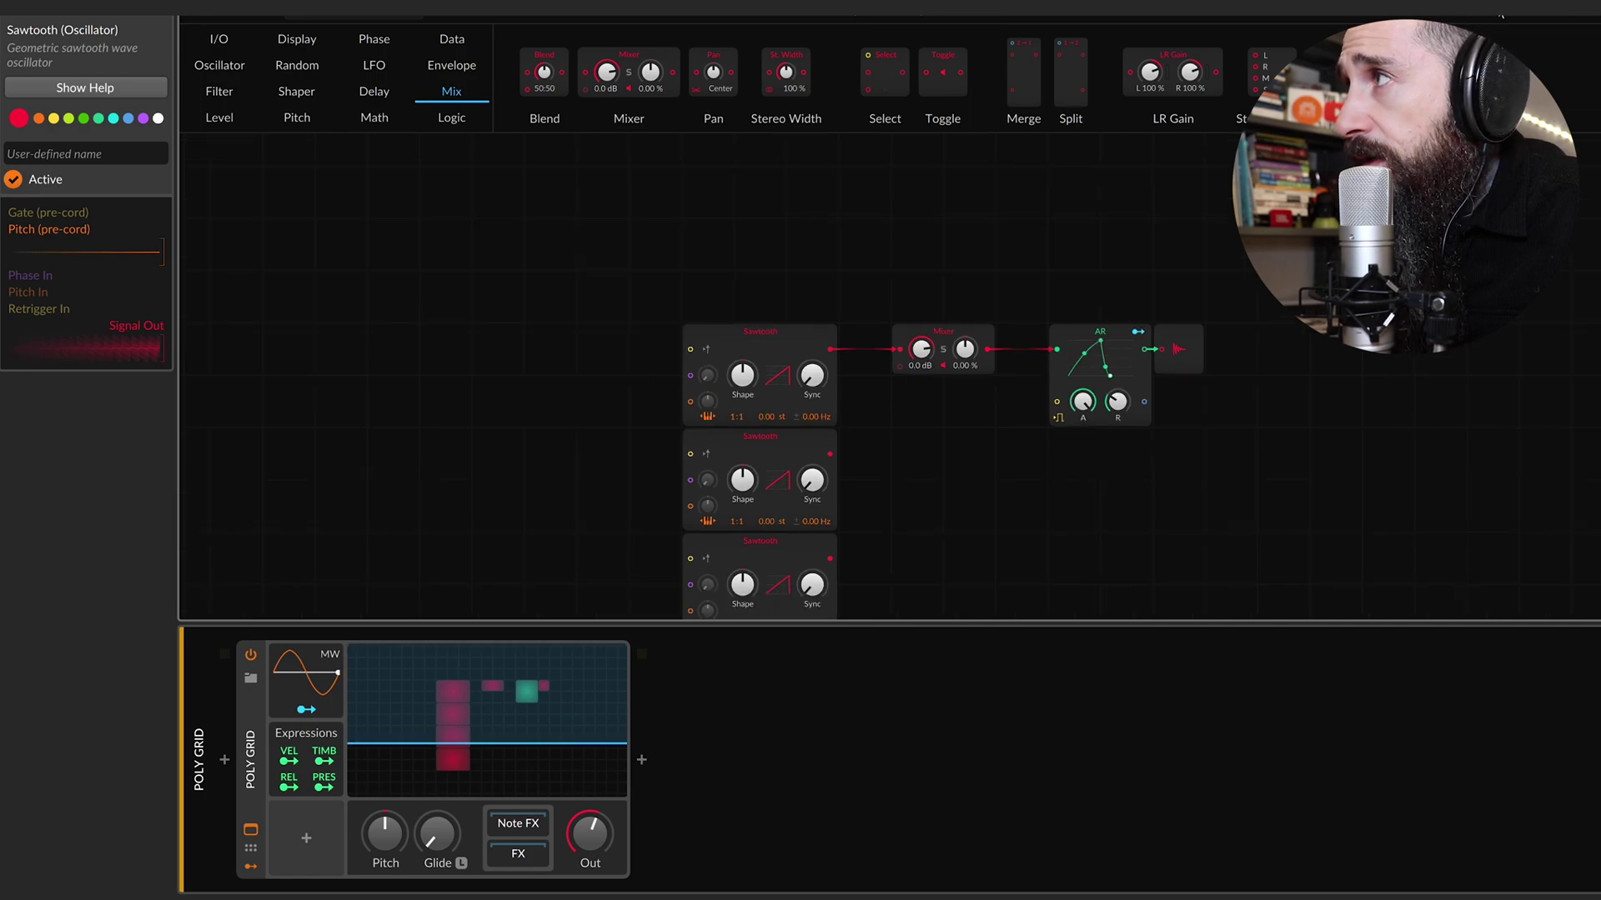
scroll(755, 525, "down", 3)
scroll(767, 525, "right", 1)
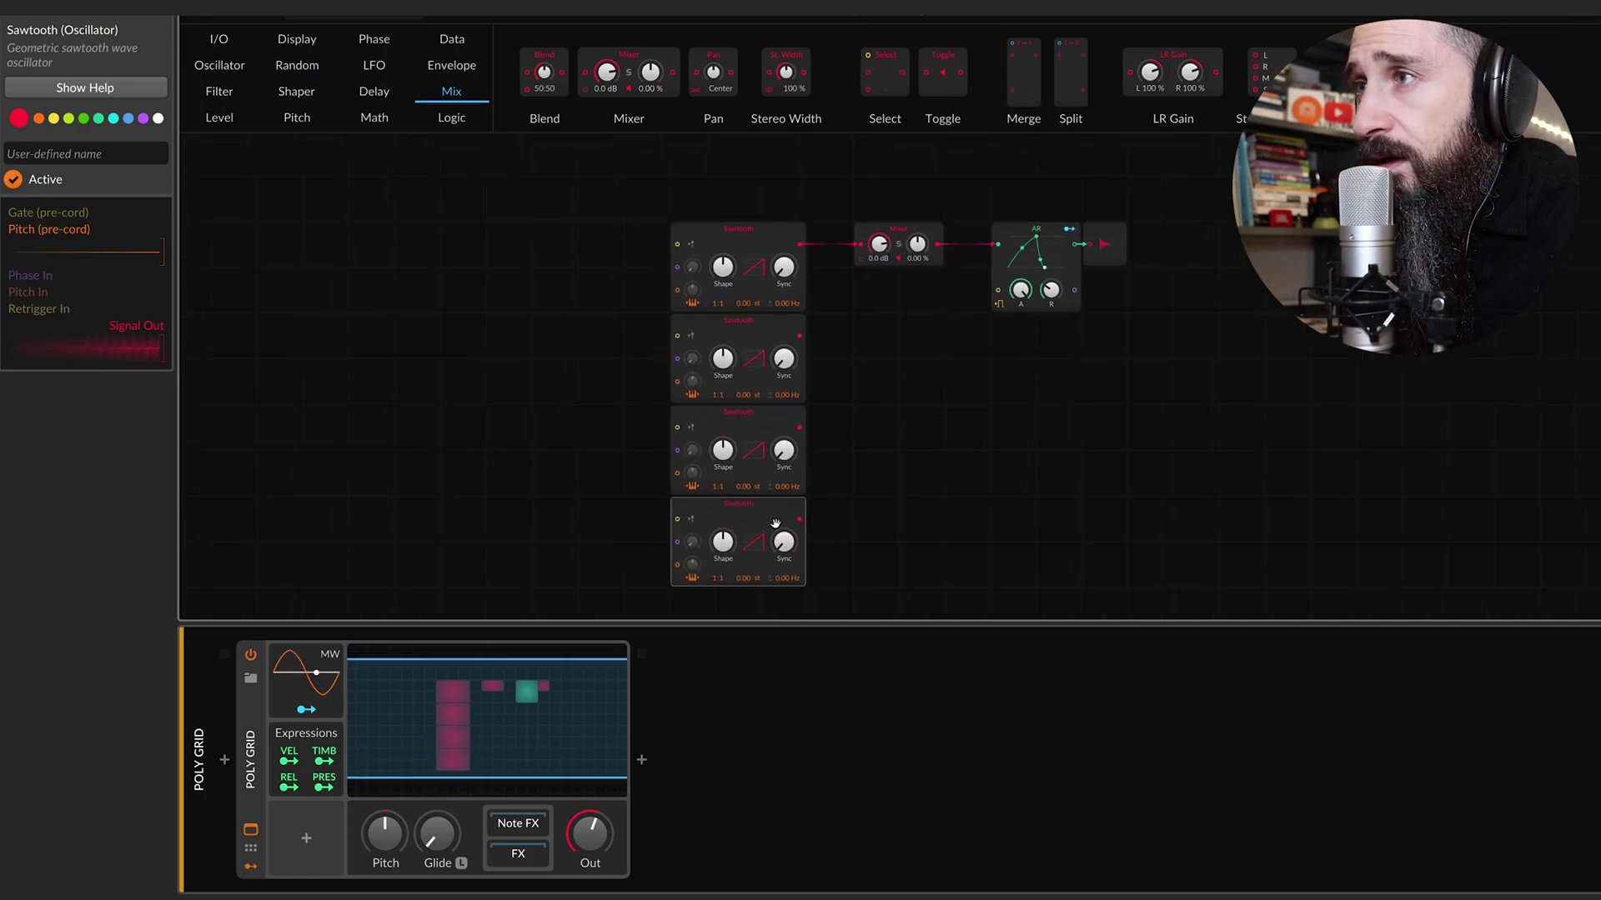
Connect the outputs of the three duplicated Sawtooth oscillators to additional channels of the Mixer.
left_click_drag(842, 258, 843, 256)
left_click_drag(787, 428, 849, 311)
left_click_drag(786, 522, 850, 351)
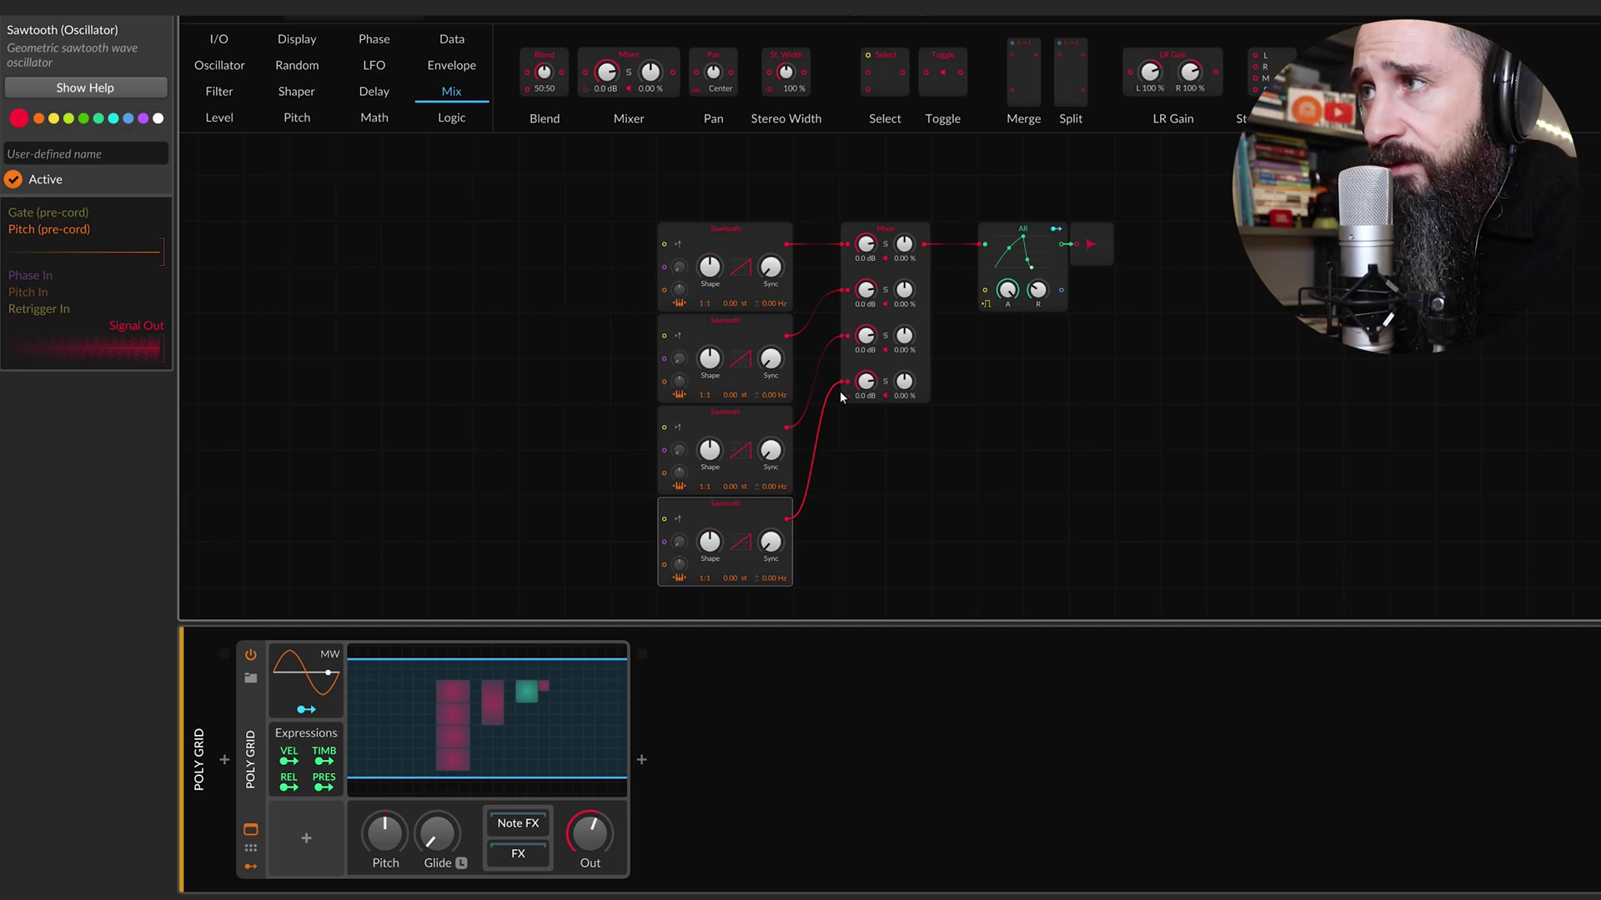
Move the audio output farther away and replace the AR with an ADSR at 1.88 s attack, 79.0 % sustain and 567 ms release.
left_click(1083, 227)
key("Delete")
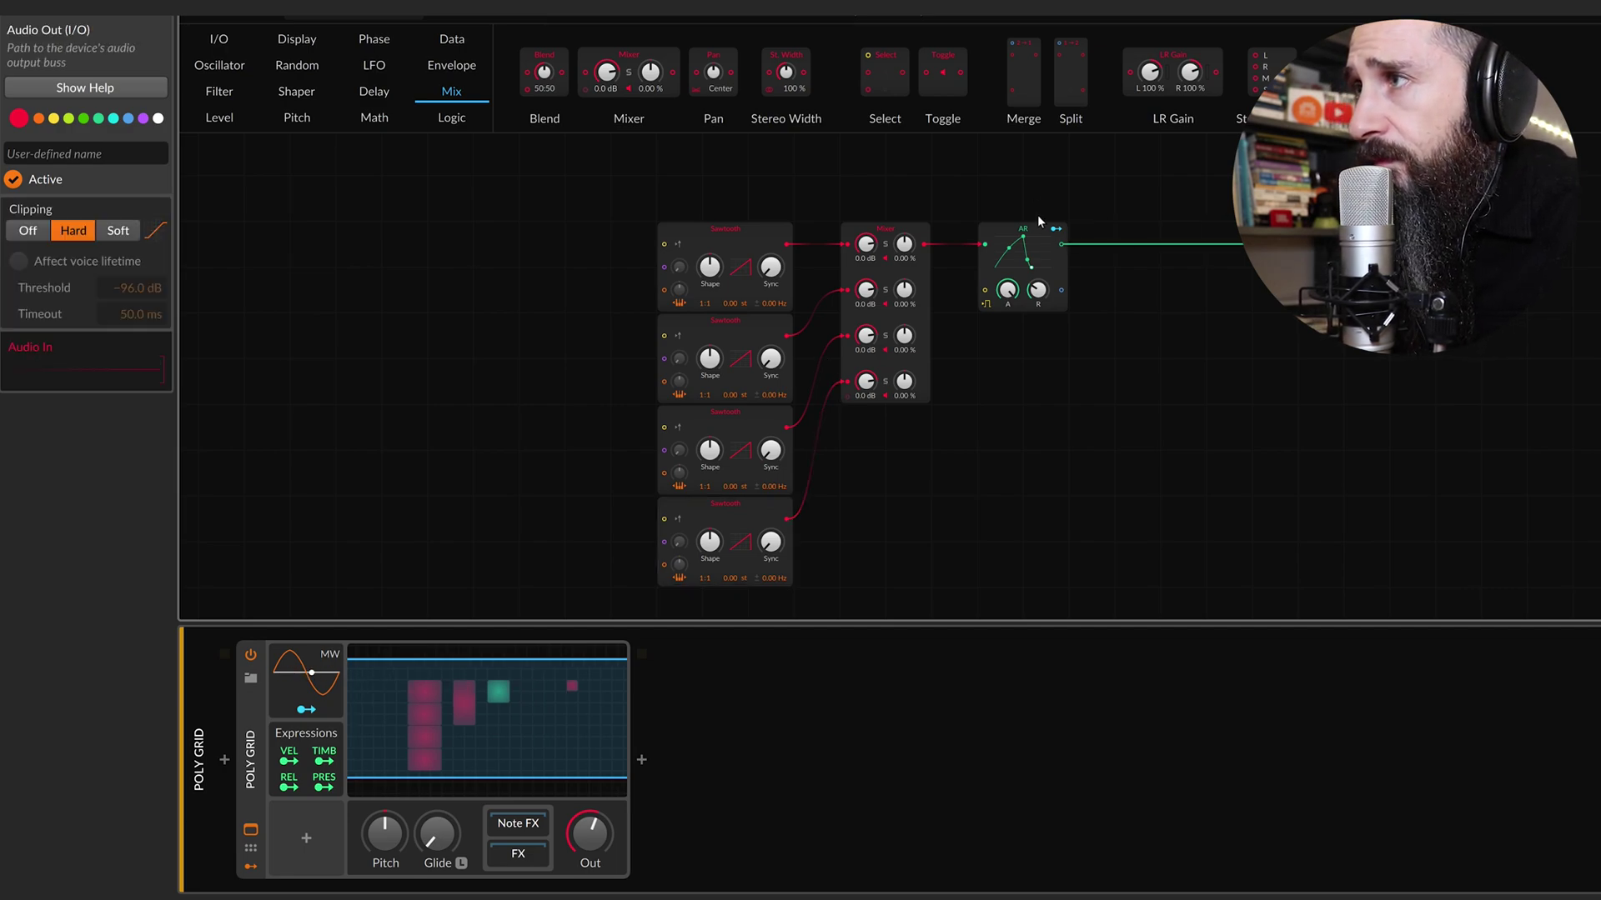
left_click(1025, 267)
right_click(1024, 275)
left_click(1075, 422)
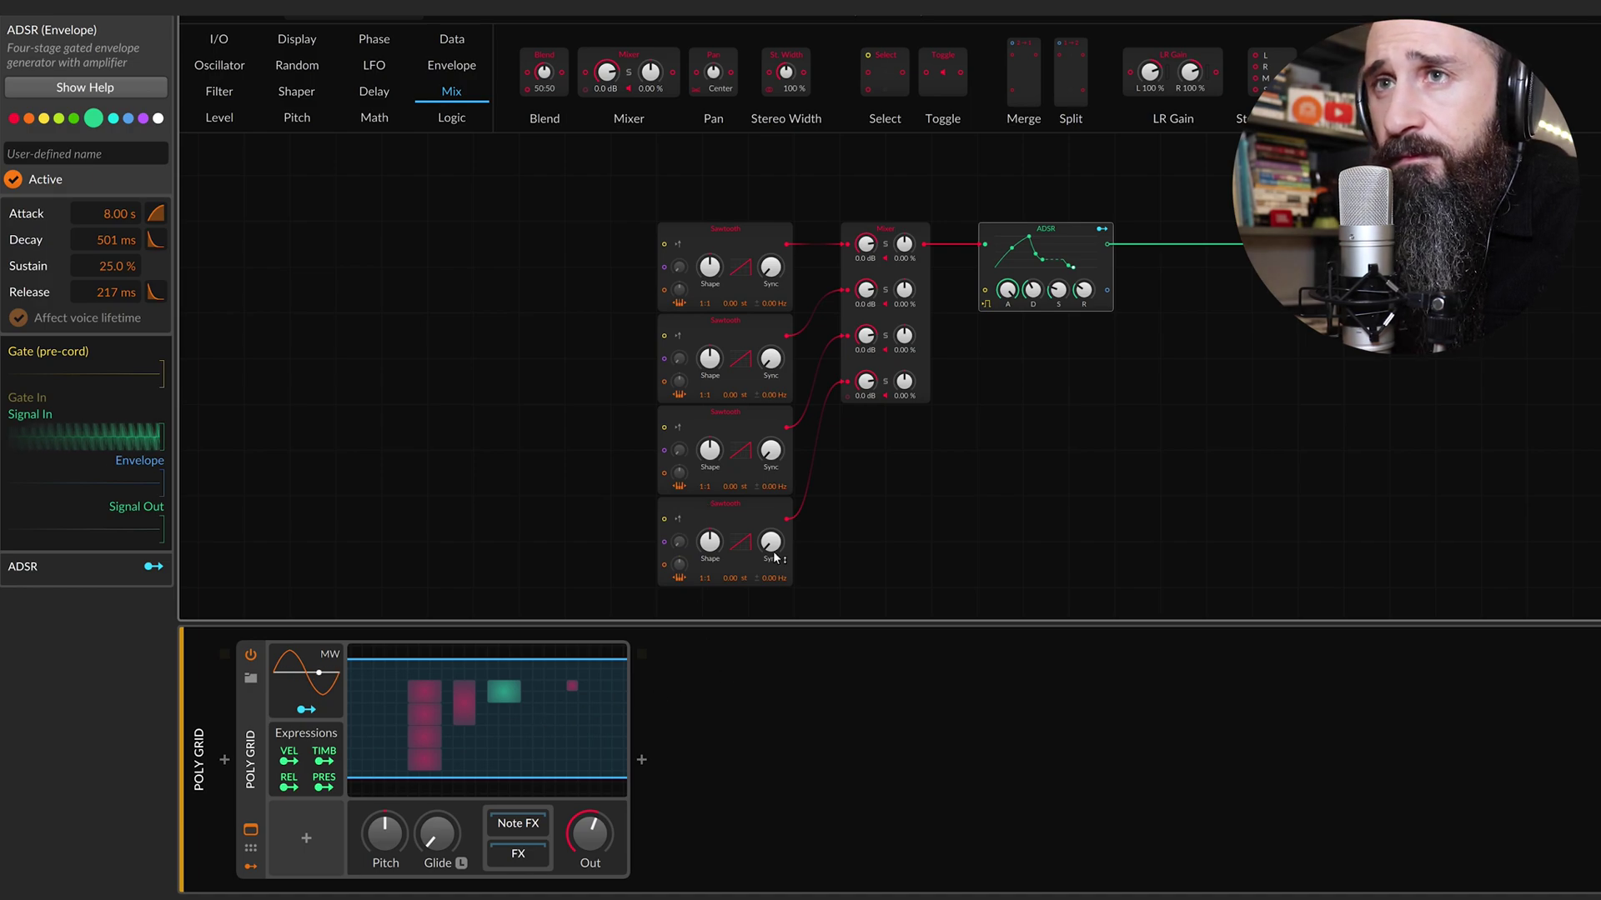
left_click_drag(1060, 297, 1007, 328)
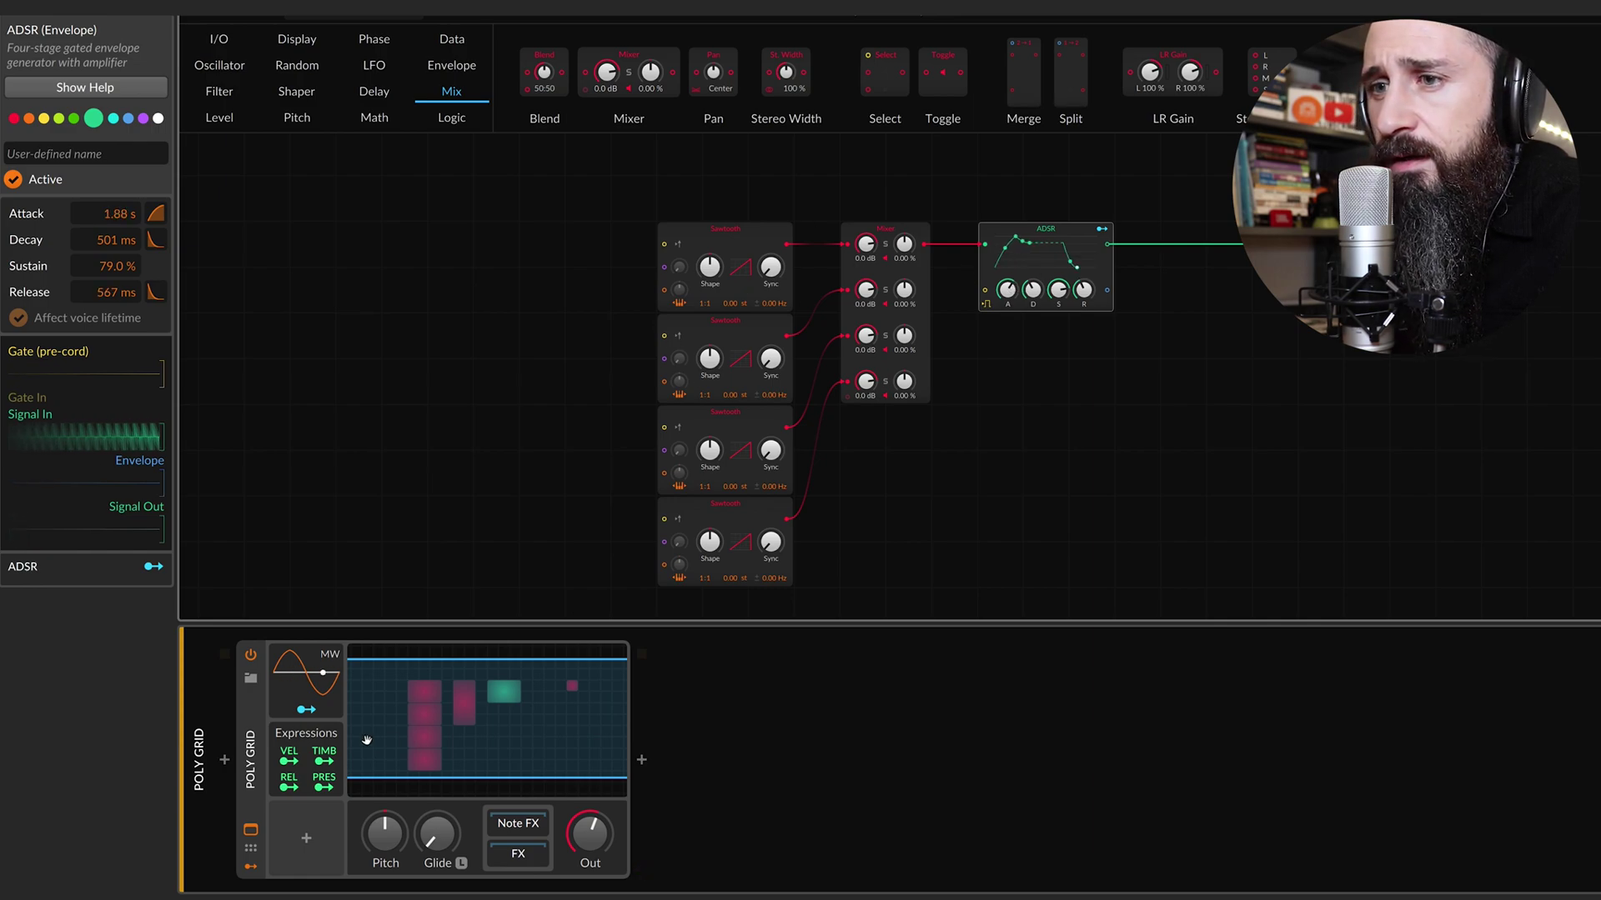
Add a Macro modulator to the Poly Grid and turn its knob up.
left_click(307, 841)
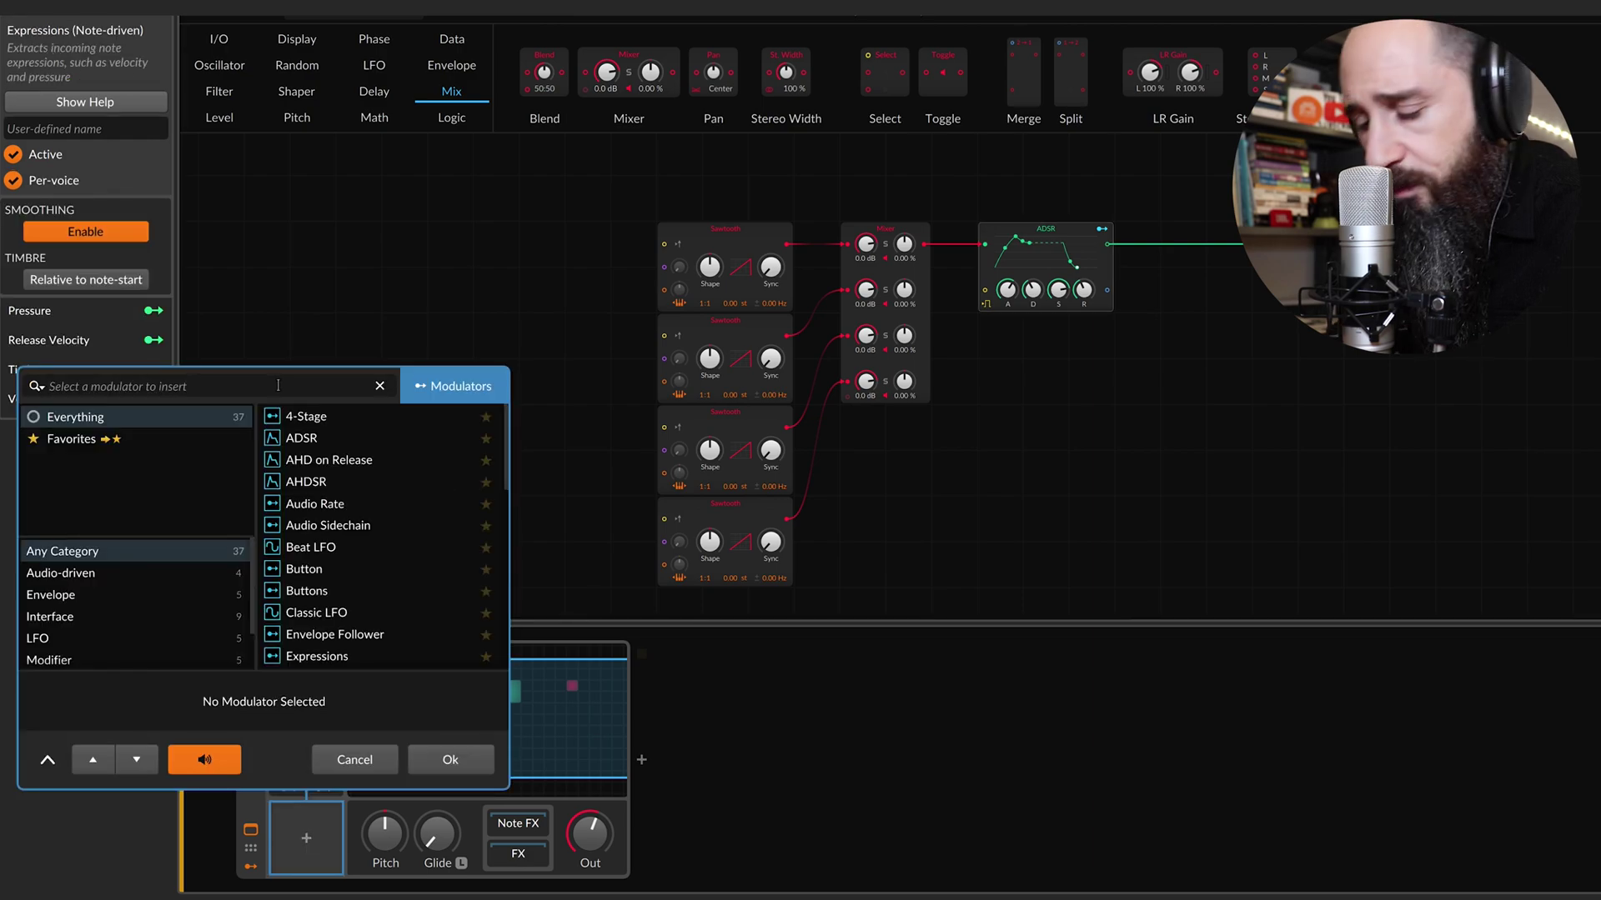
type("macro")
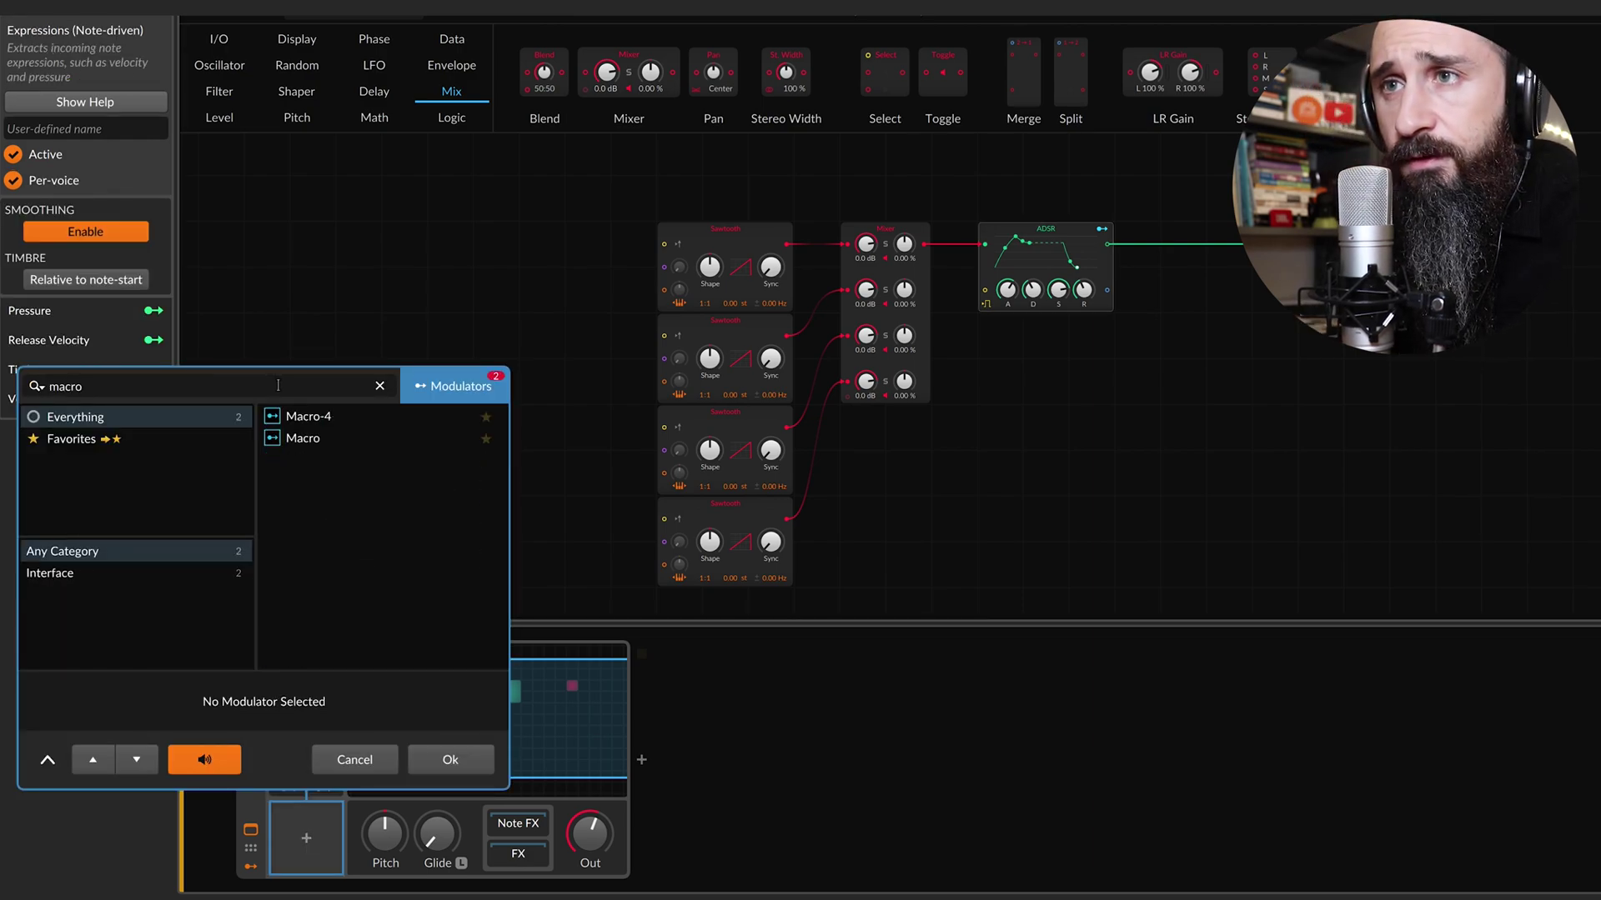
left_click(332, 438)
left_click(460, 765)
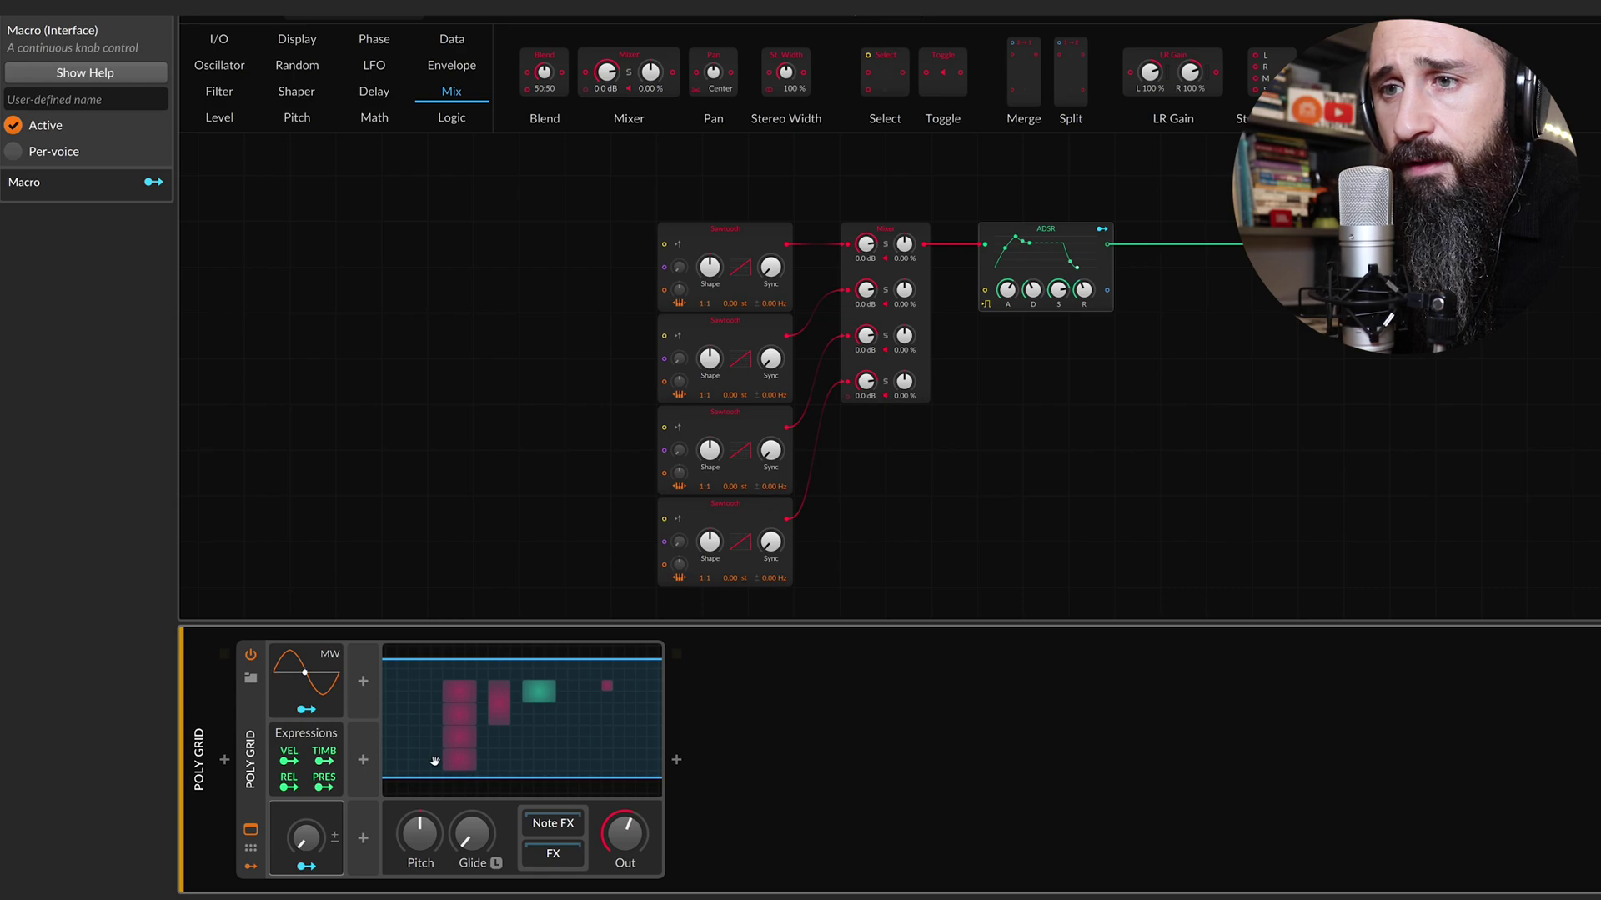
left_click_drag(314, 846, 315, 771)
Map the macro to the pitches of the four Sawtooth oscillators at +0.533, -0.333, -0.600 and -0.667, and turn the macro down.
left_click(306, 867)
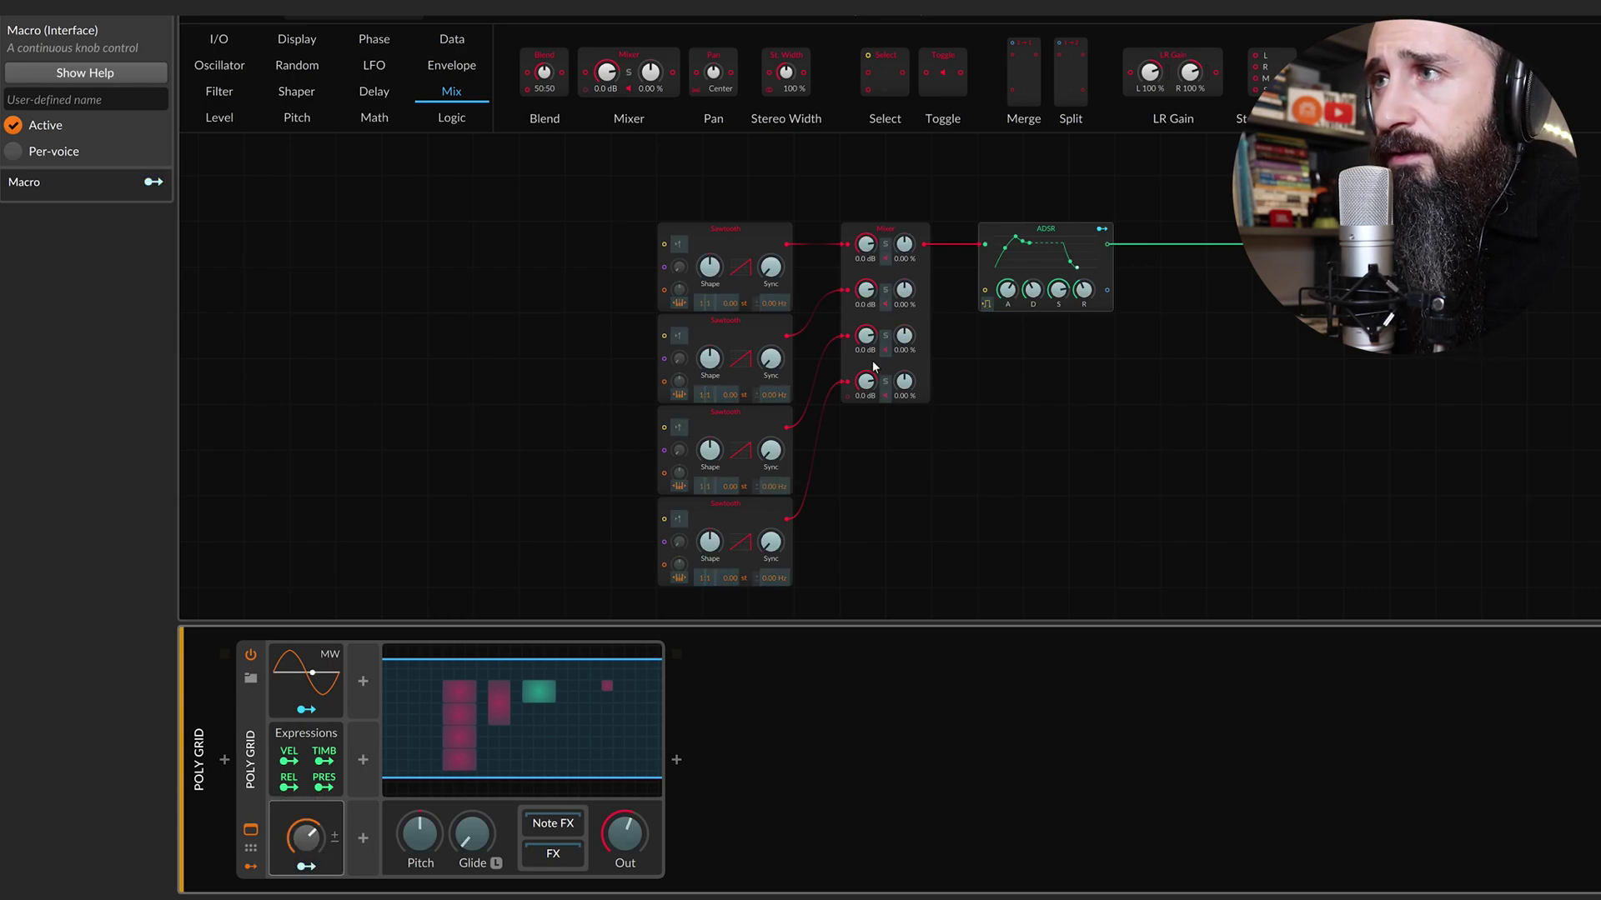
left_click_drag(698, 303, 699, 300)
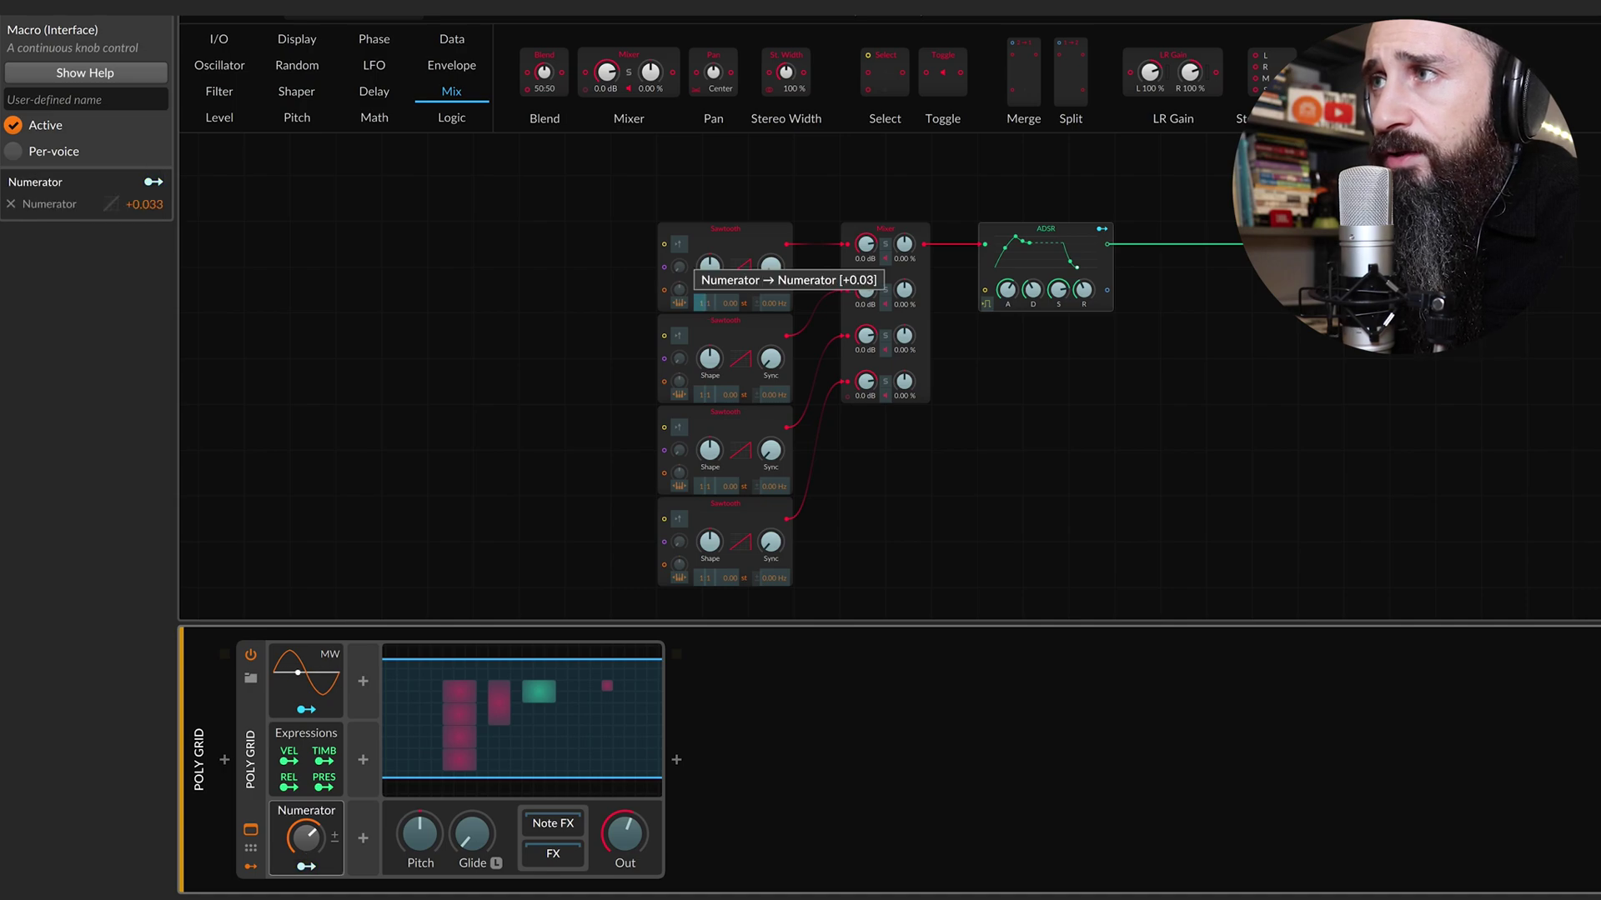
double_click(698, 304)
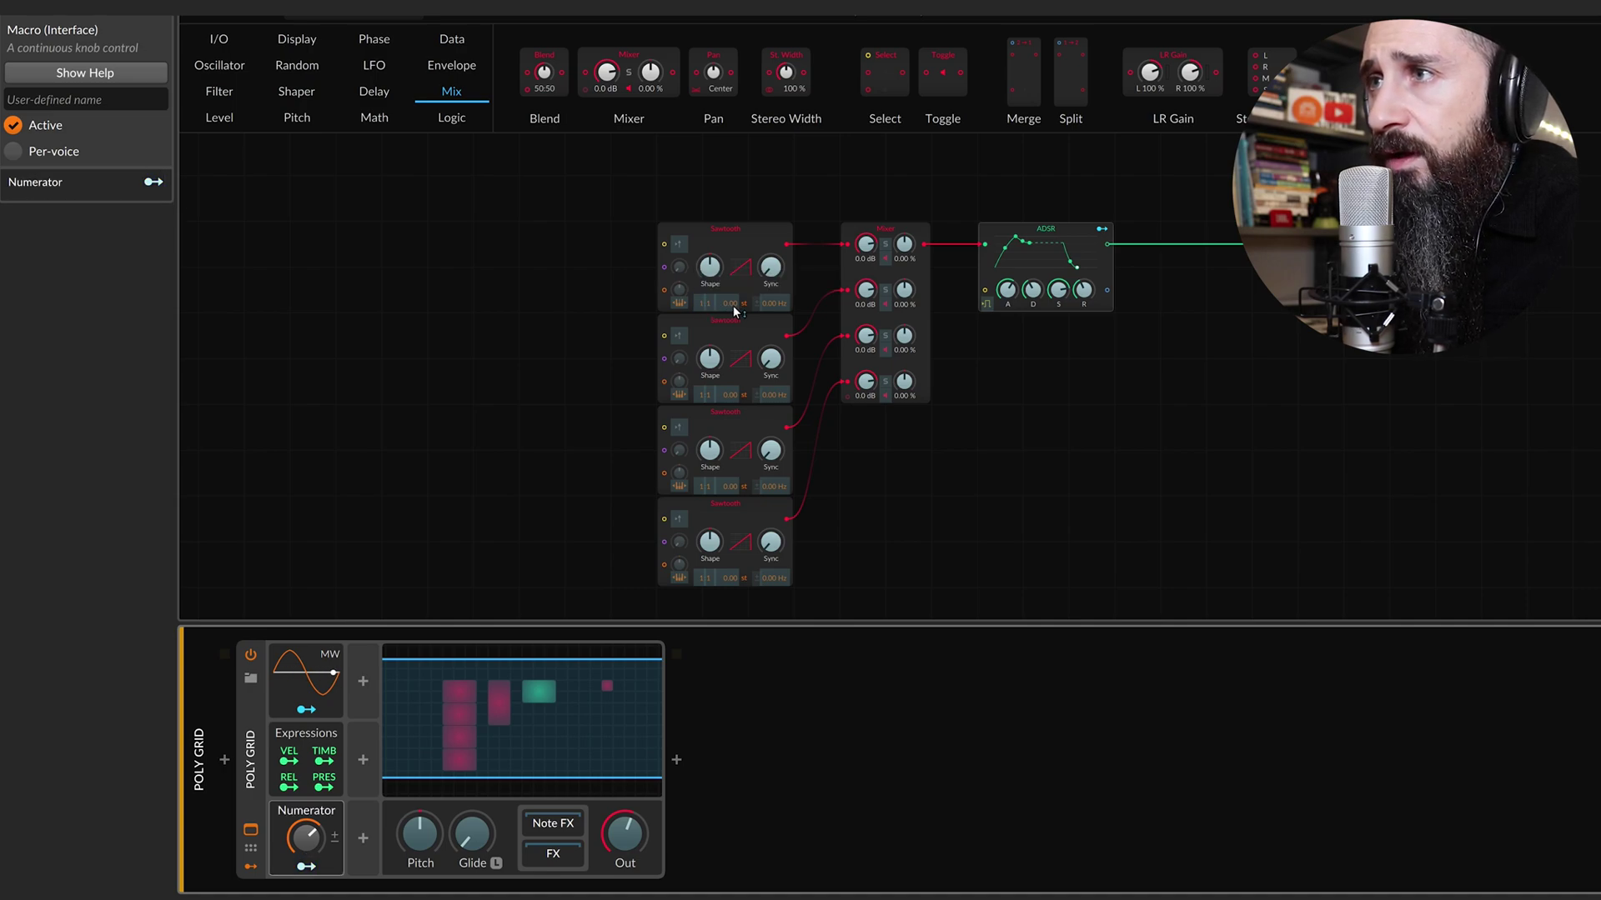
left_click_drag(726, 303, 726, 262)
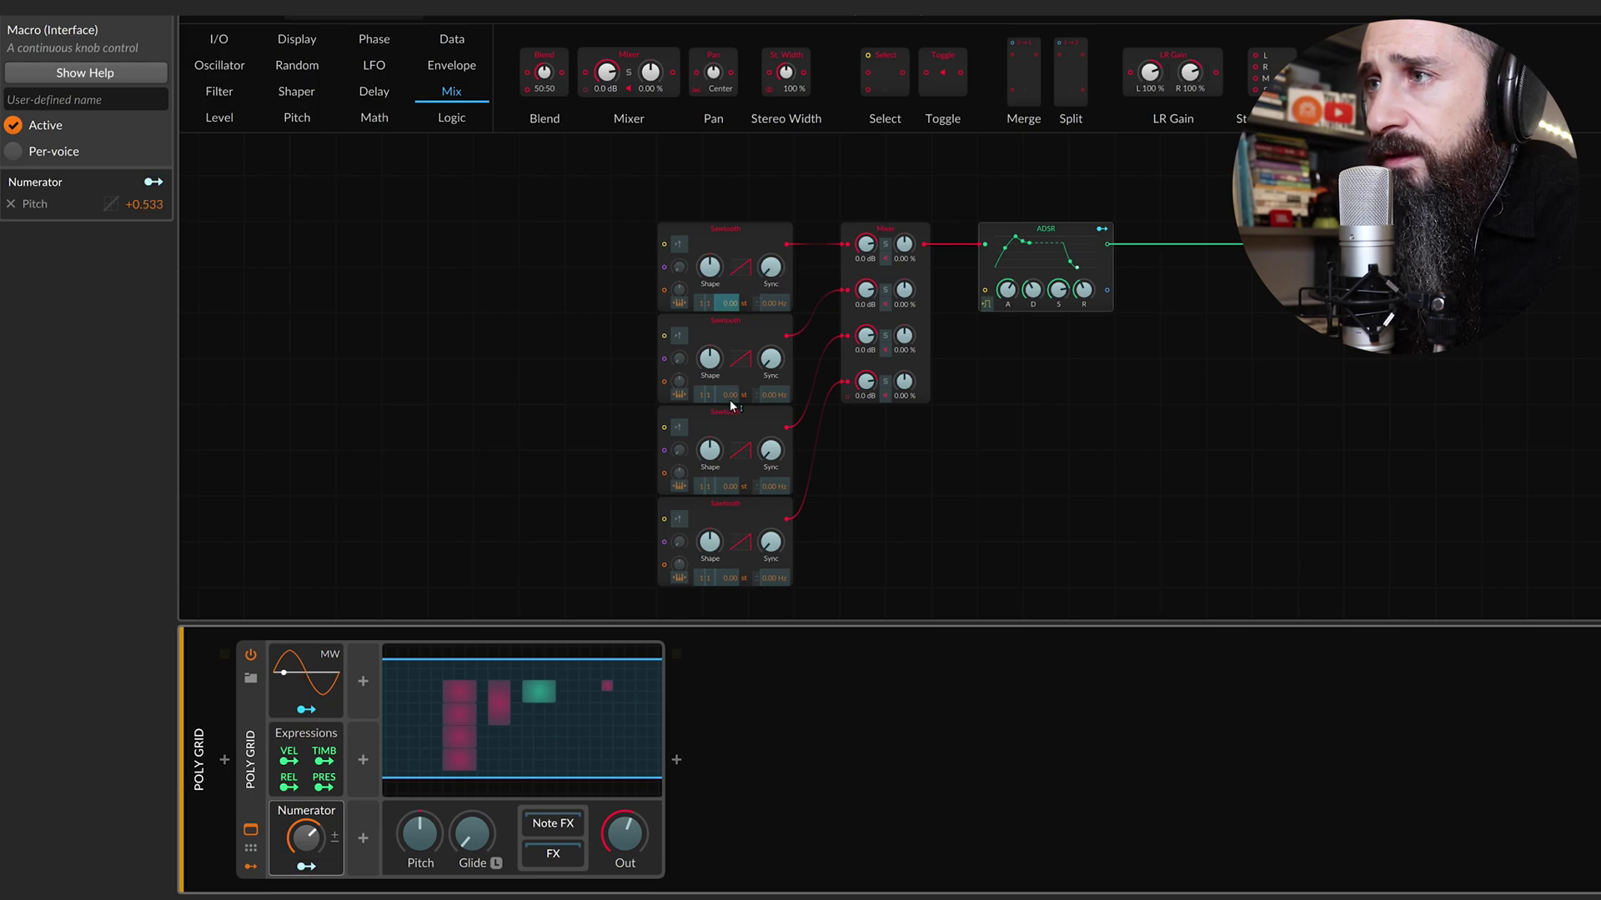
left_click_drag(730, 401, 725, 666)
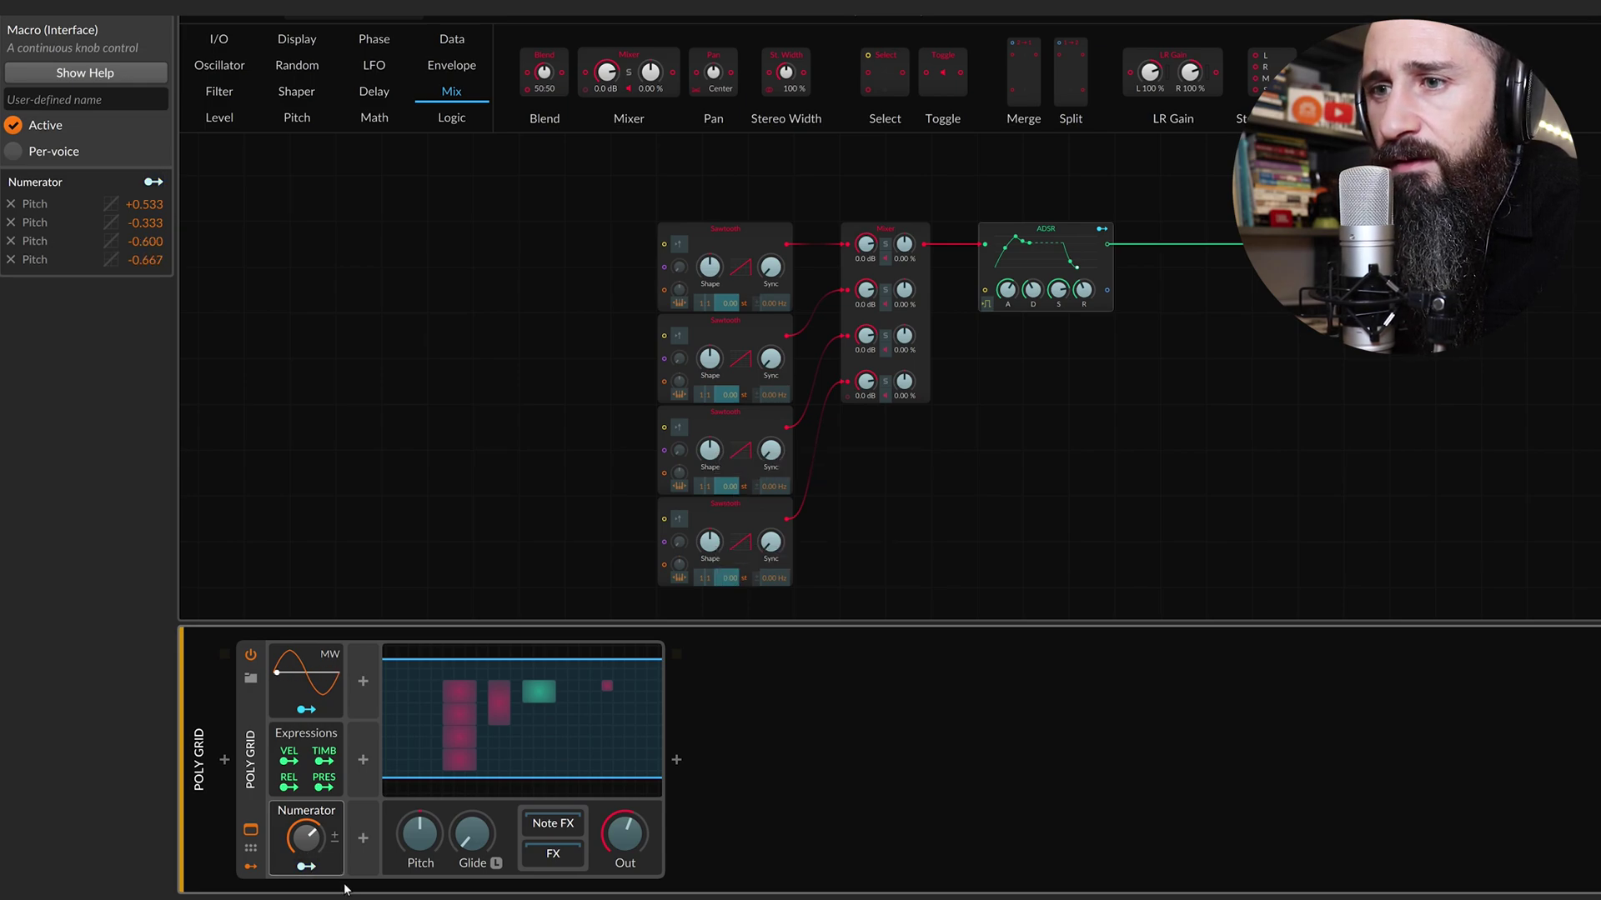
left_click(308, 868)
mouse_move(309, 845)
left_mouse_down()
mouse_move(309, 896)
mouse_move(307, 842)
left_mouse_up()
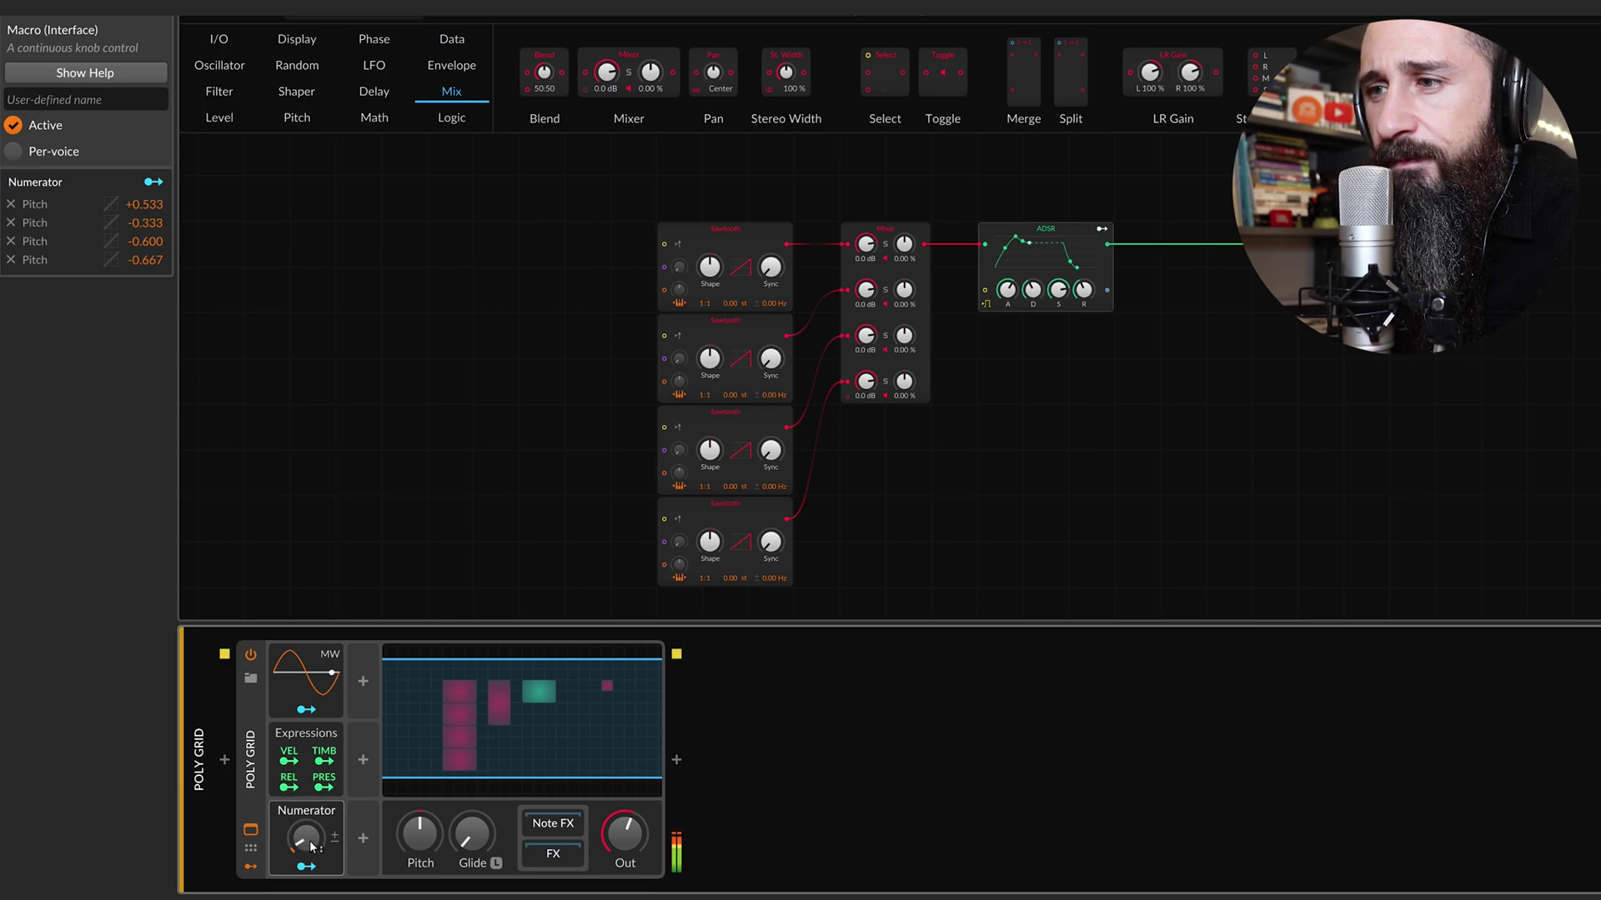
Add a Sine oscillator below the Sawtooth stack and connect it to a fifth Mixer channel.
scroll(908, 413, "down", 2)
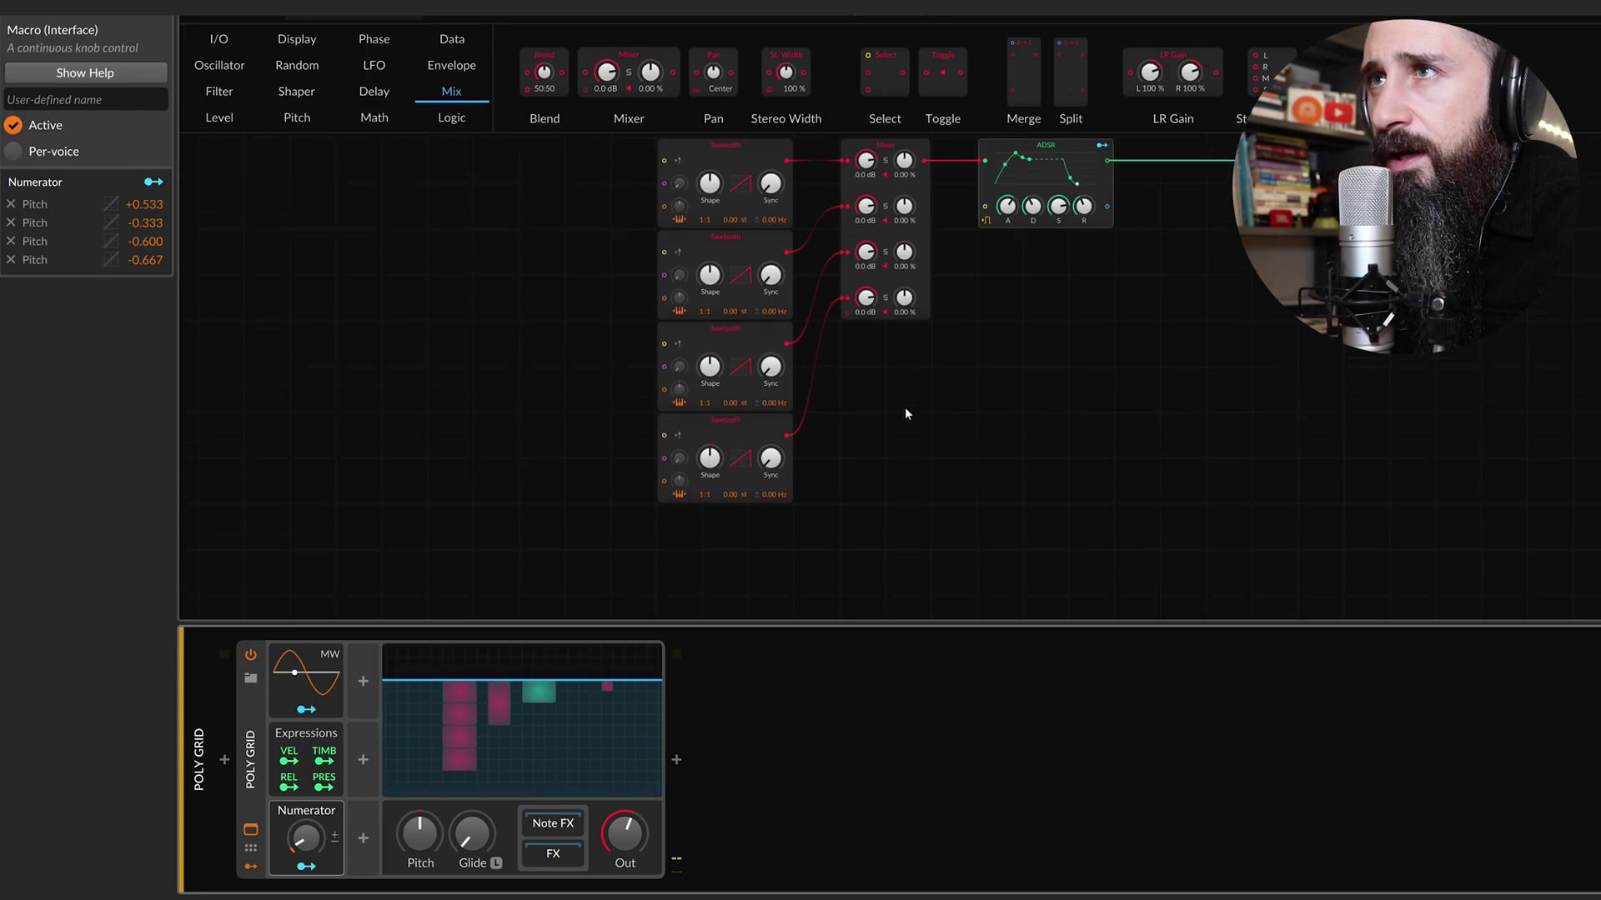
left_click(220, 67)
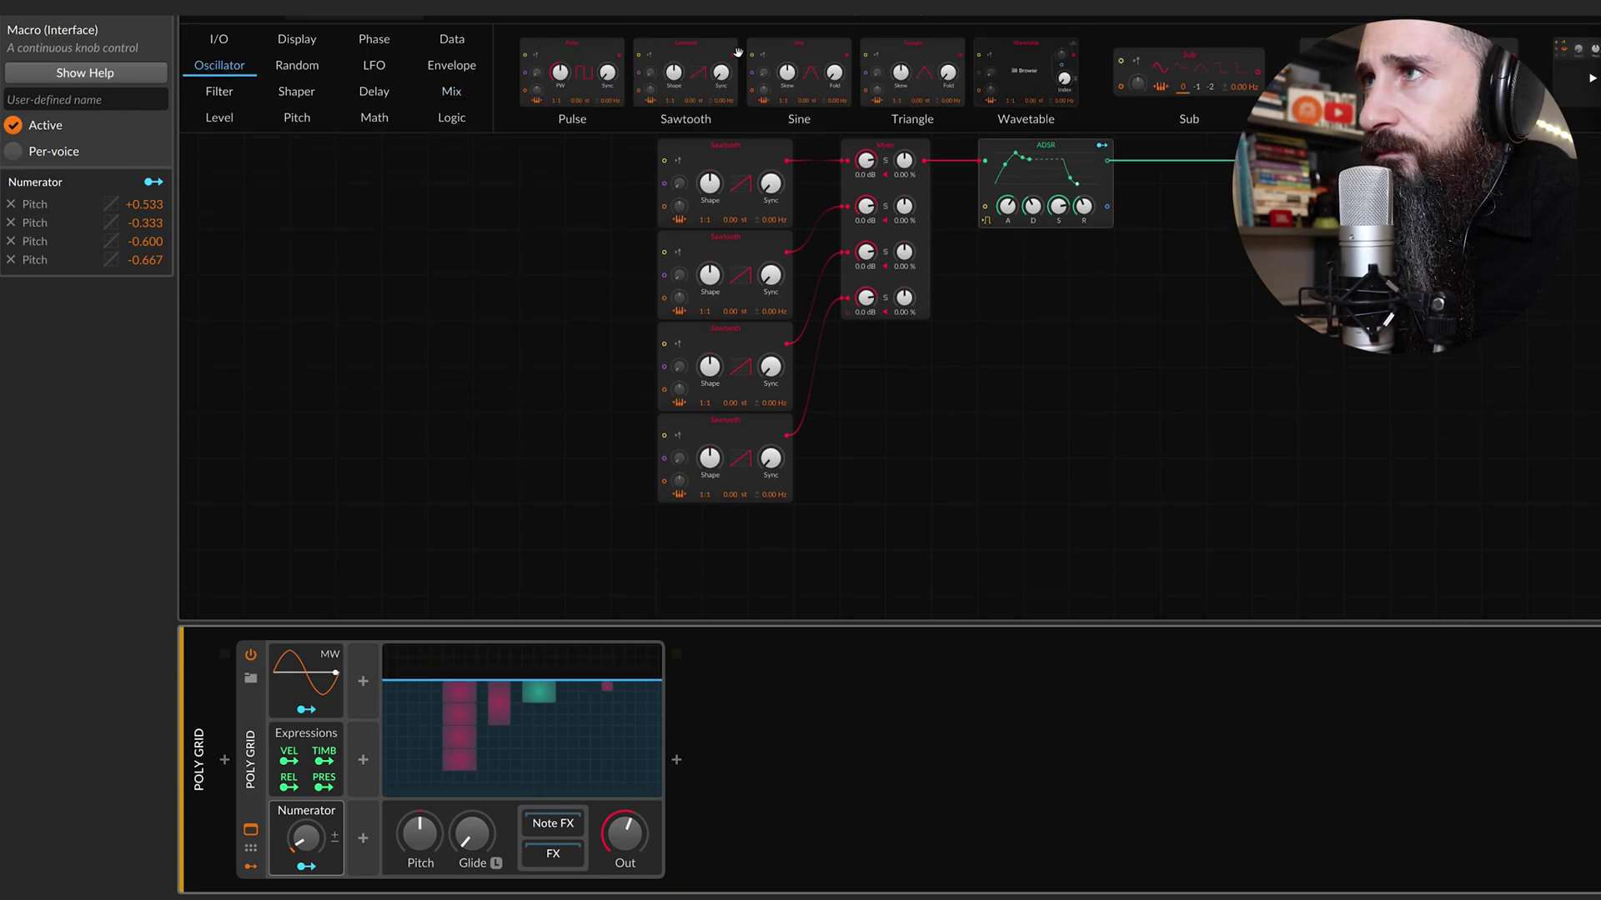
left_click_drag(810, 64, 845, 342)
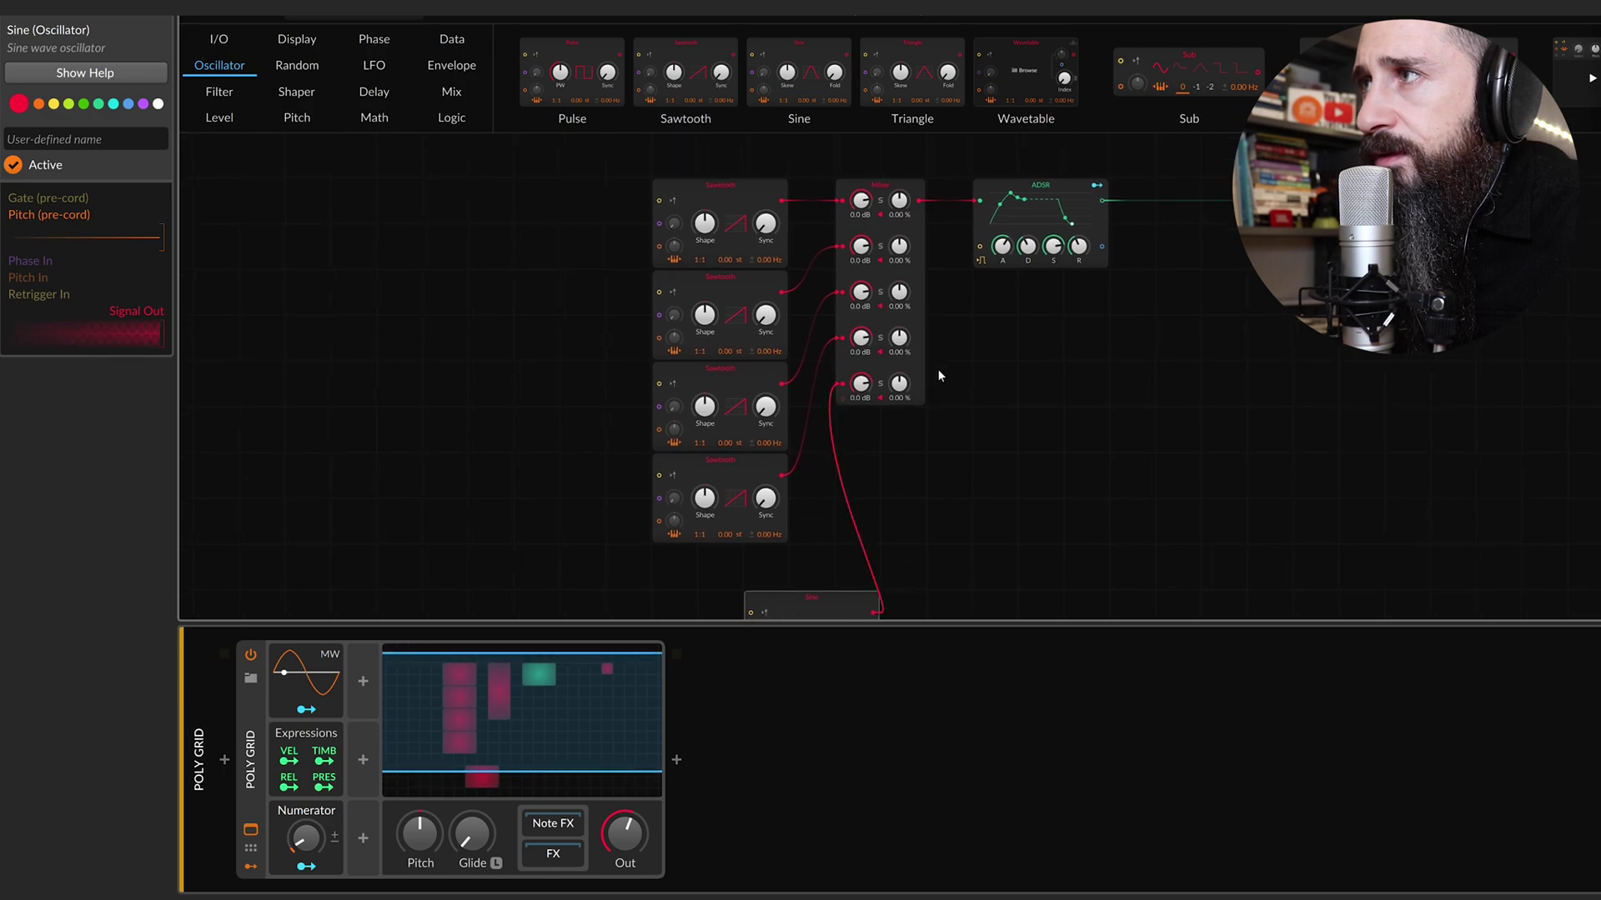
Move the audio output and ADSR farther along and insert a Blend module directly after the Mixer.
left_click_drag(1309, 188, 1492, 188)
scroll(1213, 346, "down", 1)
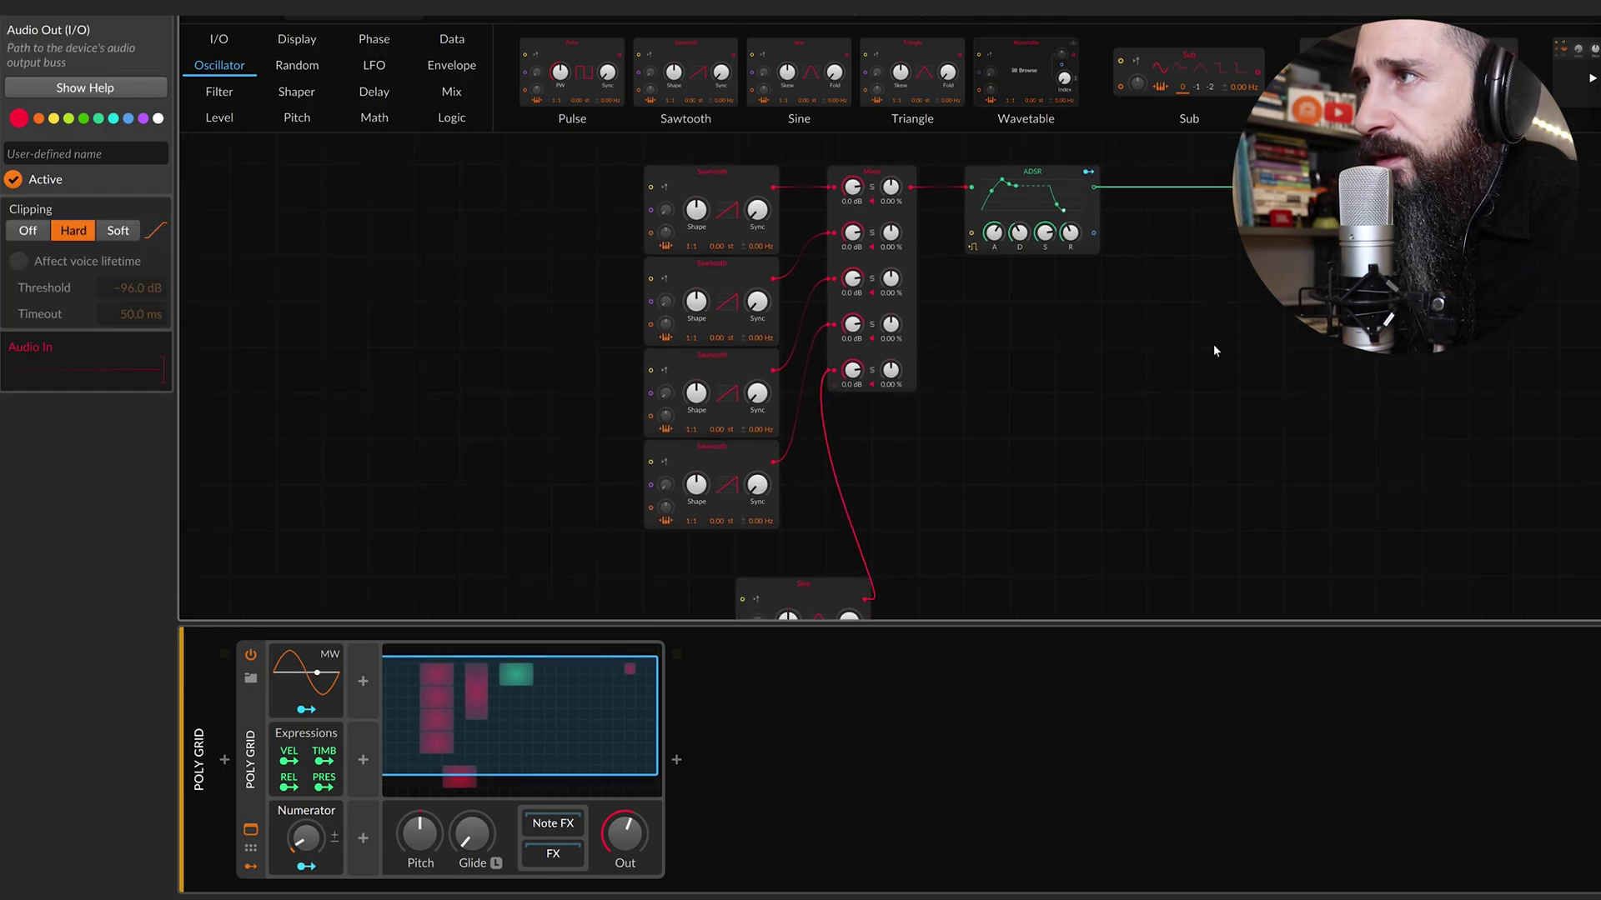
scroll(1141, 321, "right", 1)
left_click_drag(979, 151, 1113, 150)
left_click(451, 91)
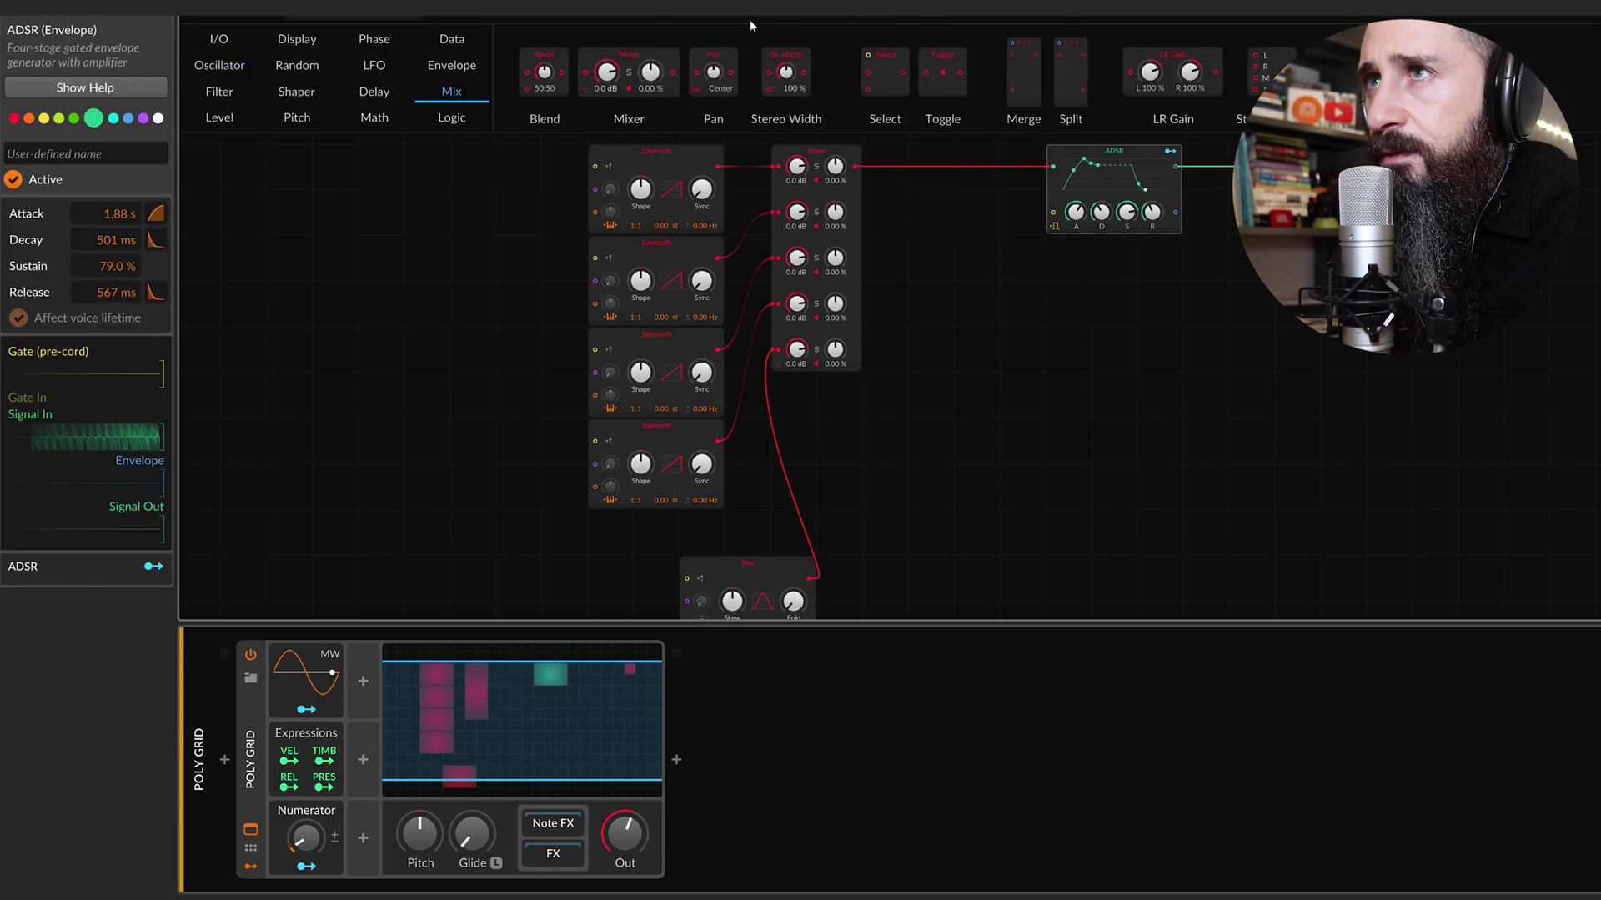
left_click_drag(545, 74, 899, 174)
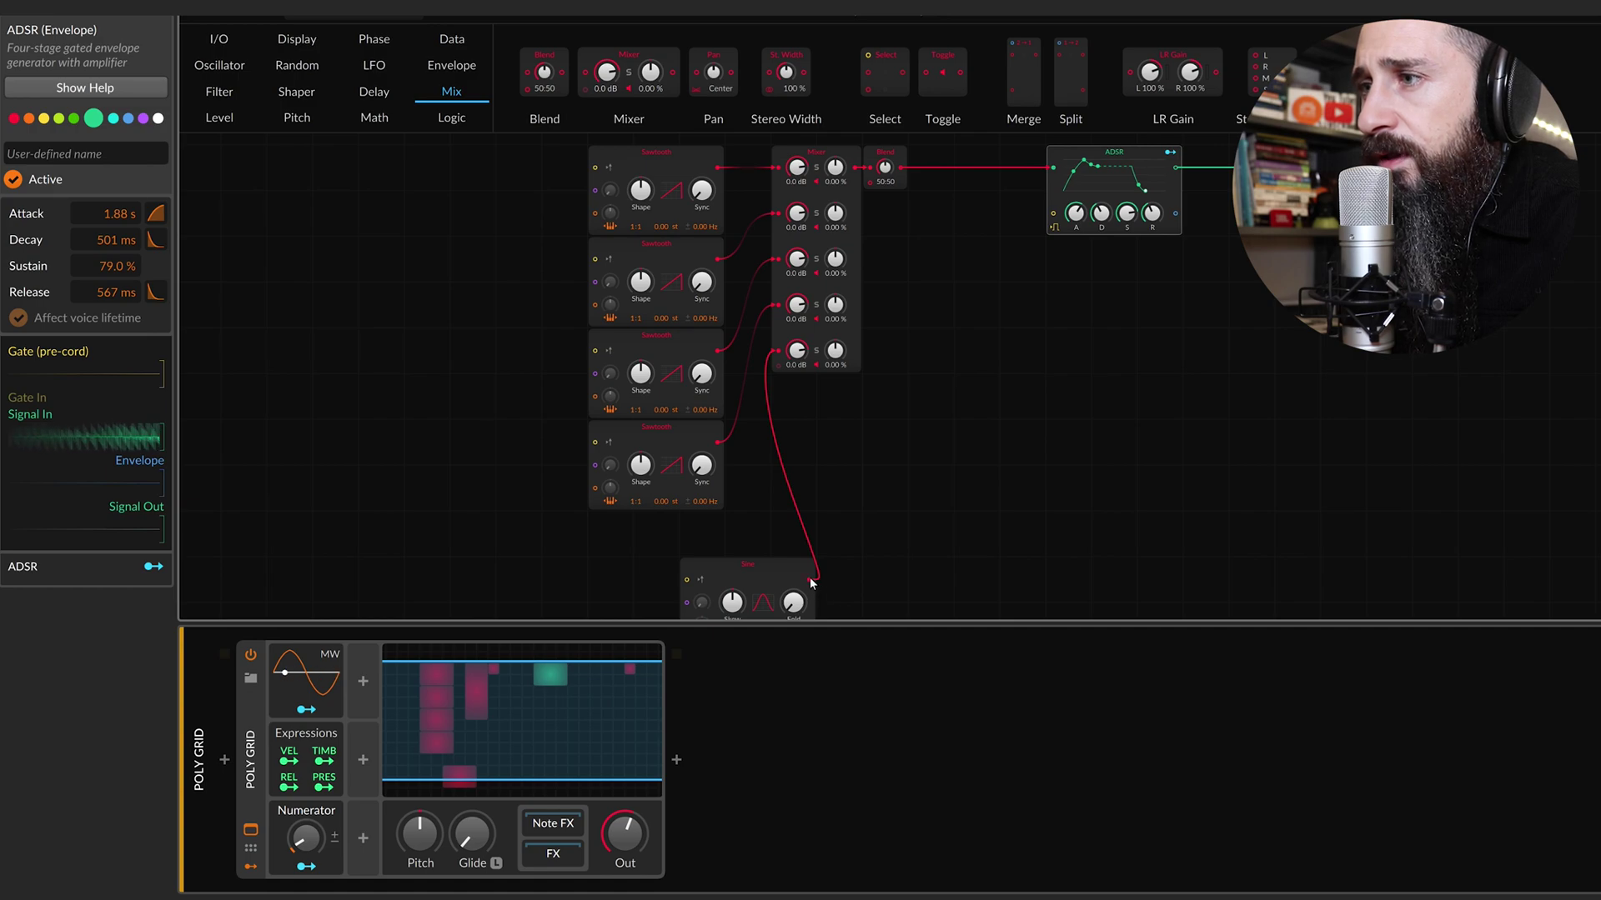
Reroute the Sine oscillator from the Mixer to the Blend's second input, with a 35:65 blend and a 1:2 Sine pitch ratio.
left_click_drag(832, 589, 870, 182)
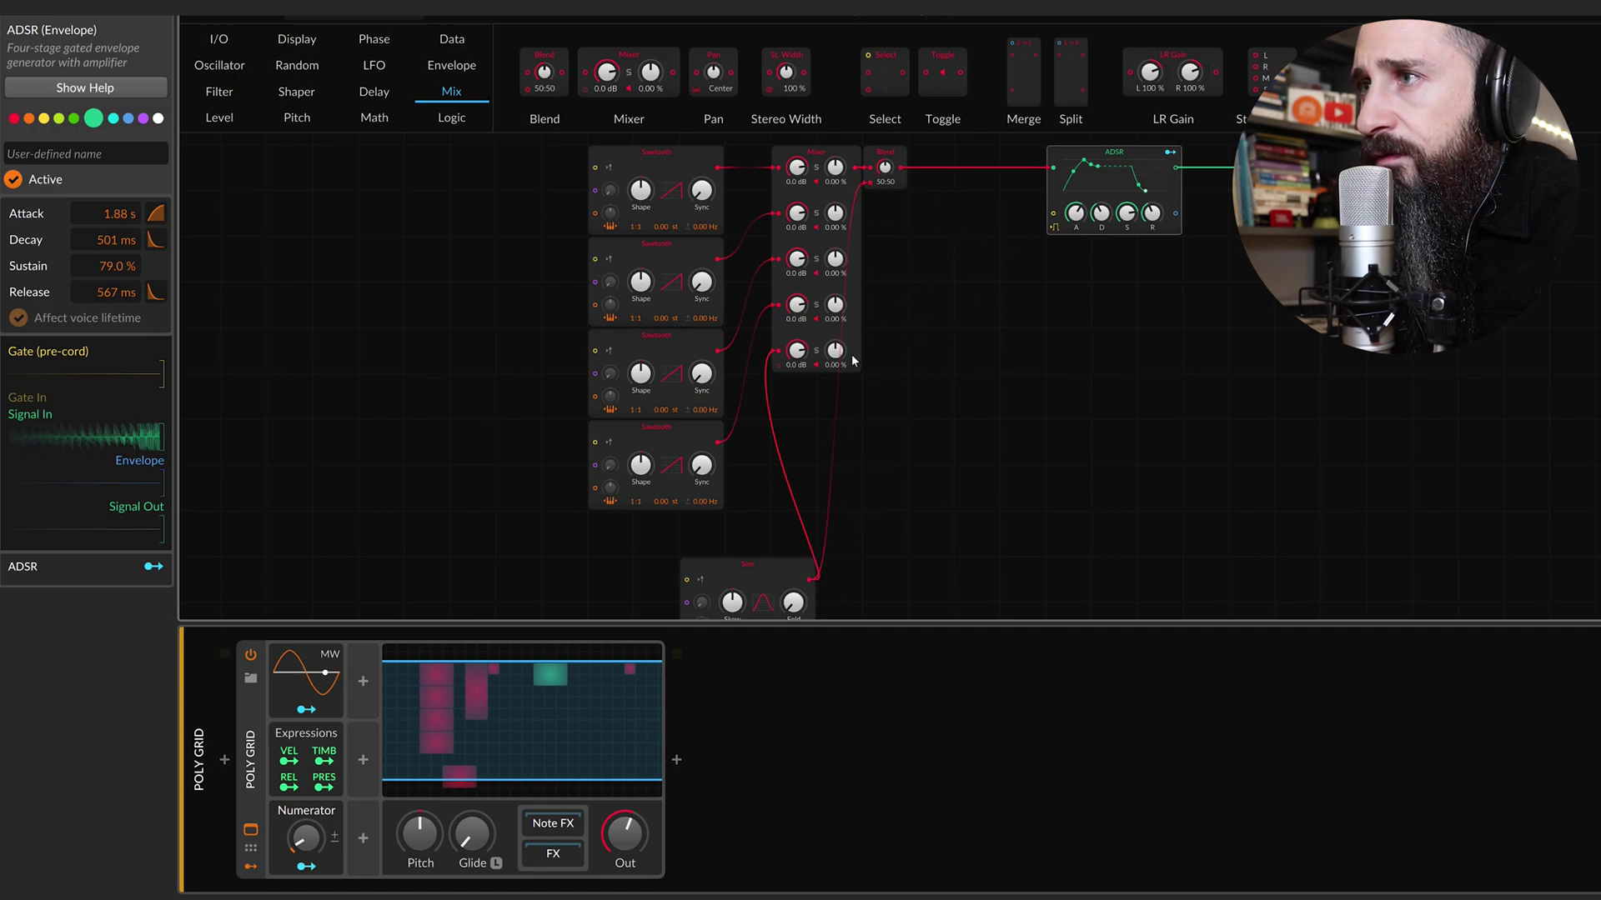
left_click_drag(778, 351, 760, 411)
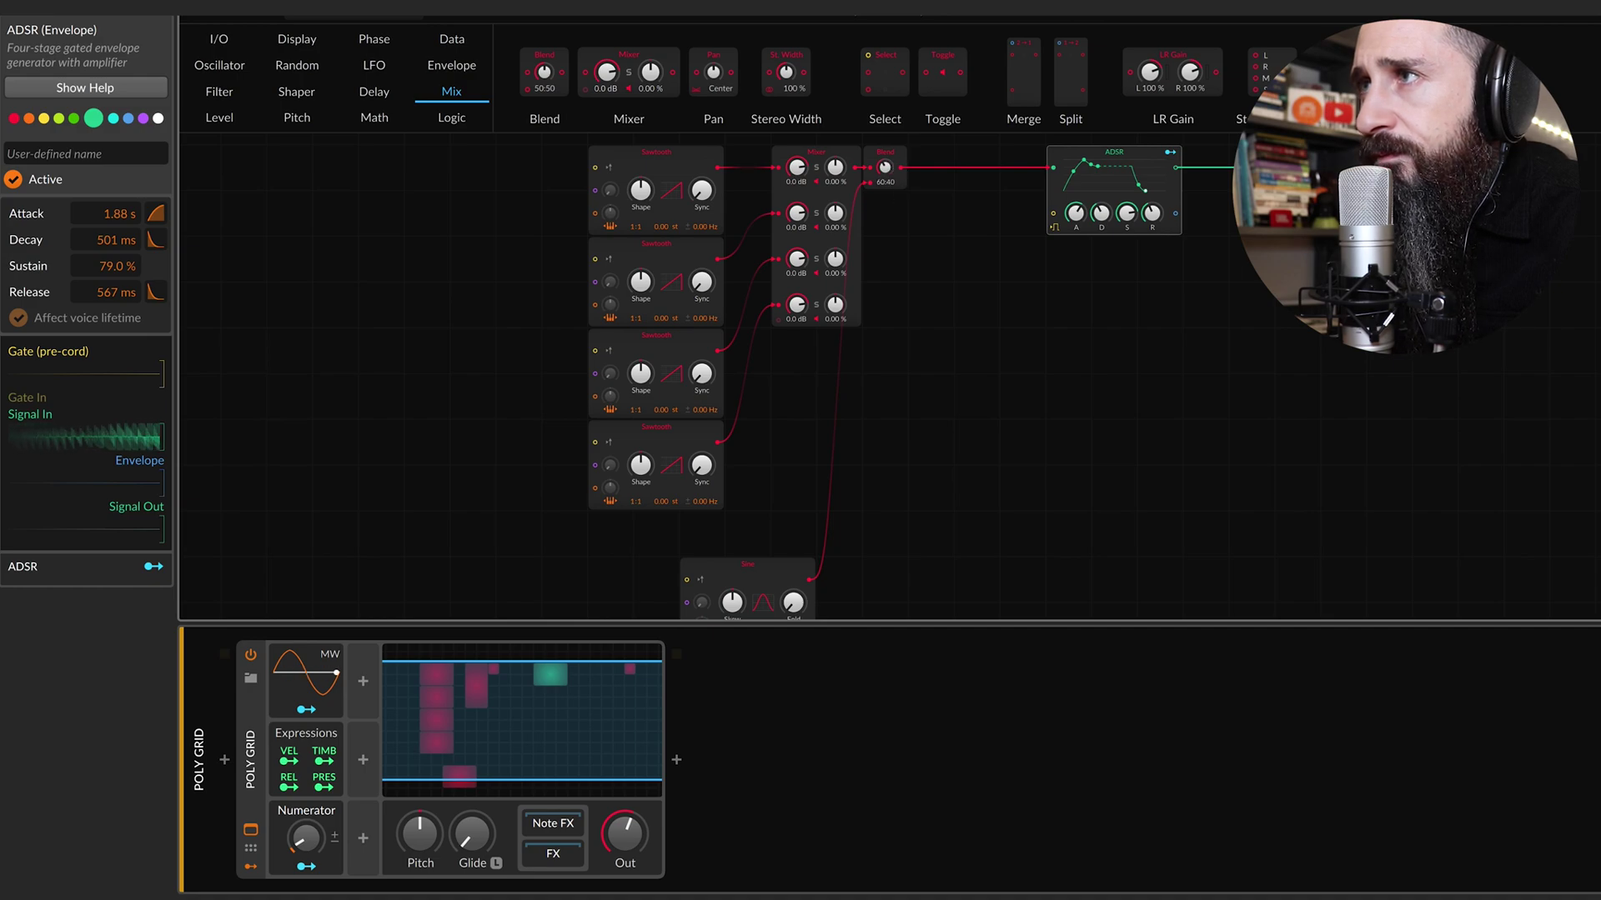
left_click_drag(750, 574, 892, 538)
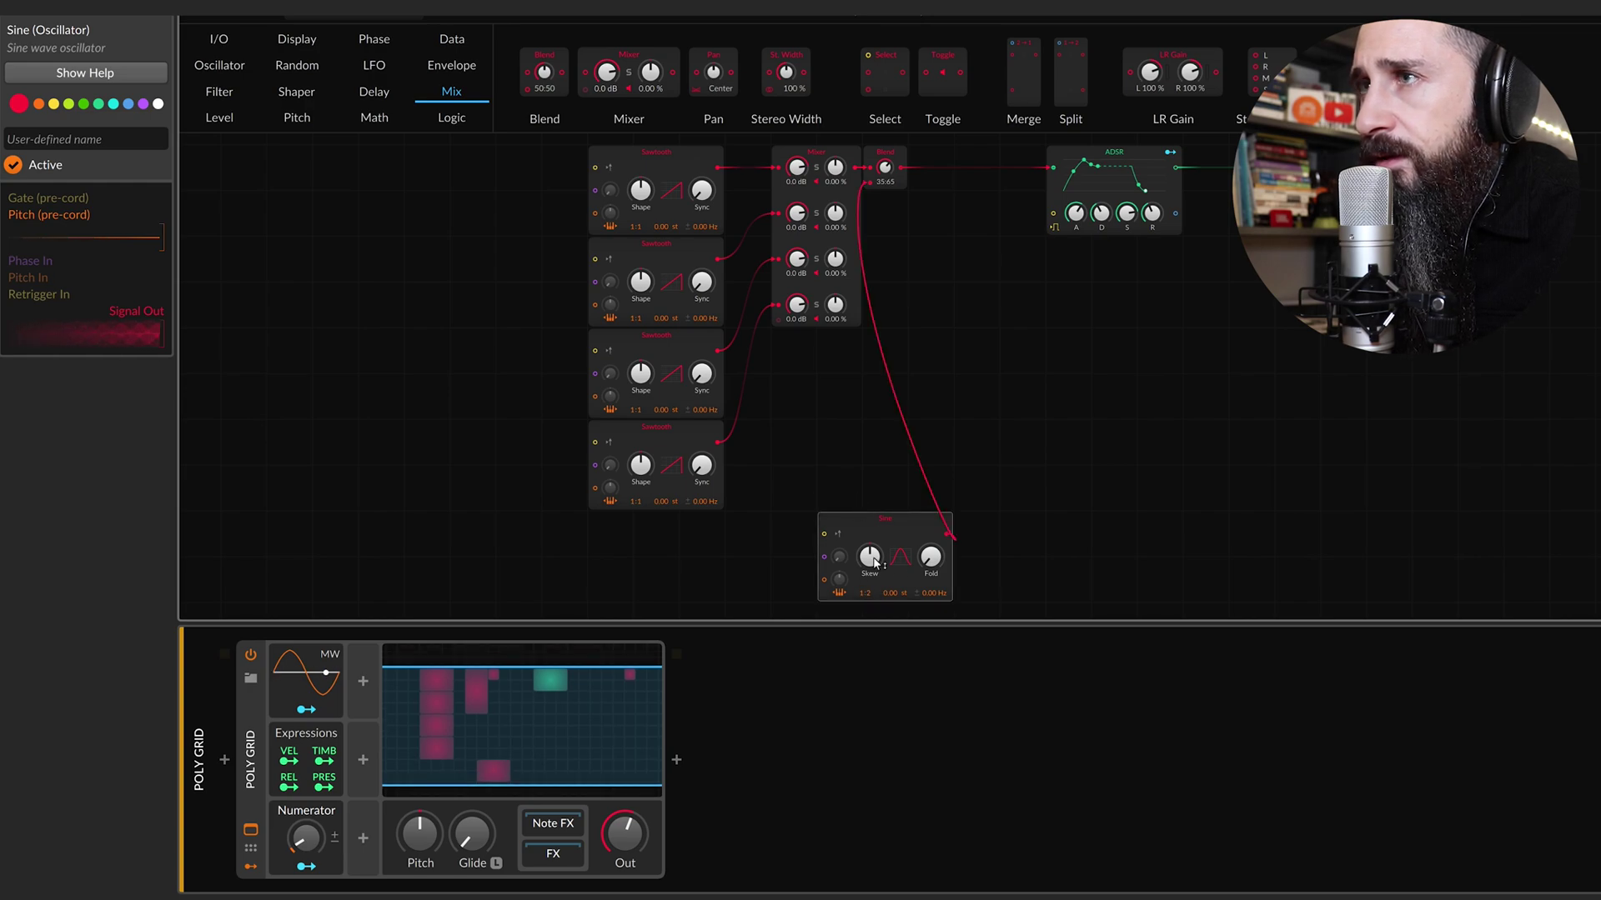
Move the ADSR farther along the signal path to leave room for a filter after the Blend.
left_click_drag(526, 157, 722, 514)
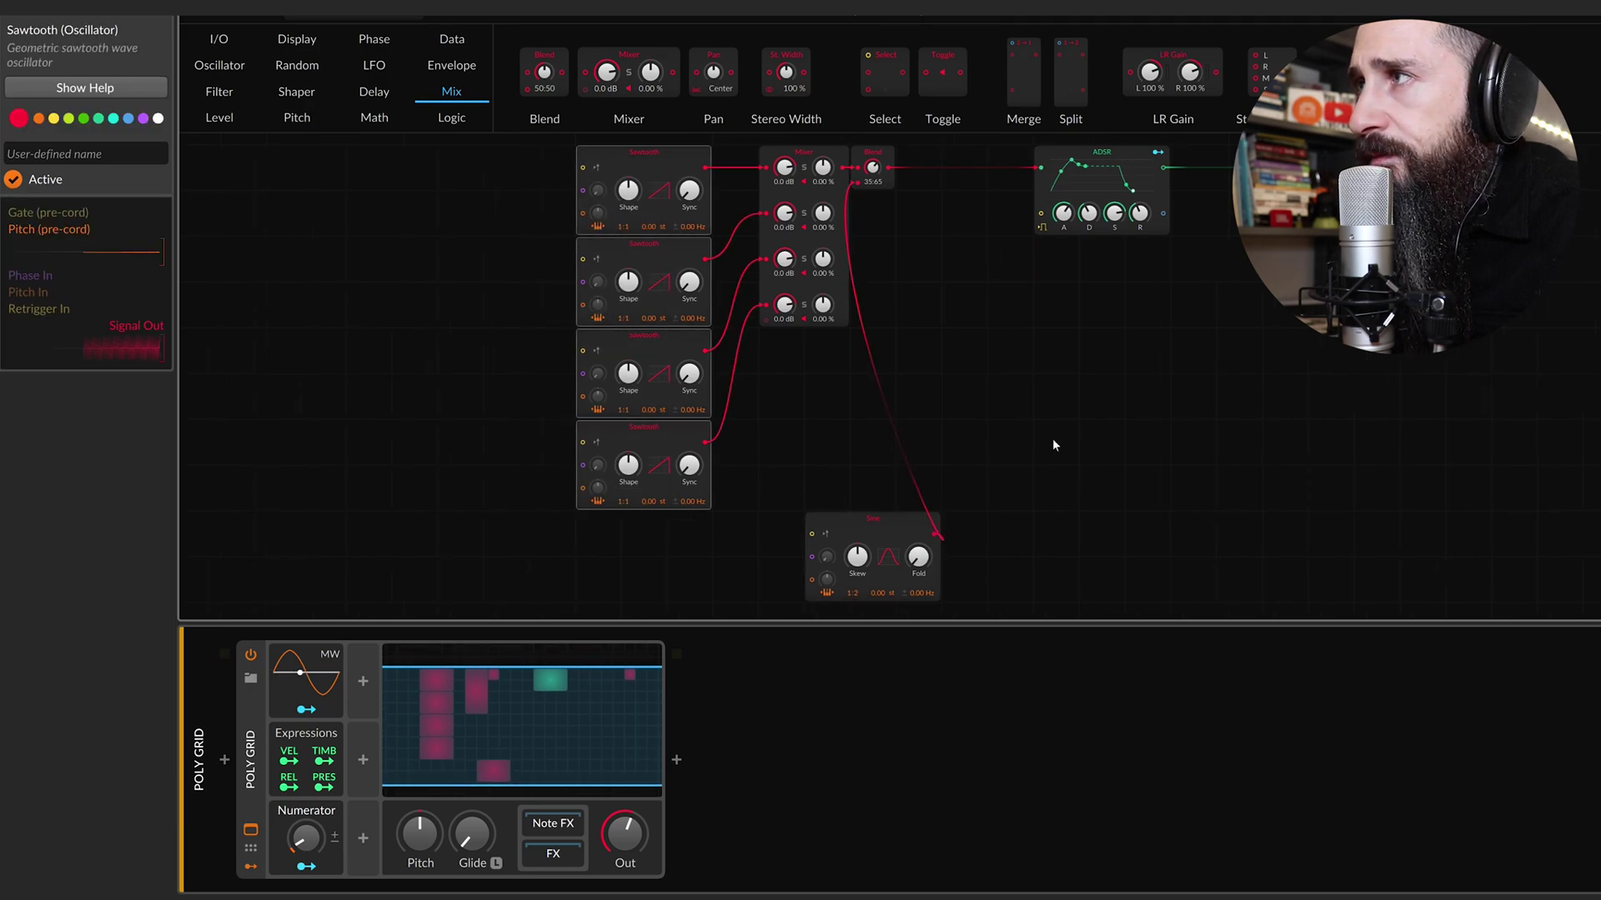
scroll(1052, 439, "right", 1)
scroll(1053, 438, "up", 2)
left_click_drag(1063, 219, 1269, 231)
Insert a Low-pass LD filter between the Blend and the ADSR, with a slope of 6 and a 708 Hz cutoff.
left_click(222, 93)
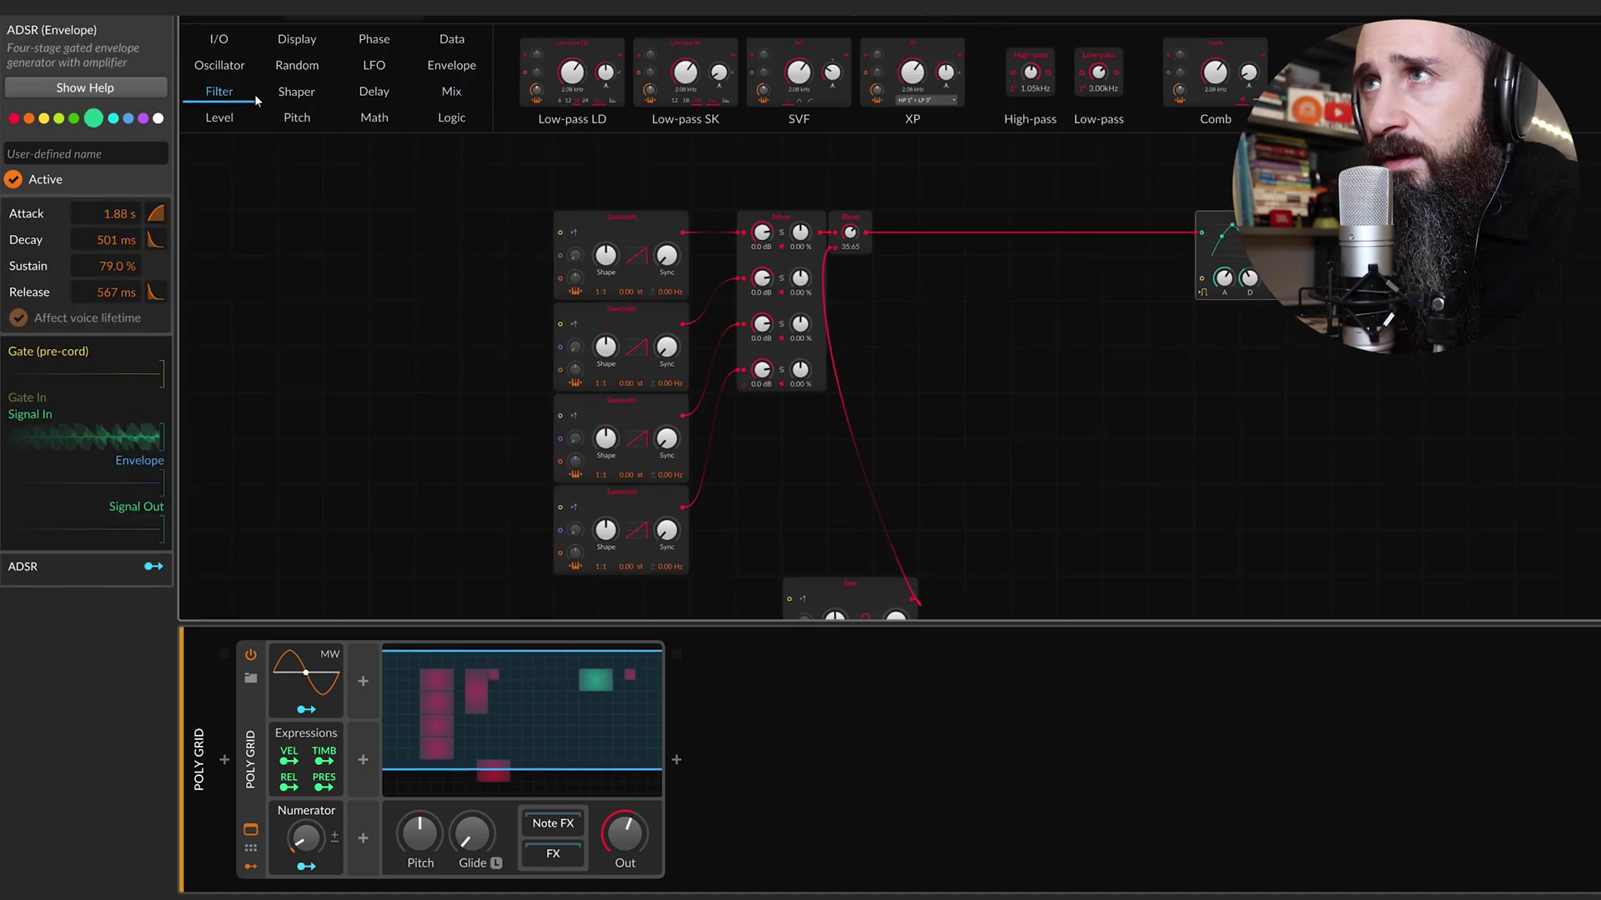
left_click_drag(572, 73, 941, 250)
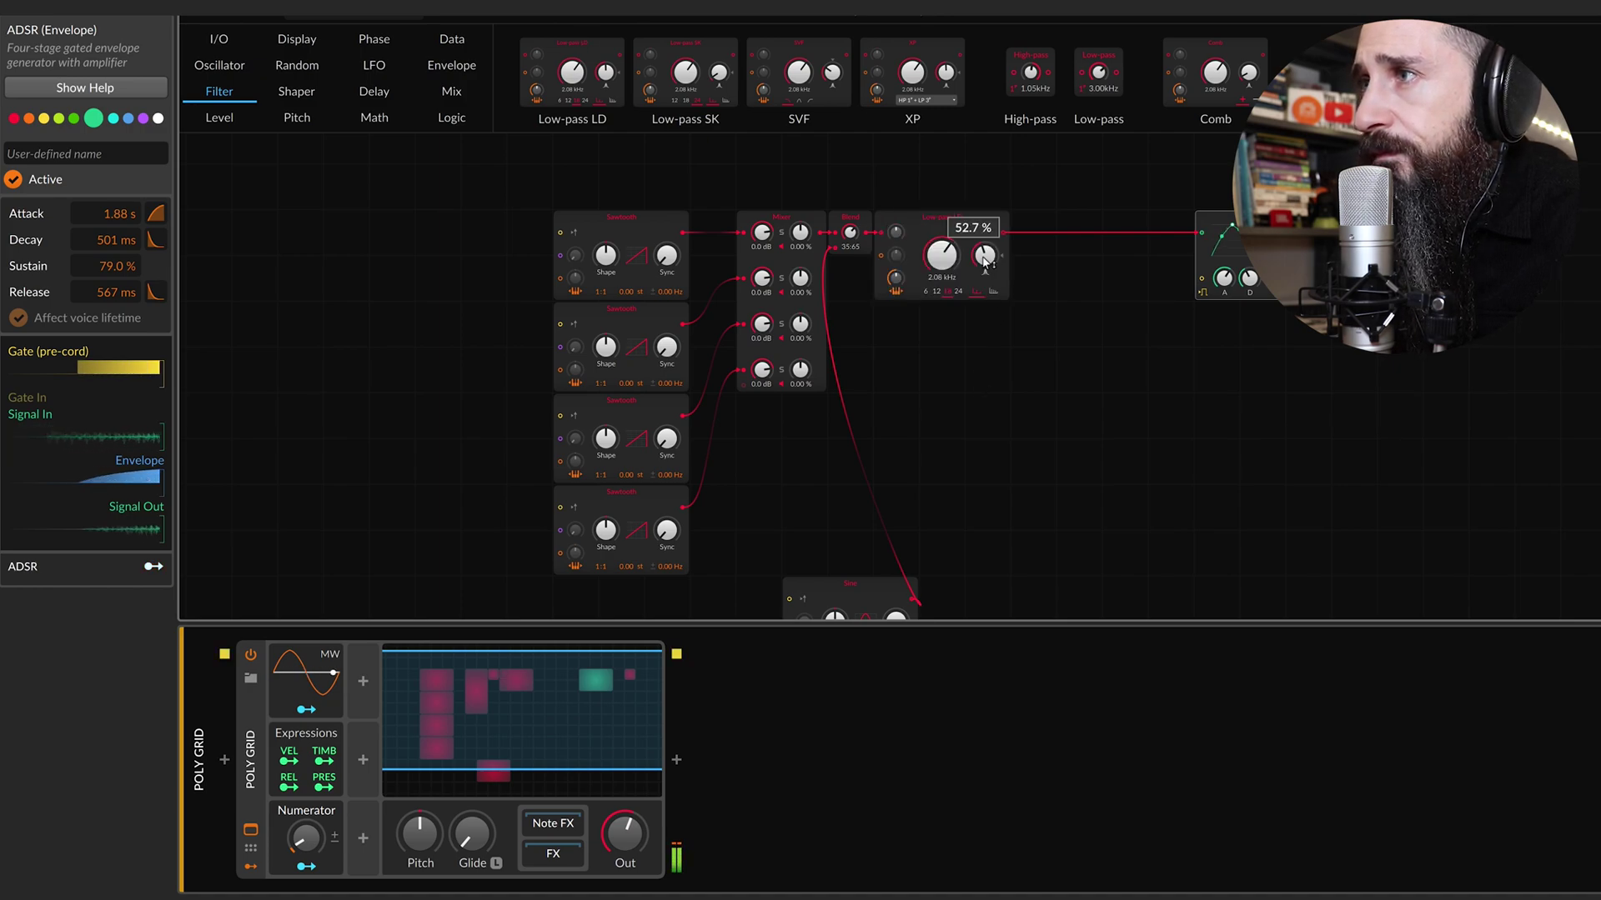
left_click(924, 292)
left_click_drag(941, 256, 941, 283)
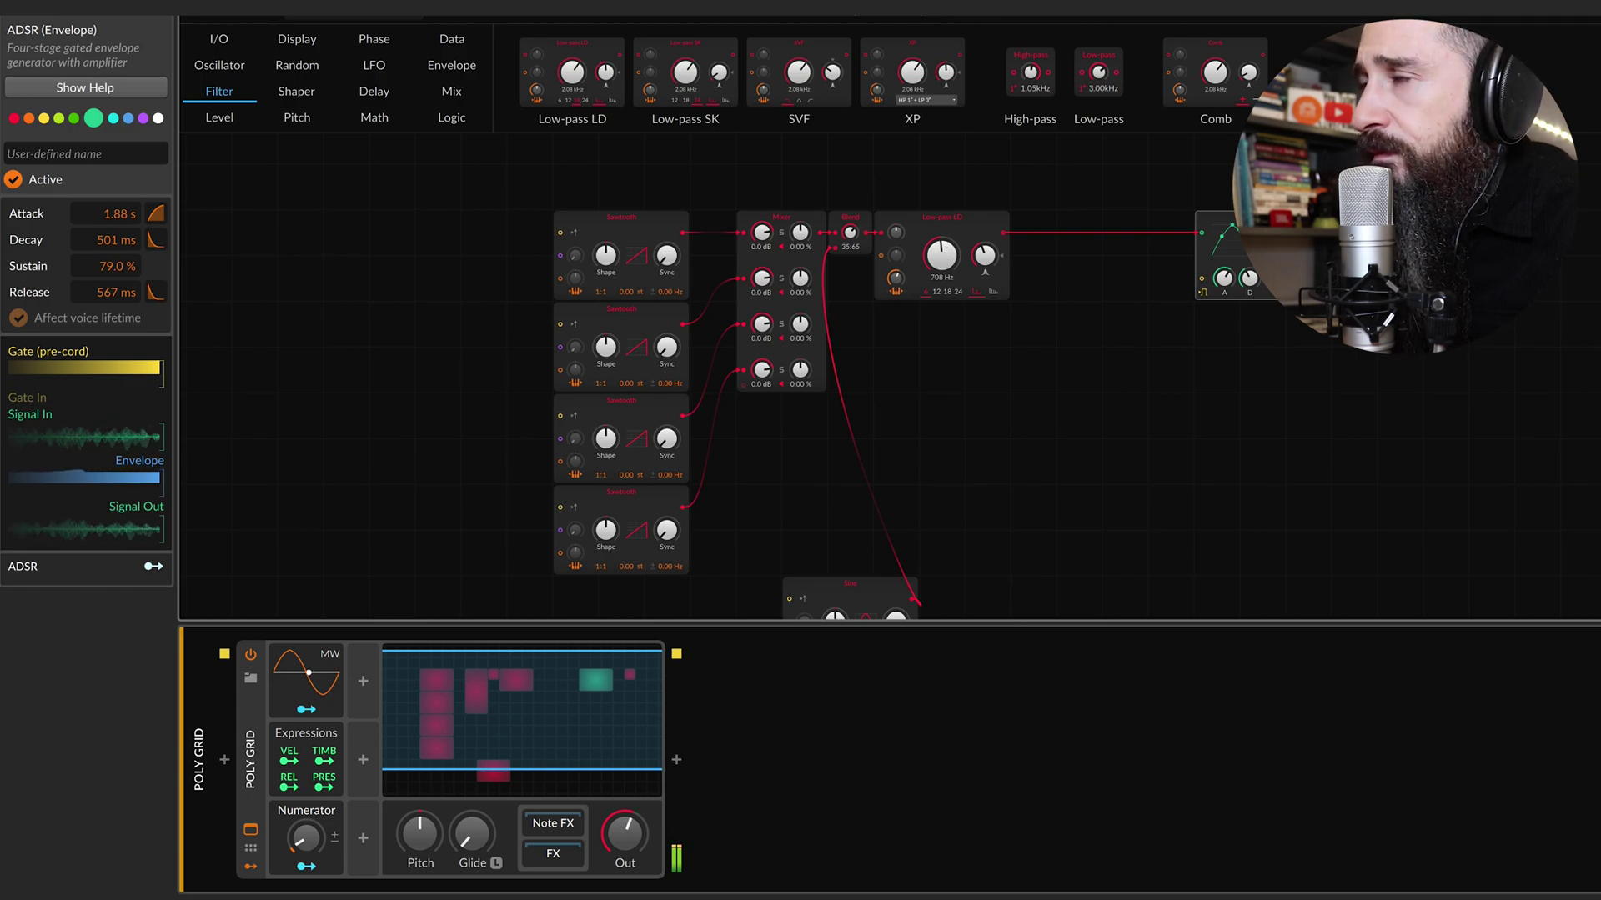
Insert a Randomize note effect in front of the Poly Grid.
left_click(225, 760)
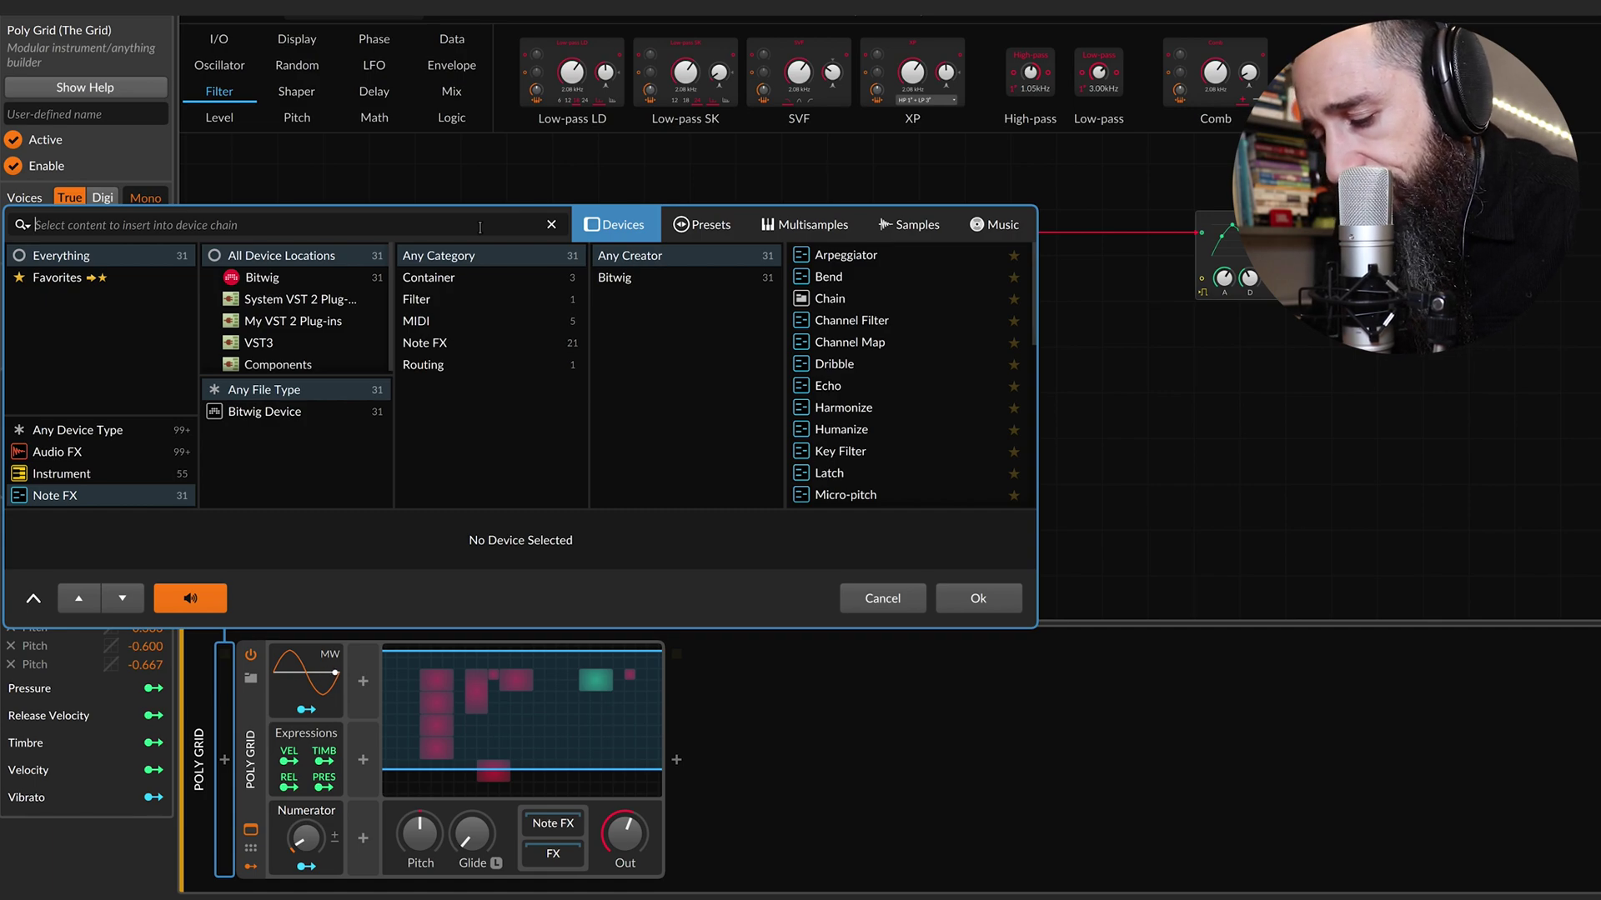
type("ran")
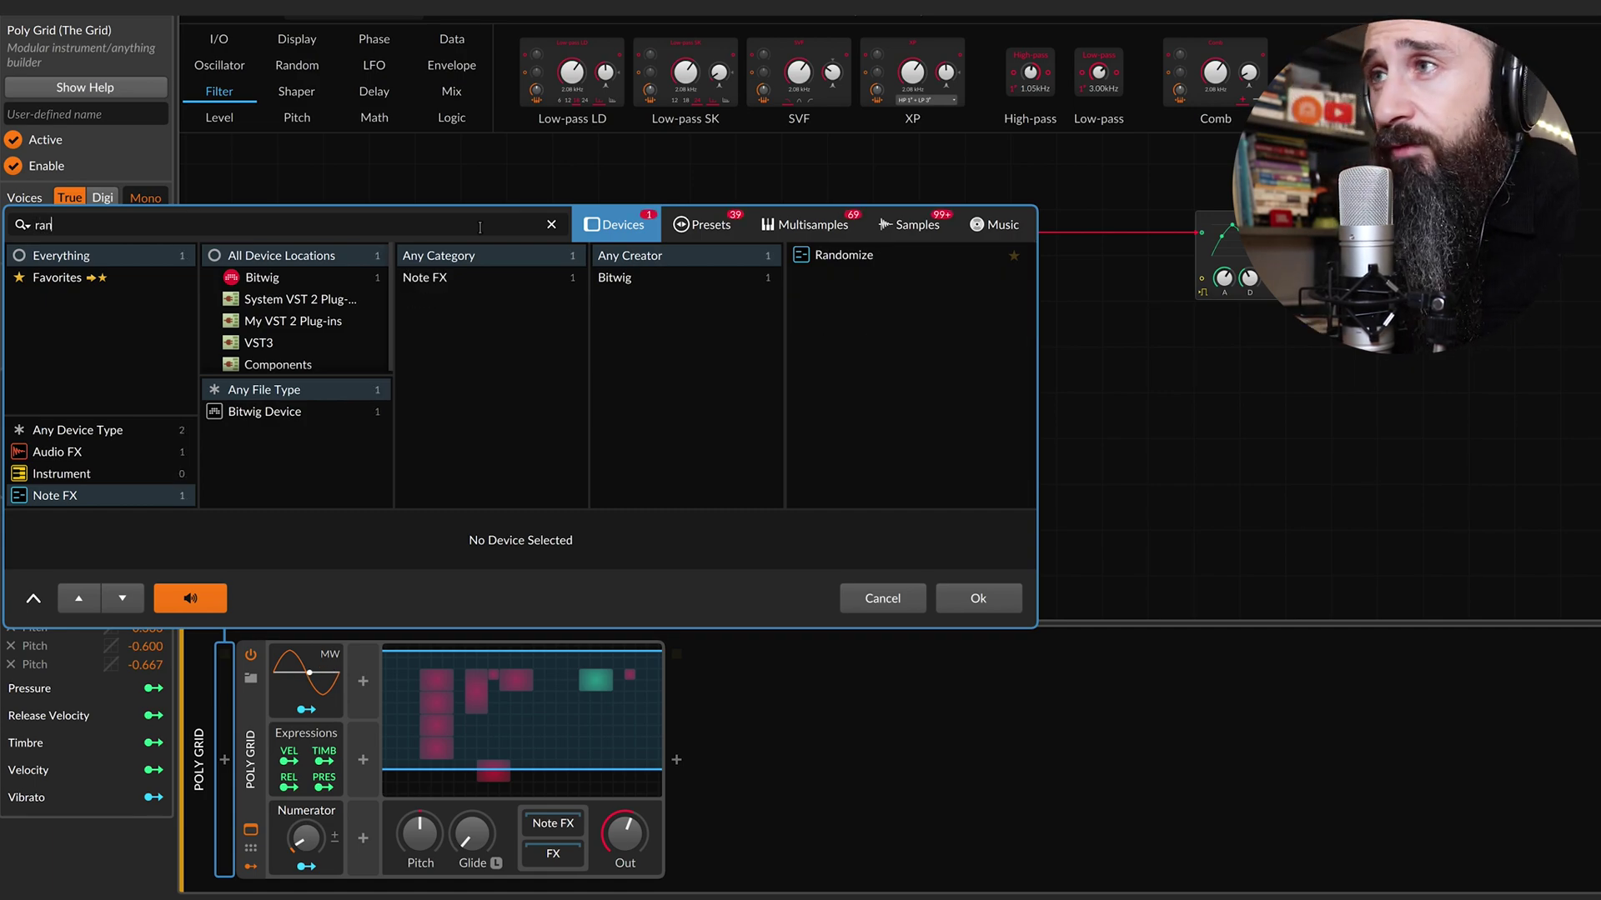
left_click(834, 255)
left_click(978, 601)
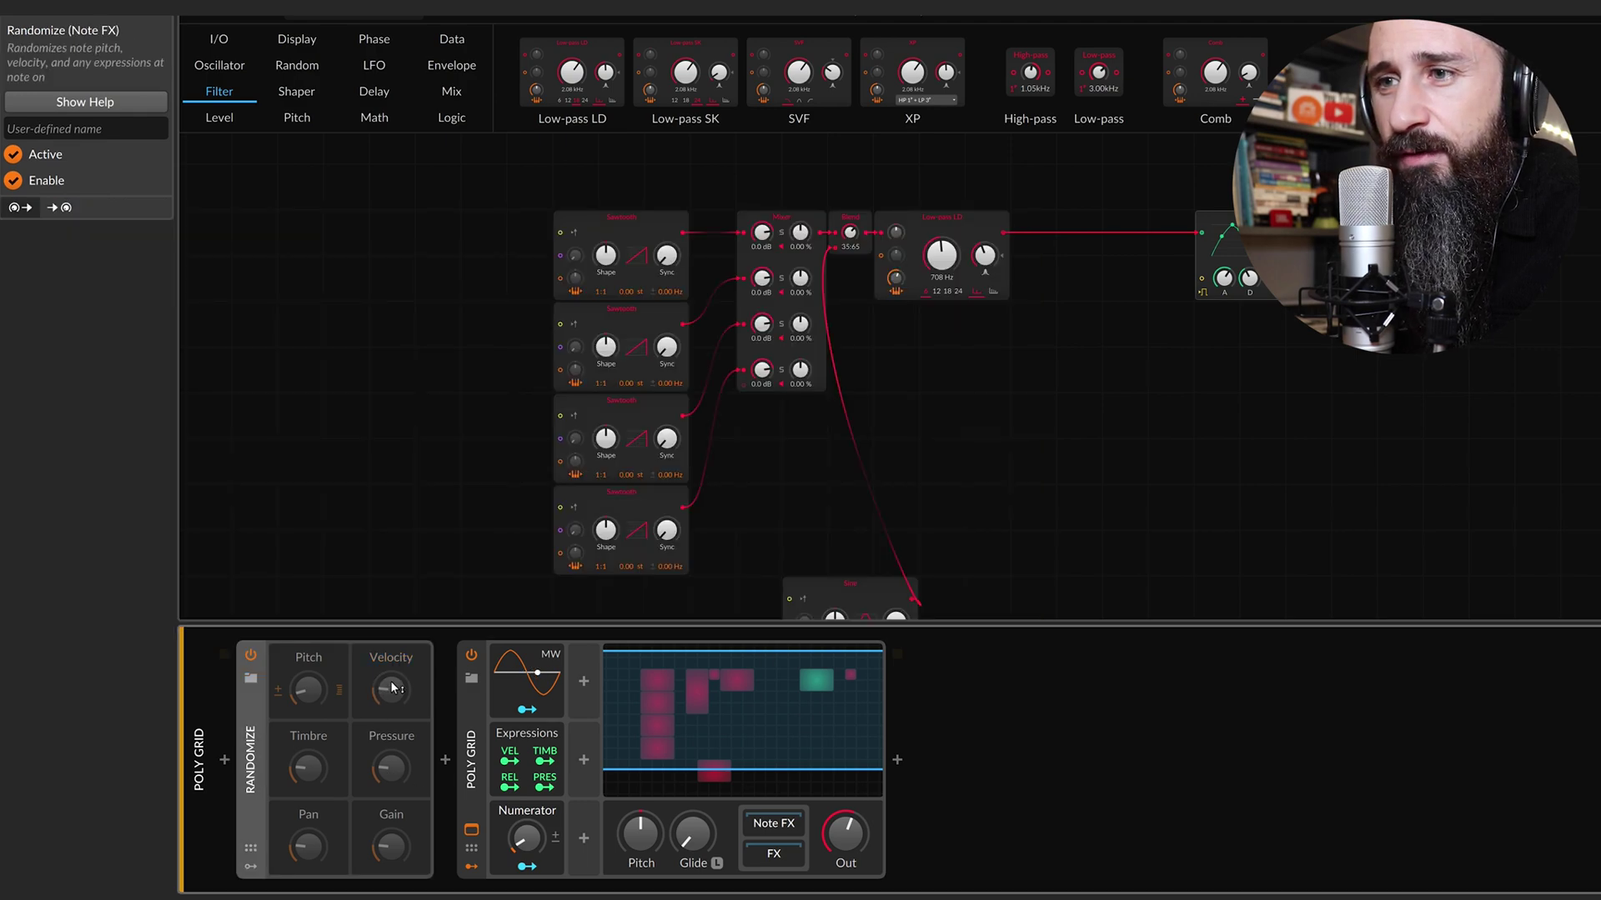
Enable and raise the pitch randomization in Randomize, and expand the Poly Grid's Vibrato modulator settings.
left_click_drag(317, 666, 316, 663)
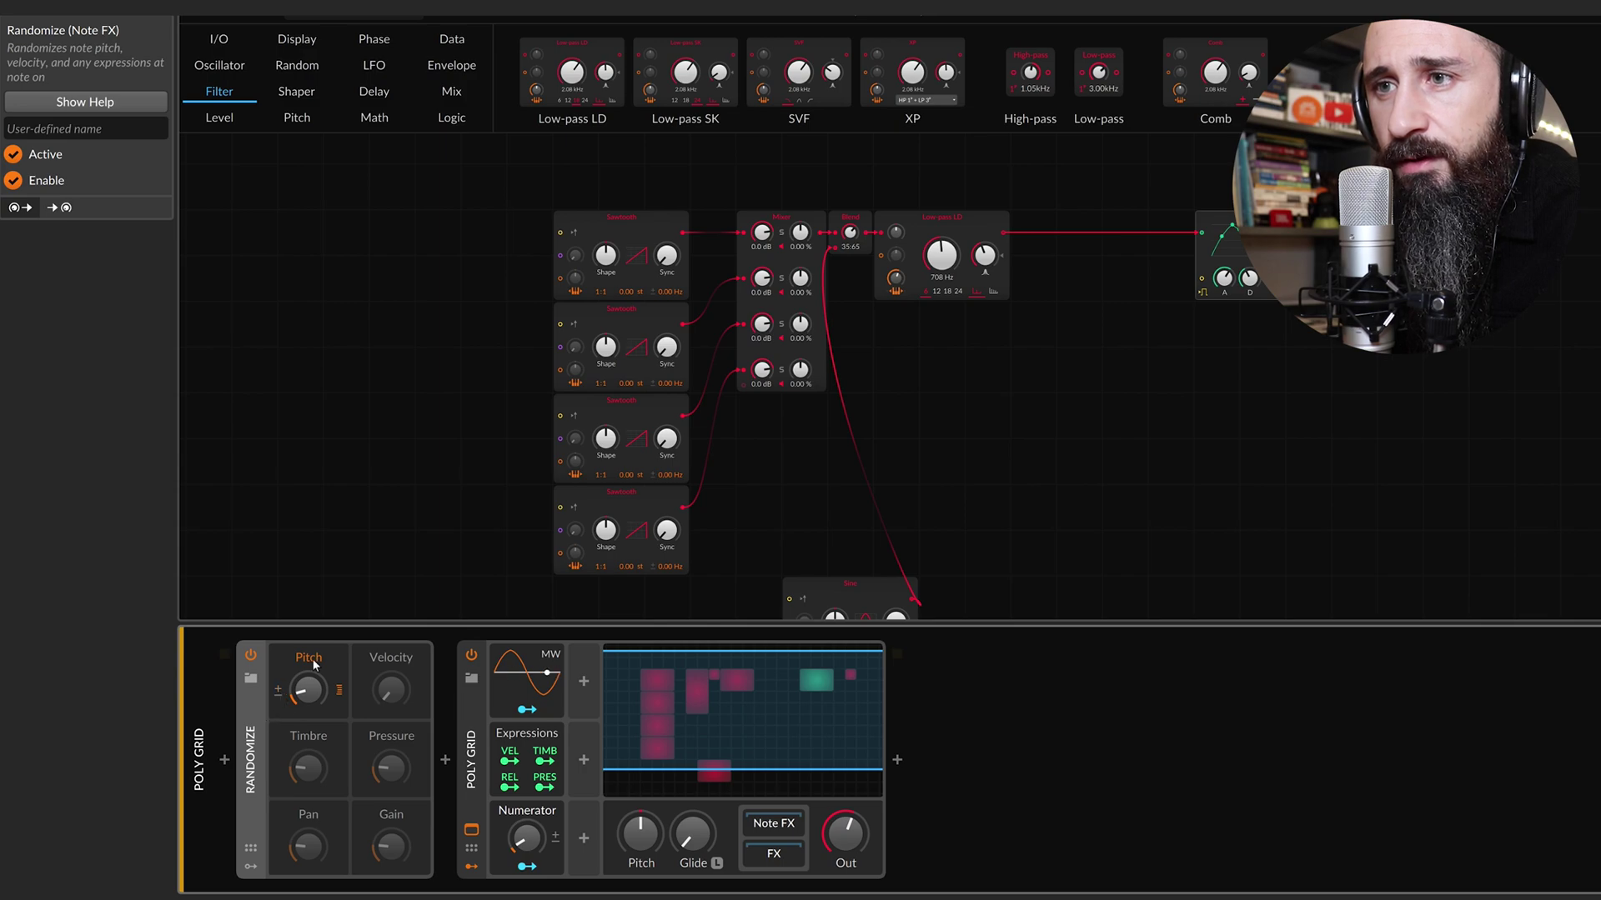
mouse_move(307, 695)
left_mouse_down()
mouse_move(307, 653)
mouse_move(307, 692)
mouse_move(338, 643)
mouse_move(307, 701)
left_mouse_up()
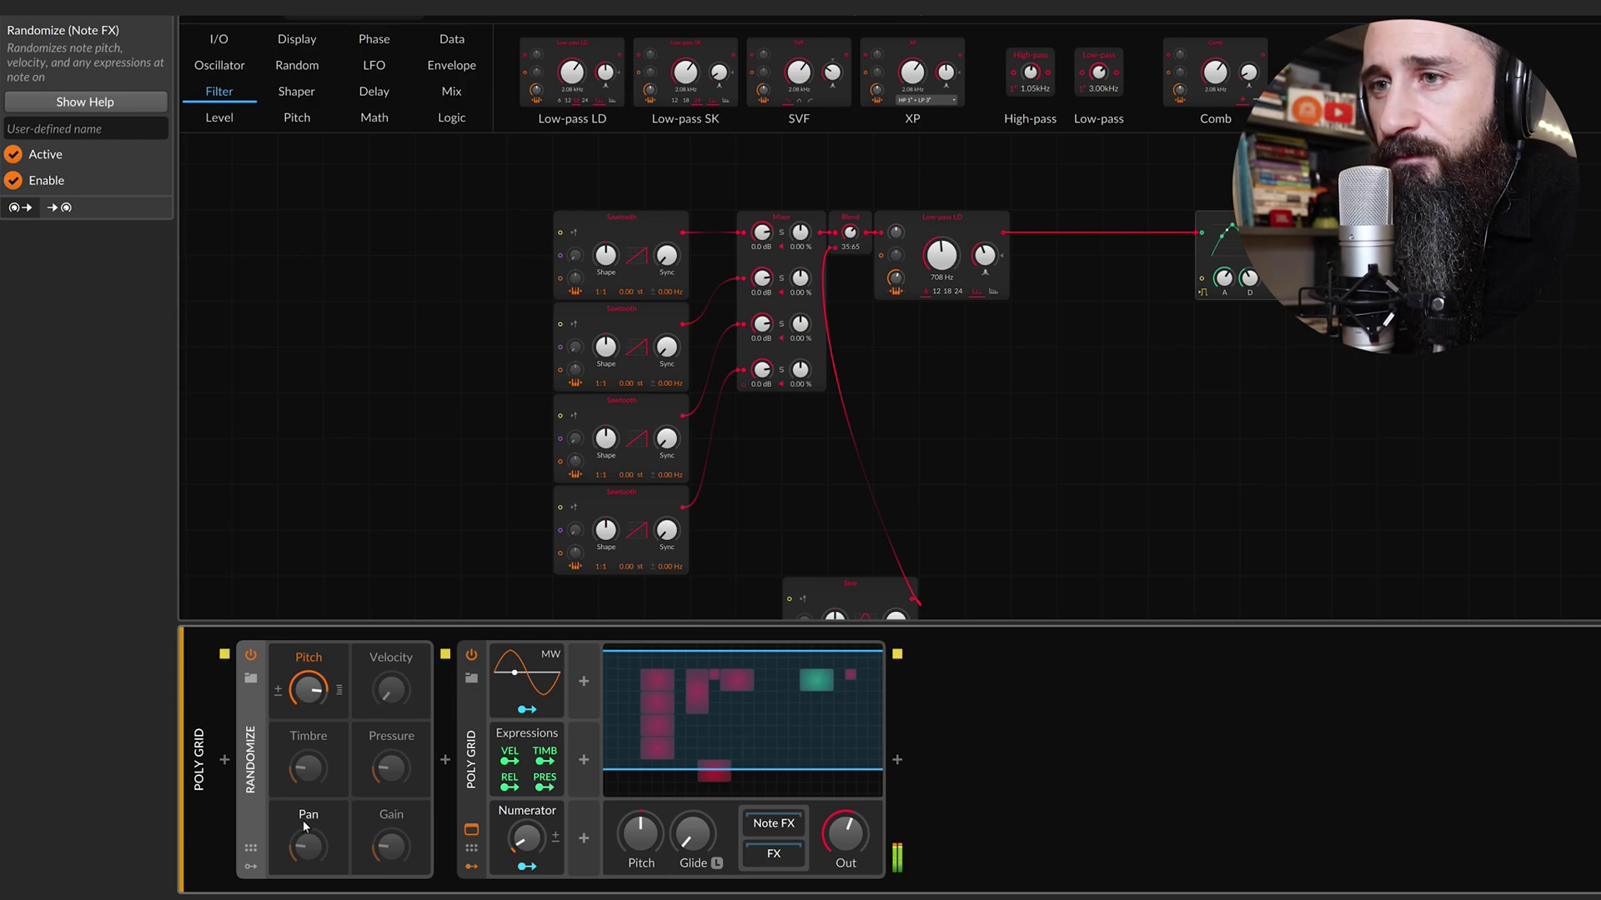
left_click_drag(312, 693, 312, 699)
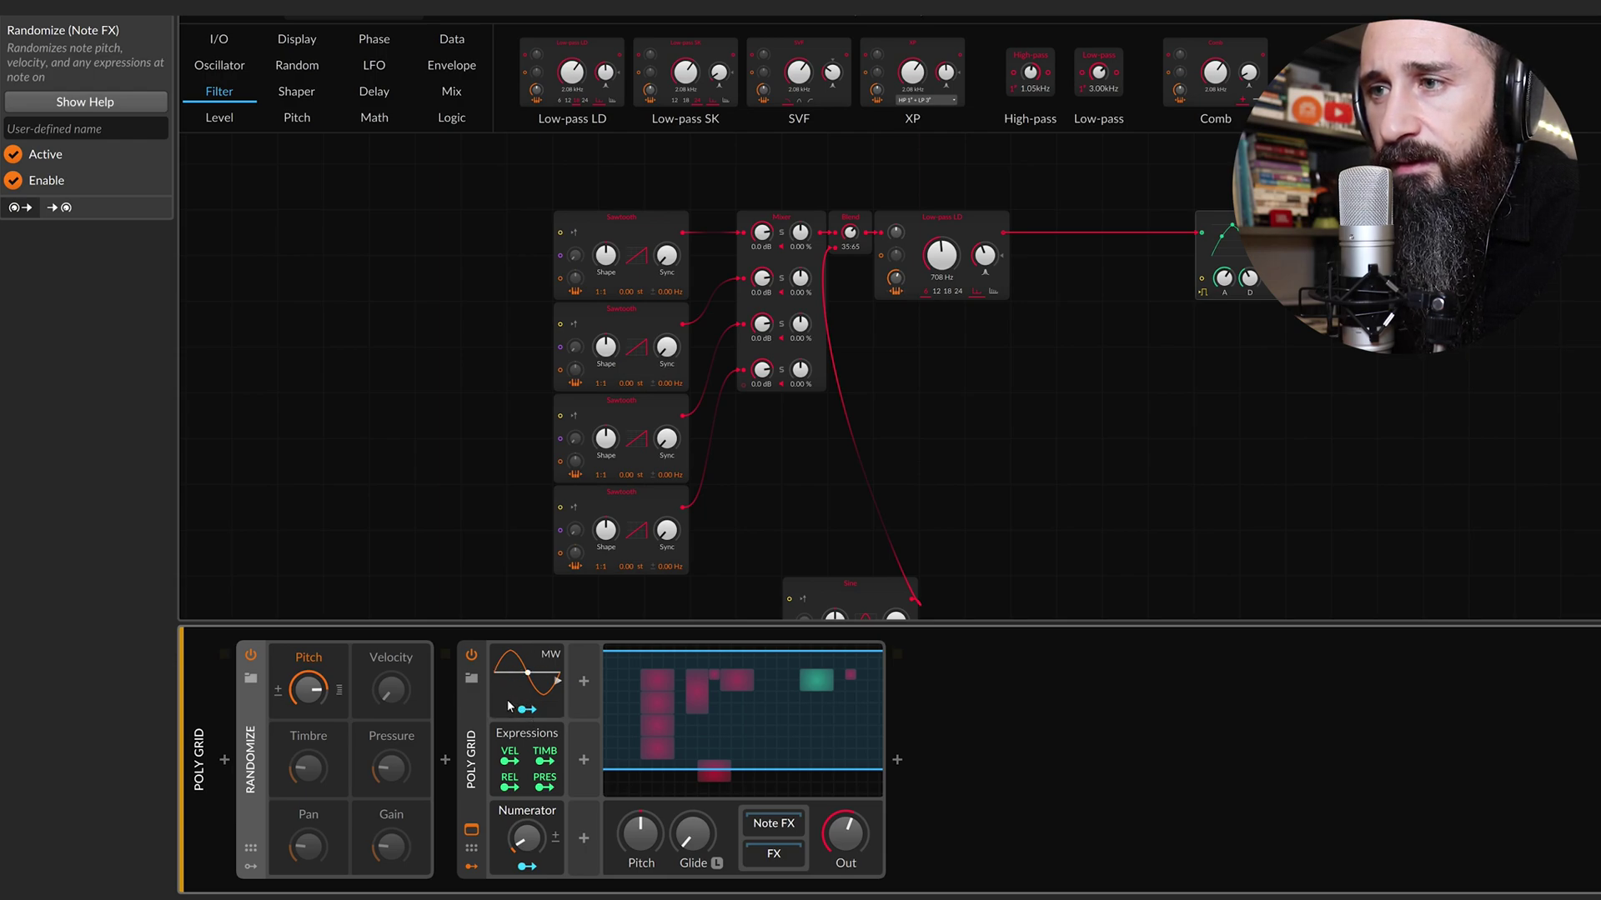
left_click(558, 688)
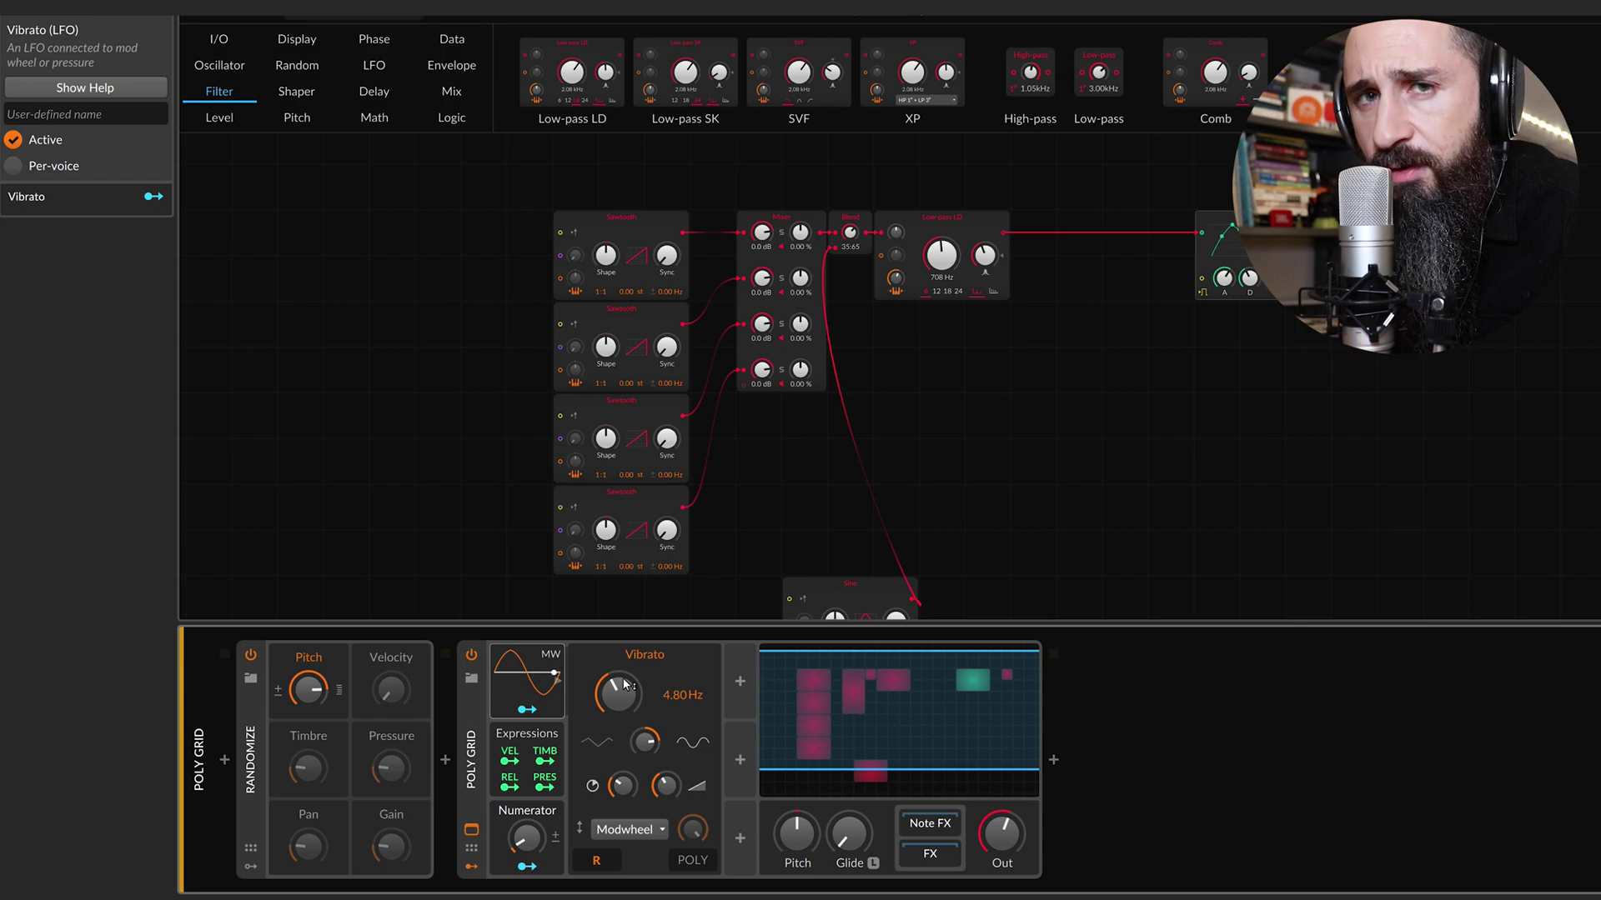
Insert a Multi-note device between Randomize and the Poly Grid.
left_click(445, 760)
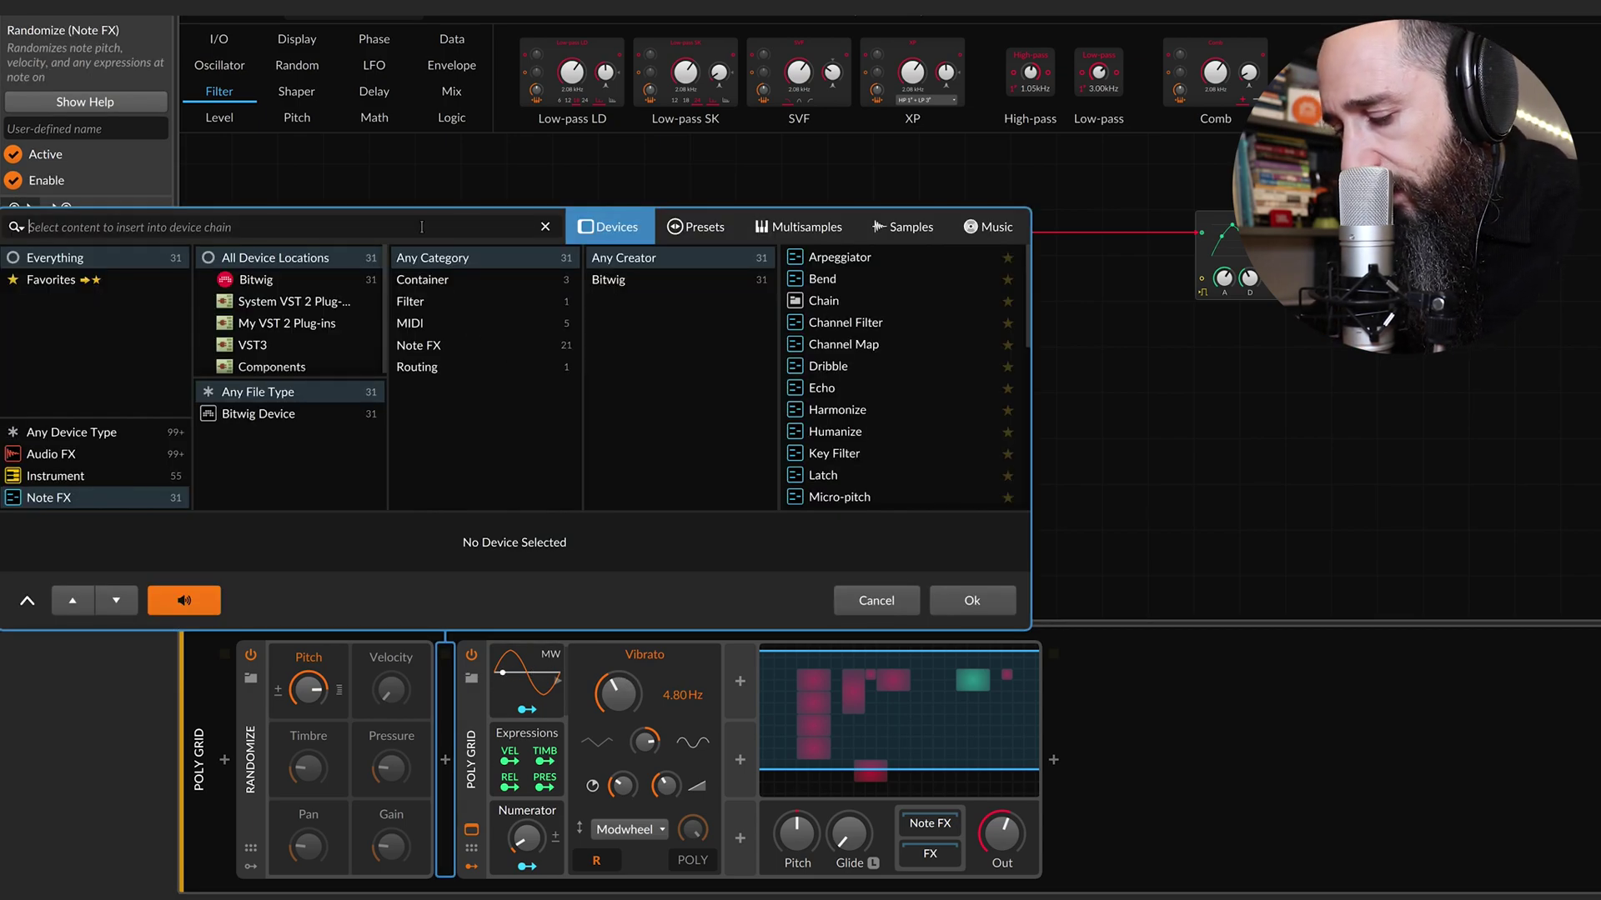
type("mult")
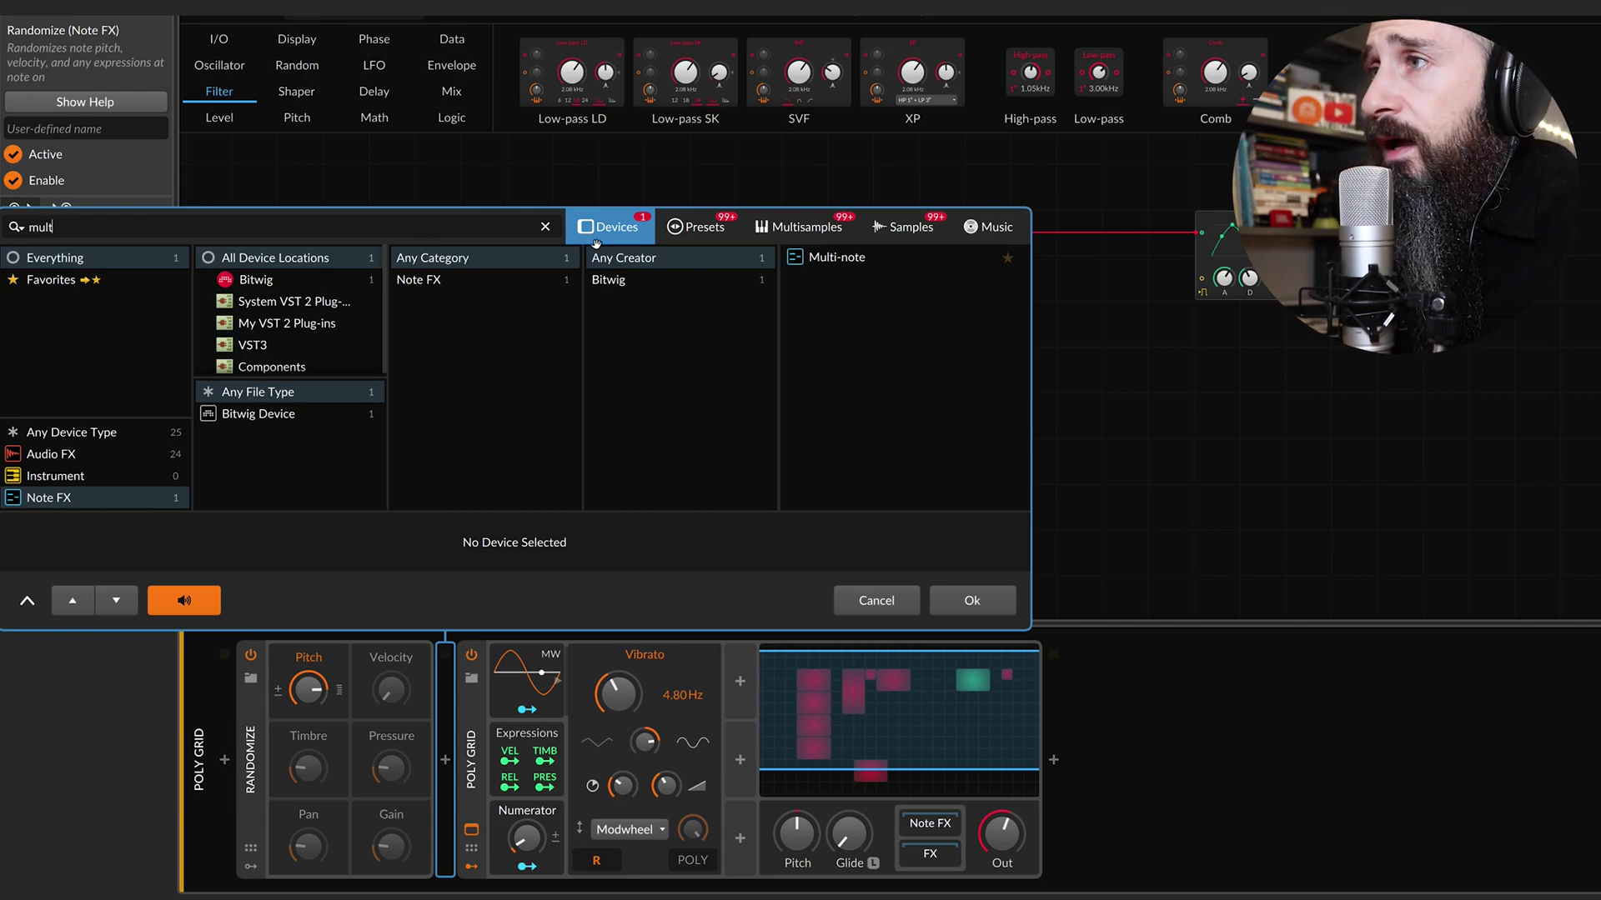
left_click(834, 258)
key("Return")
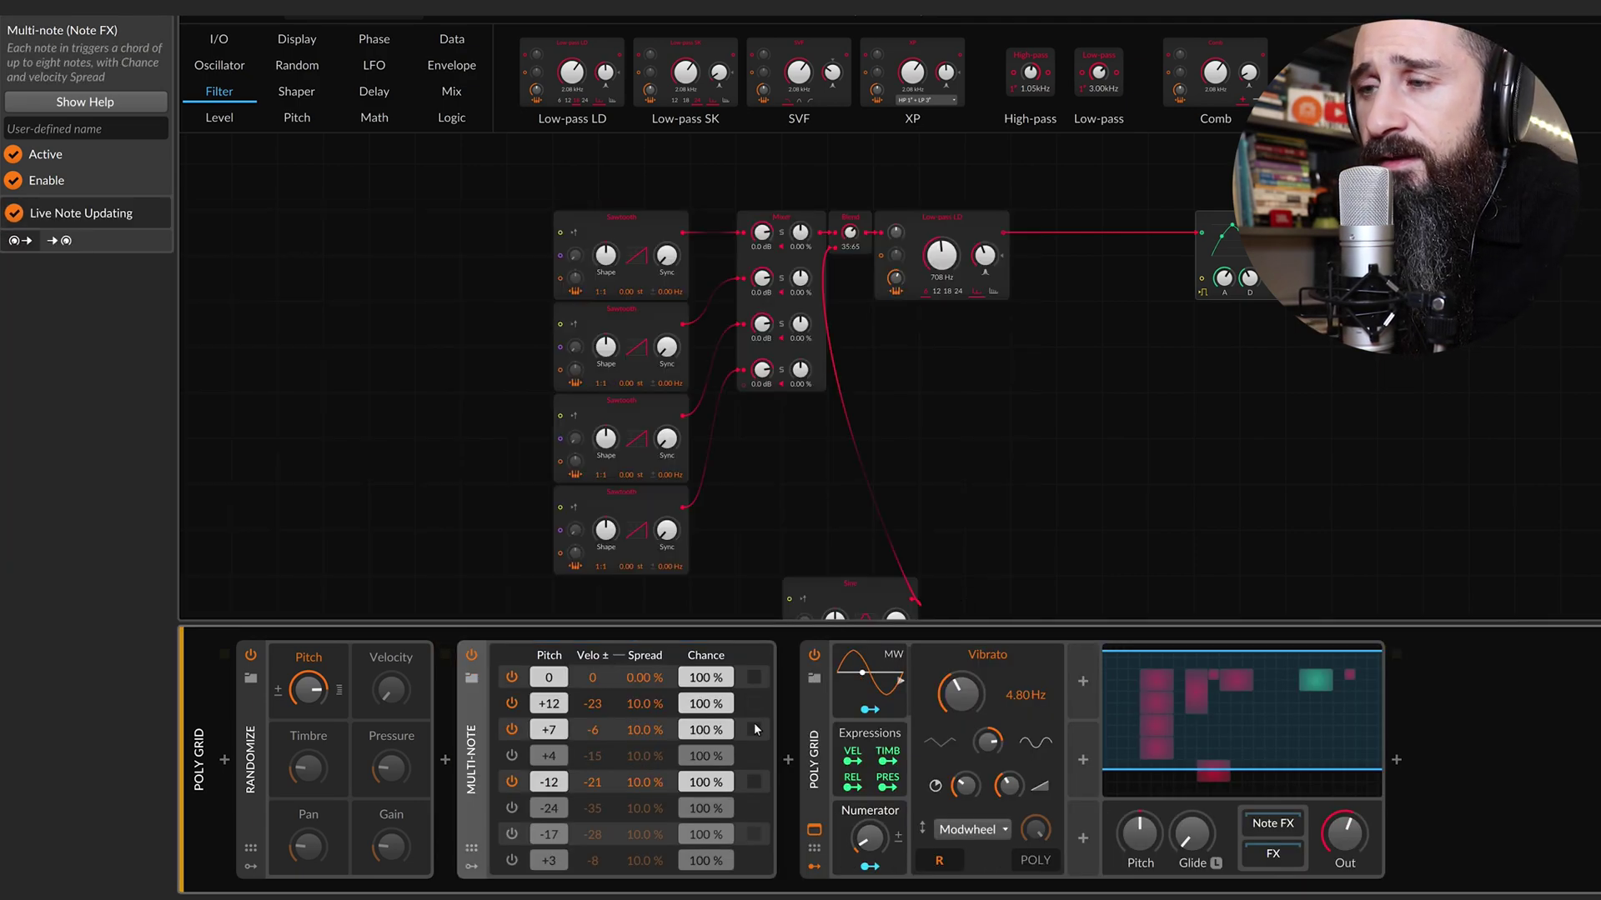
Enable the +4, -24, -17 and +3 notes in Multi-note so that all eight are active.
left_click(512, 756)
left_click(512, 808)
left_click(512, 833)
left_click(518, 862)
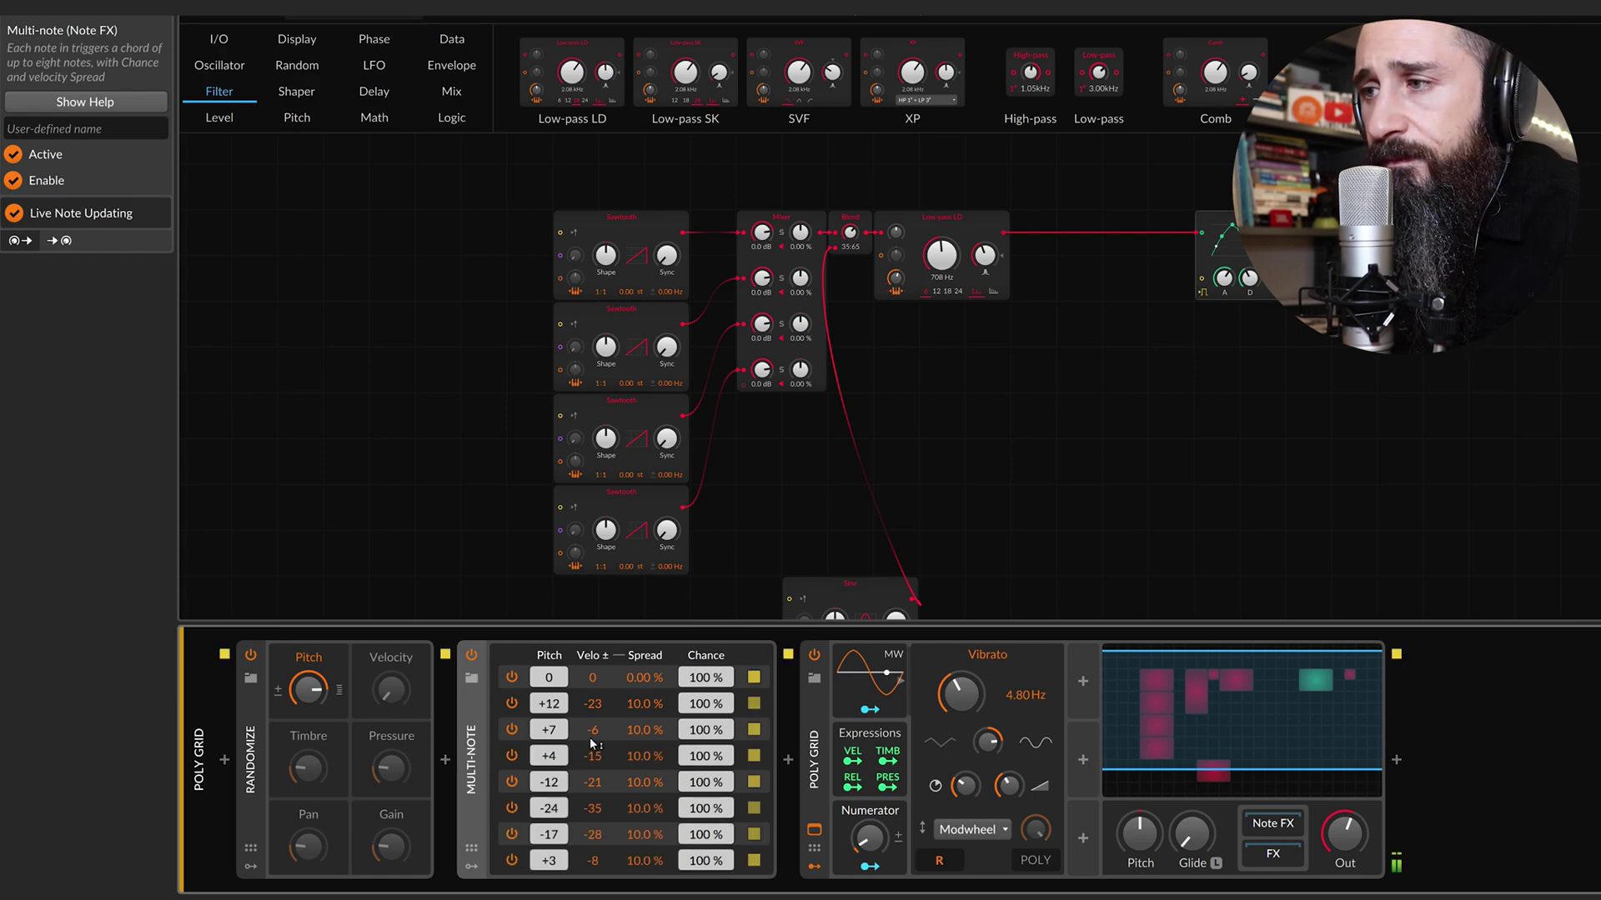
Set the Poly Grid to 10 voices and change Multi-note's seventh note to a pitch of -10.
left_click(805, 717)
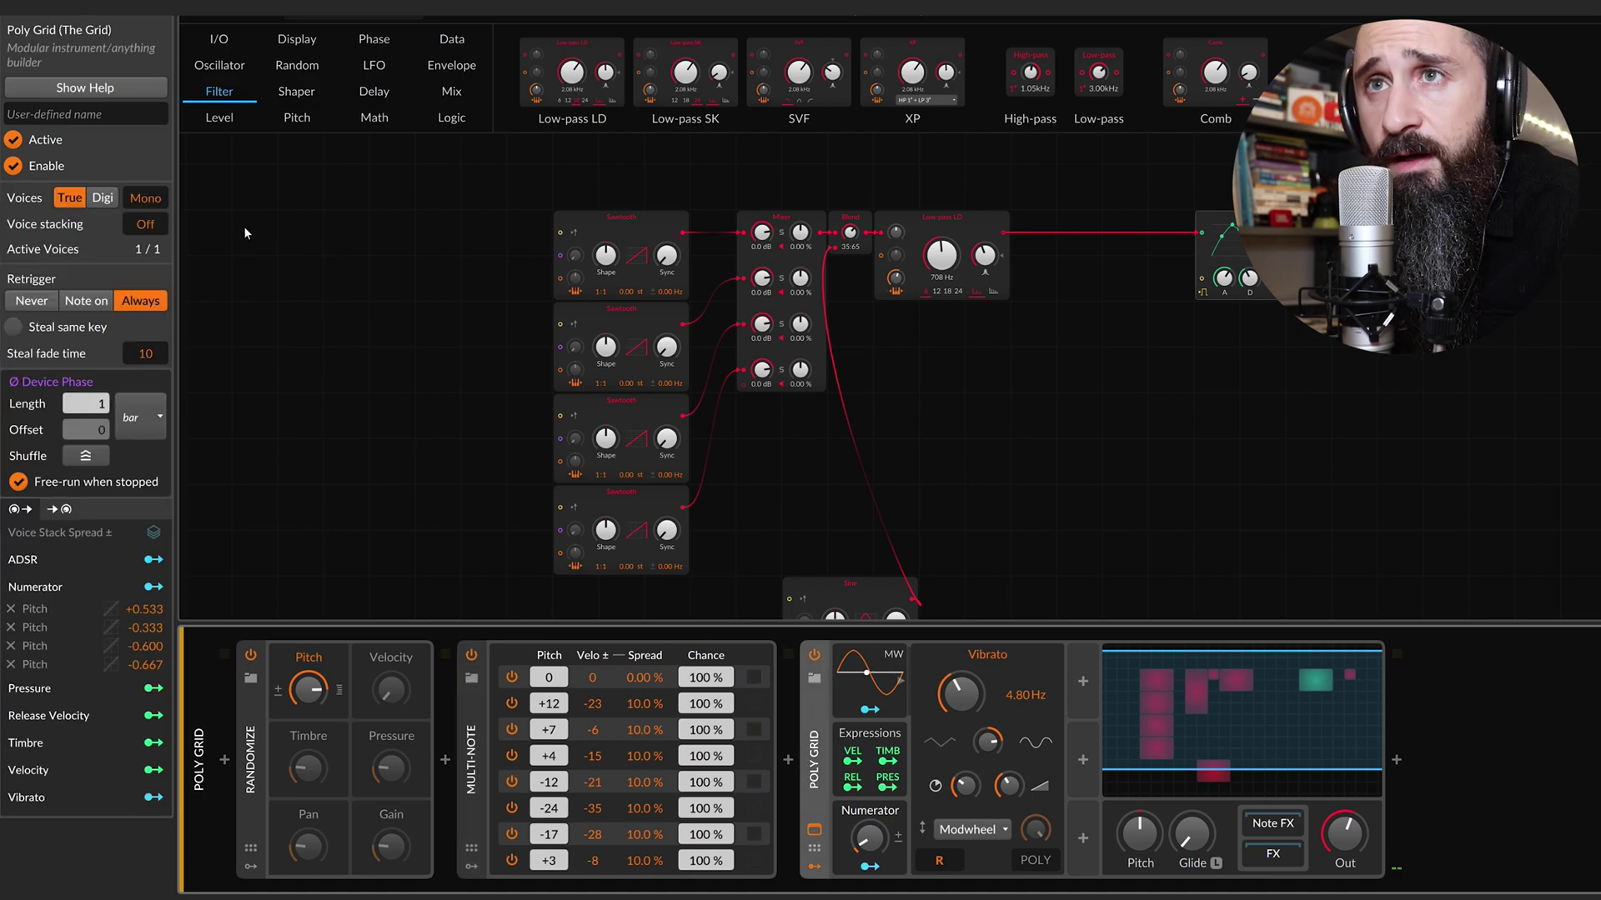
left_click_drag(145, 197, 145, 194)
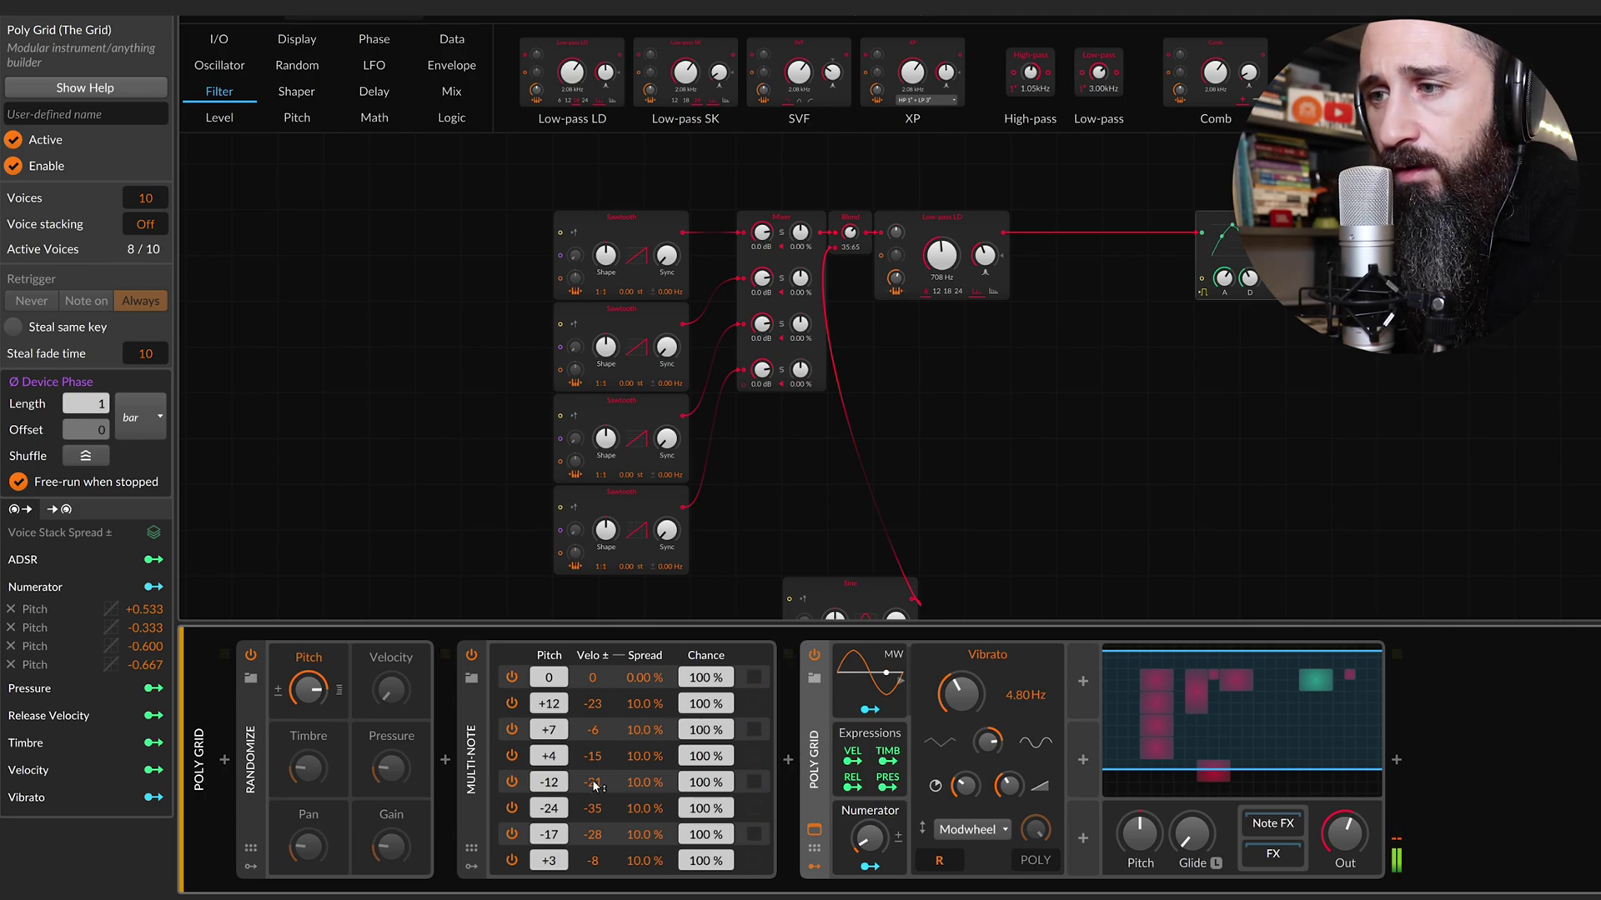
left_click_drag(556, 839, 556, 834)
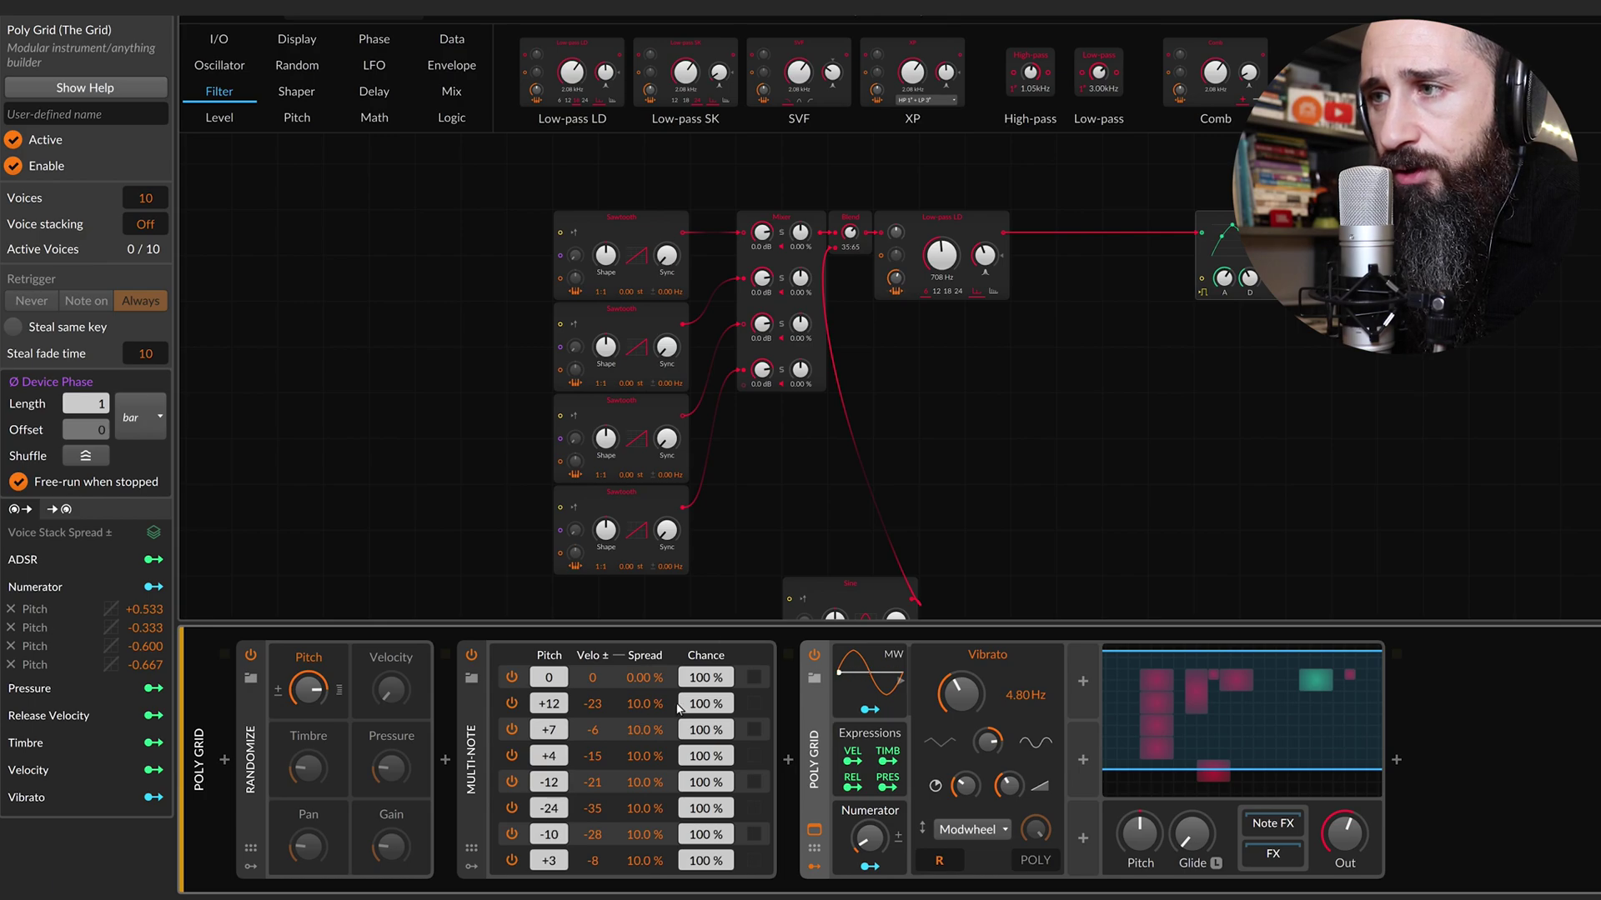
Vary the Multi-note chances between 55.3 % and 91.7 %, and the velocity spreads below the first note between 19.3 % and 27.0 %.
left_click_drag(721, 679, 705, 822)
left_click_drag(706, 834, 705, 864)
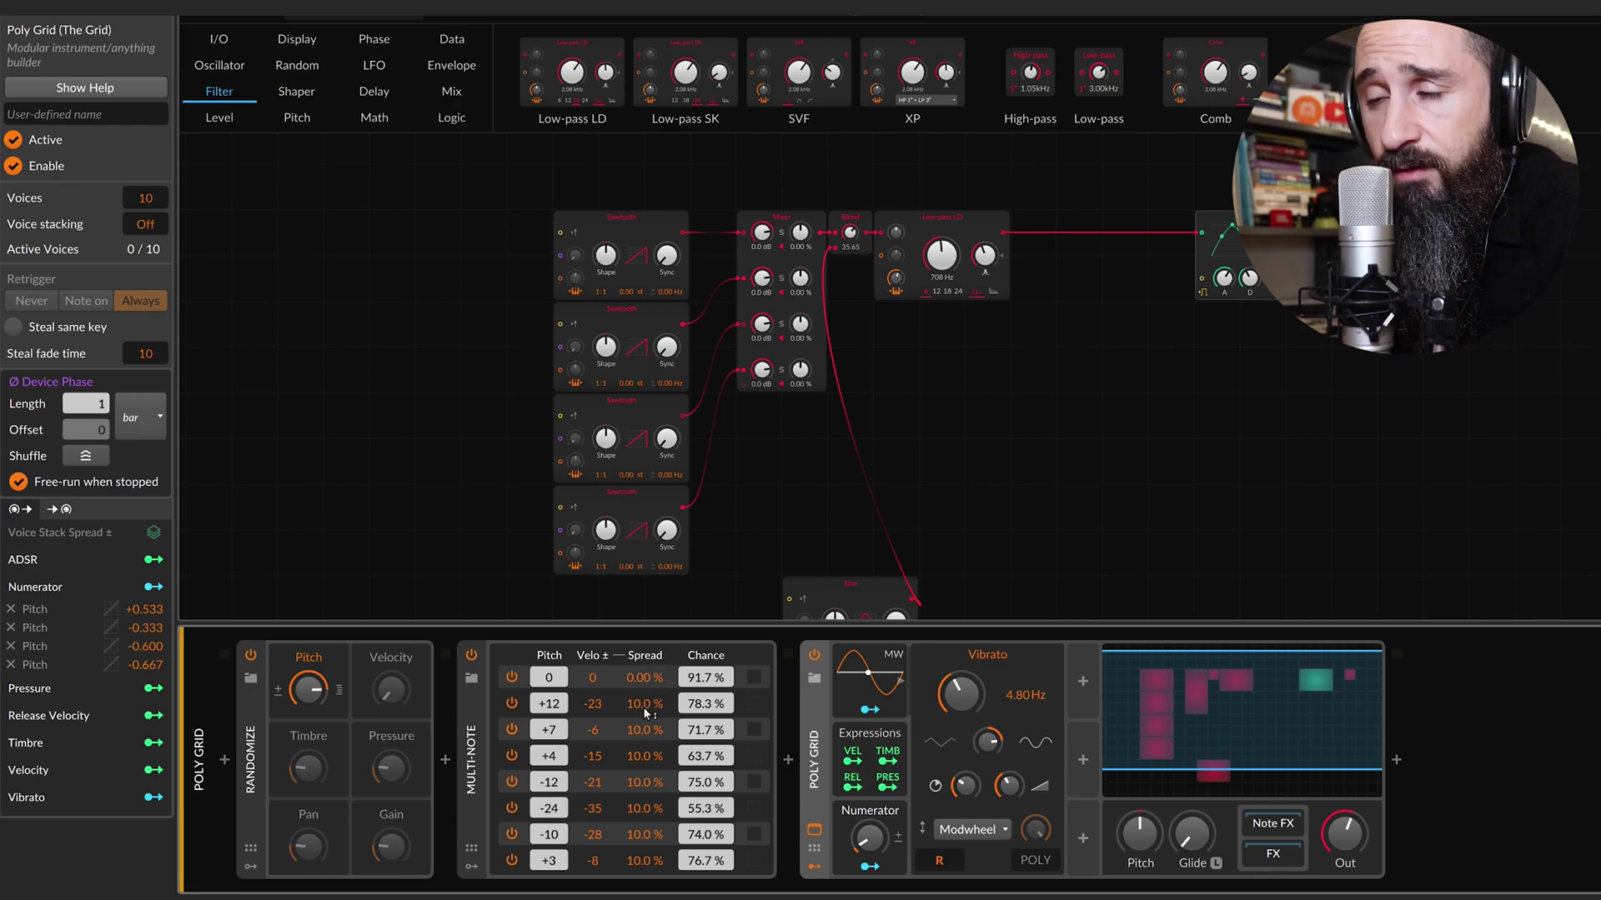
left_click_drag(646, 713, 644, 869)
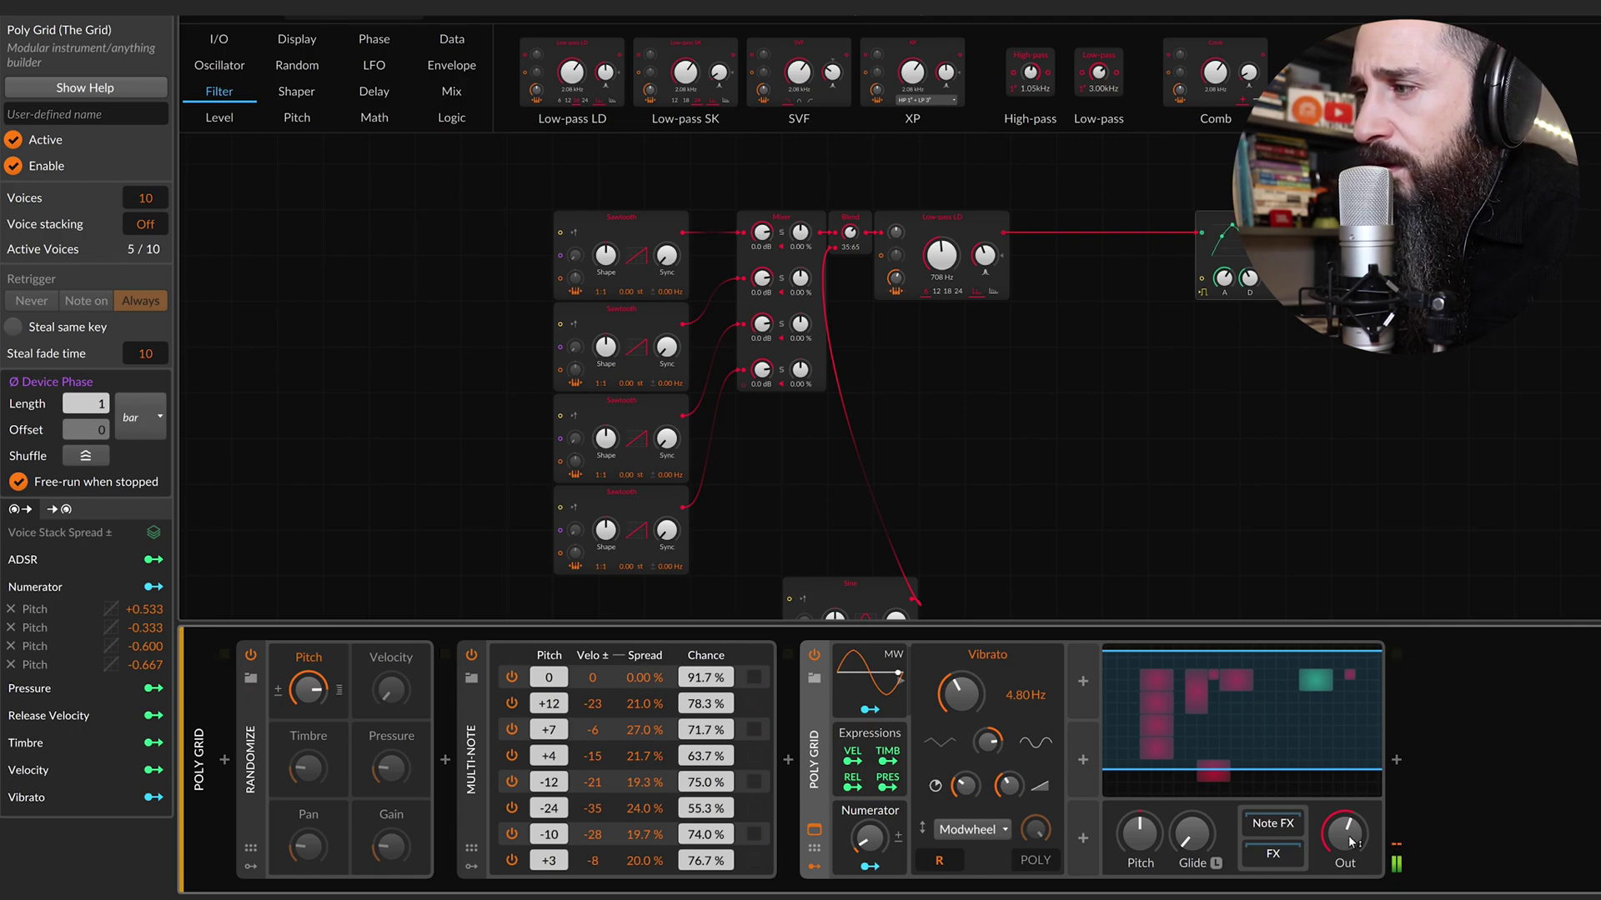
Lower the Poly Grid's output level and insert a Key Filter after Multi-note, set to E Major with foreign notes constrained.
left_click_drag(1345, 835, 1345, 855)
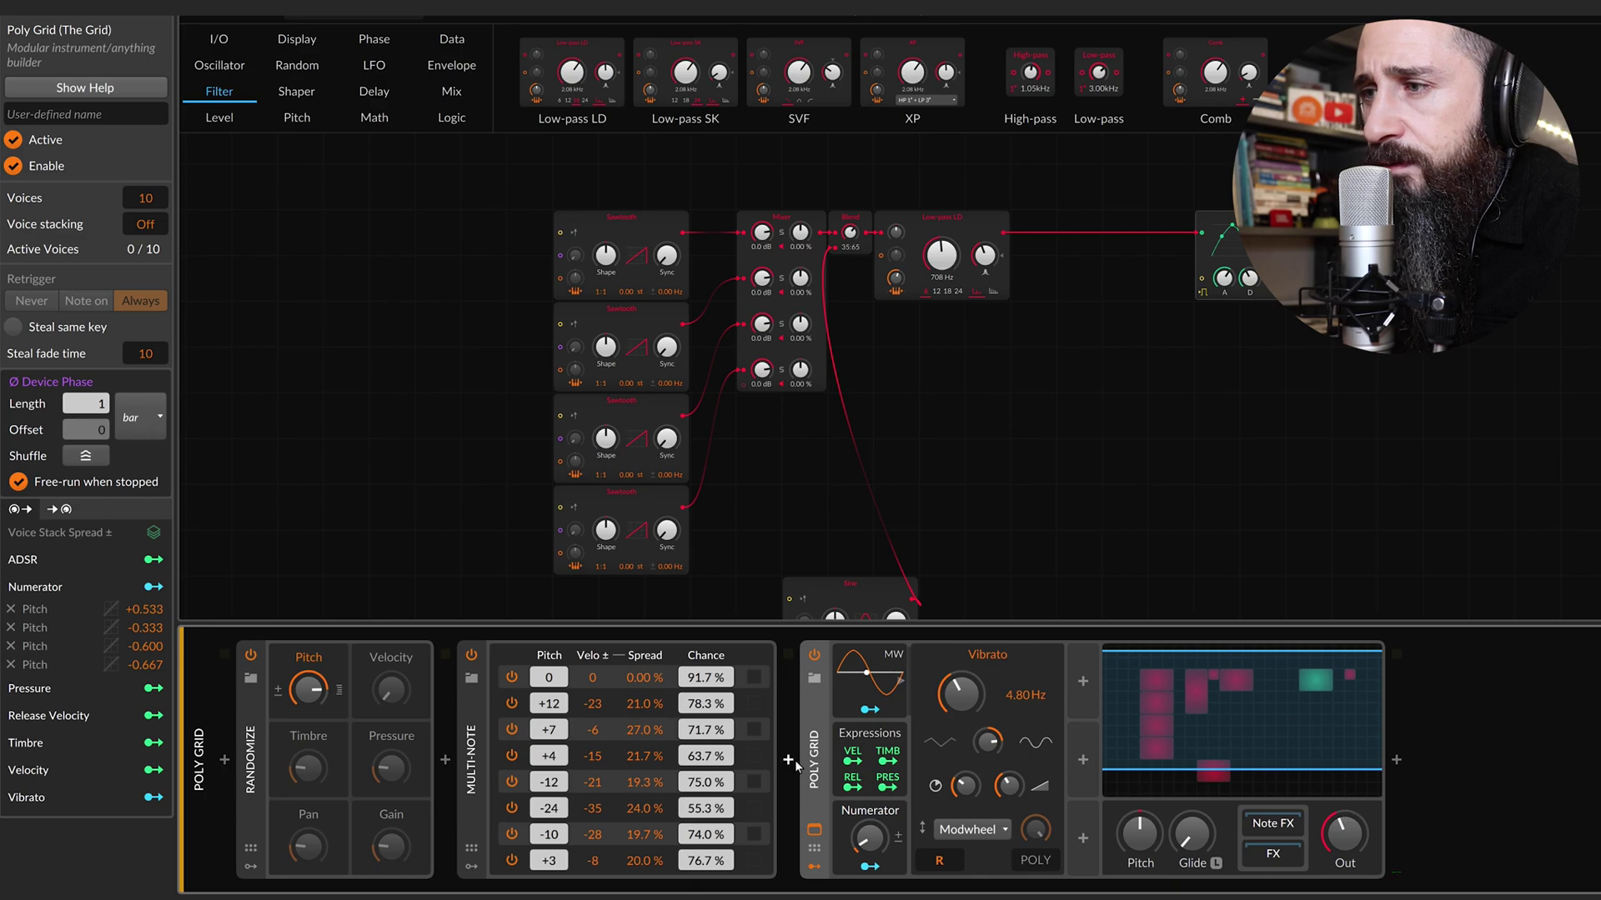
left_click(787, 759)
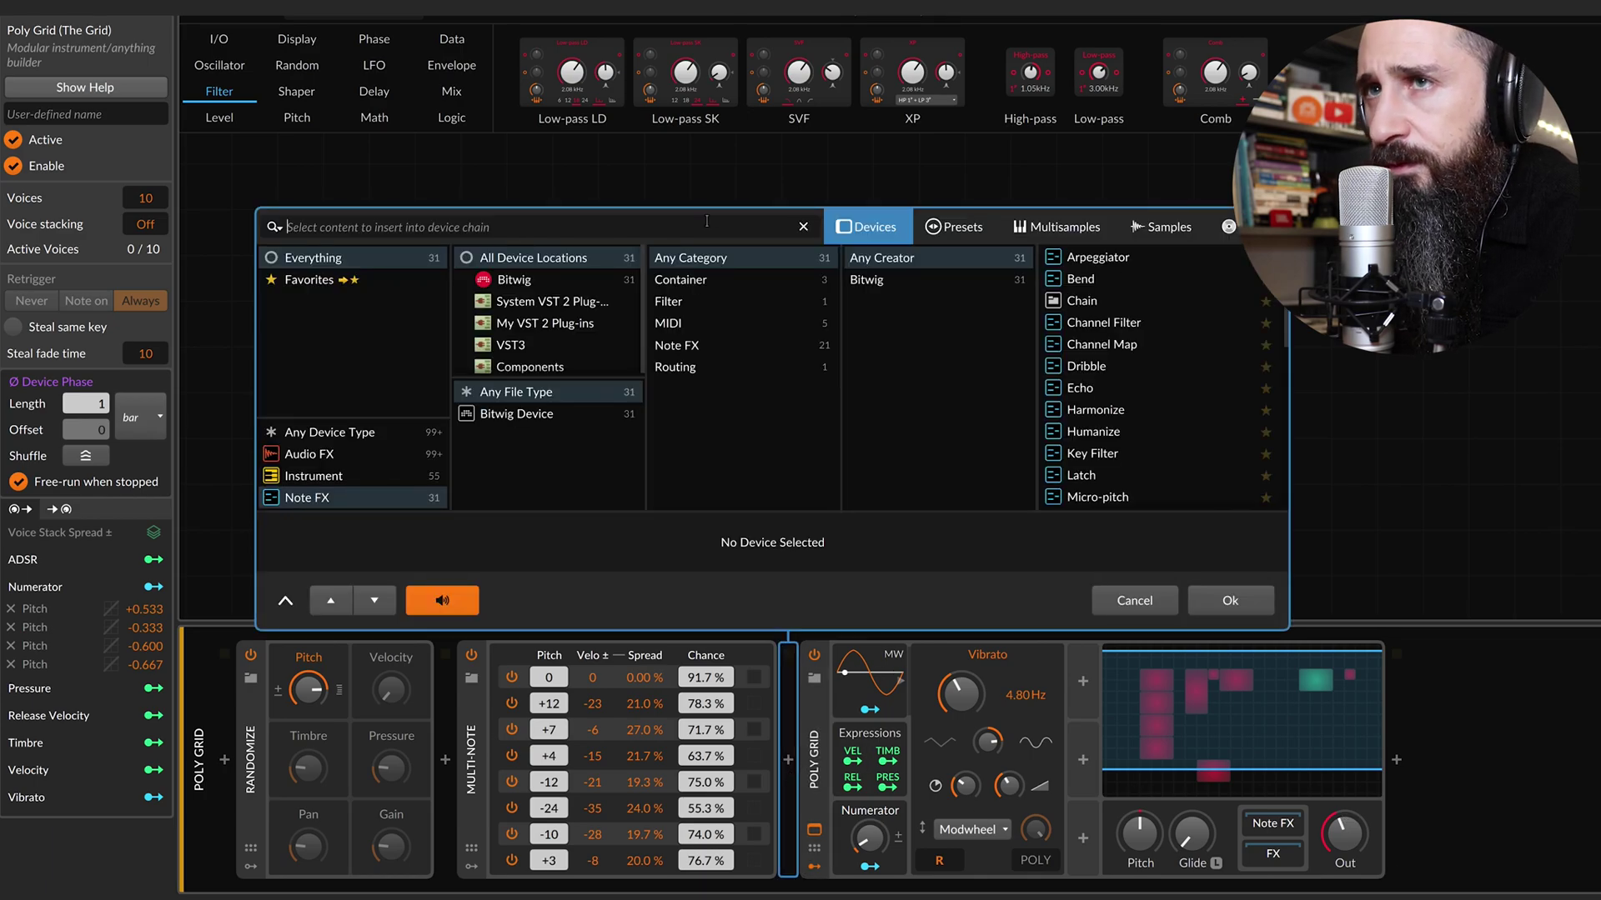
type("key")
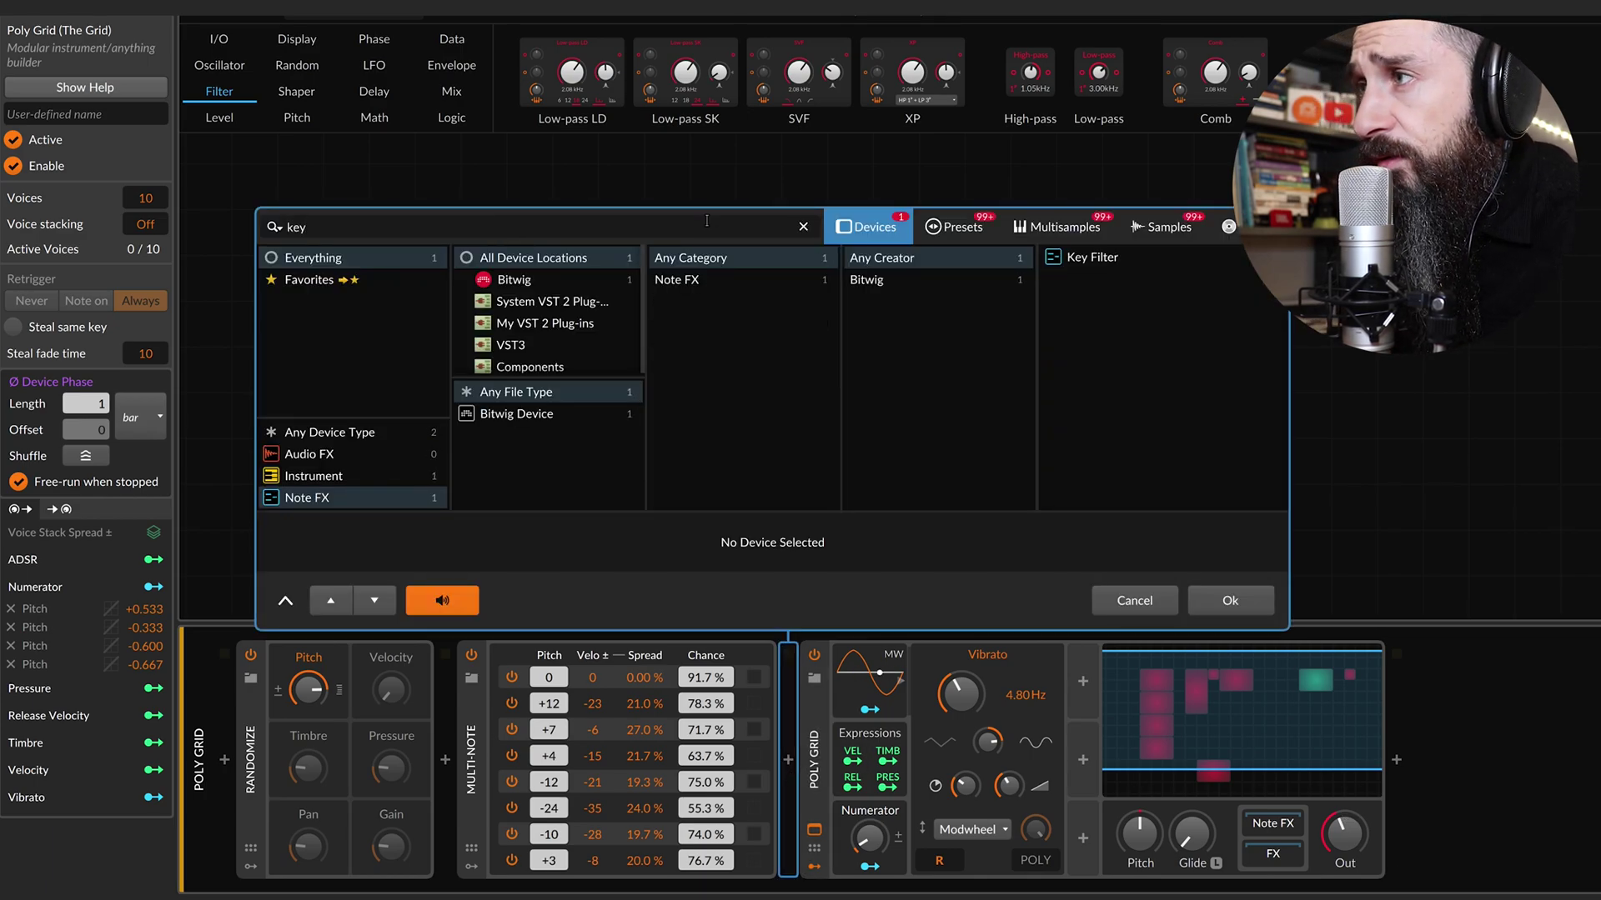
key("Down")
key("Return")
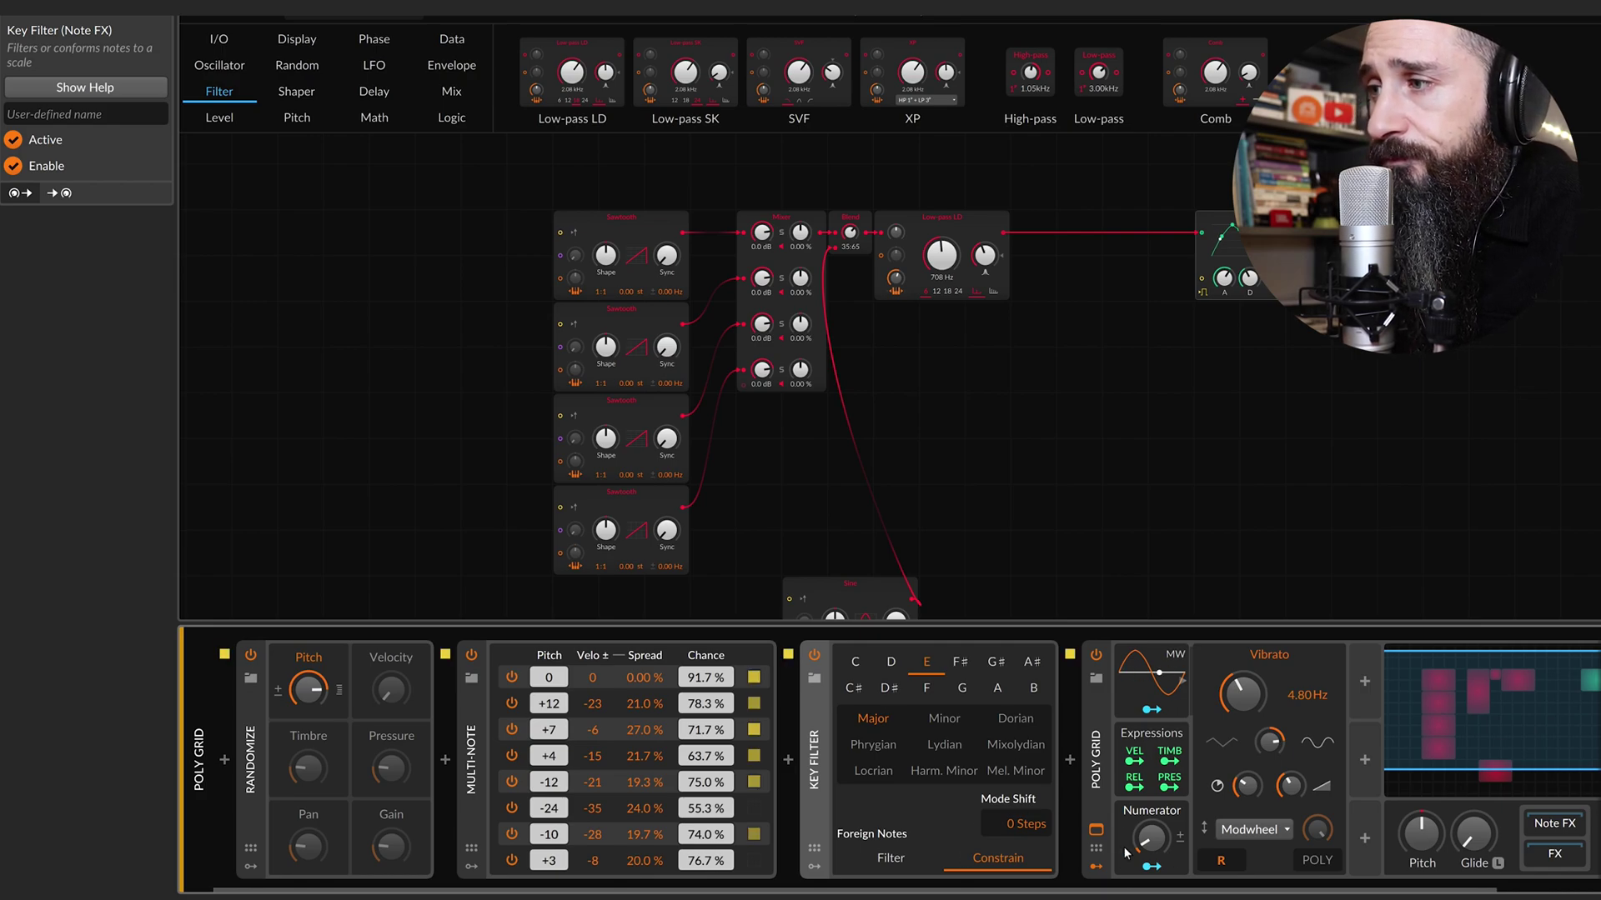
Adjust the Poly Grid's Numerator macro to vary the oscillator detune.
scroll(1056, 743, "right", 2)
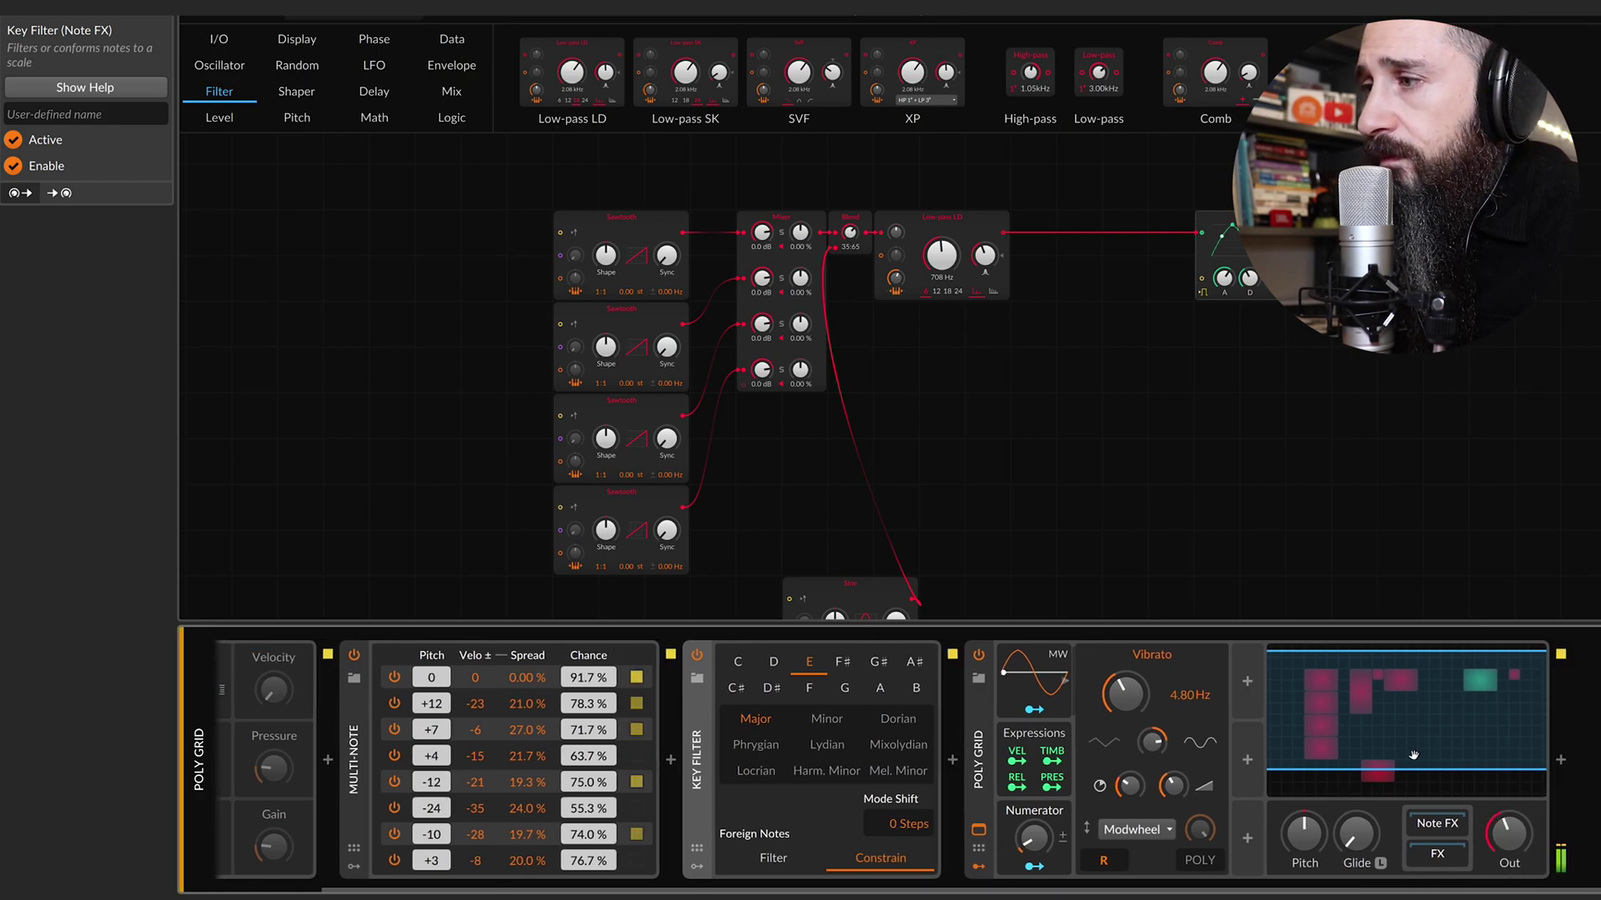
left_click_drag(1039, 842, 1044, 834)
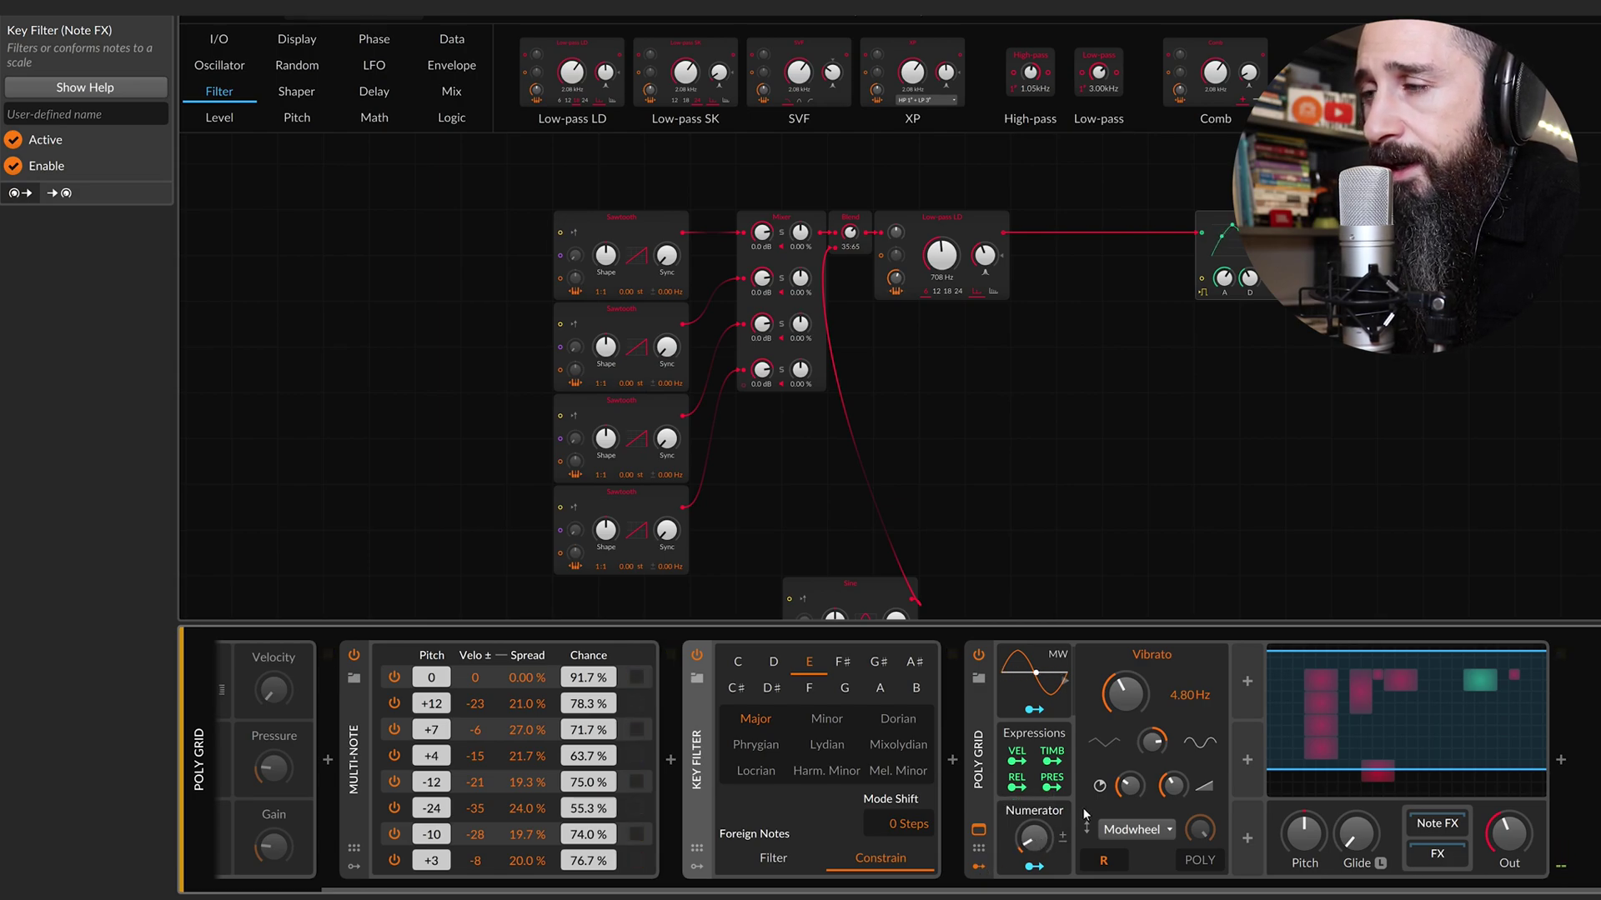
Insert a second Randomize between the Key Filter and the Poly Grid, and enable and raise its pressure randomization.
left_click(952, 760)
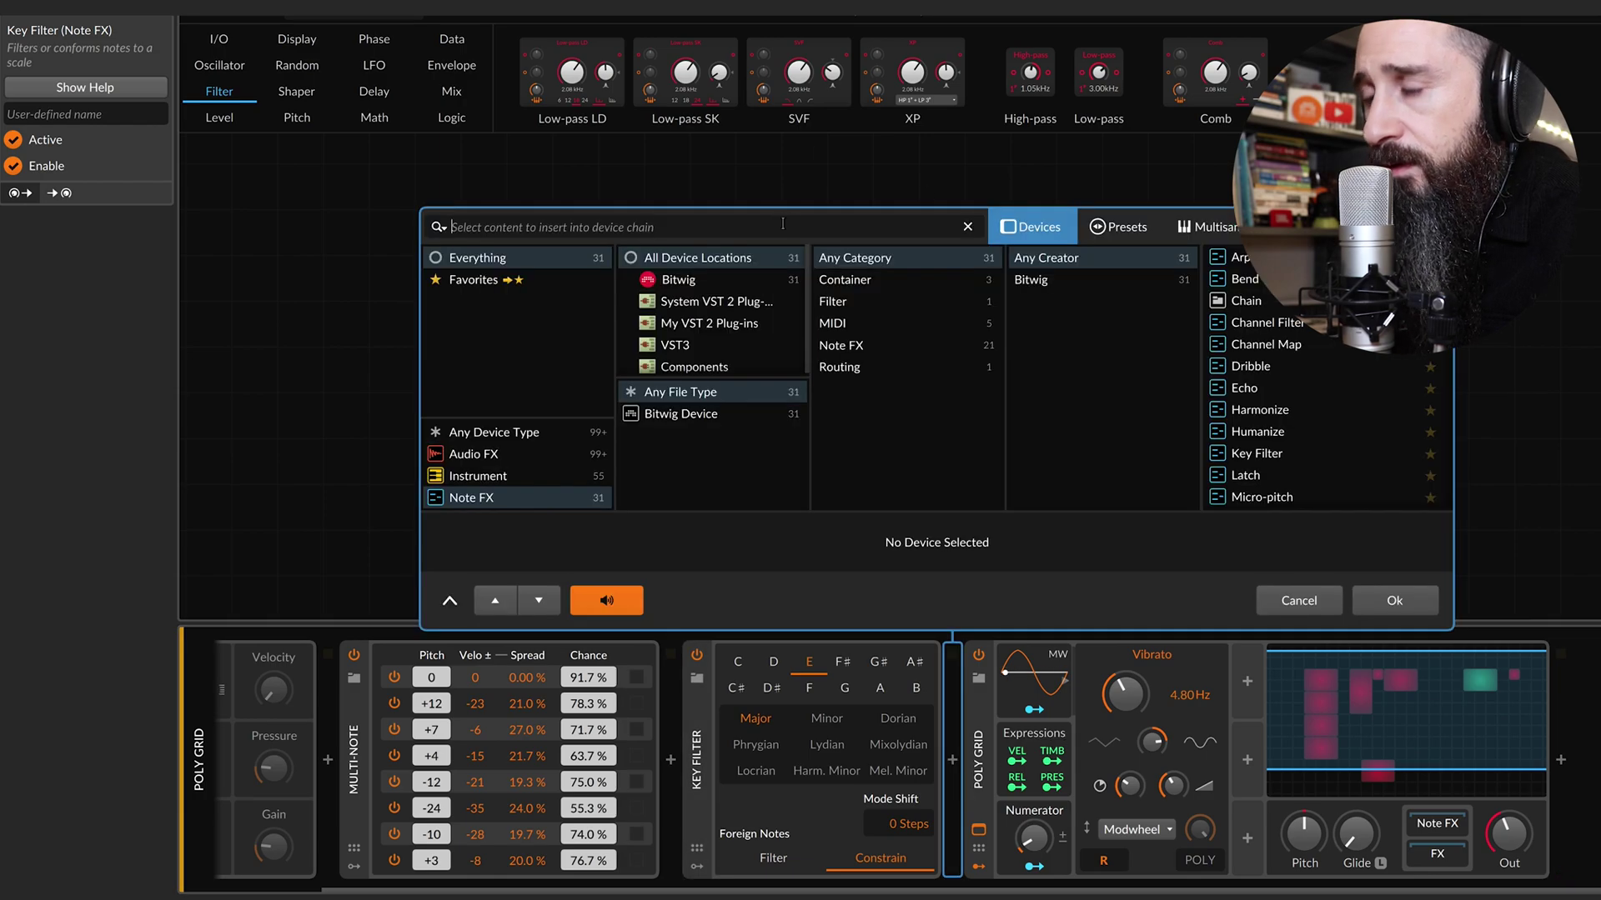
type("rand")
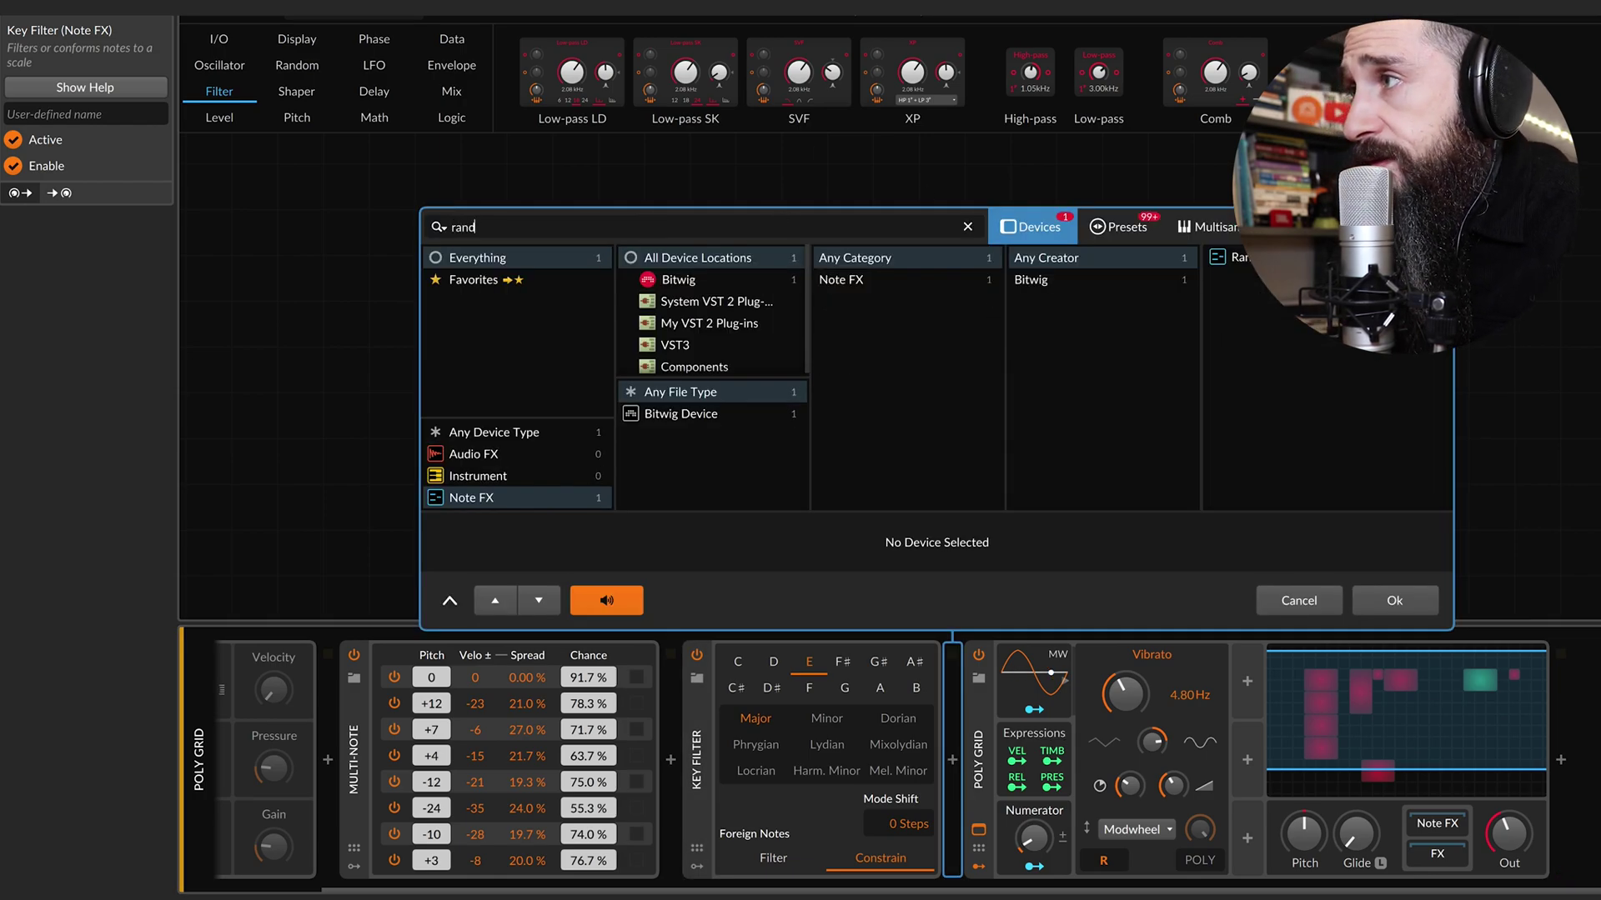
left_click(1418, 598)
scroll(1163, 744, "right", 3)
left_click(911, 663)
left_click_drag(913, 740, 912, 681)
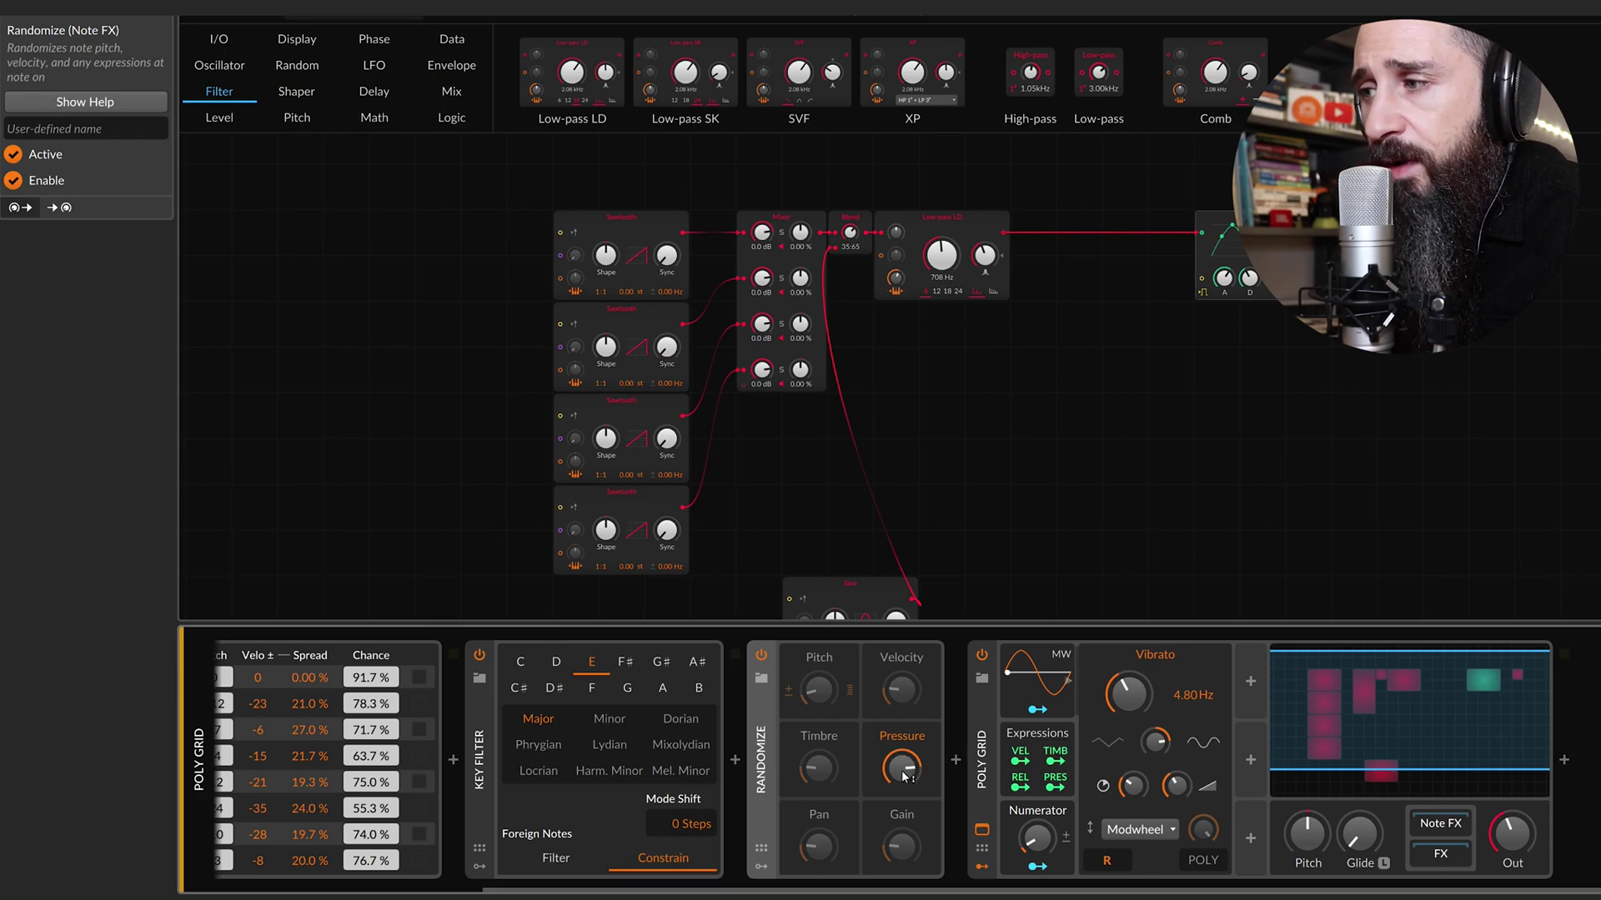
Set the Vibrato's control source to Pressure and map it to the Poly Grid's pitch at +1.133.
left_click(1144, 834)
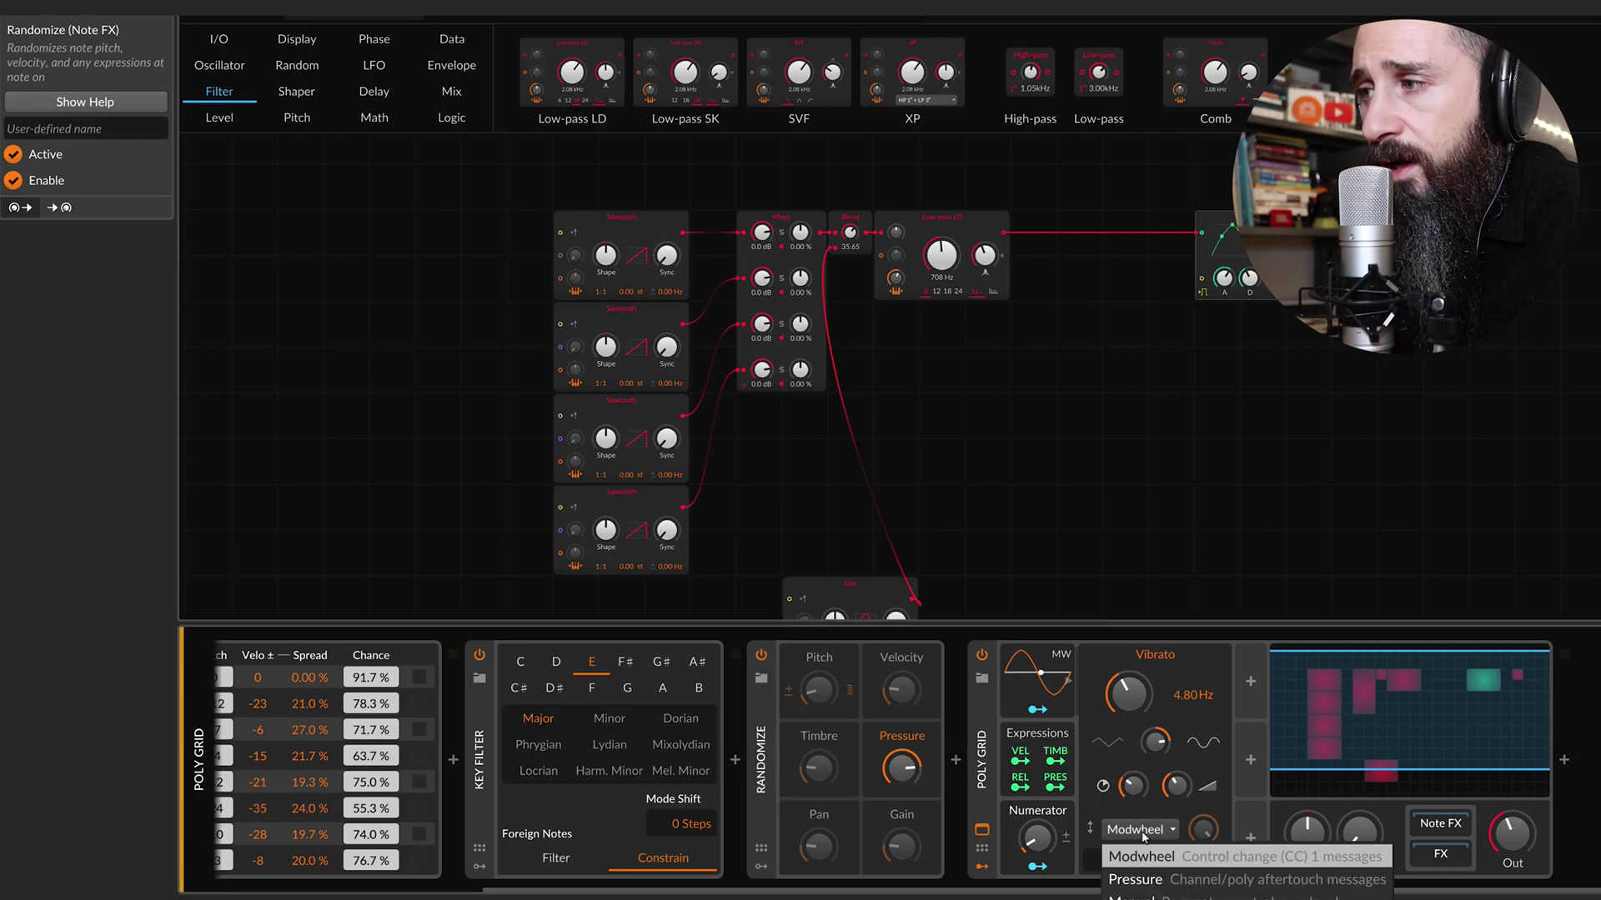
left_click(1138, 882)
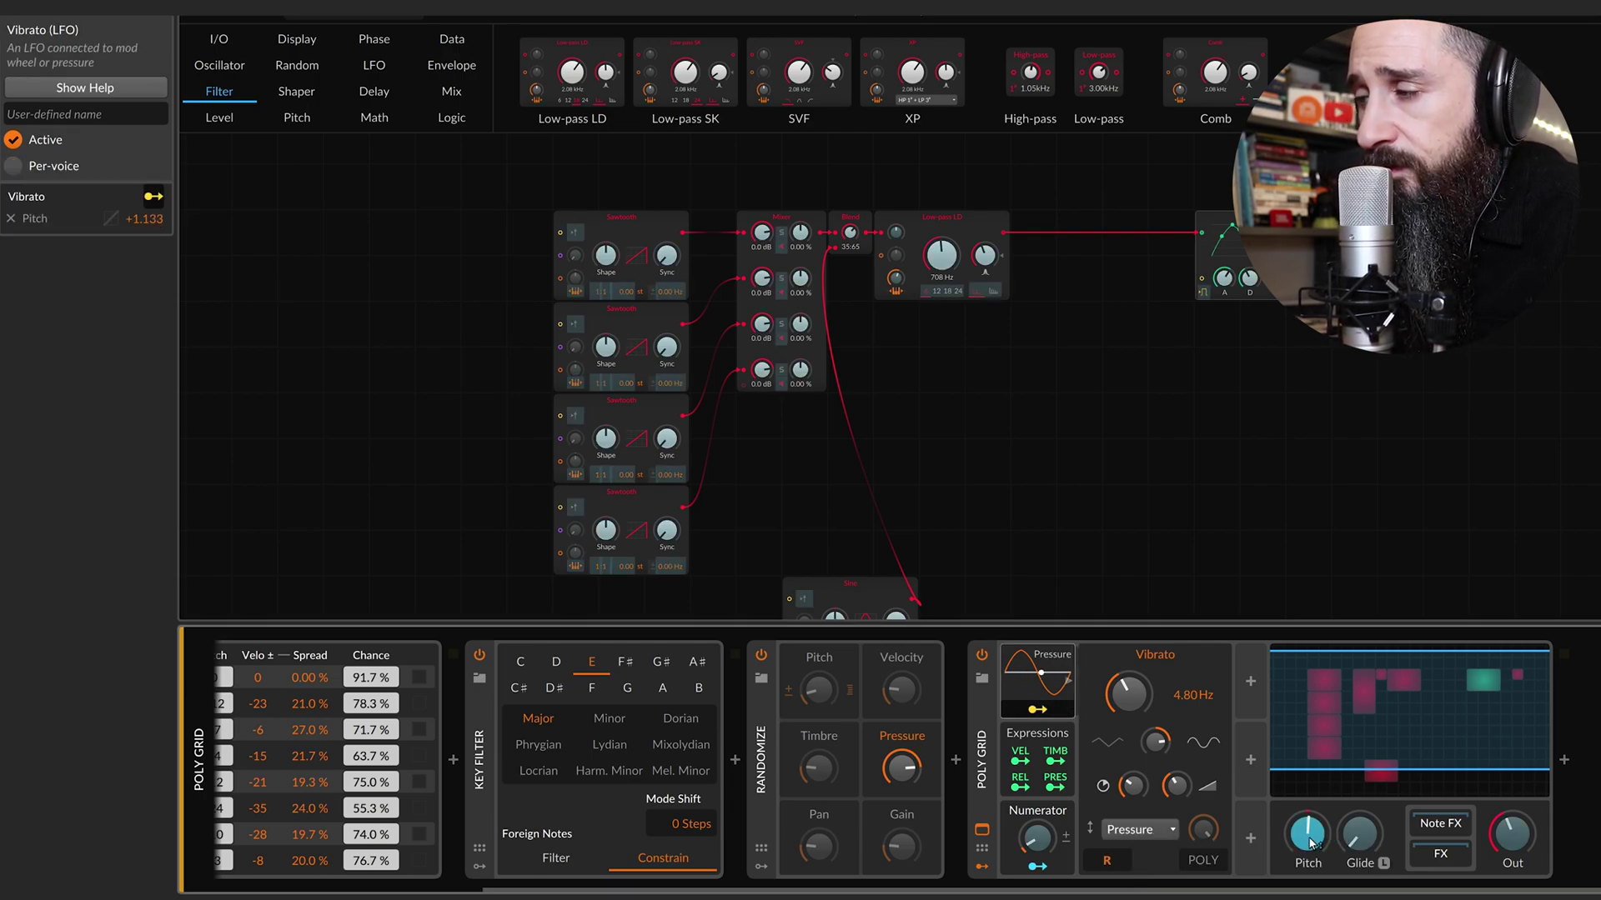
scroll(1268, 832, "right", 1)
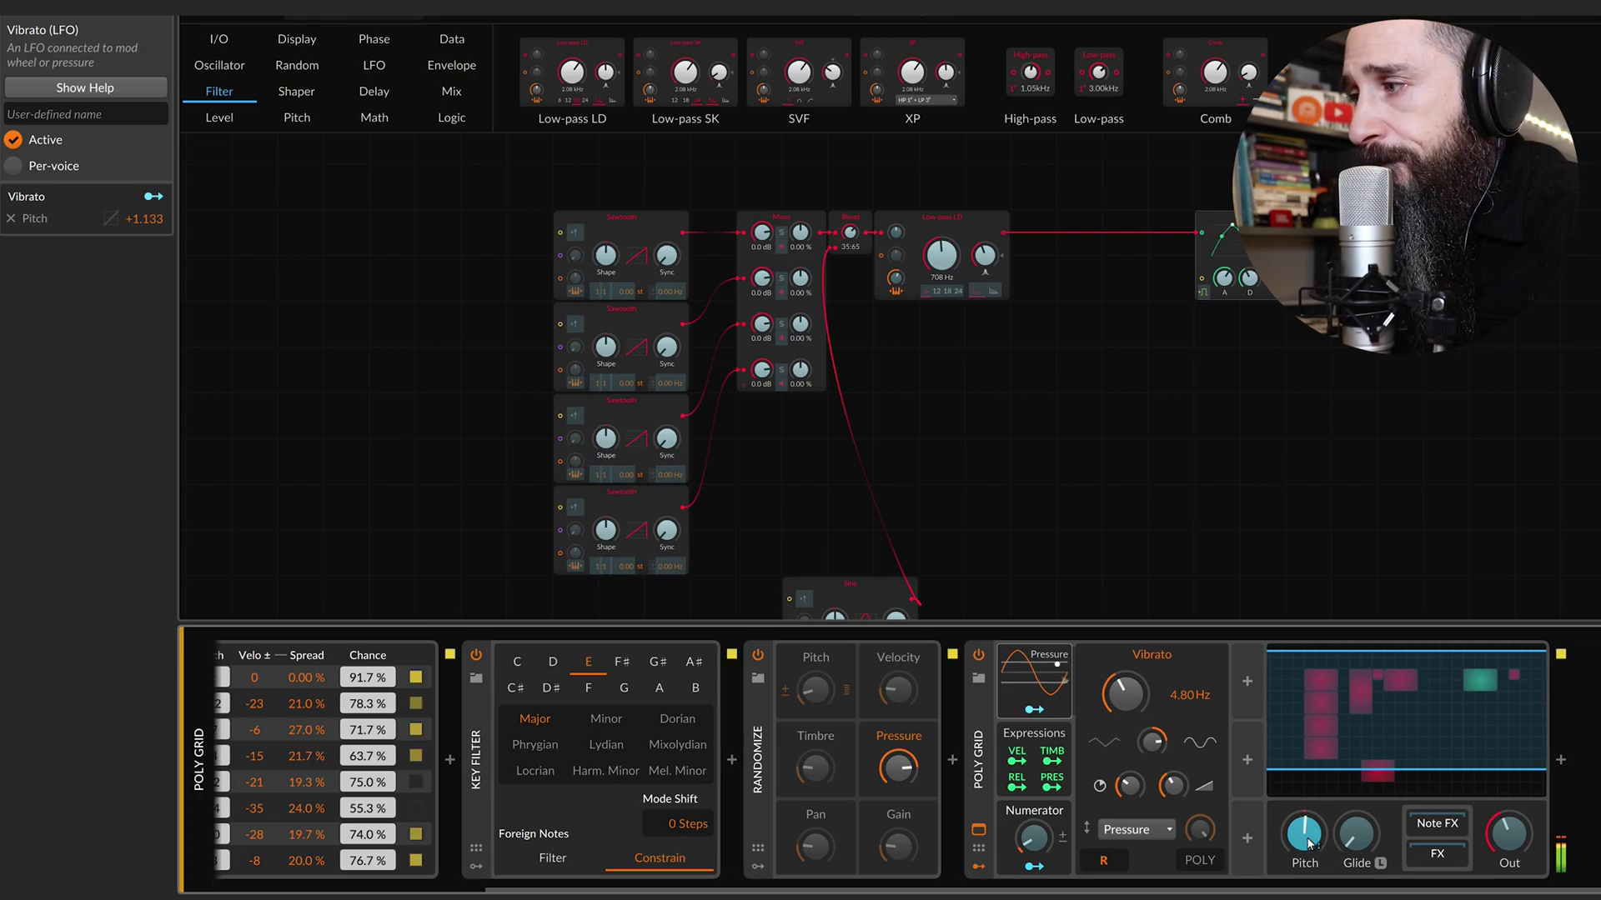
Reduce the Vibrato's pitch modulation to +0.800 and turn up the Numerator macro slightly.
left_click_drag(1318, 842, 1309, 853)
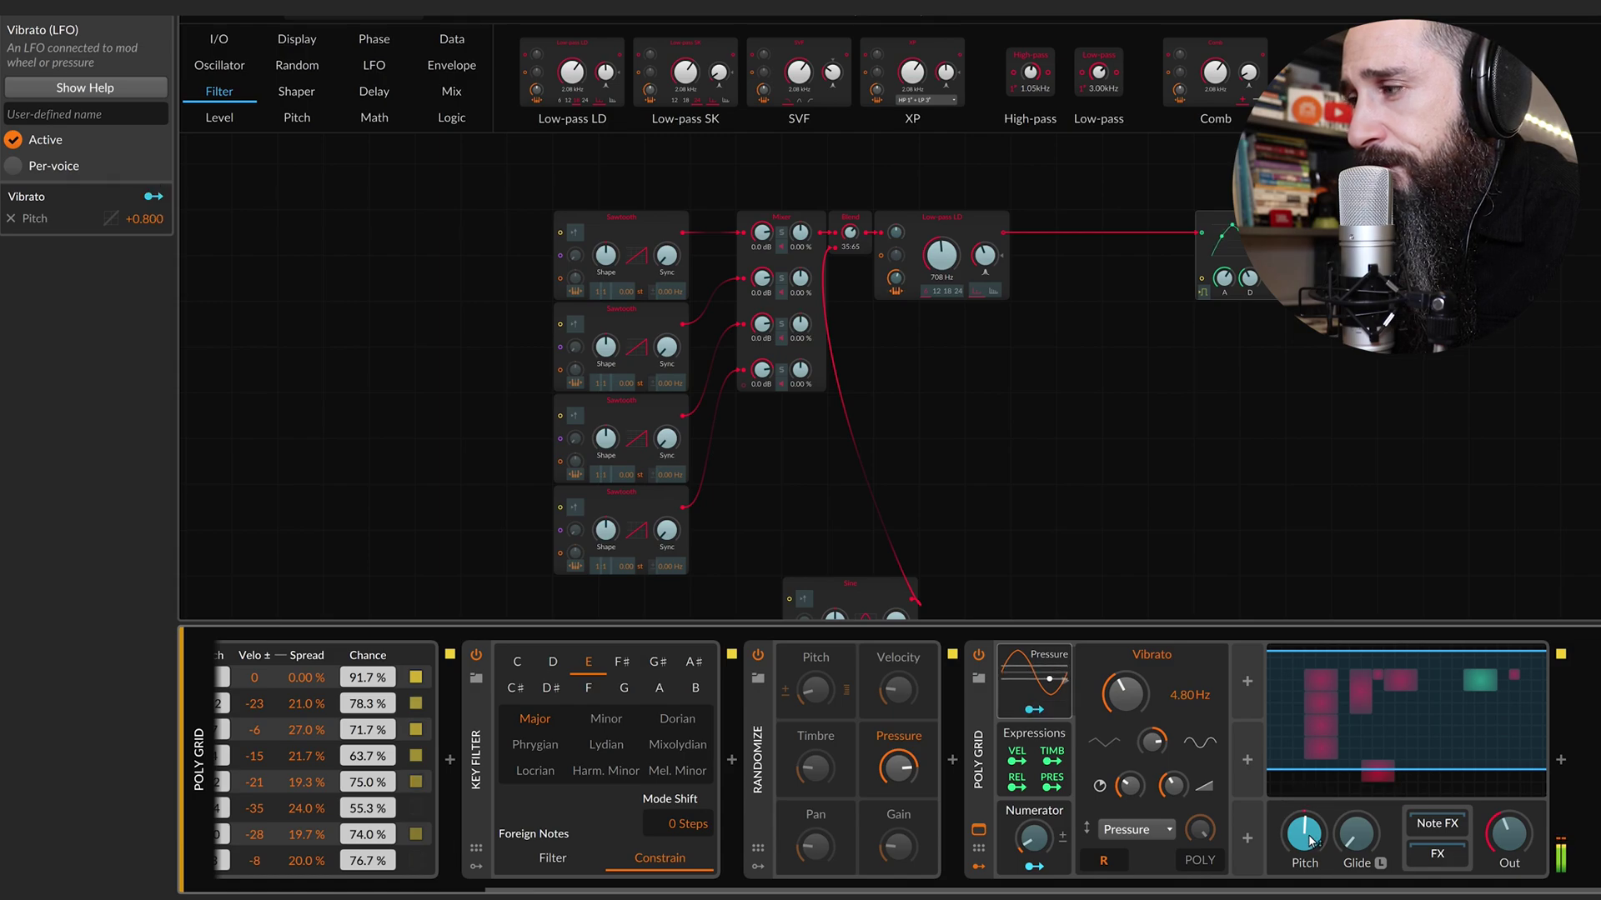
left_click(1034, 711)
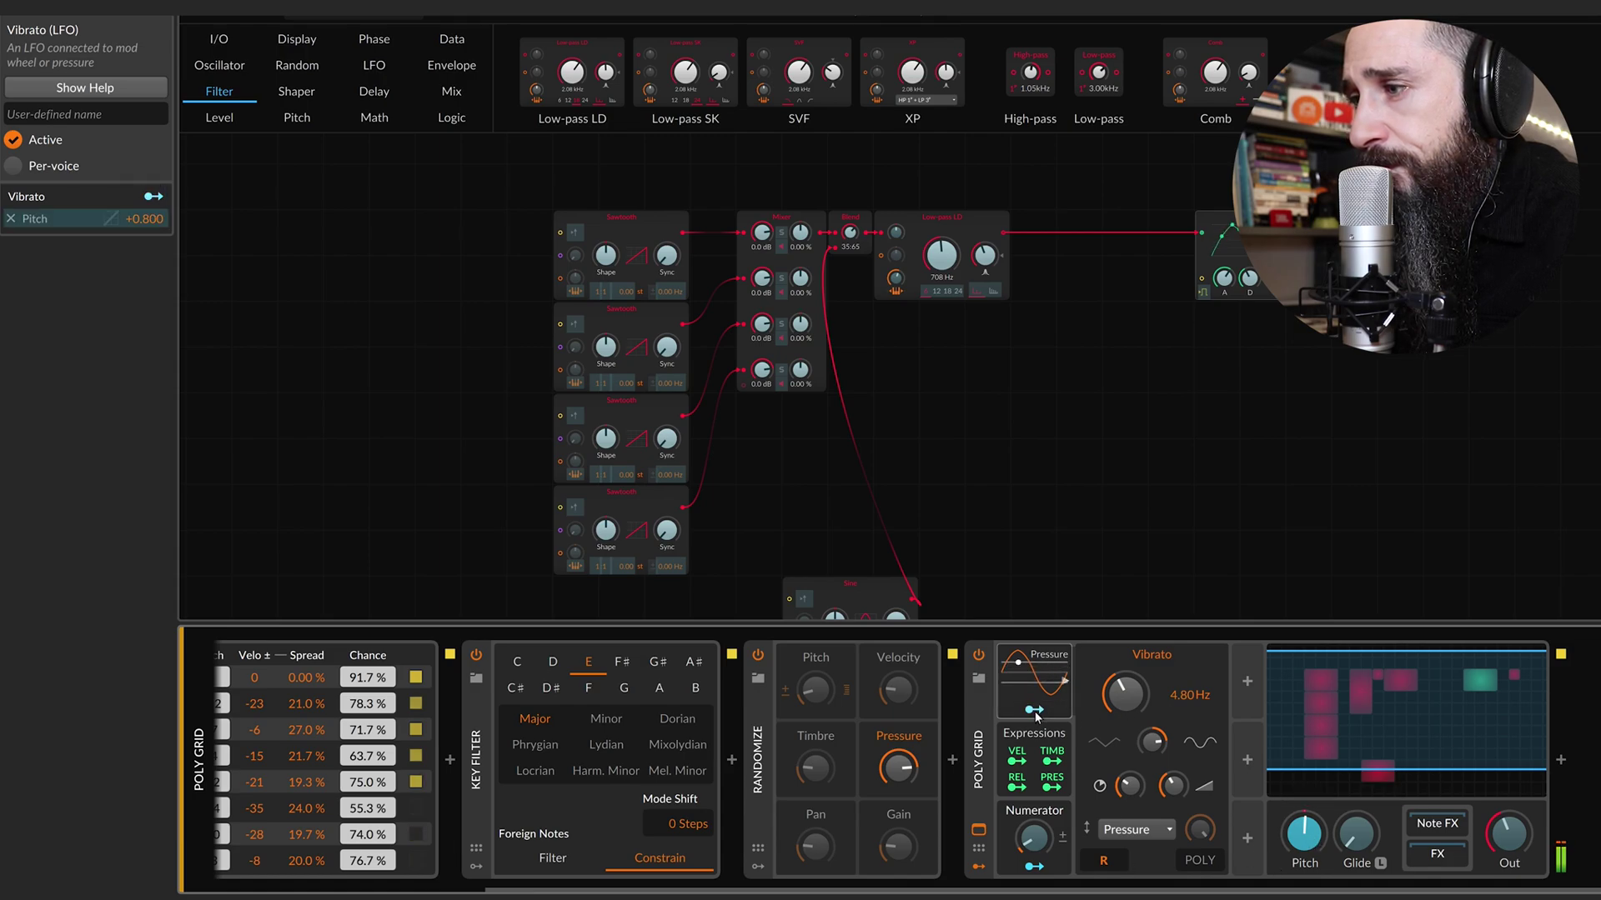
left_click_drag(1041, 843, 1032, 830)
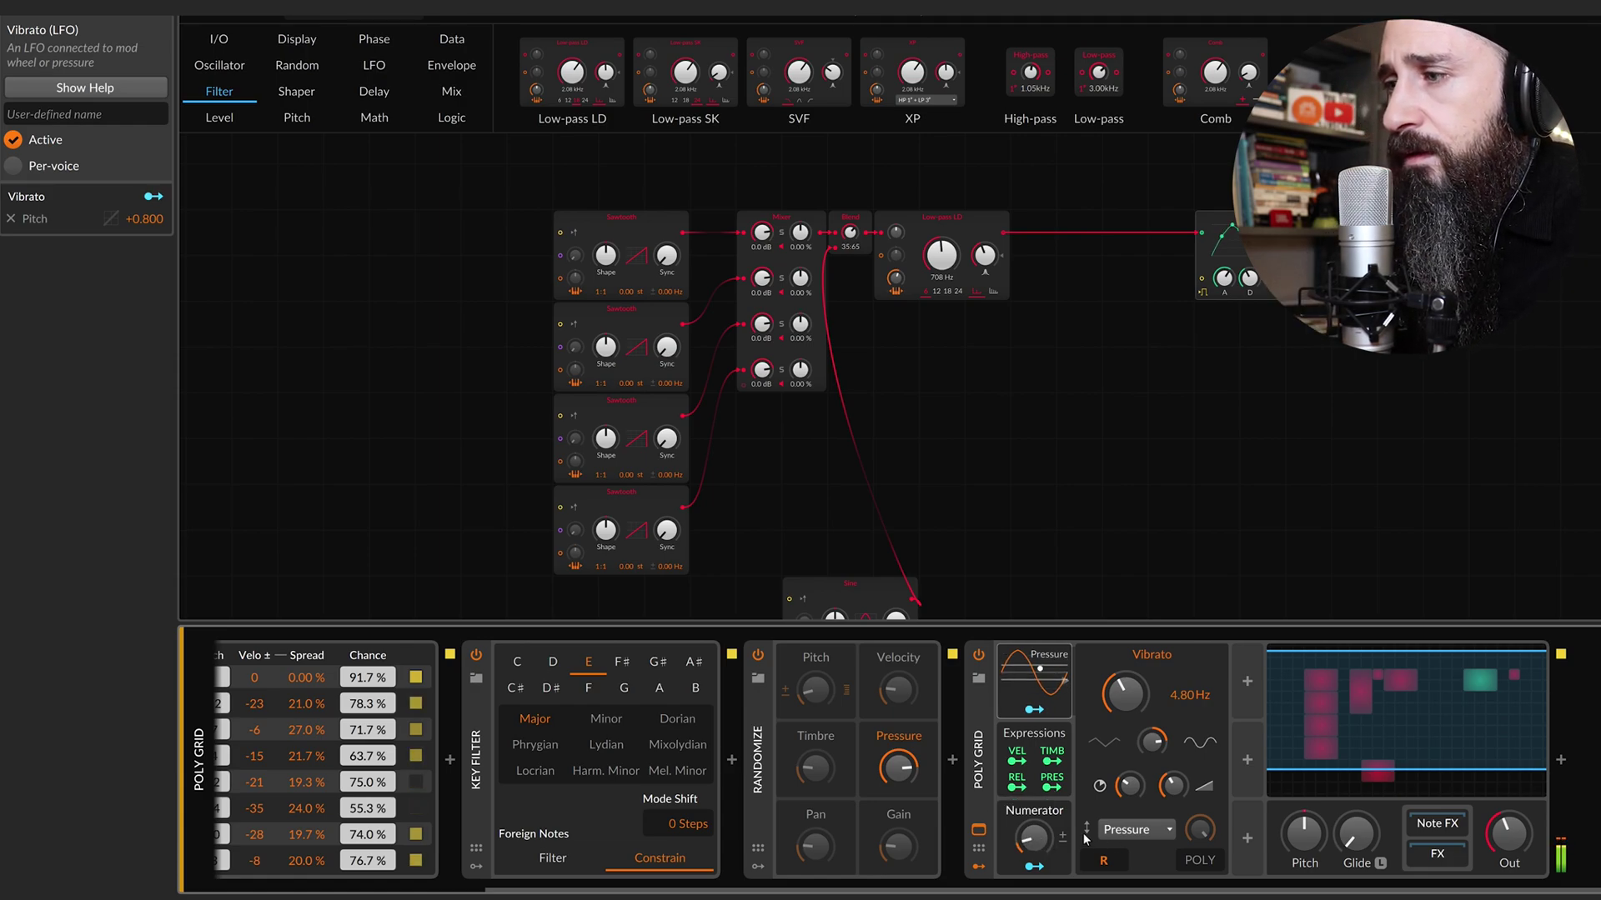
Nudge the Numerator macro slightly and insert a Reverb after the Poly Grid.
left_click_drag(1046, 838, 1046, 841)
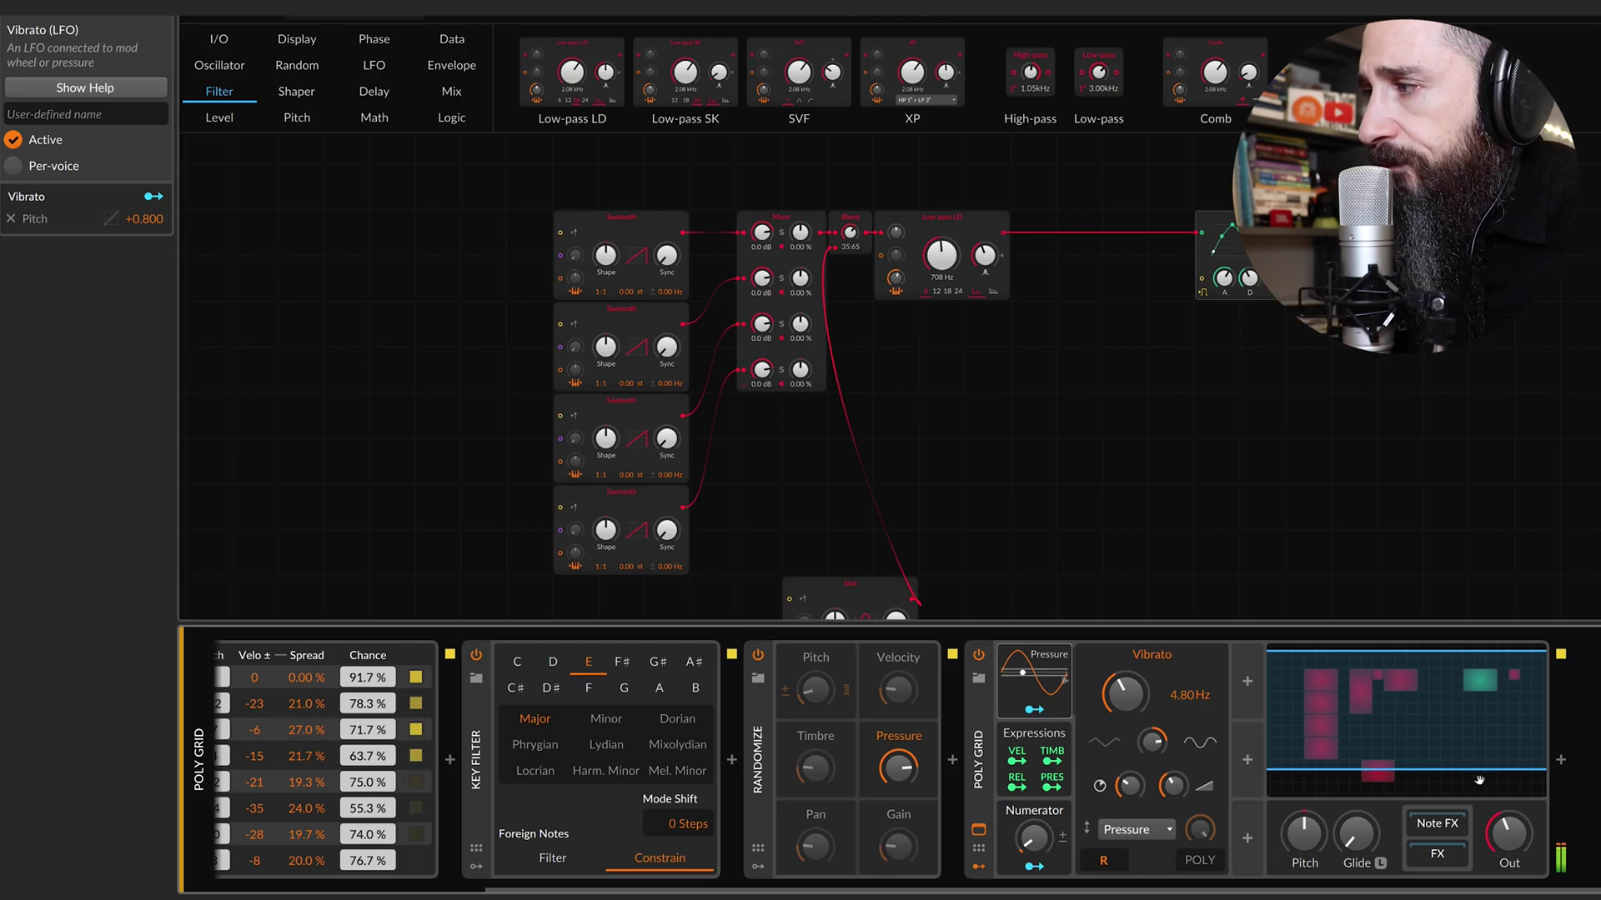
left_click(1561, 760)
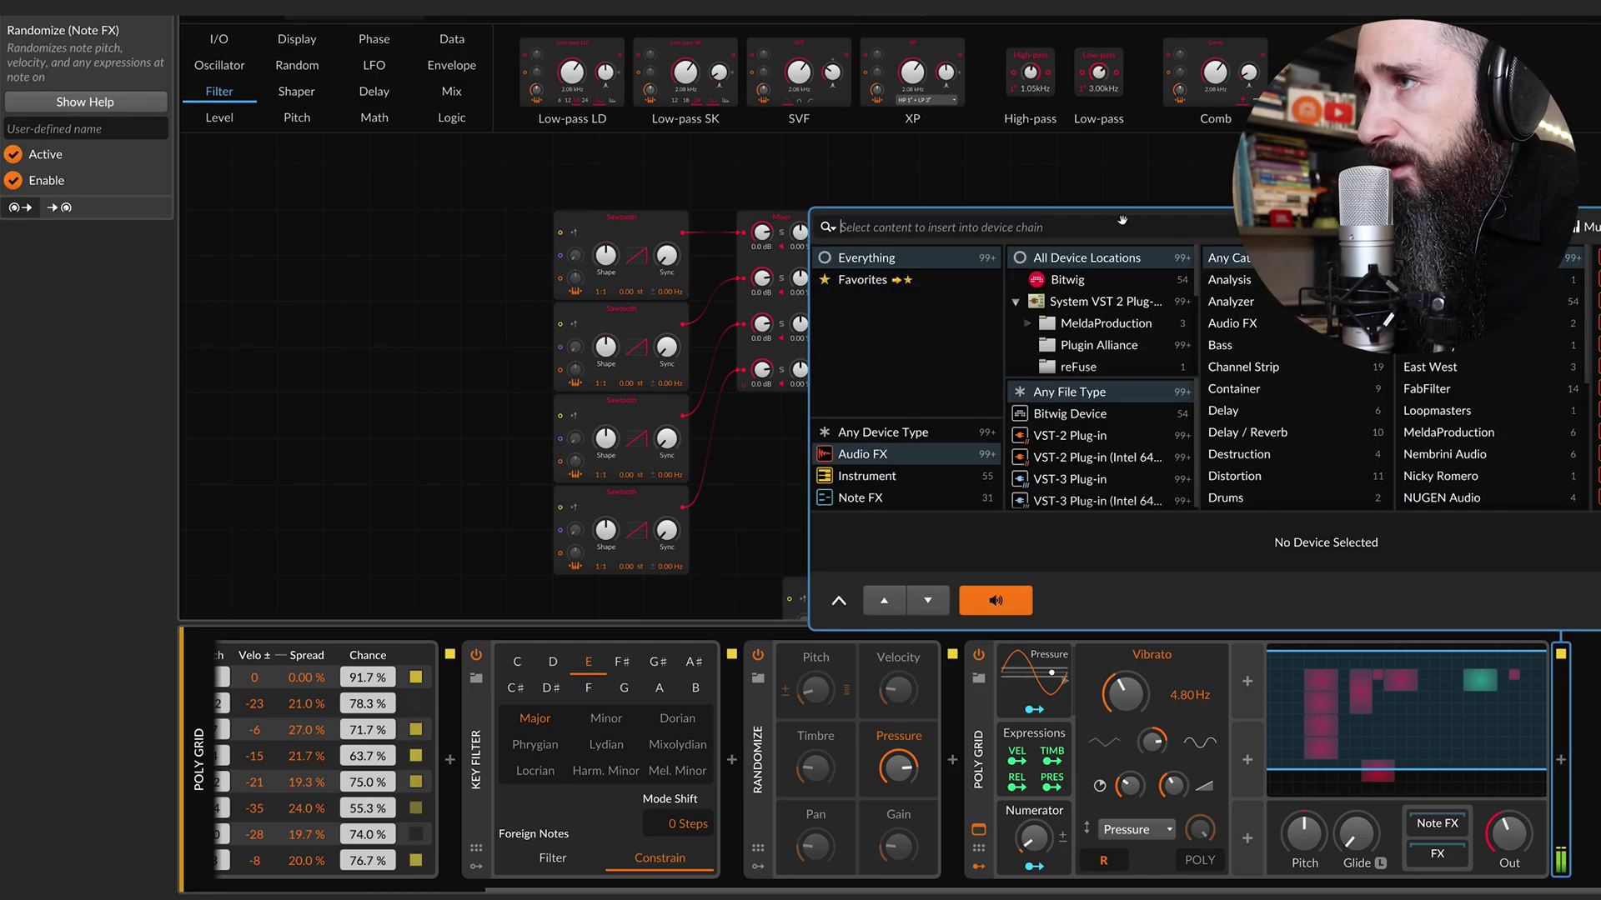
type("rev")
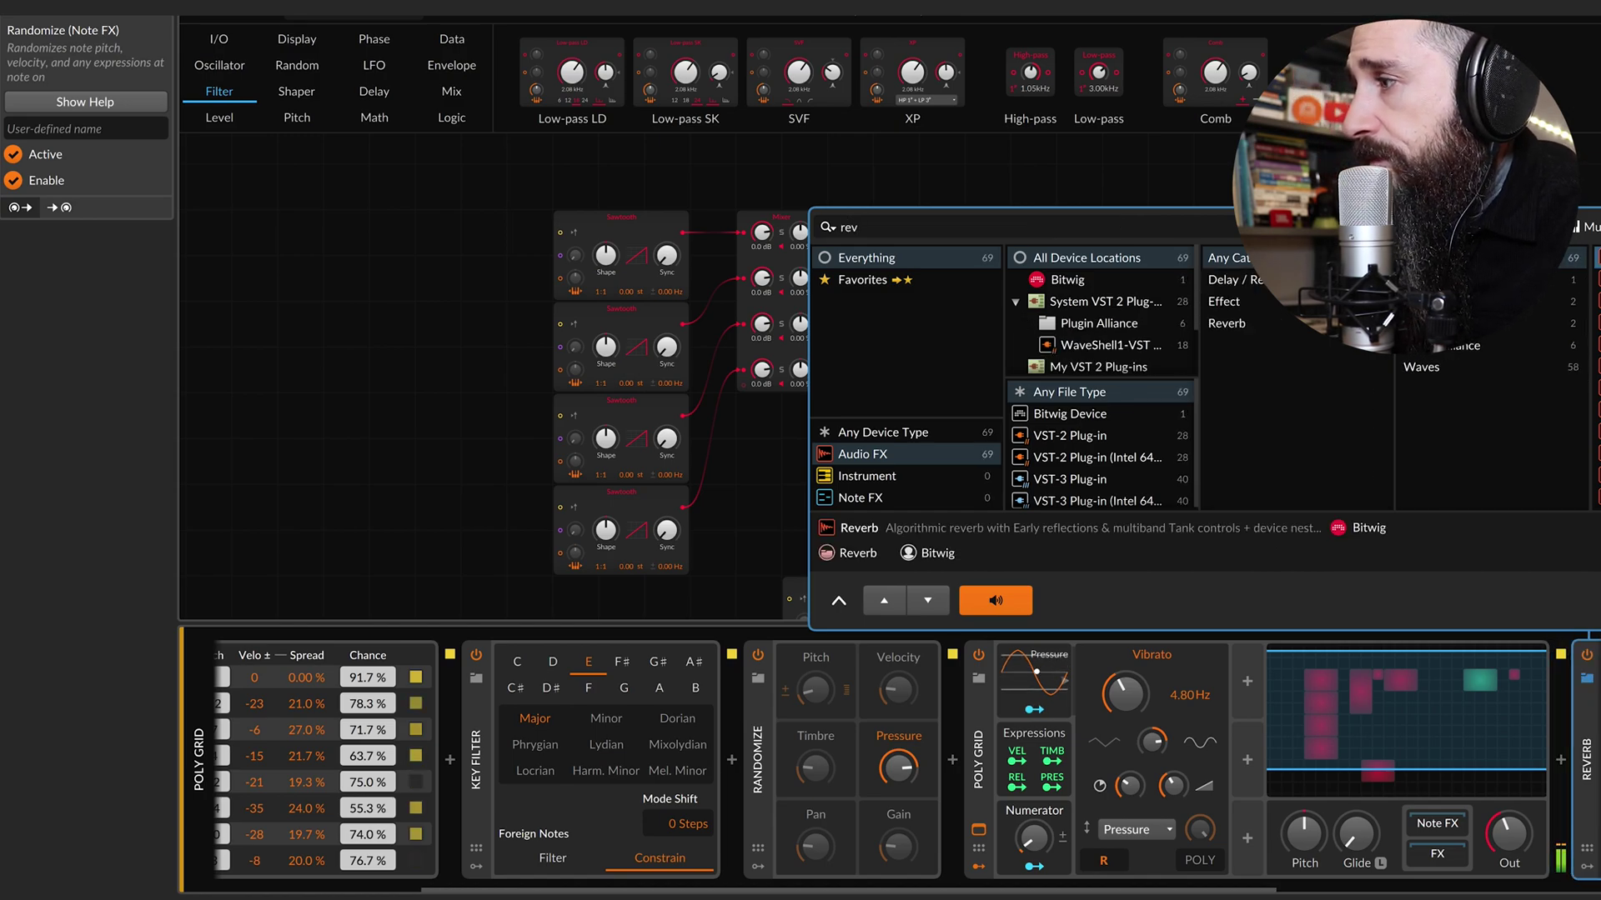
key("Return")
Adjust the Reverb's Mix and Late Mix, and set its late reverb time to 5.93 s.
left_click_drag(1514, 836, 1514, 792)
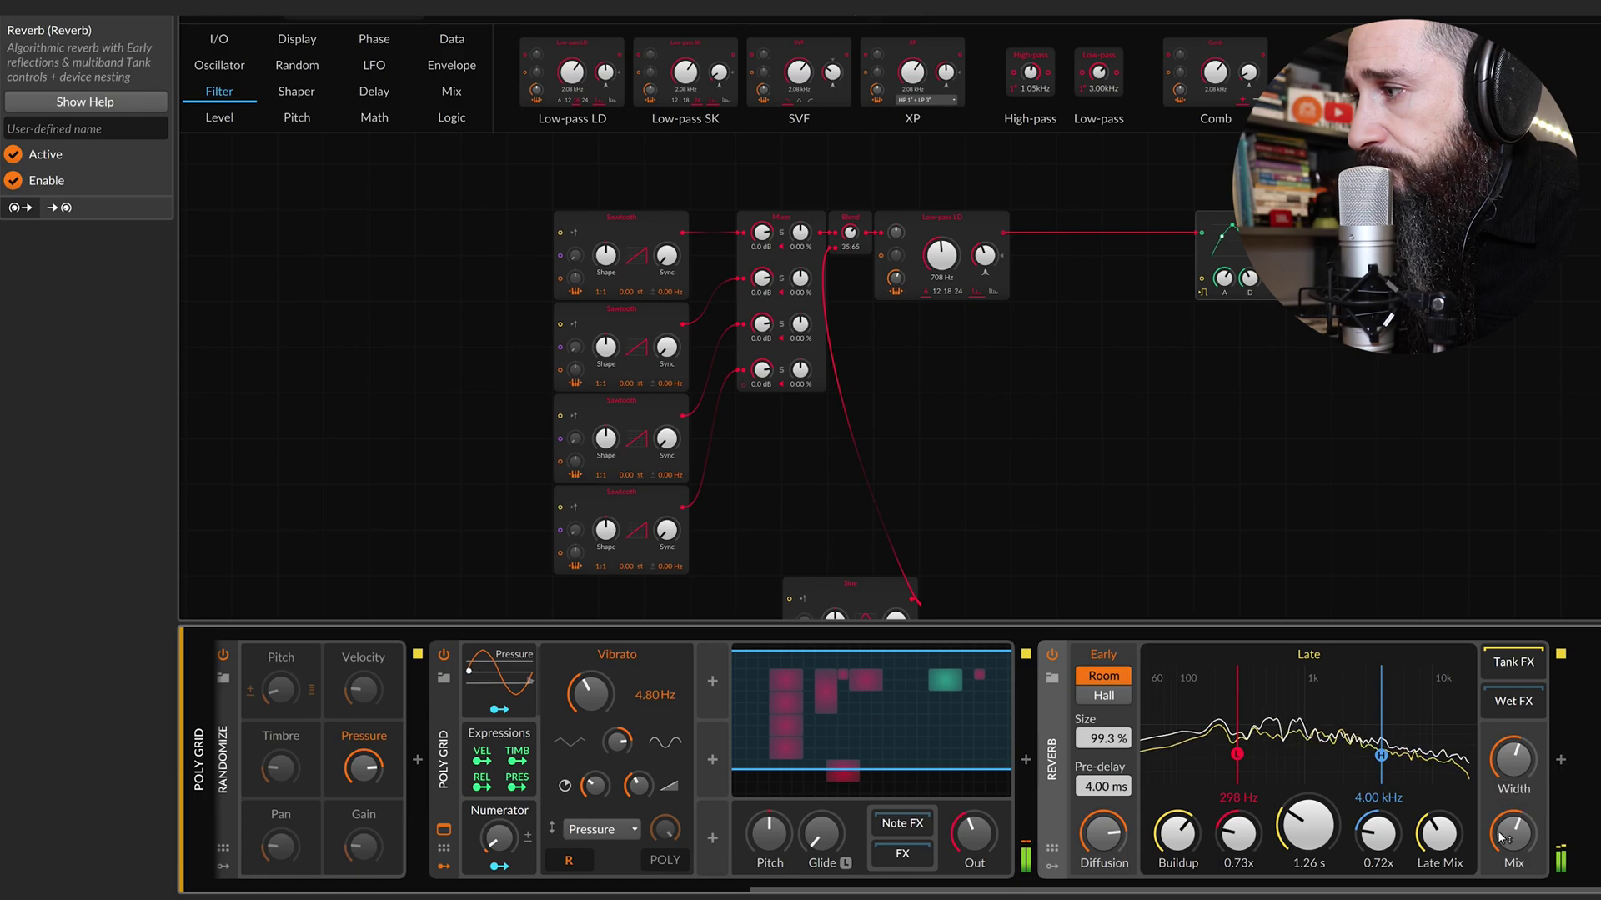
left_click_drag(1441, 836, 1441, 799)
mouse_move(1323, 830)
left_mouse_down()
mouse_move(1323, 782)
mouse_move(1315, 807)
left_mouse_up()
Switch the Reverb's early reflections to Hall, with a size of 129 % and a pre-delay of 39.7 ms.
left_click(1104, 695)
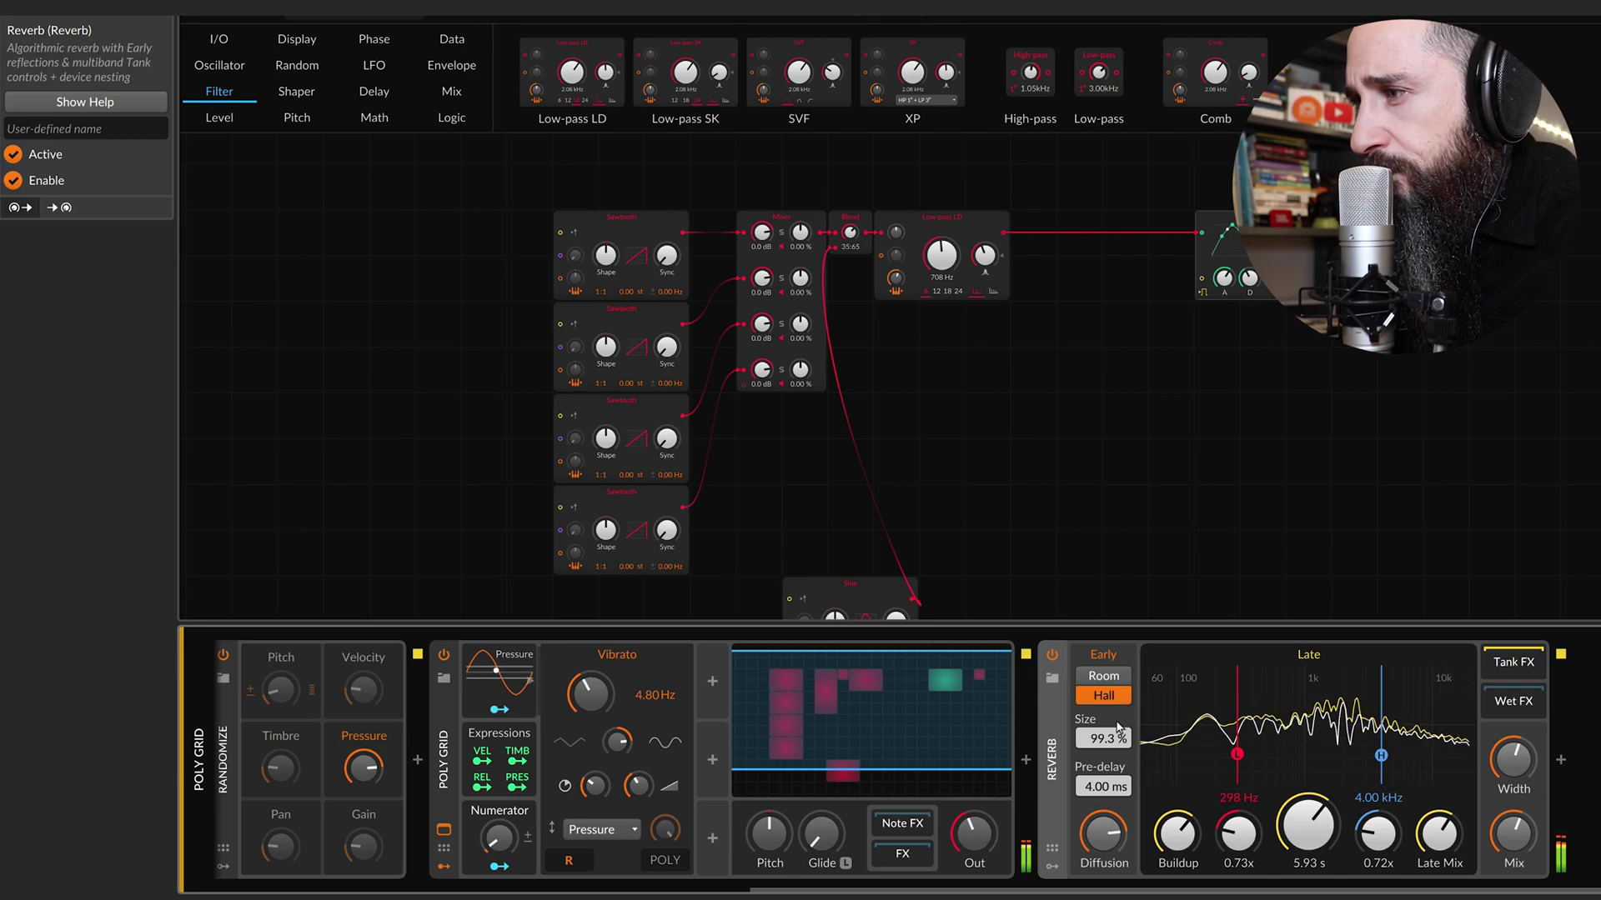
left_click_drag(1103, 739, 1102, 734)
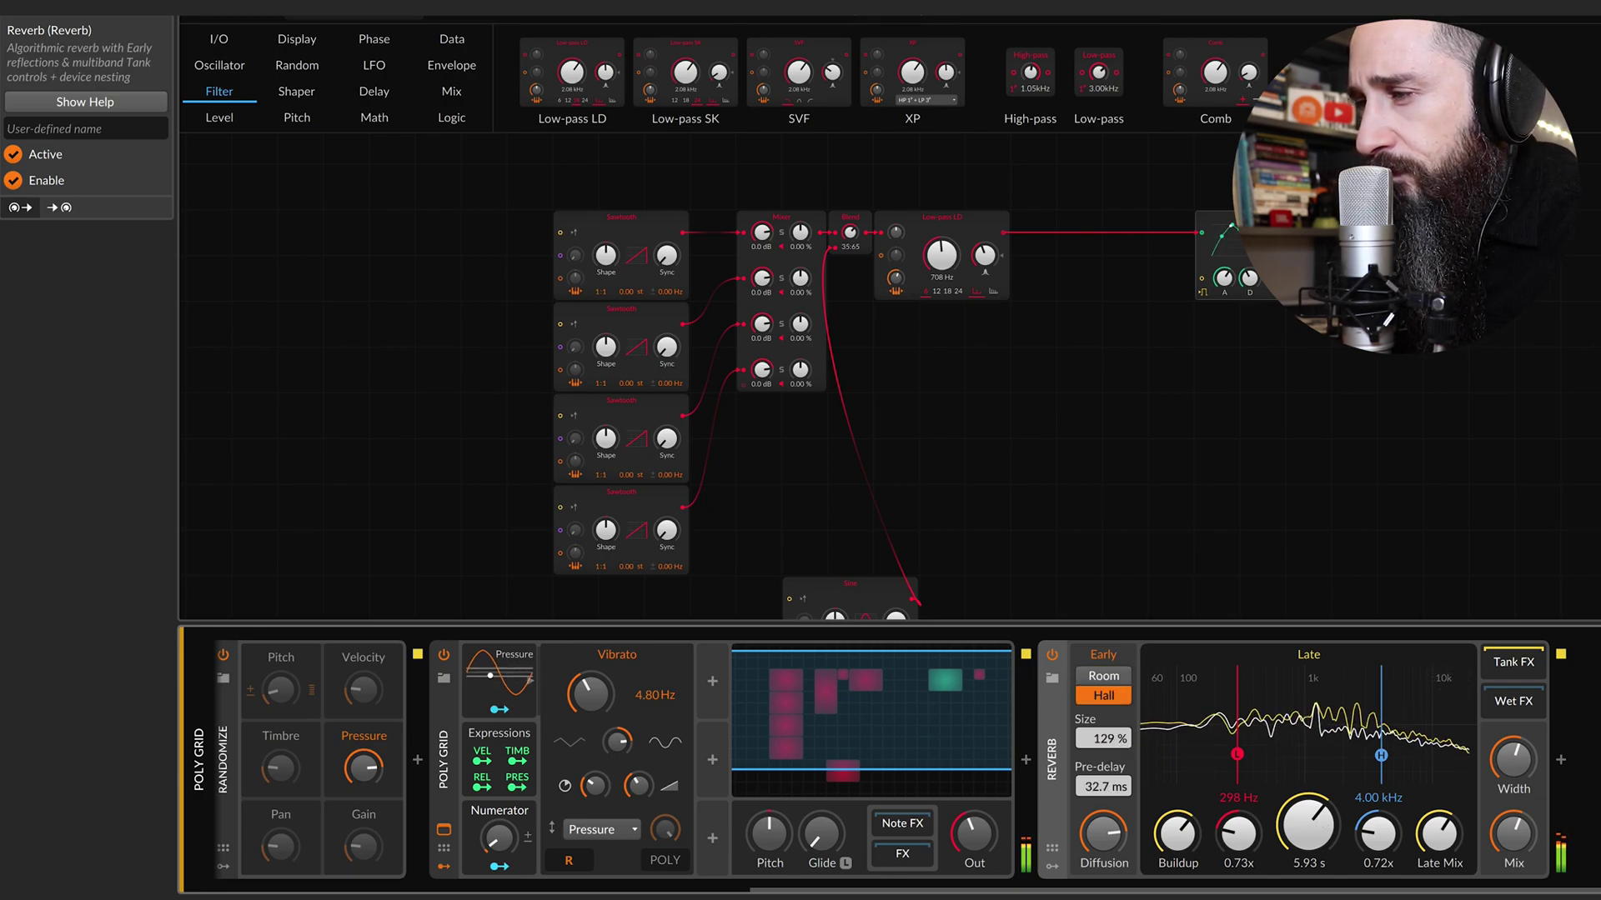
left_click_drag(1106, 786, 1105, 782)
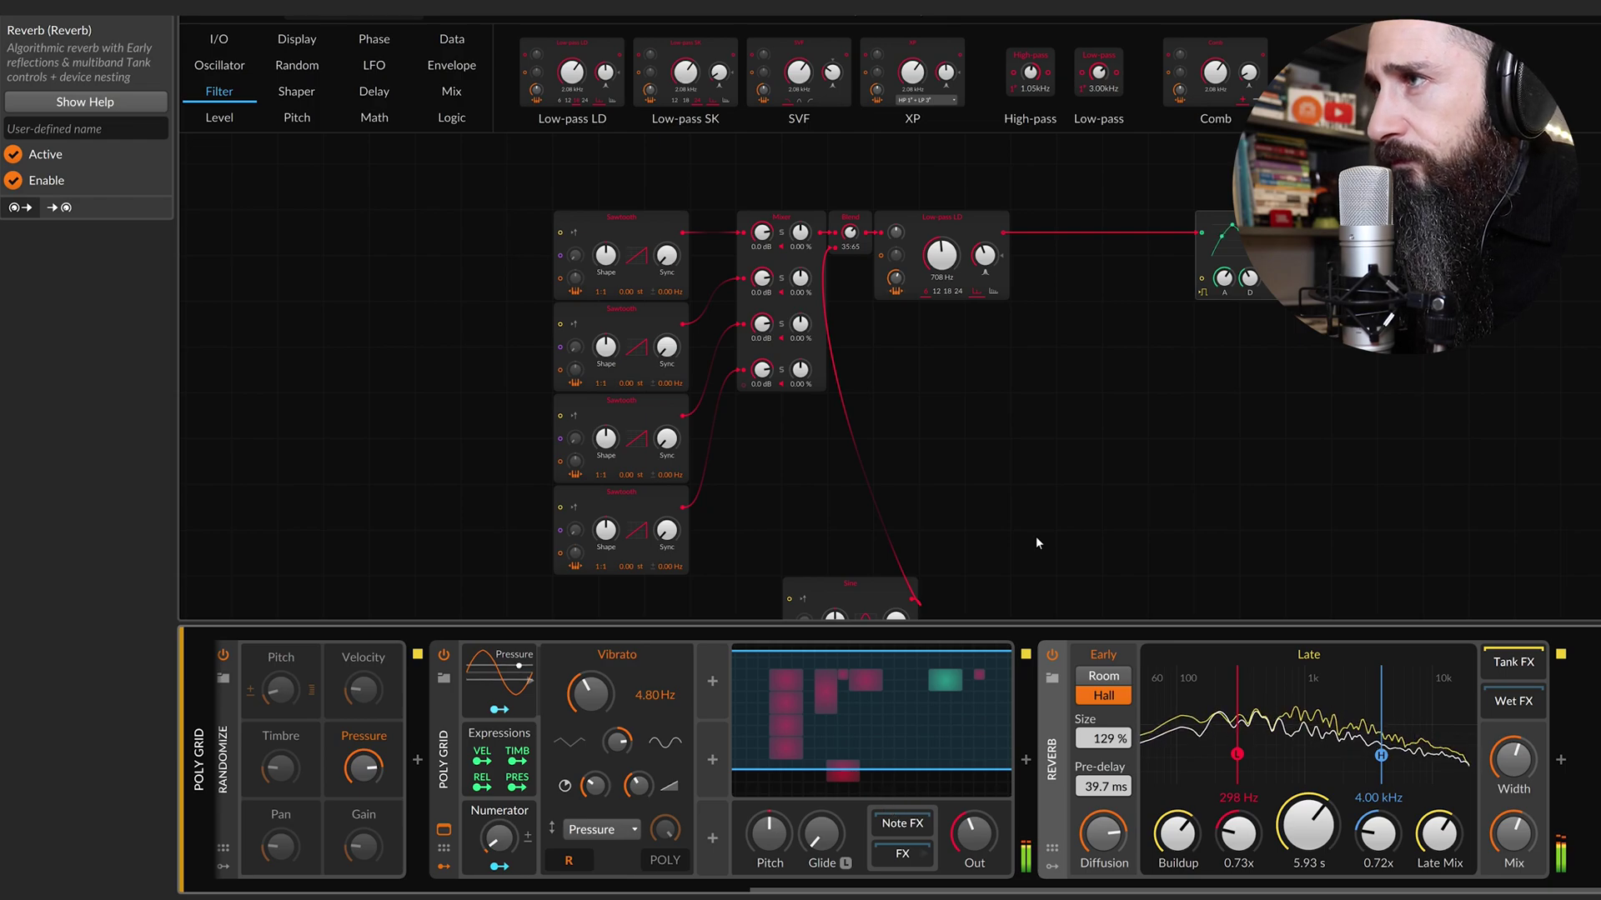
Set the Blend module before the low-pass filter to 46:54.
scroll(1027, 535, "left", 1)
left_click_drag(887, 233, 887, 225)
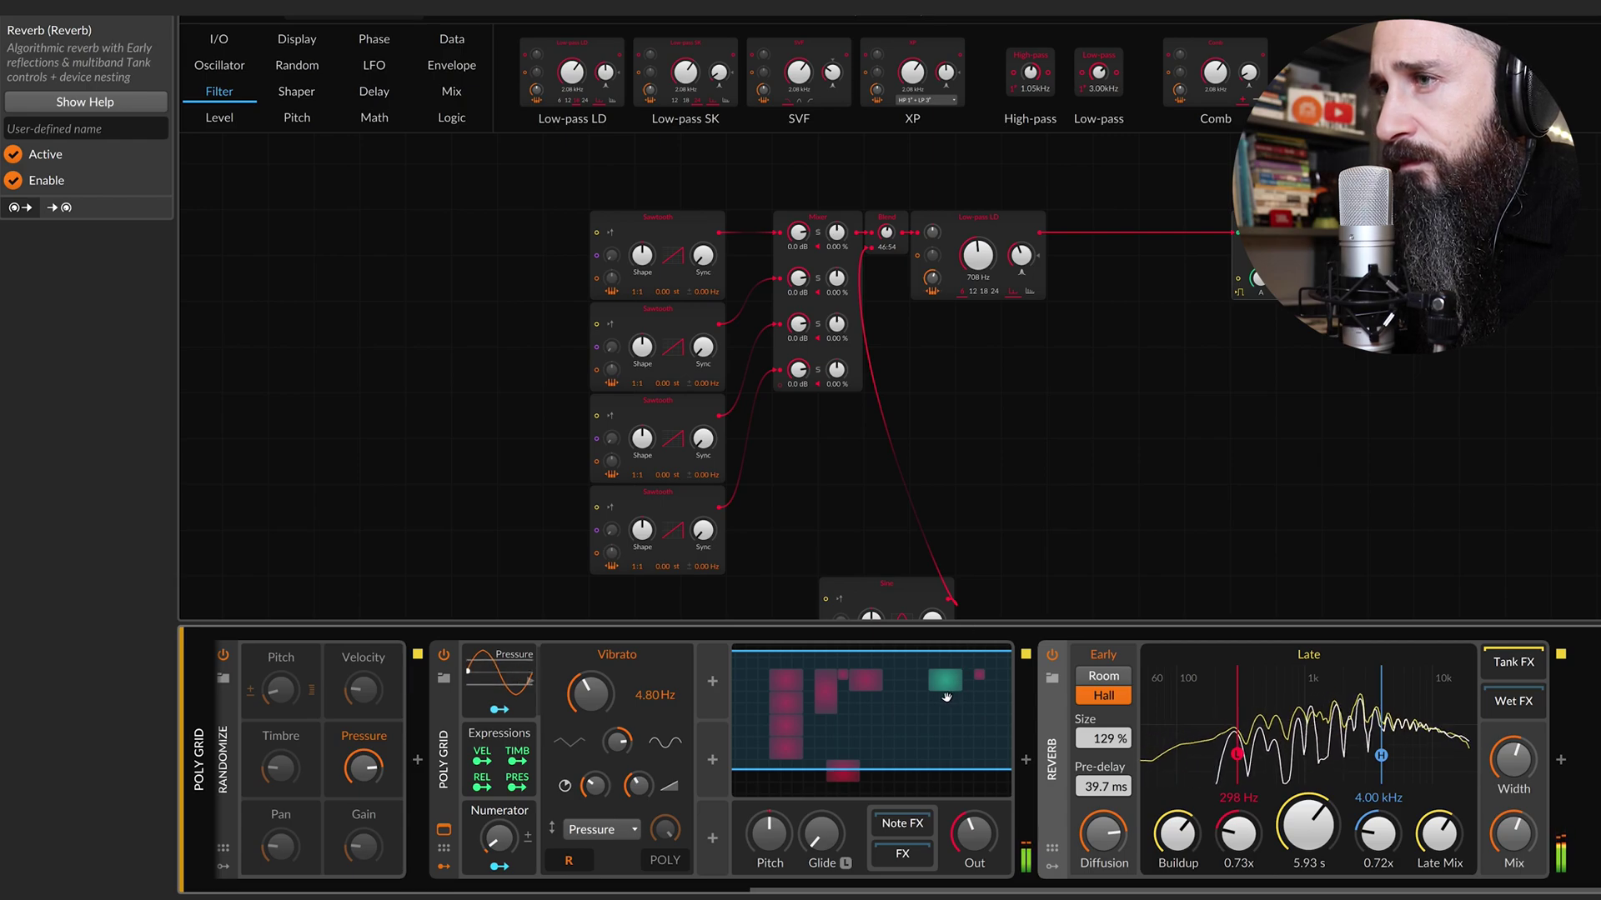
Make the Poly Grid's Vibrato polyphonic and vary the Numerator macro to compare oscillator detune amounts.
scroll(946, 697, "left", 3)
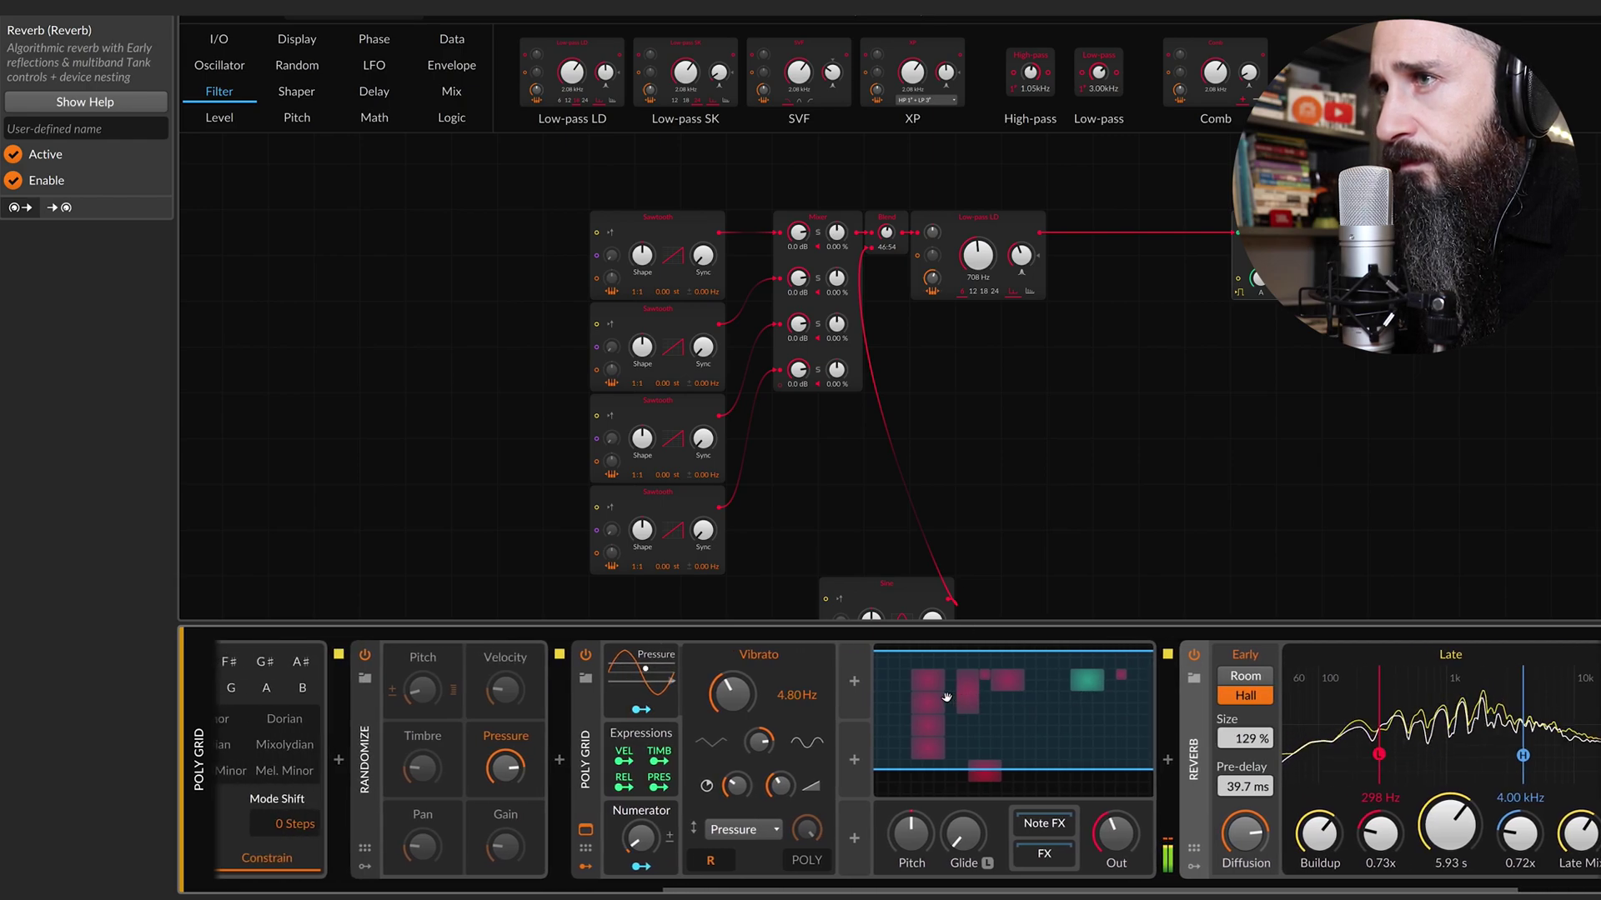
scroll(947, 697, "left", 3)
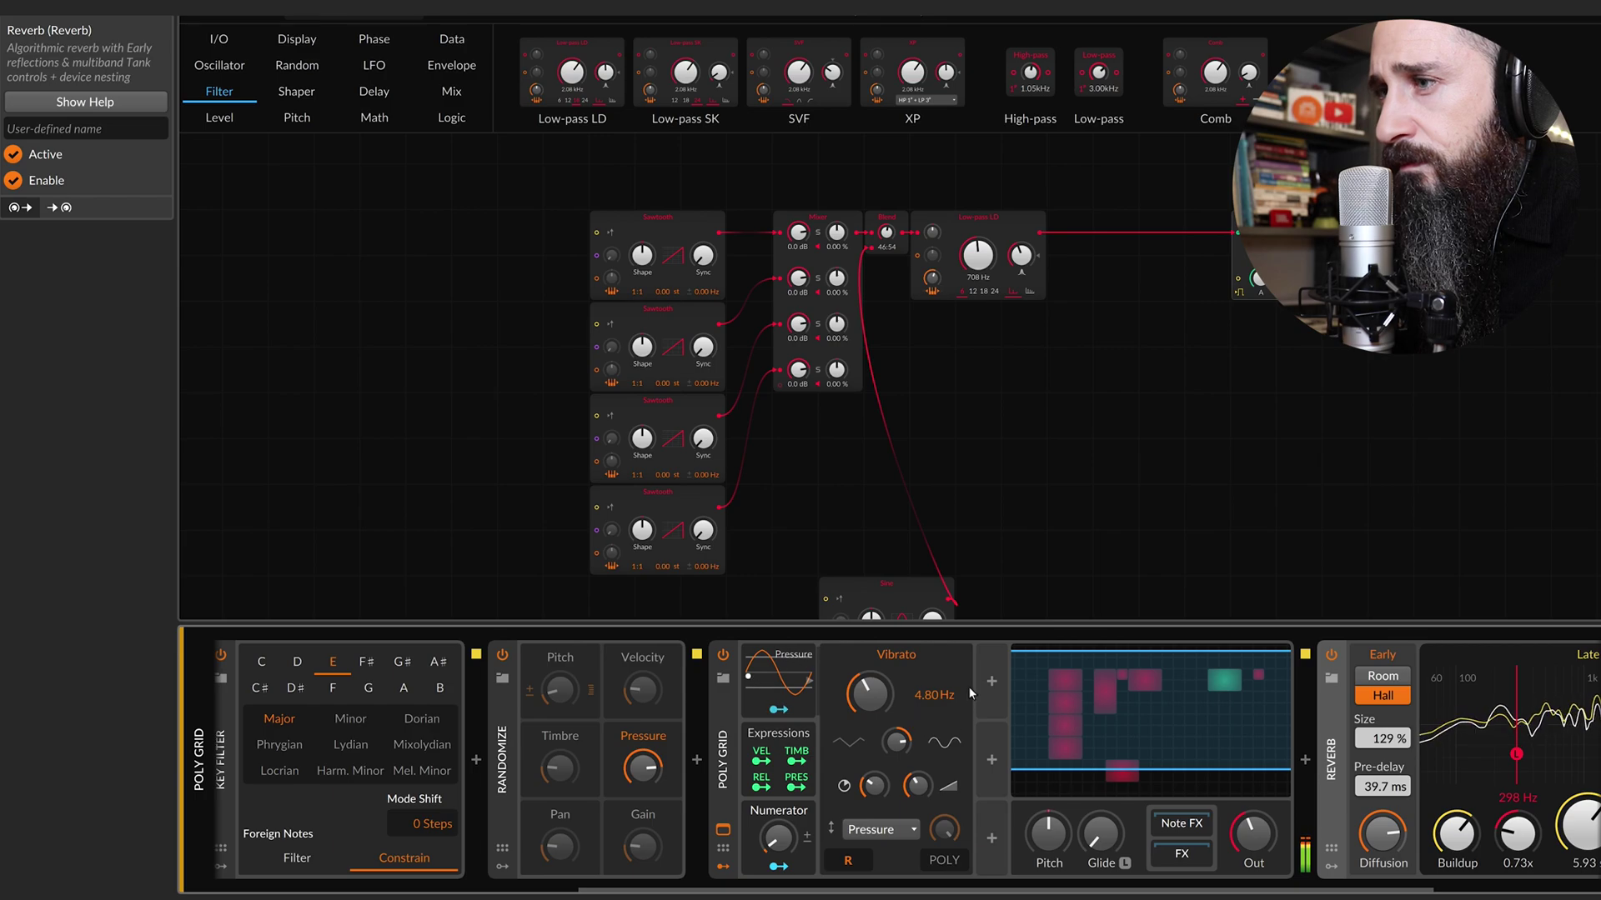
left_click_drag(782, 833, 777, 845)
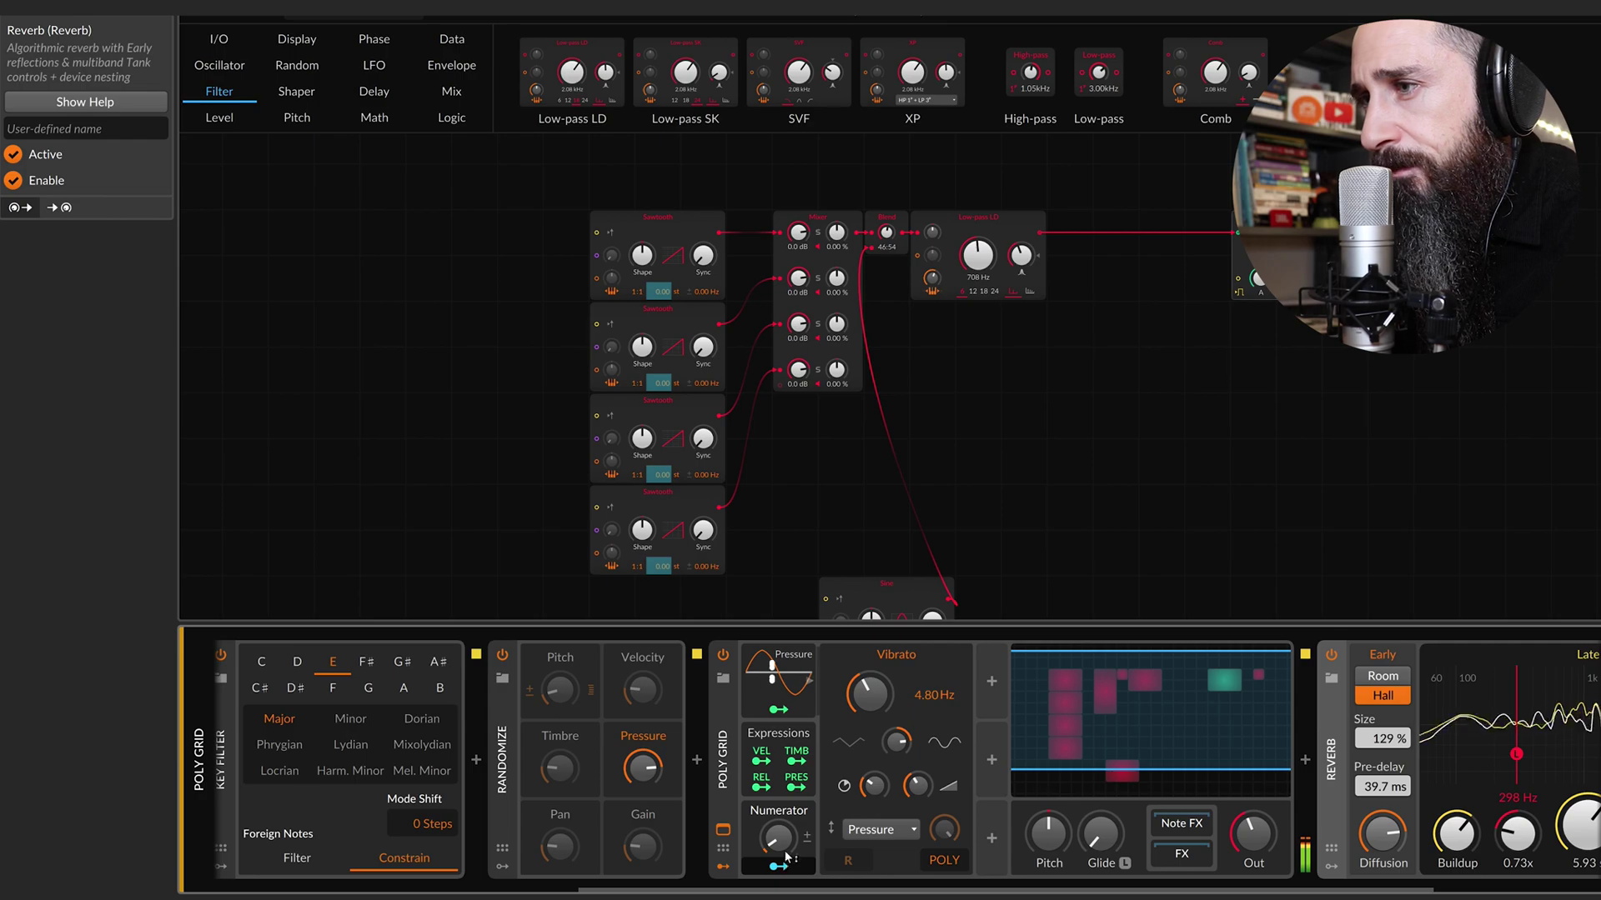
left_click_drag(788, 836, 788, 833)
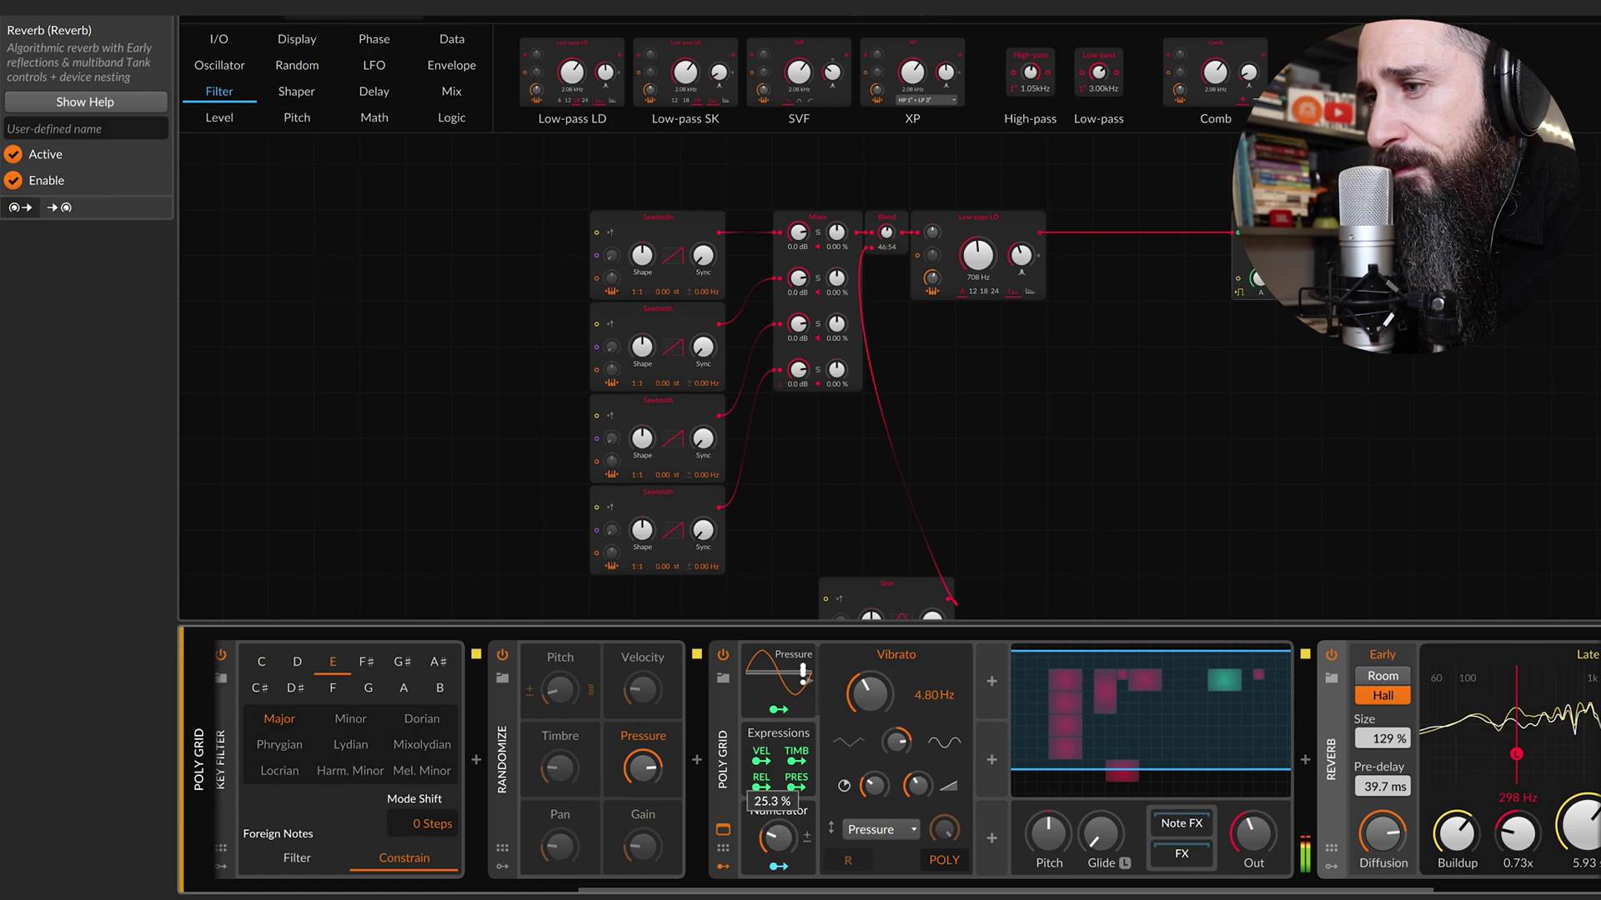
left_click_drag(788, 836, 788, 823)
left_click(748, 835)
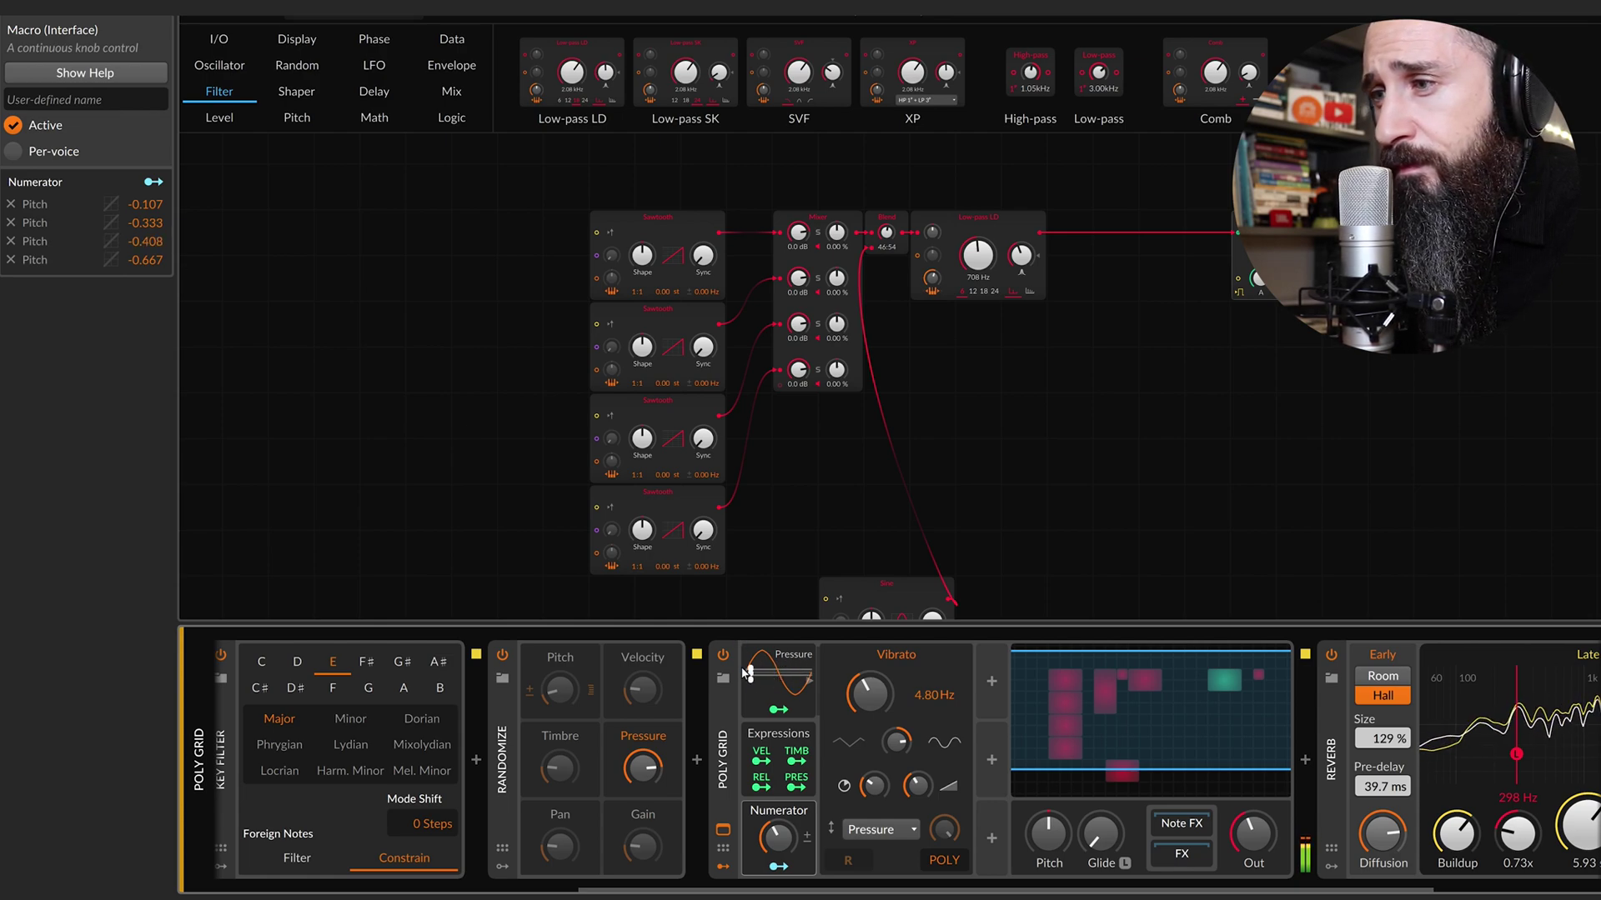
left_click_drag(777, 837, 777, 842)
scroll(793, 802, "left", 1)
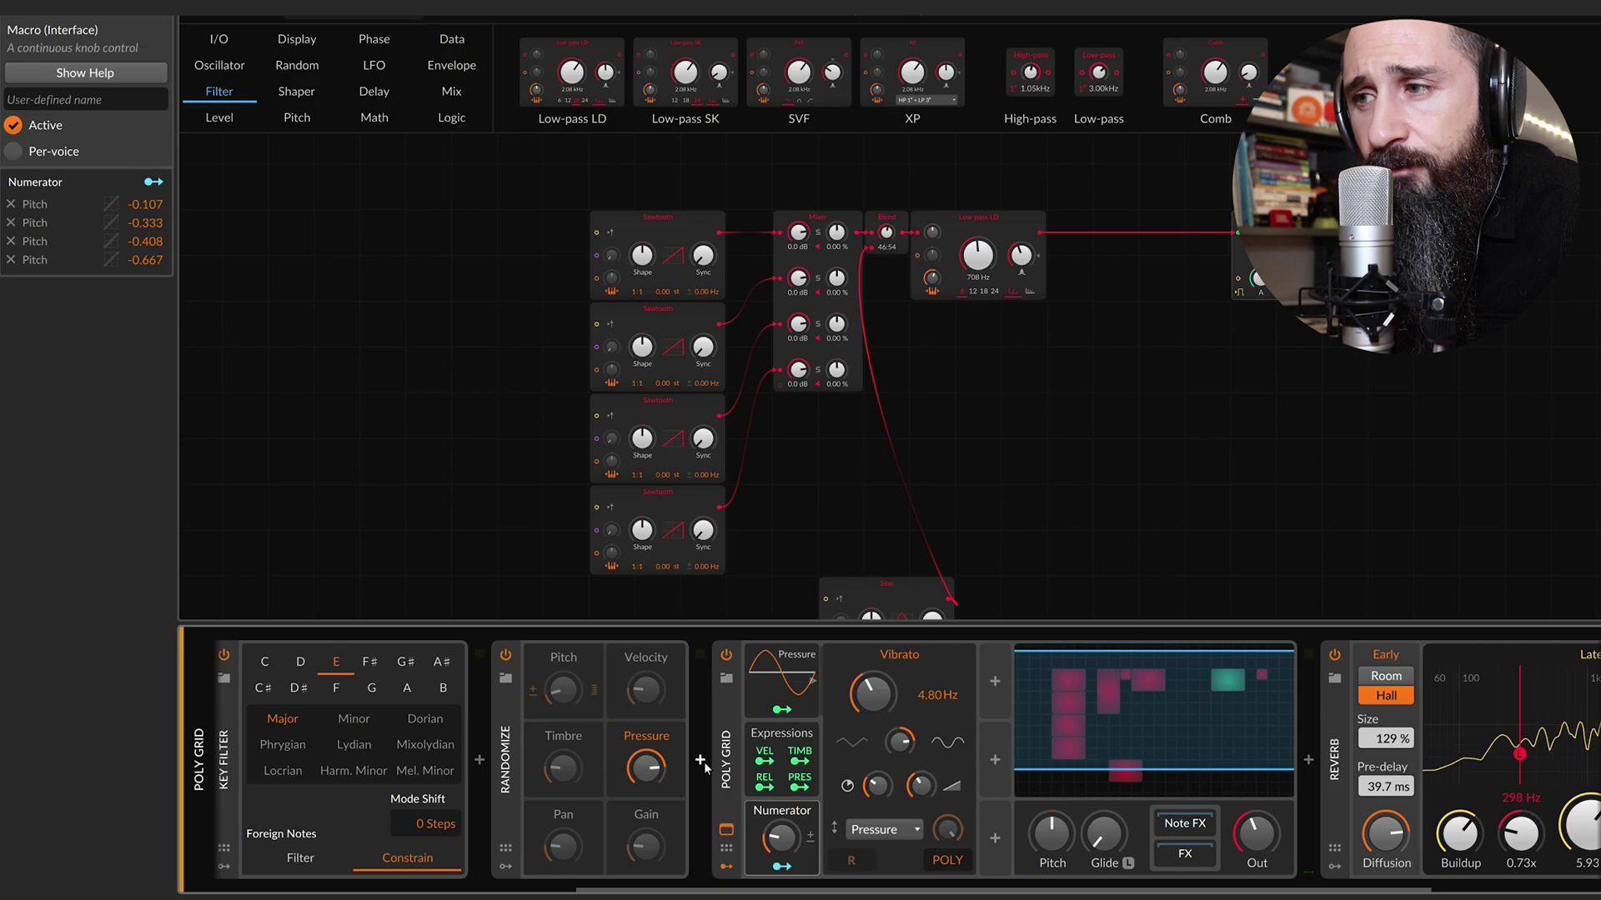
Insert a Ricochet note effect between the second Randomize and the Poly Grid.
left_click(700, 760)
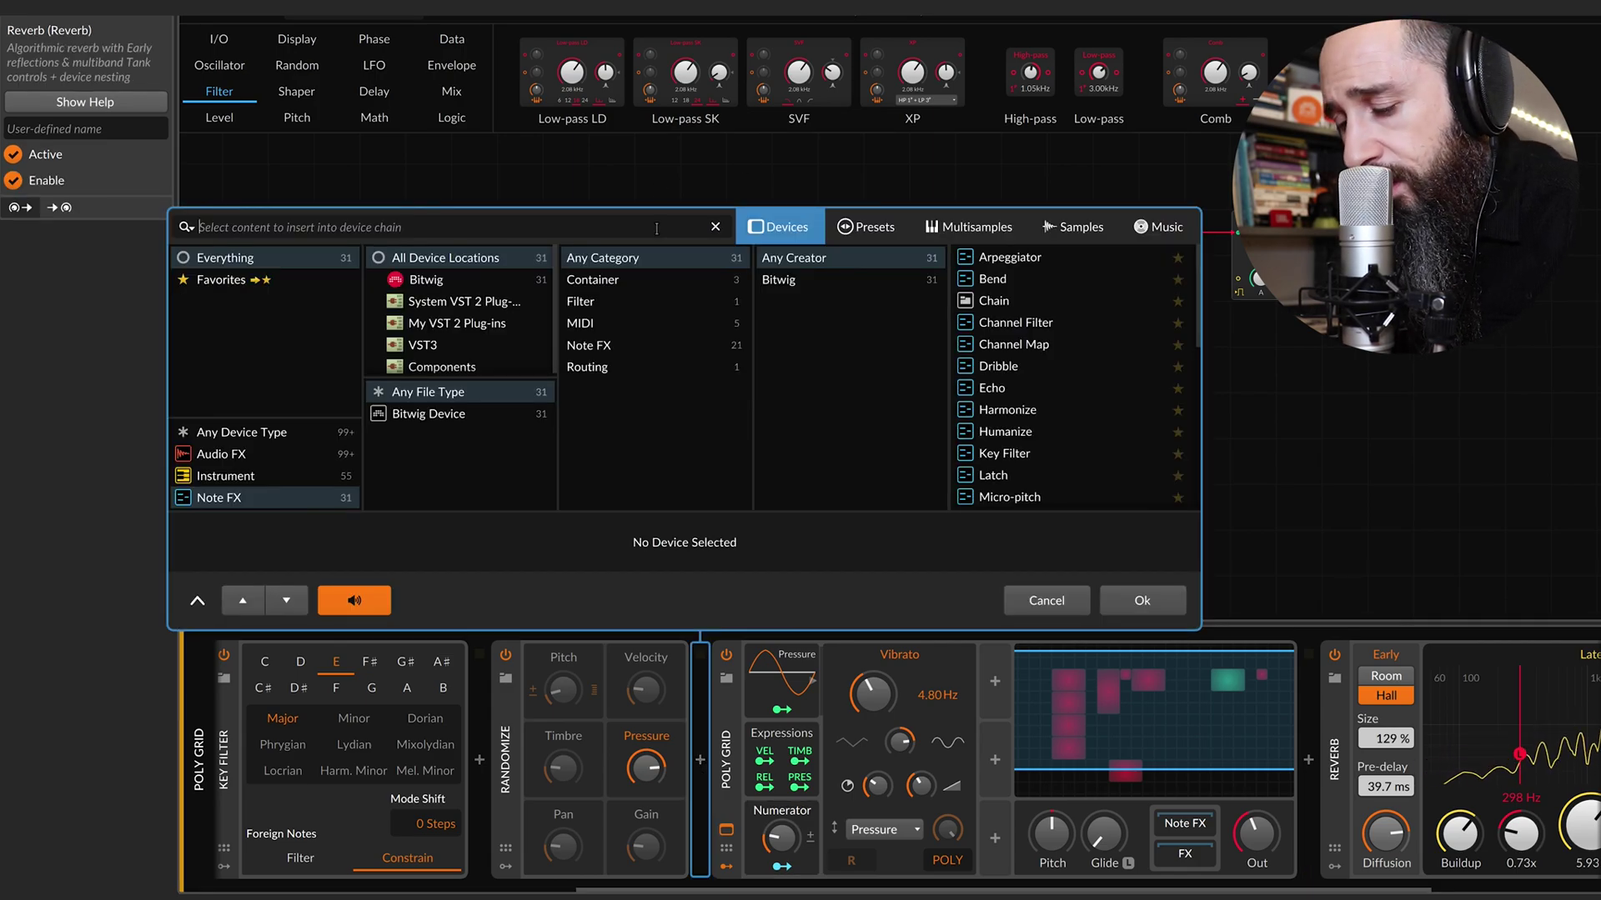
type("ric")
left_click(1001, 258)
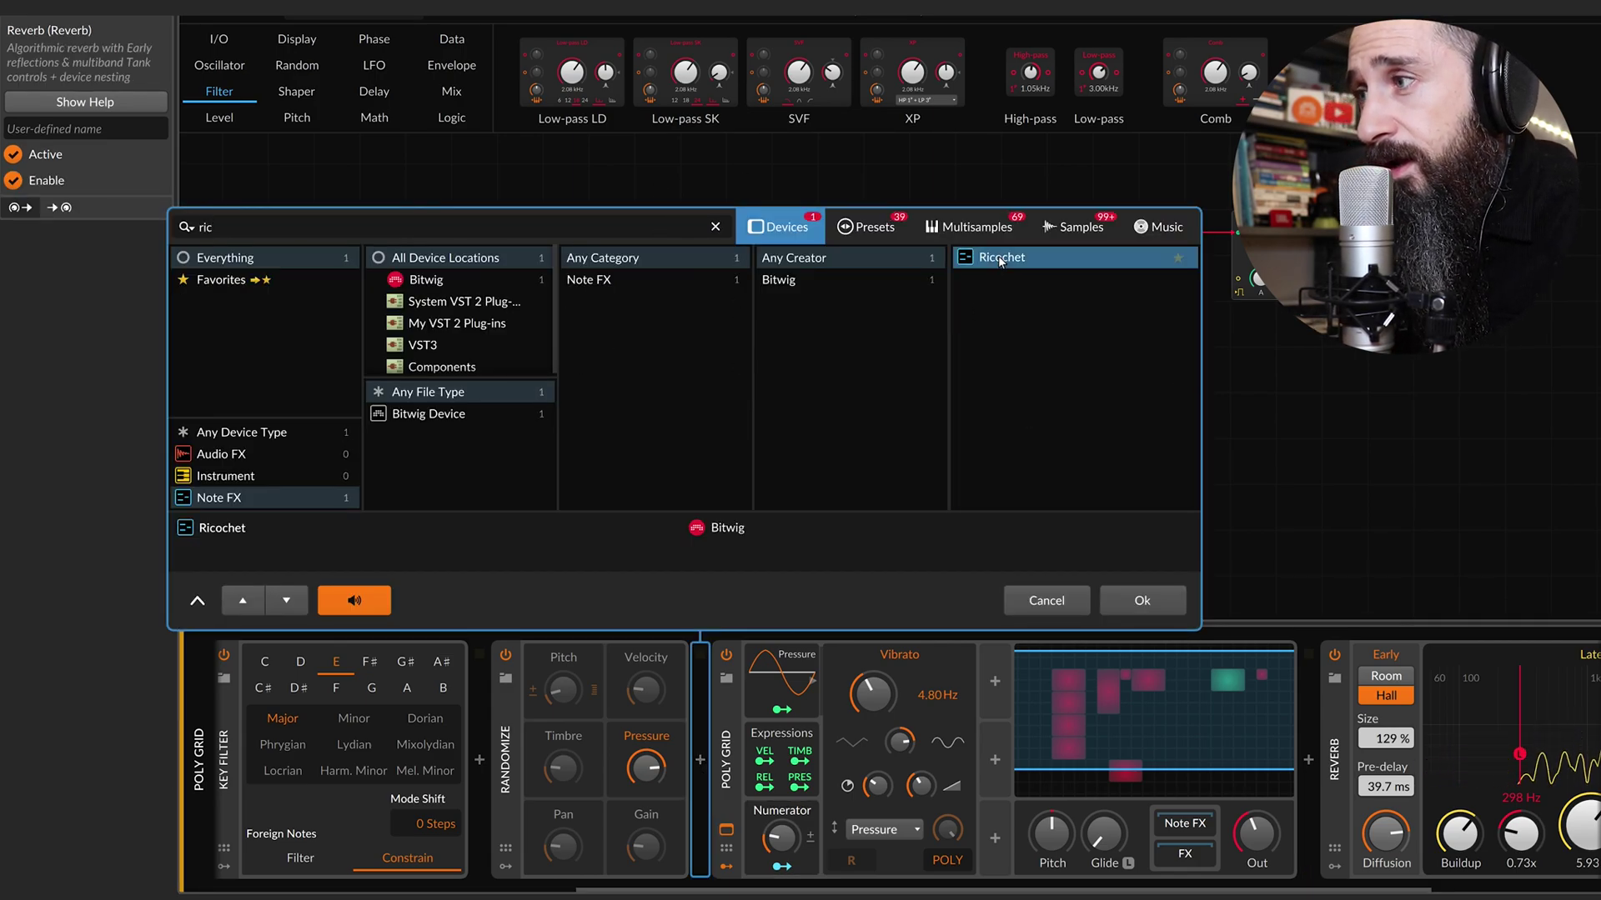
left_click(1163, 598)
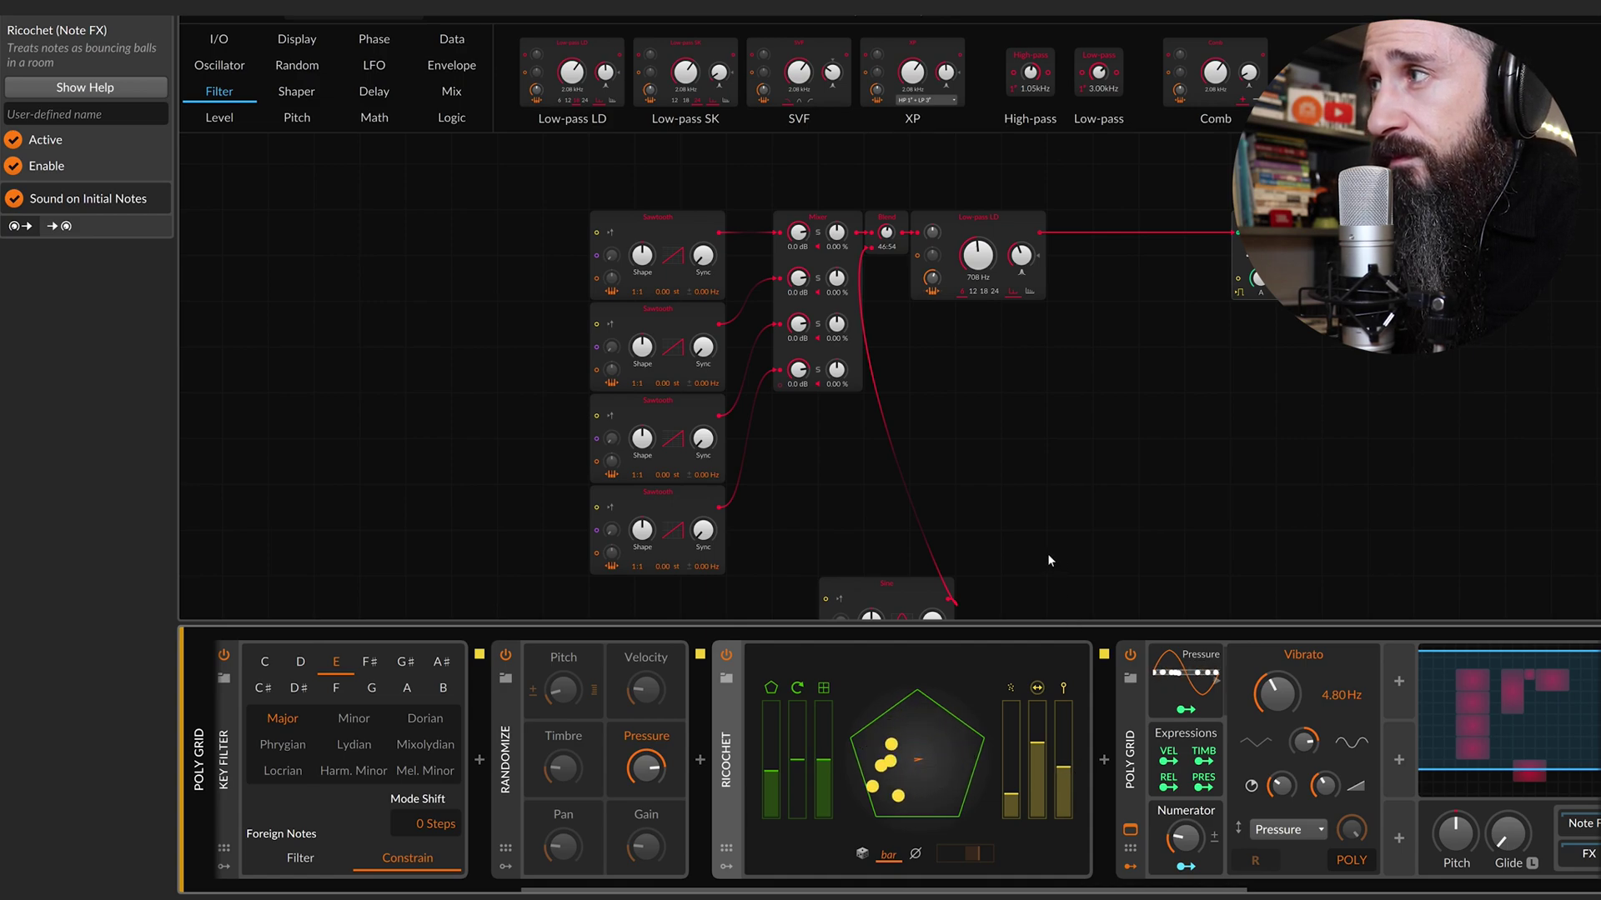
Slightly lower Ricochet's third yellow slider and raise its third green slider to near the maximum.
scroll(1048, 555, "right", 4)
scroll(1047, 553, "right", 1)
scroll(1022, 552, "left", 3)
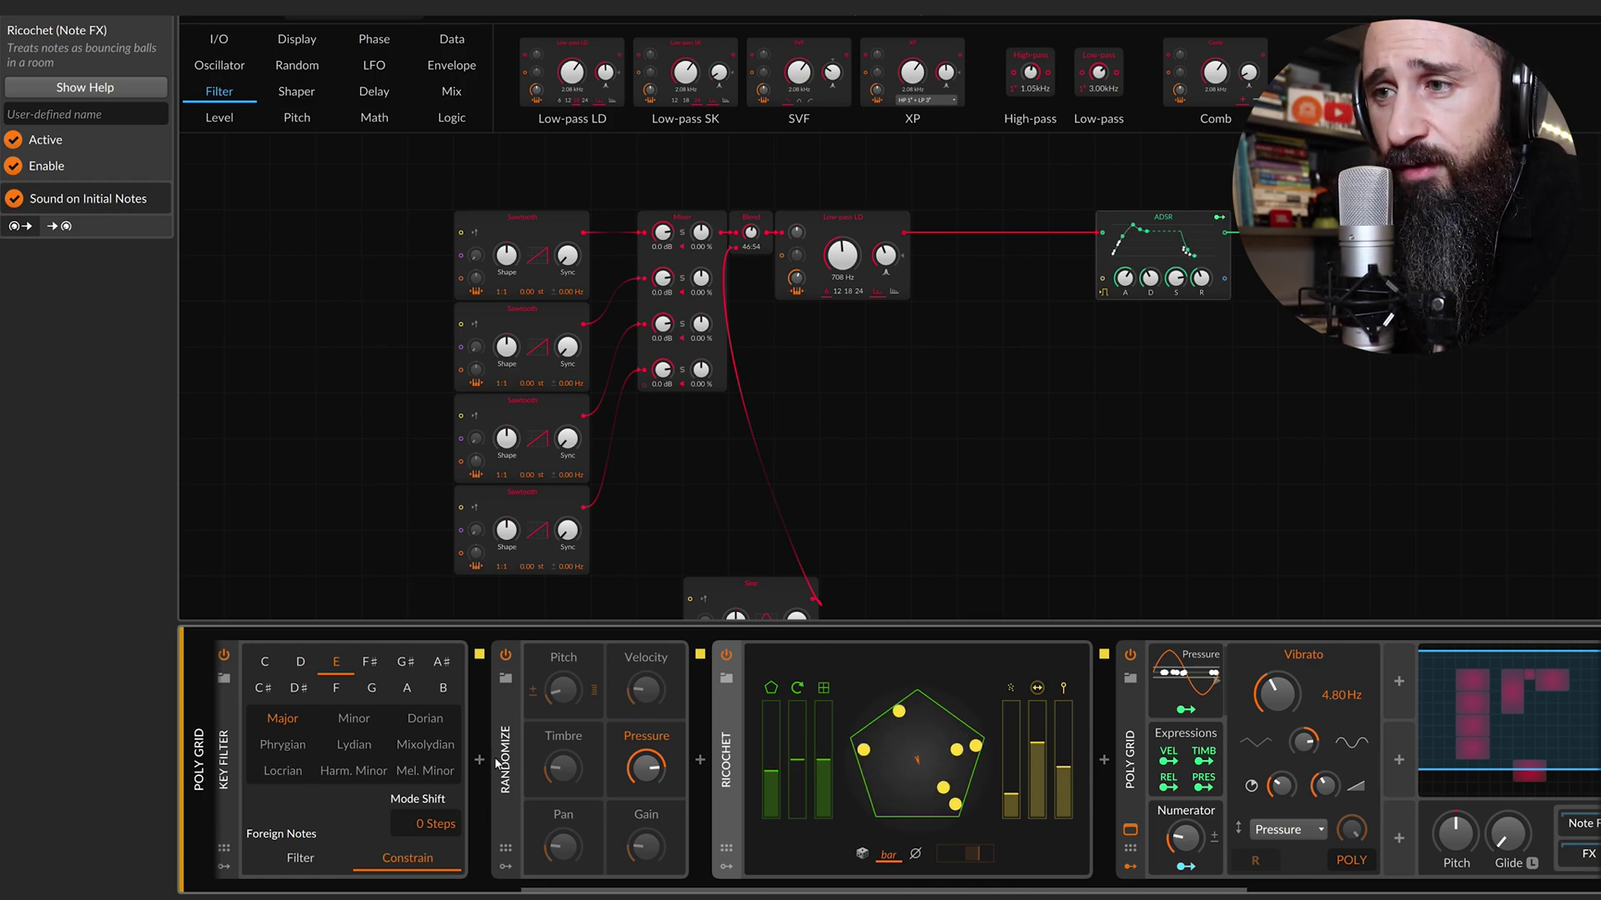
scroll(499, 759, "left", 3)
scroll(496, 753, "left", 3)
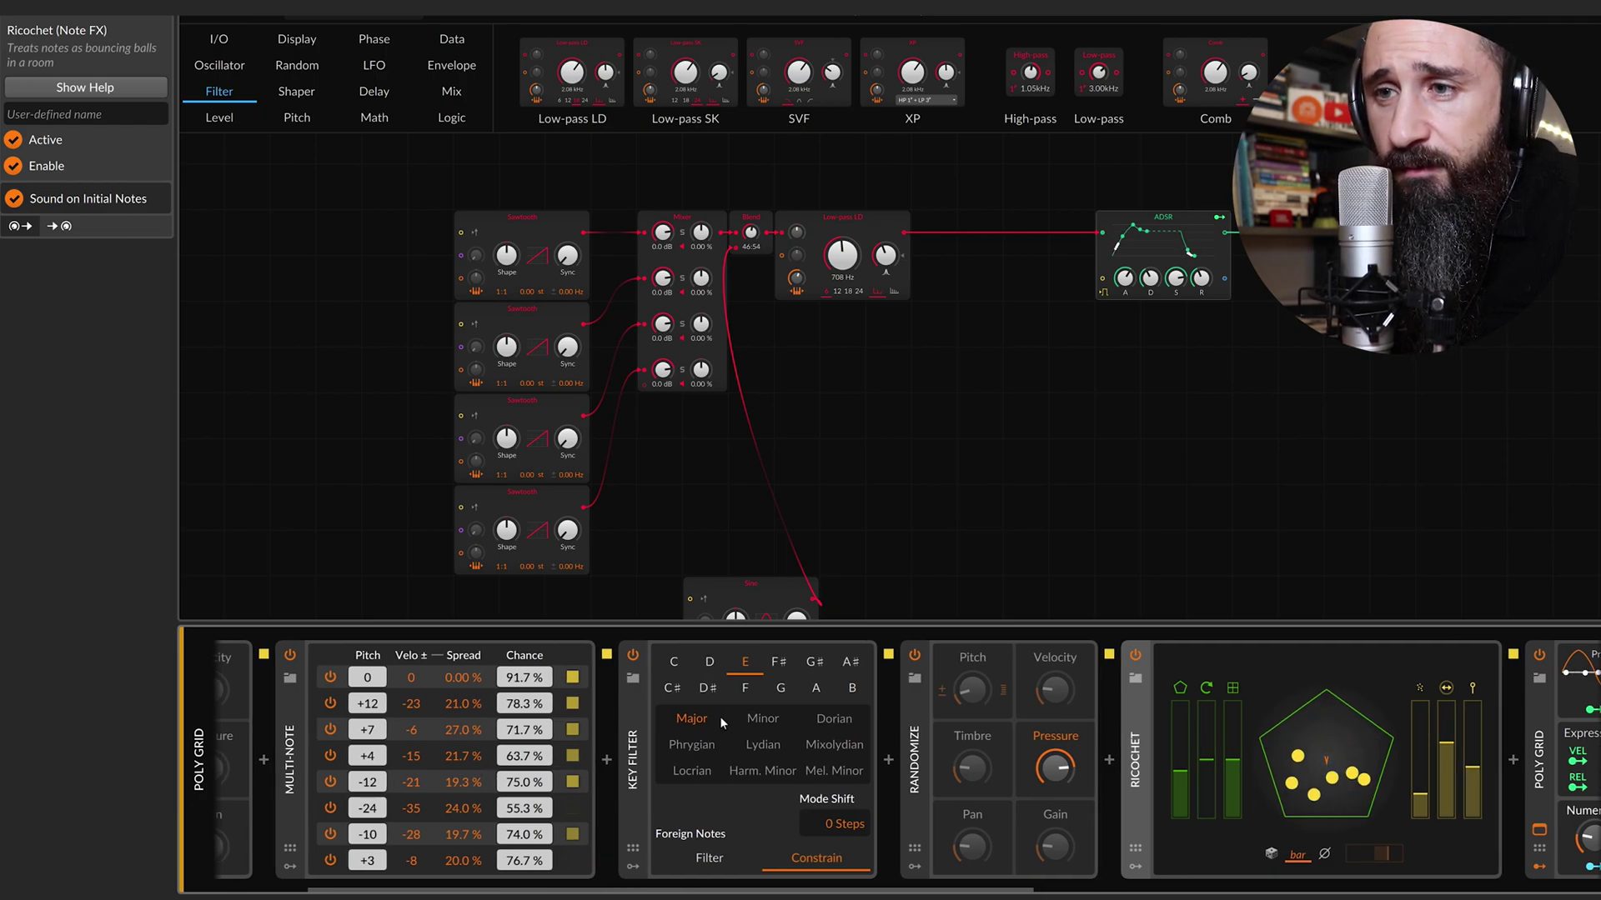
scroll(1084, 712, "right", 4)
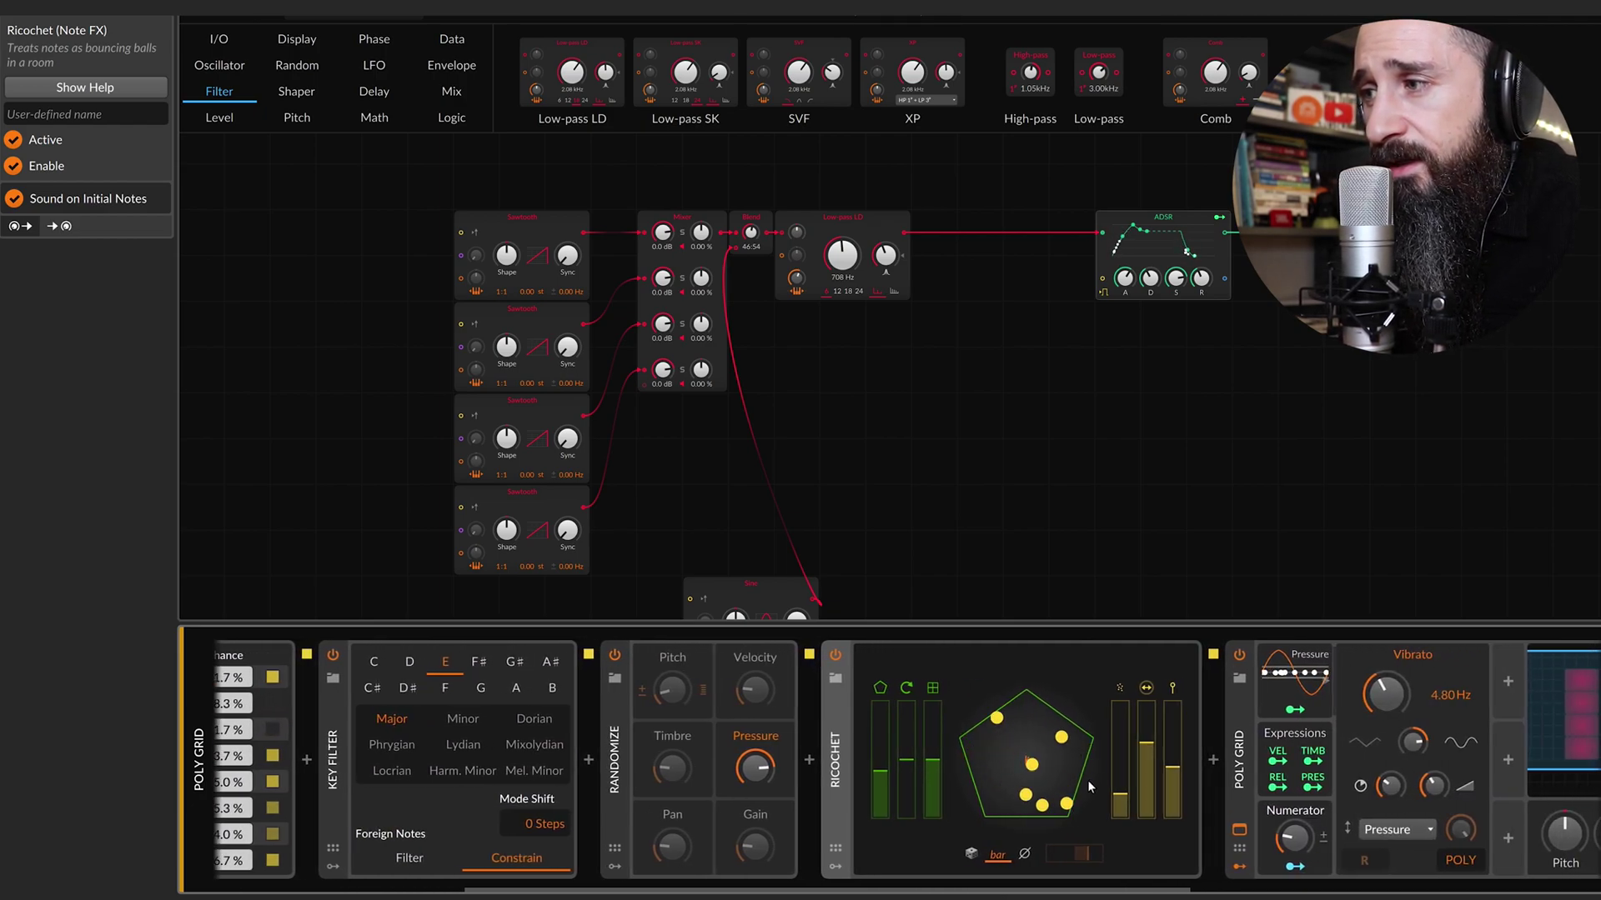
scroll(1115, 767, "right", 1)
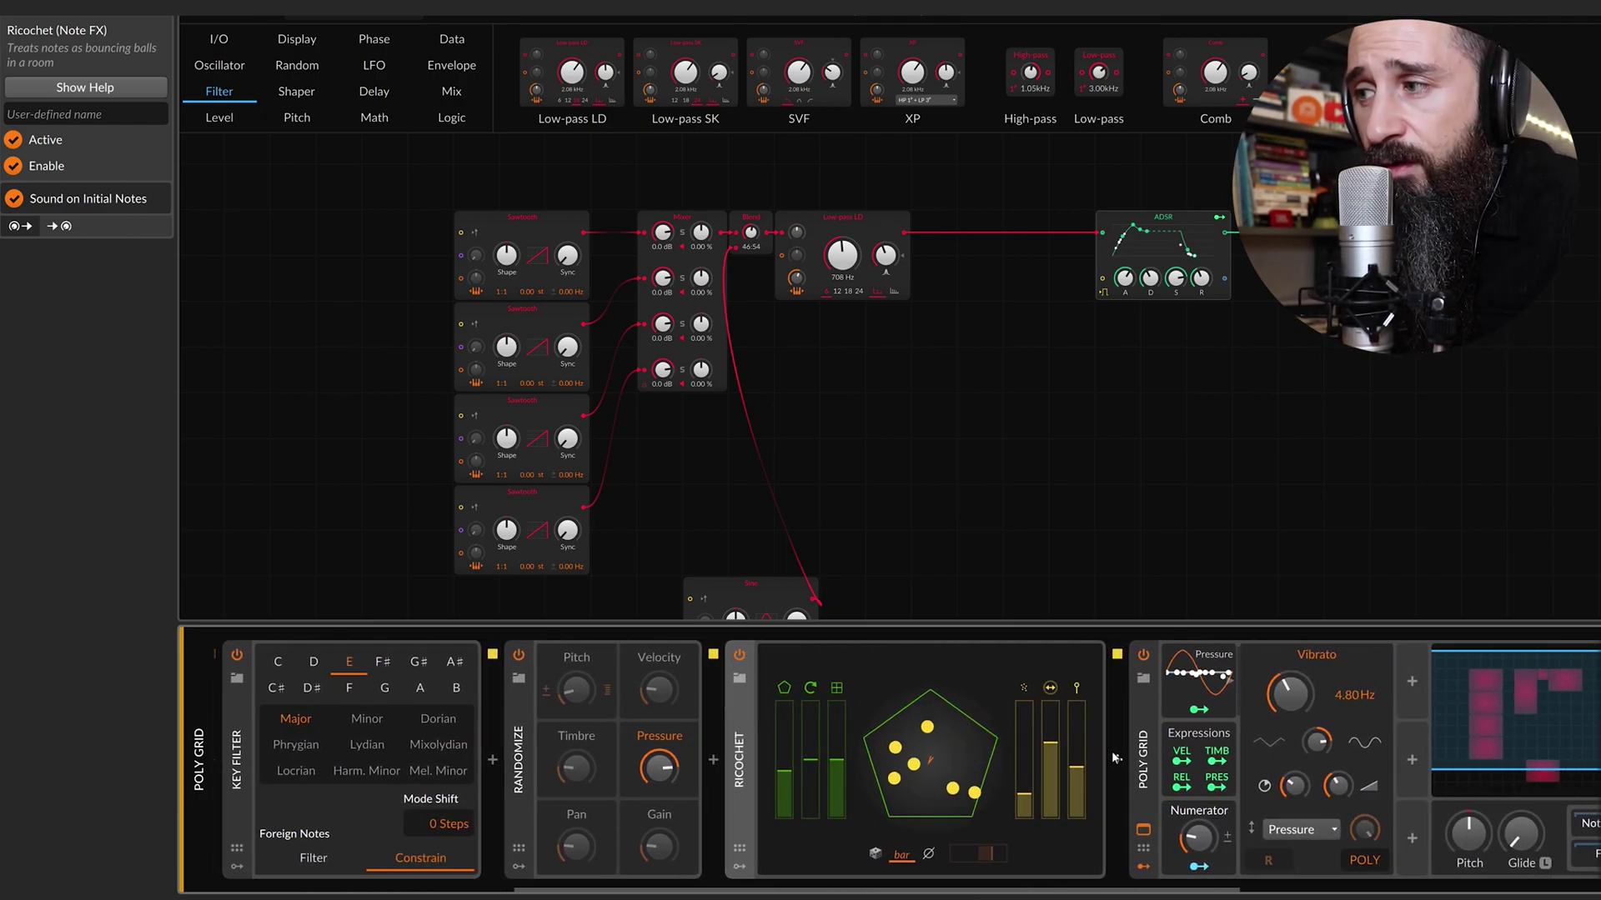
left_click_drag(1075, 771, 1077, 776)
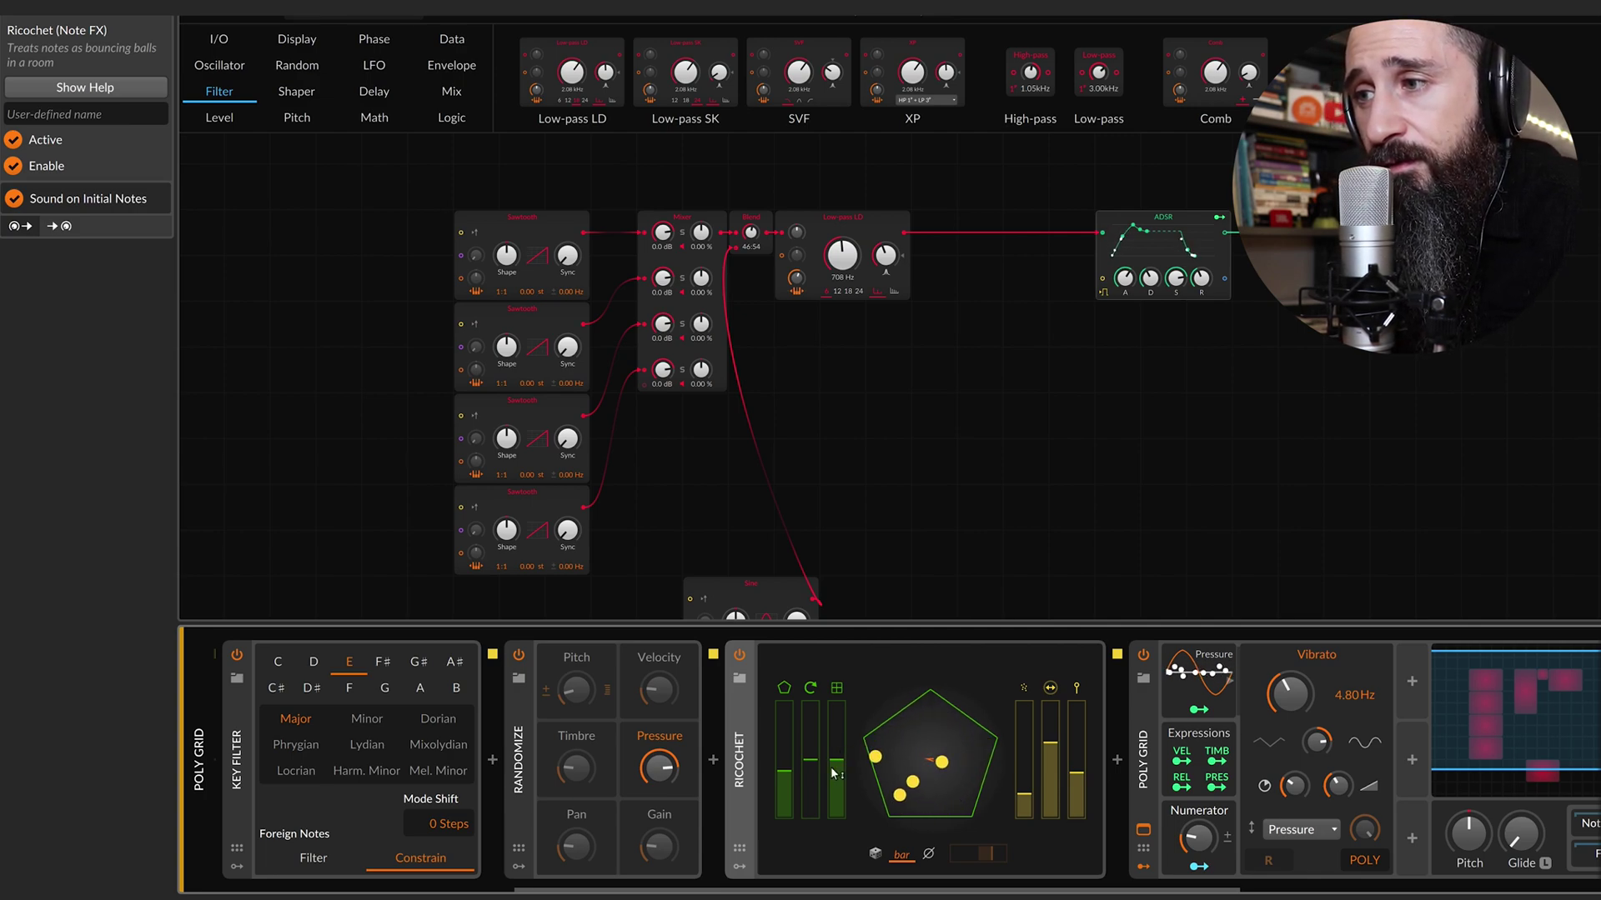
scroll(1012, 752, "right", 2)
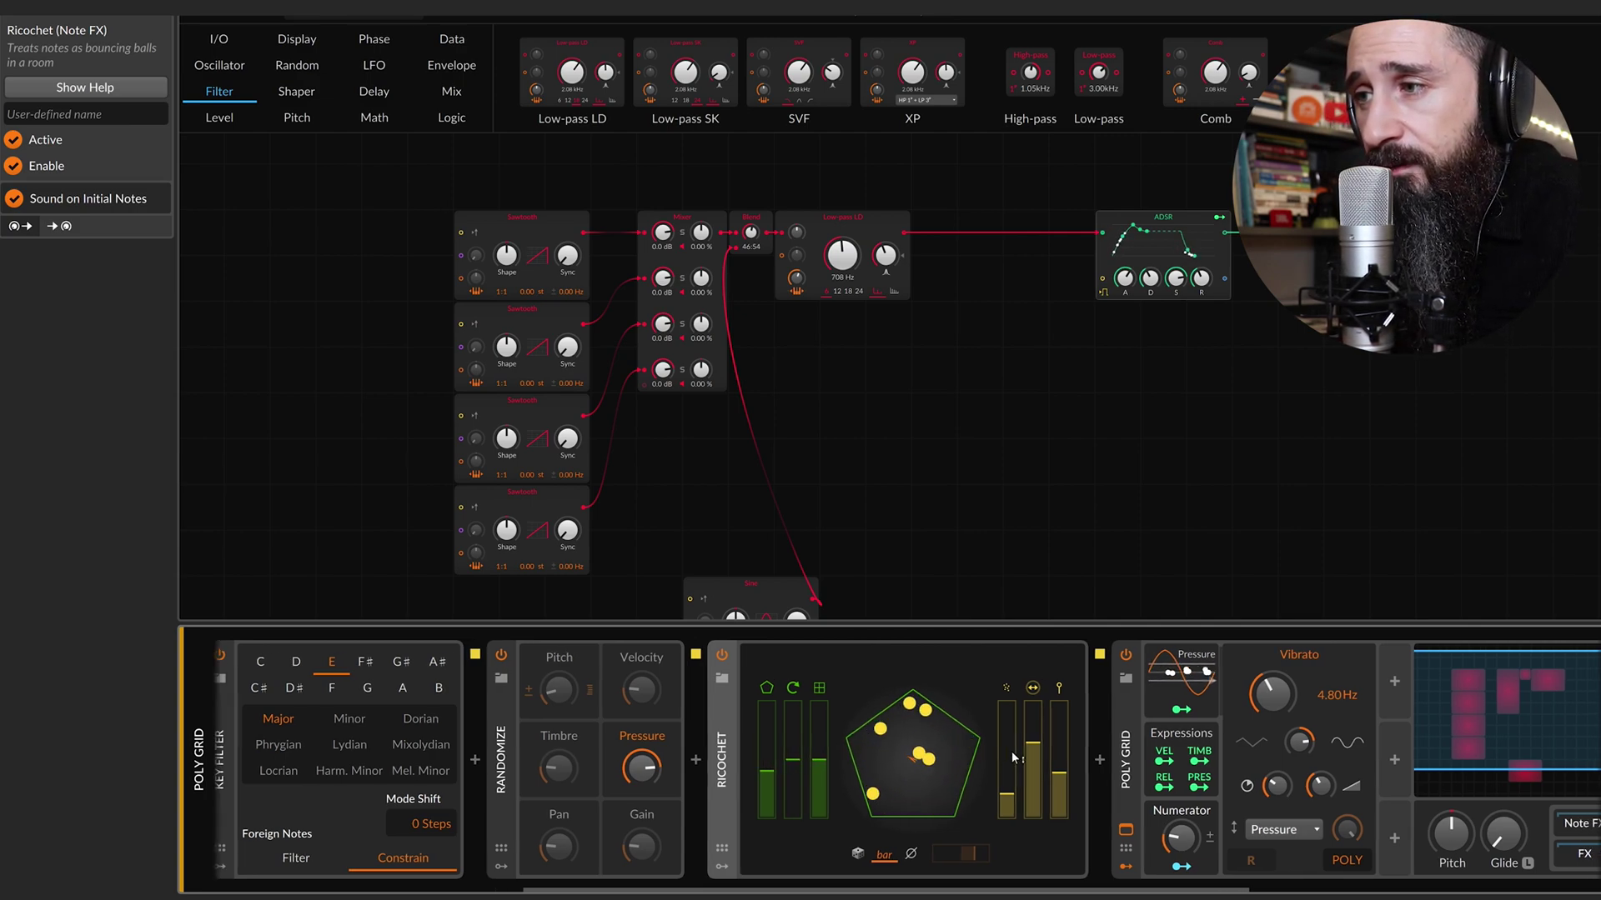
left_click_drag(734, 745, 738, 721)
Arm the Timbre expression's modulation mapping in the Poly Grid to show its possible targets.
scroll(734, 732, "right", 2)
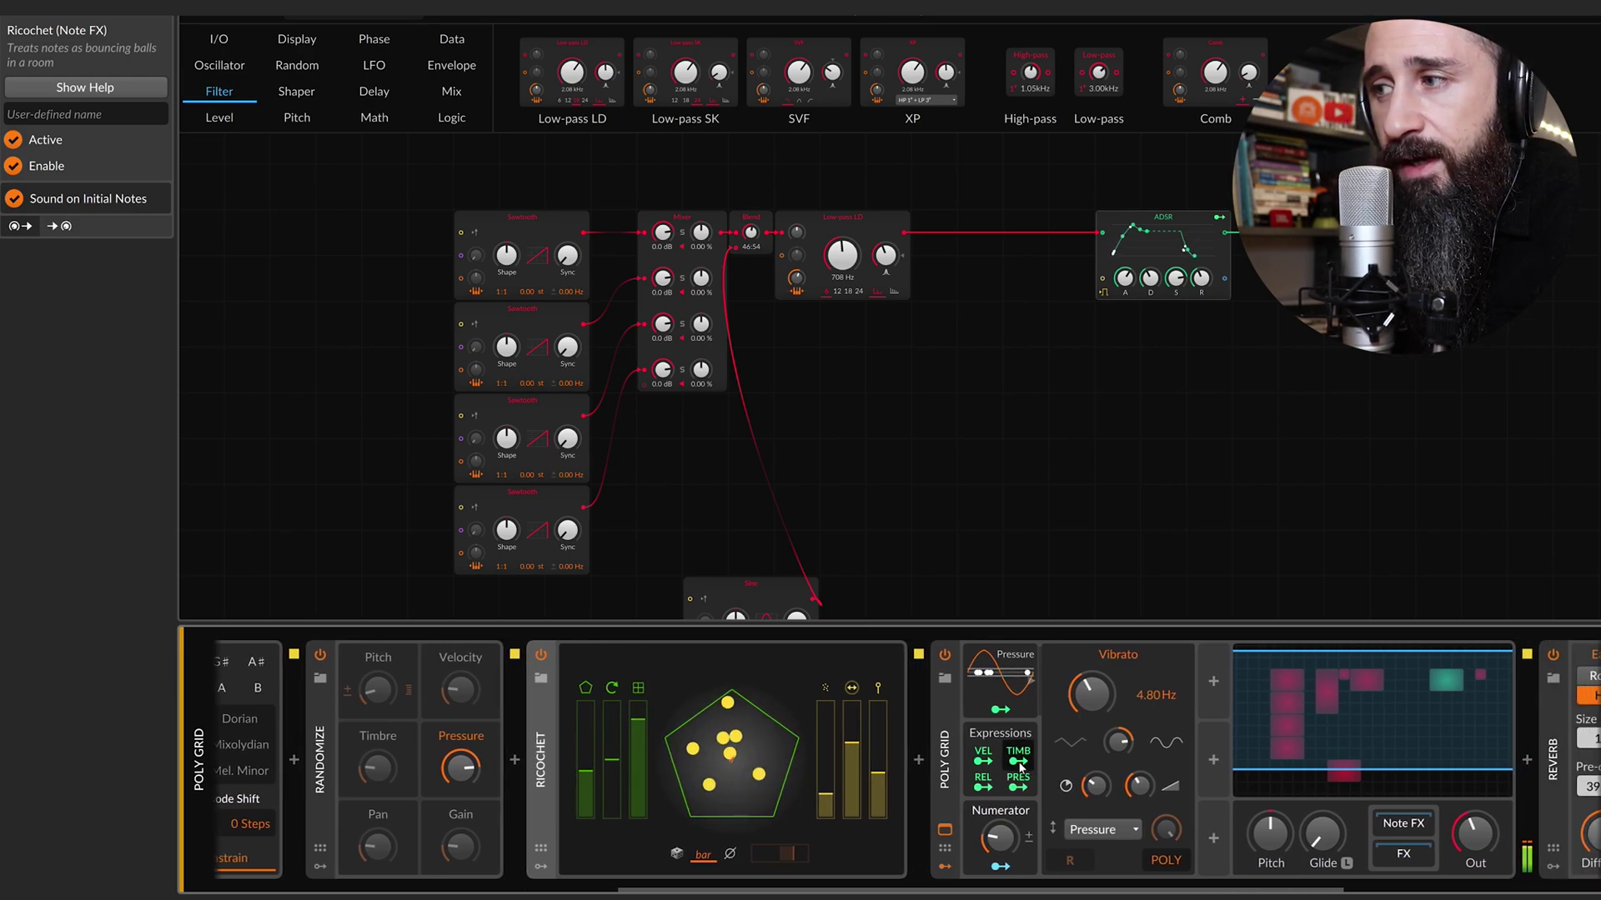
left_click(1018, 763)
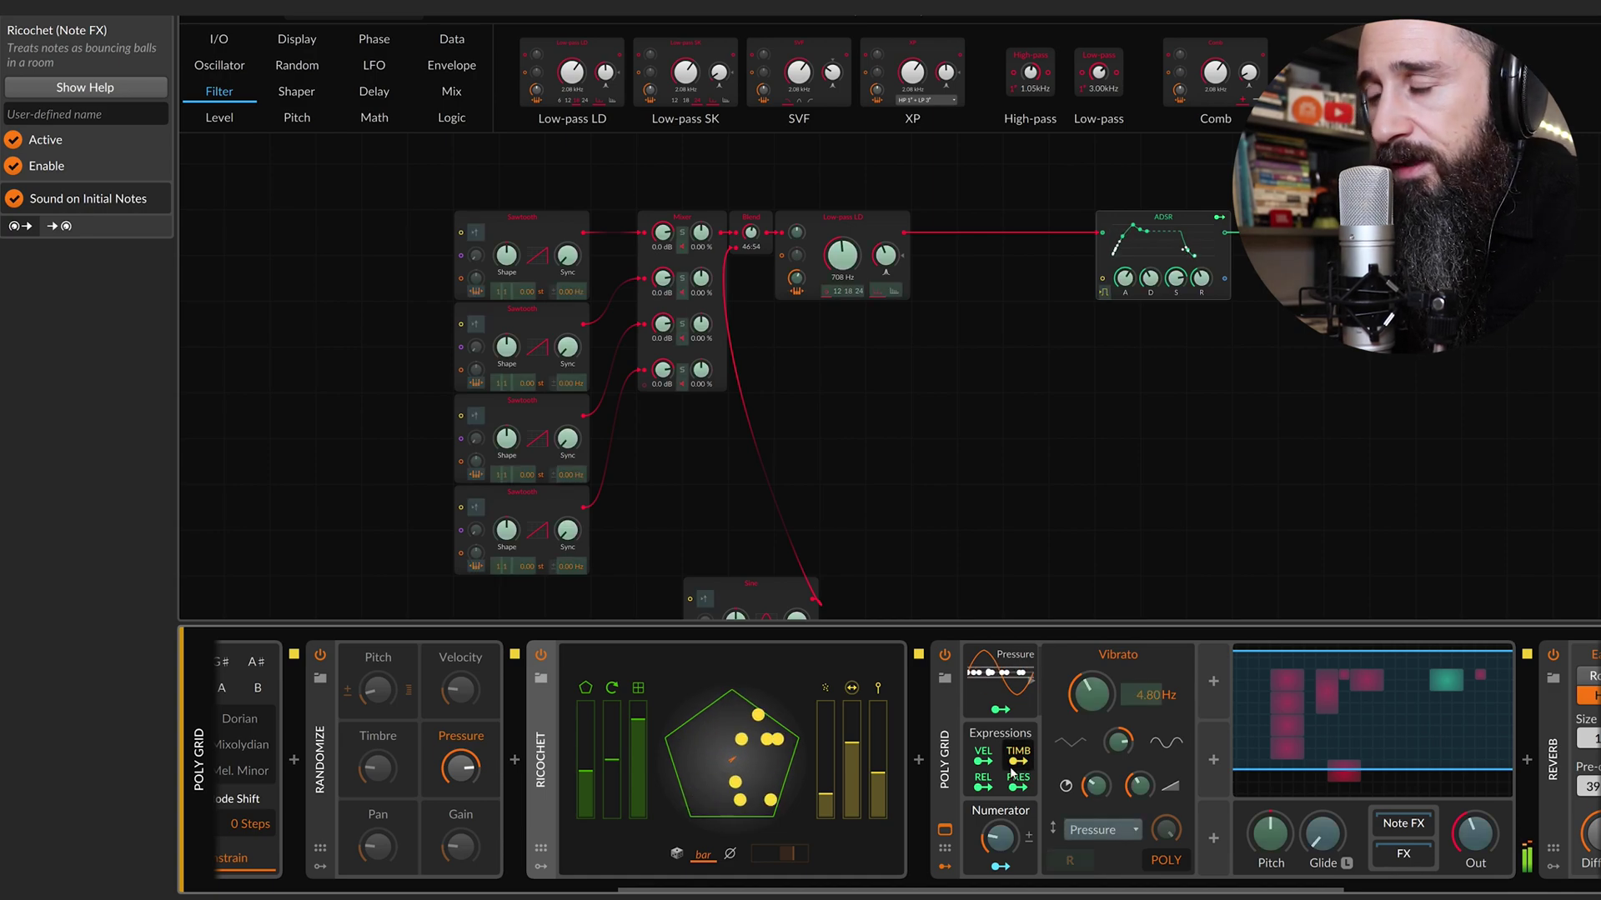
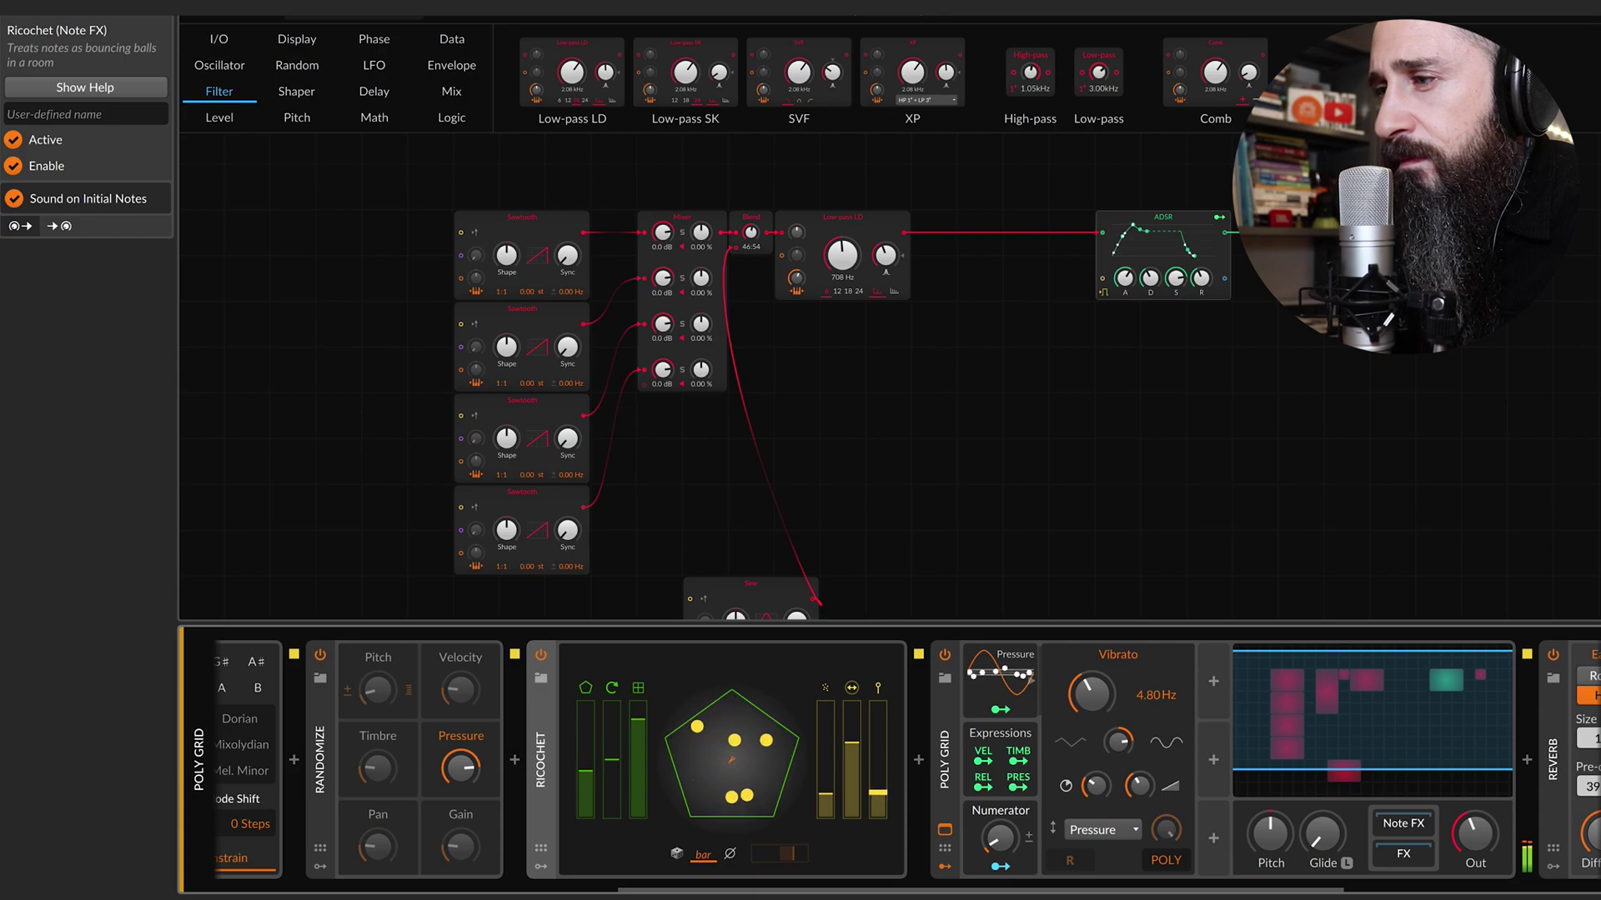
Sweep the Numerator macro up and back down, and raise Ricochet's first and third yellow sliders.
left_click_drag(1001, 841, 1001, 823)
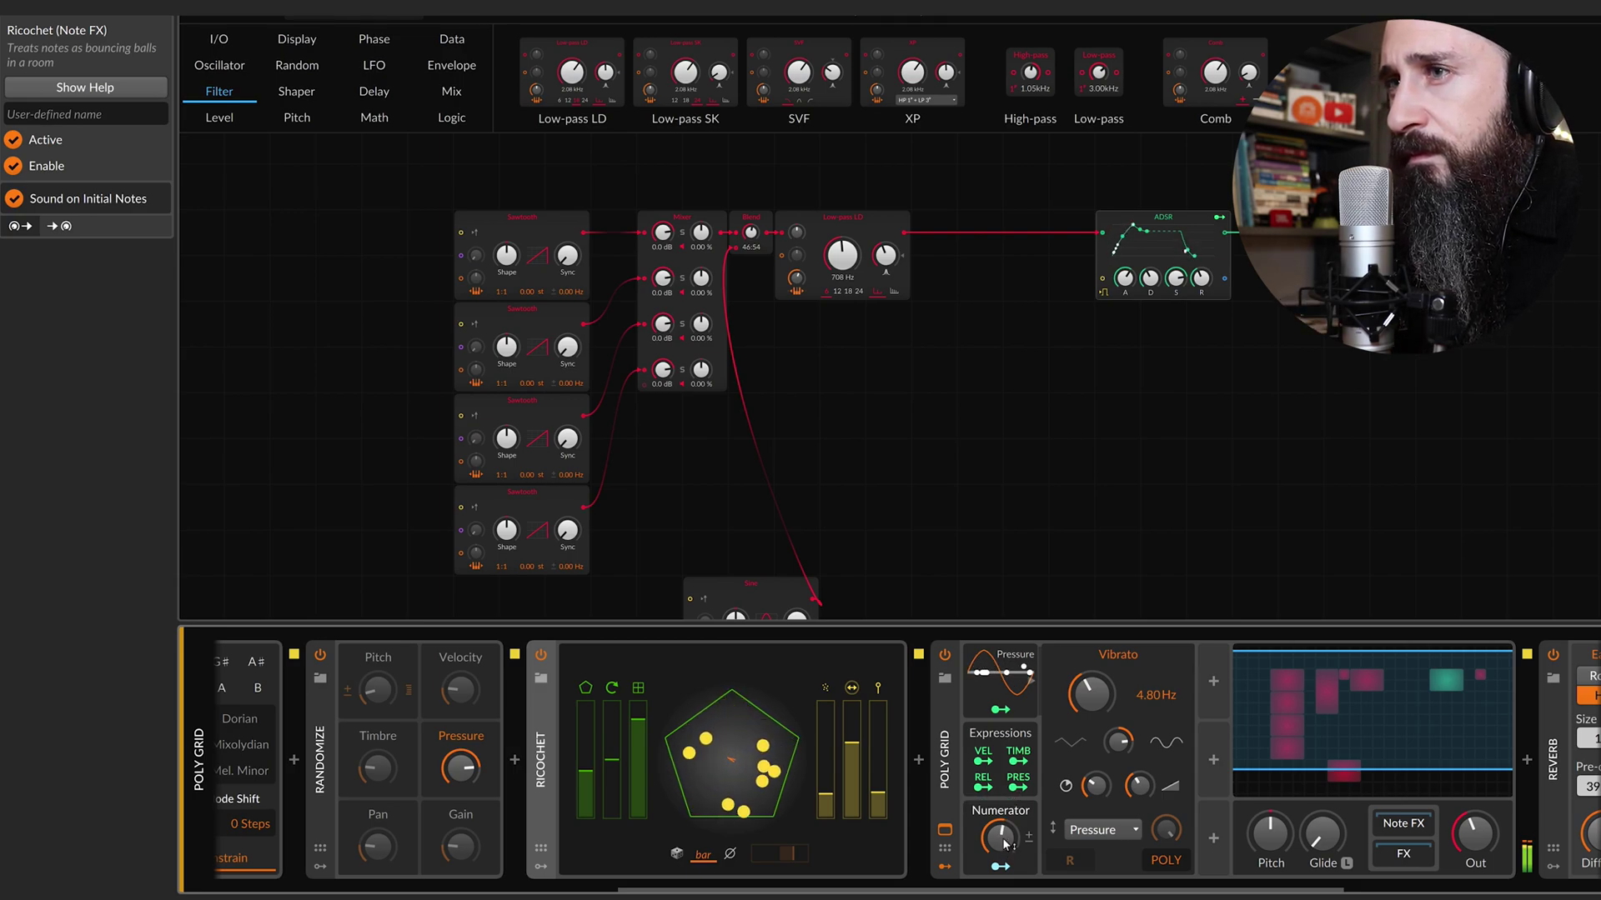
mouse_move(1005, 845)
left_mouse_down()
mouse_move(1006, 812)
mouse_move(1005, 854)
left_mouse_up()
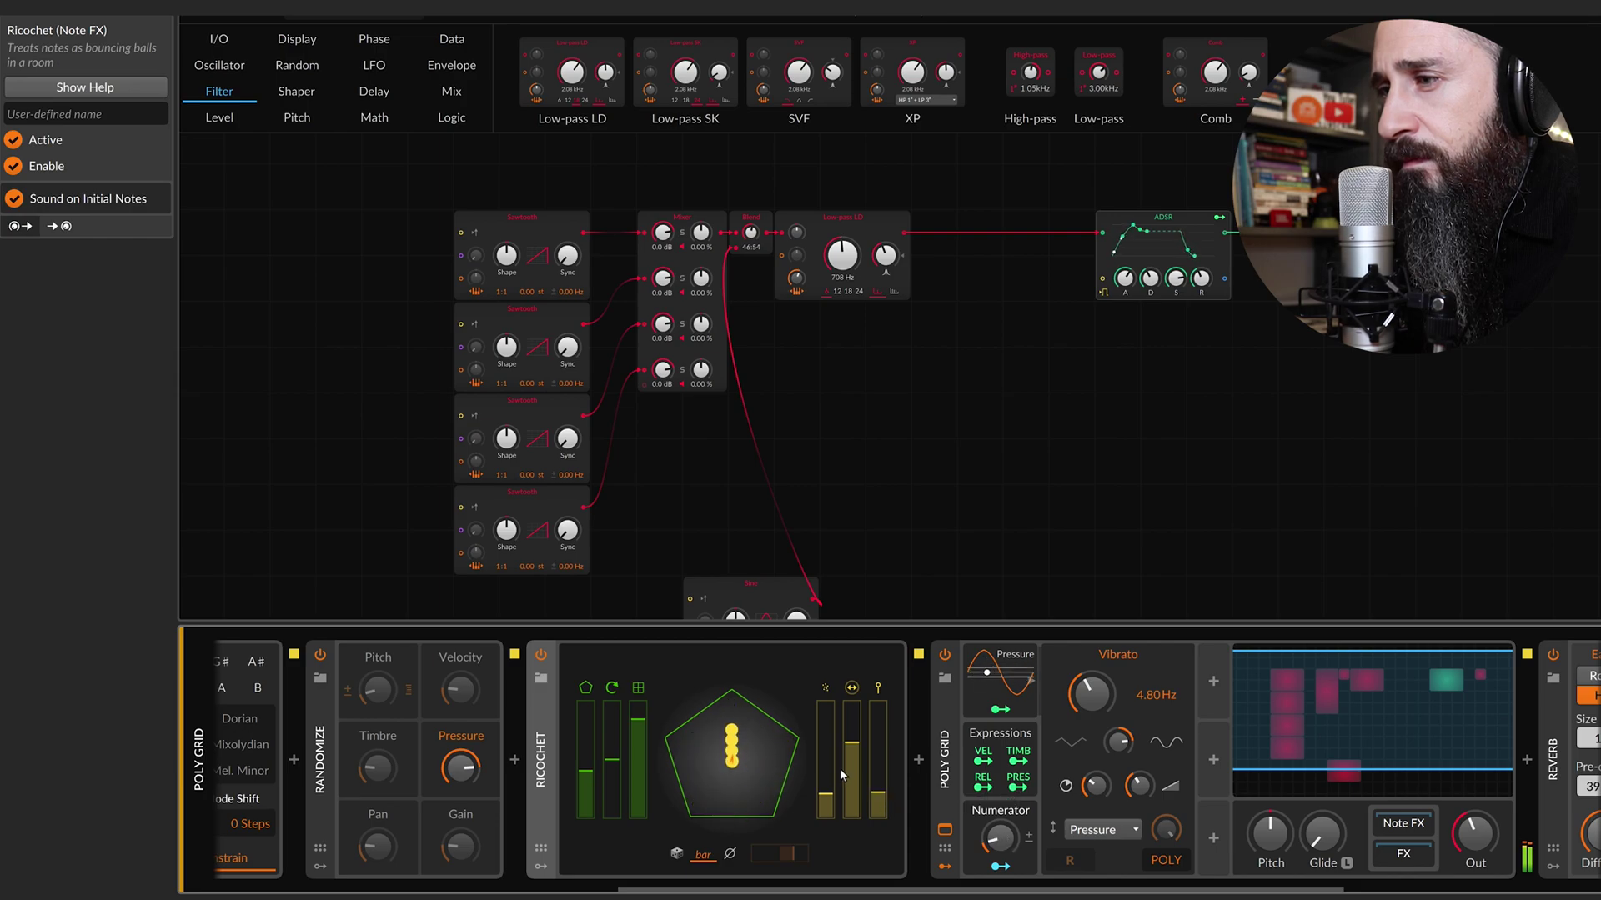
left_click_drag(828, 775, 879, 766)
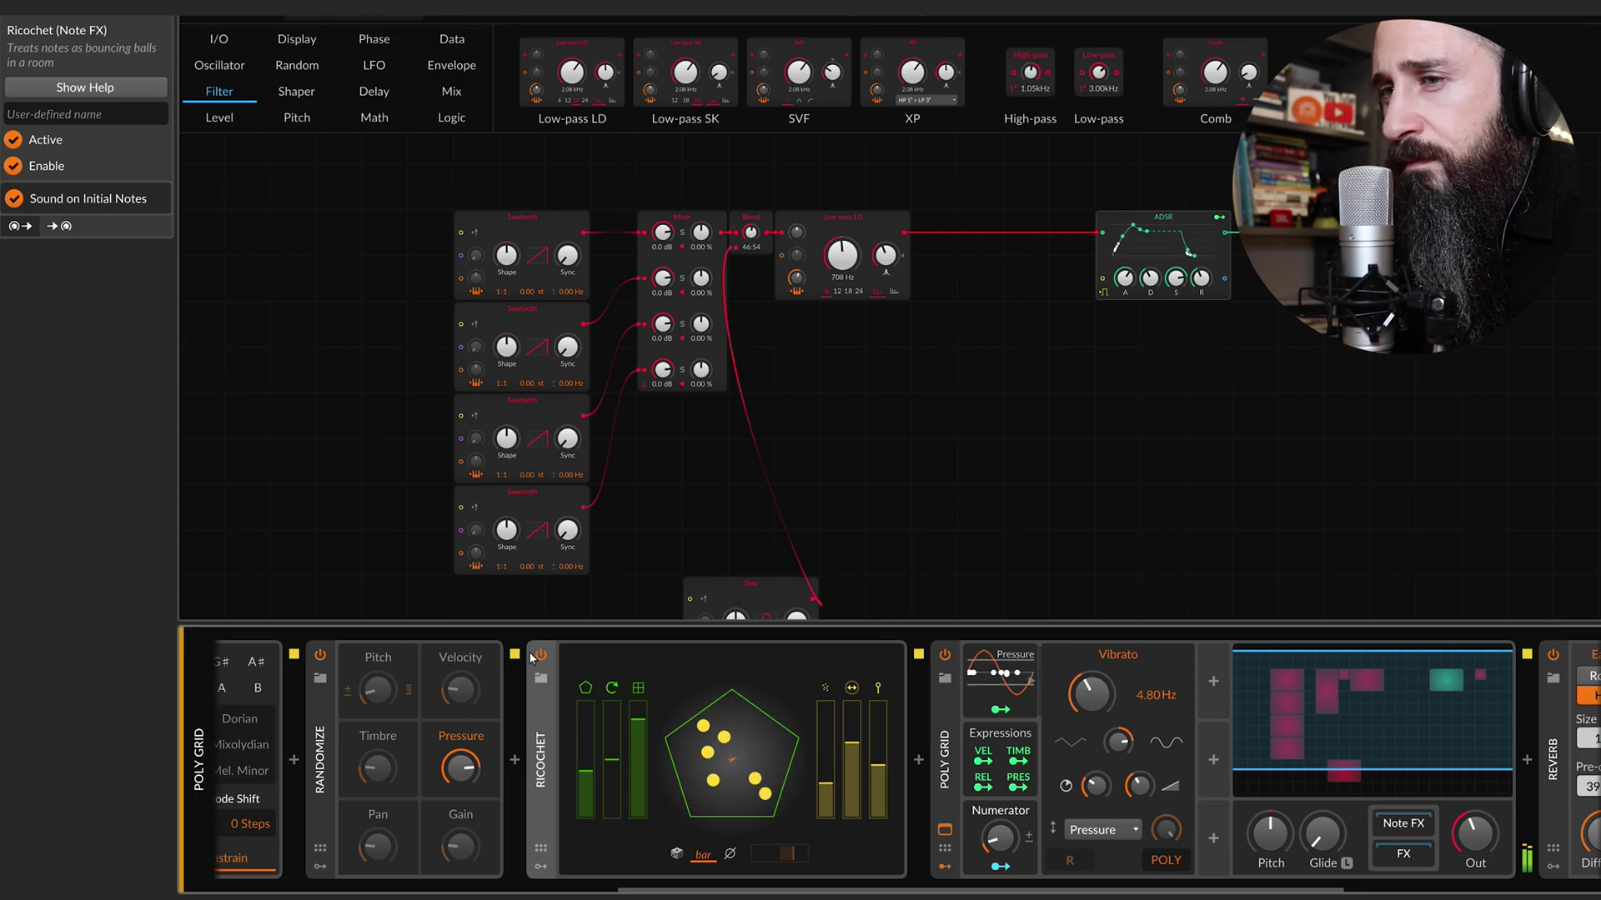
Set the last Multi-note voice's pitch to -3 and fine-tune the Poly Grid's Numerator macro.
scroll(538, 653, "left", 10)
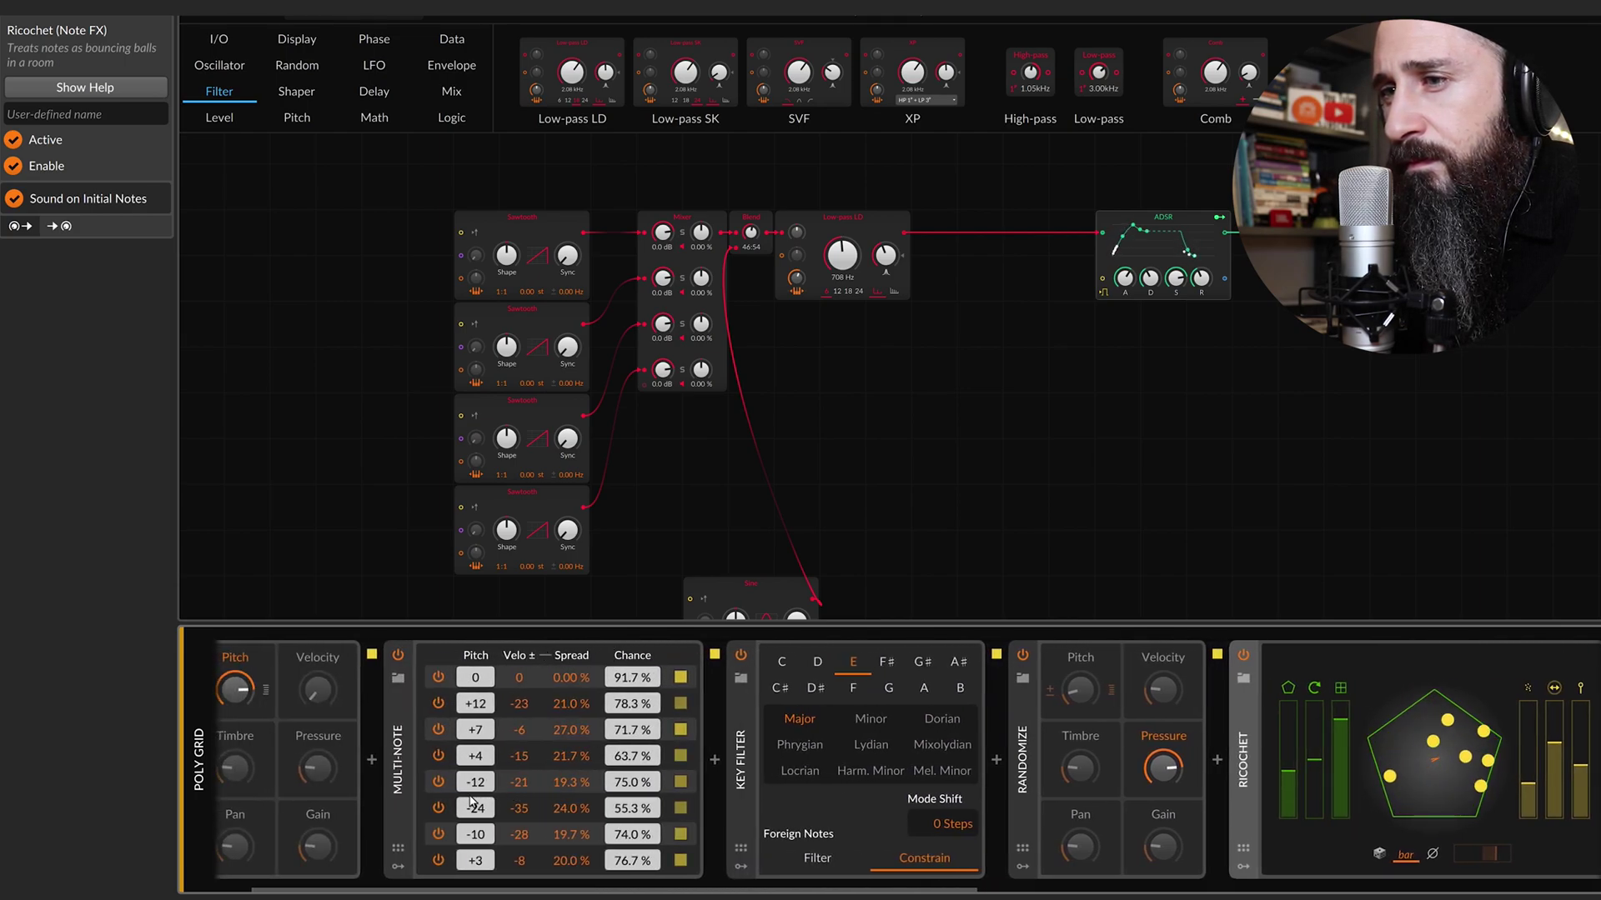
left_click_drag(486, 864, 486, 896)
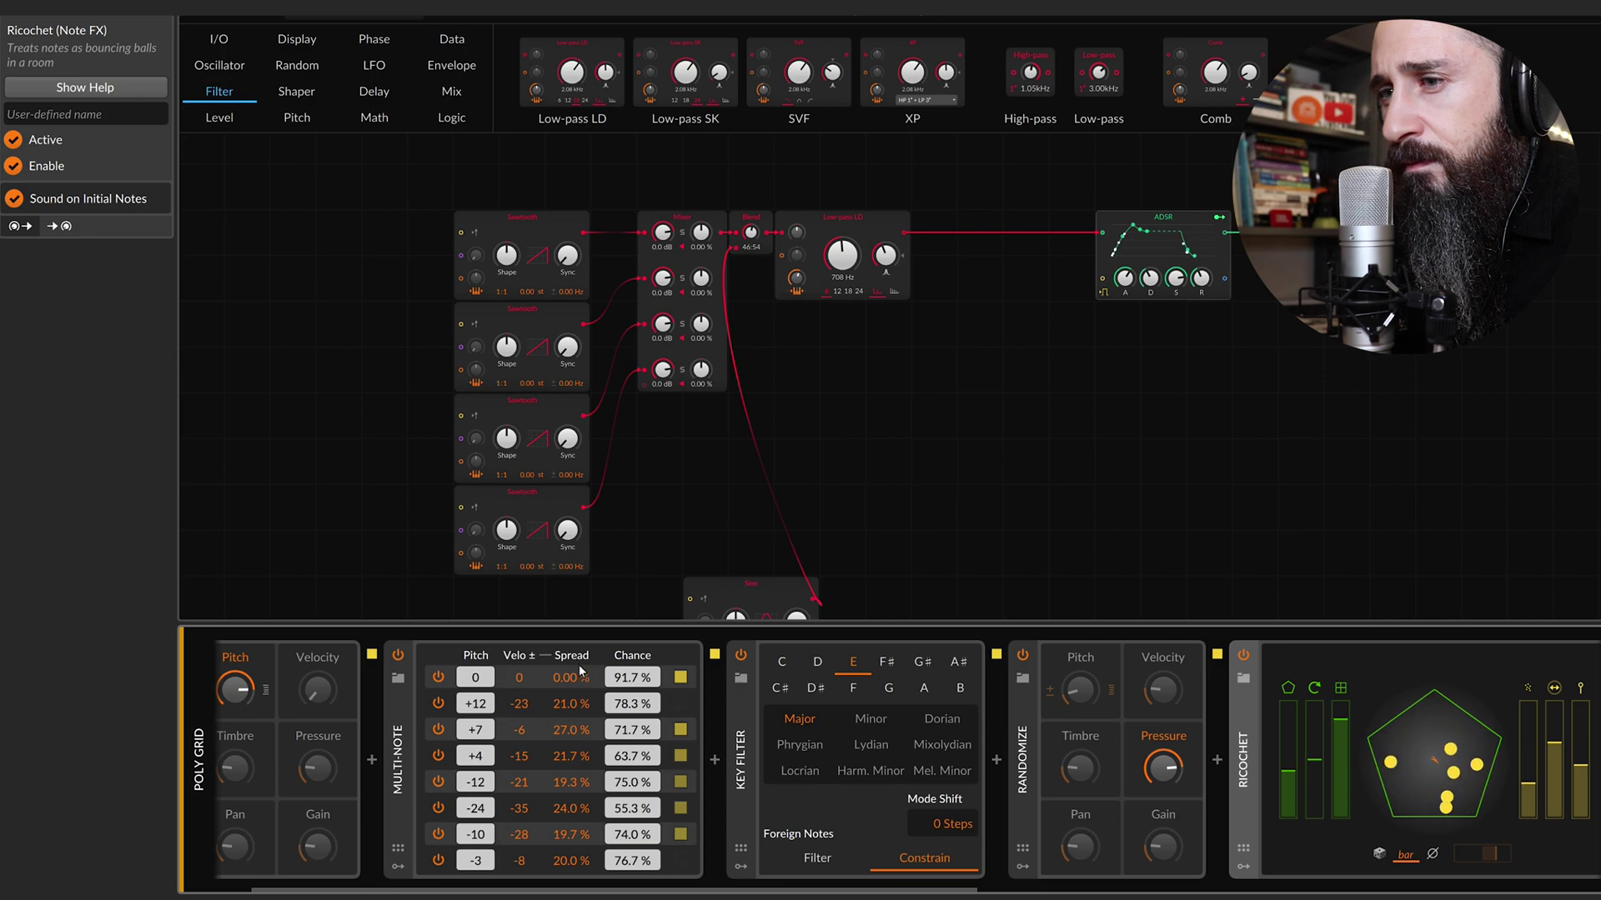
scroll(581, 664, "right", 3)
scroll(582, 663, "right", 12)
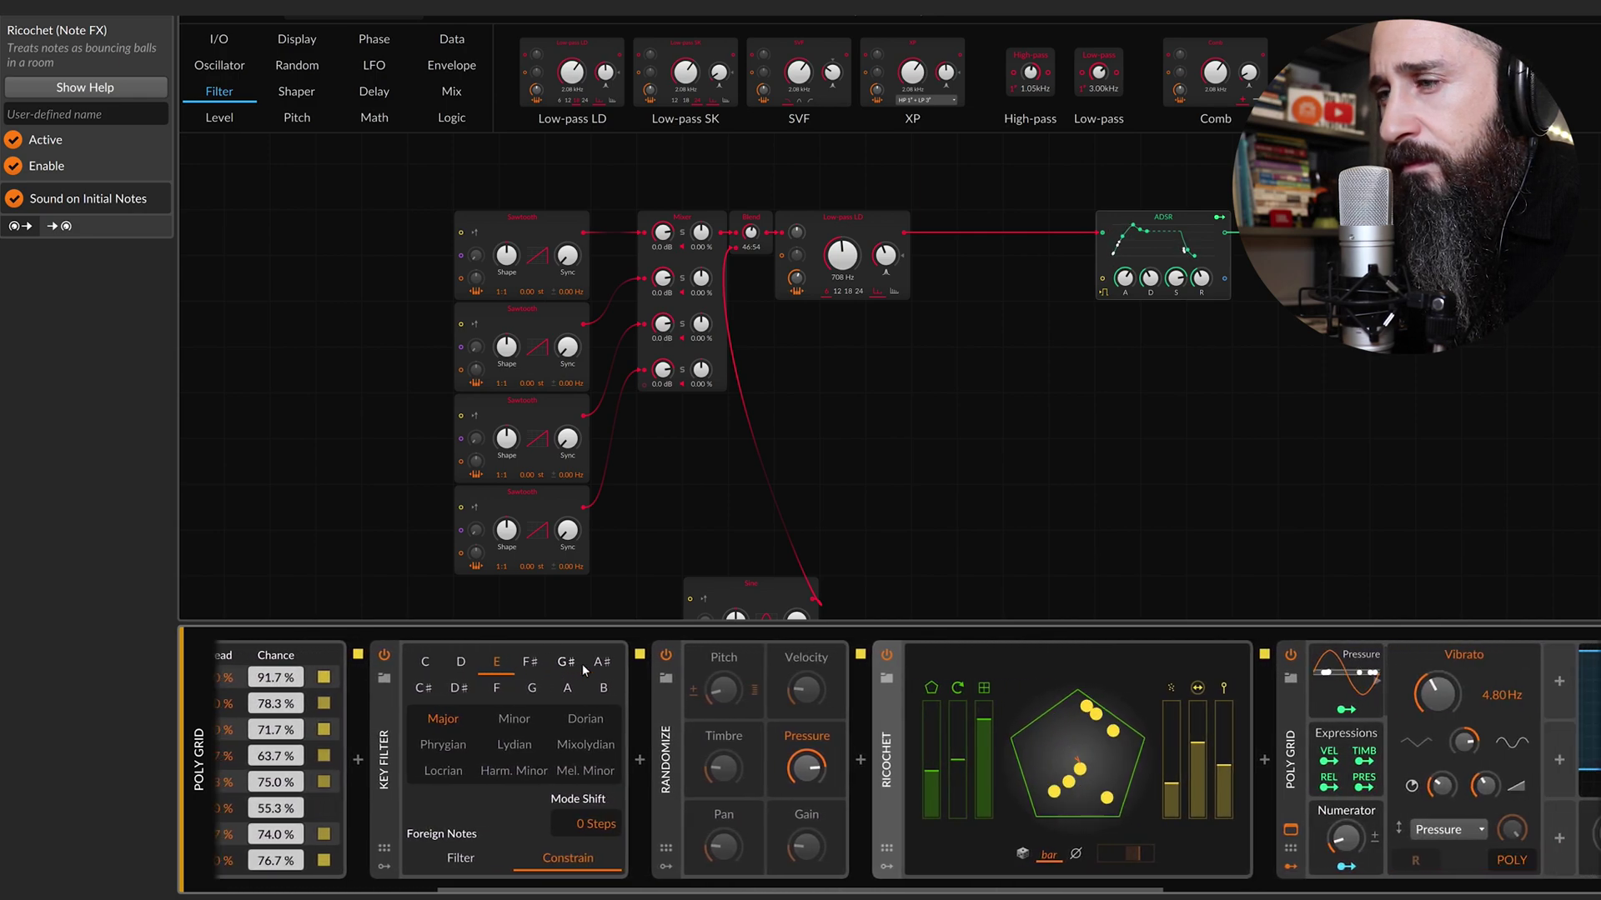
scroll(582, 664, "right", 3)
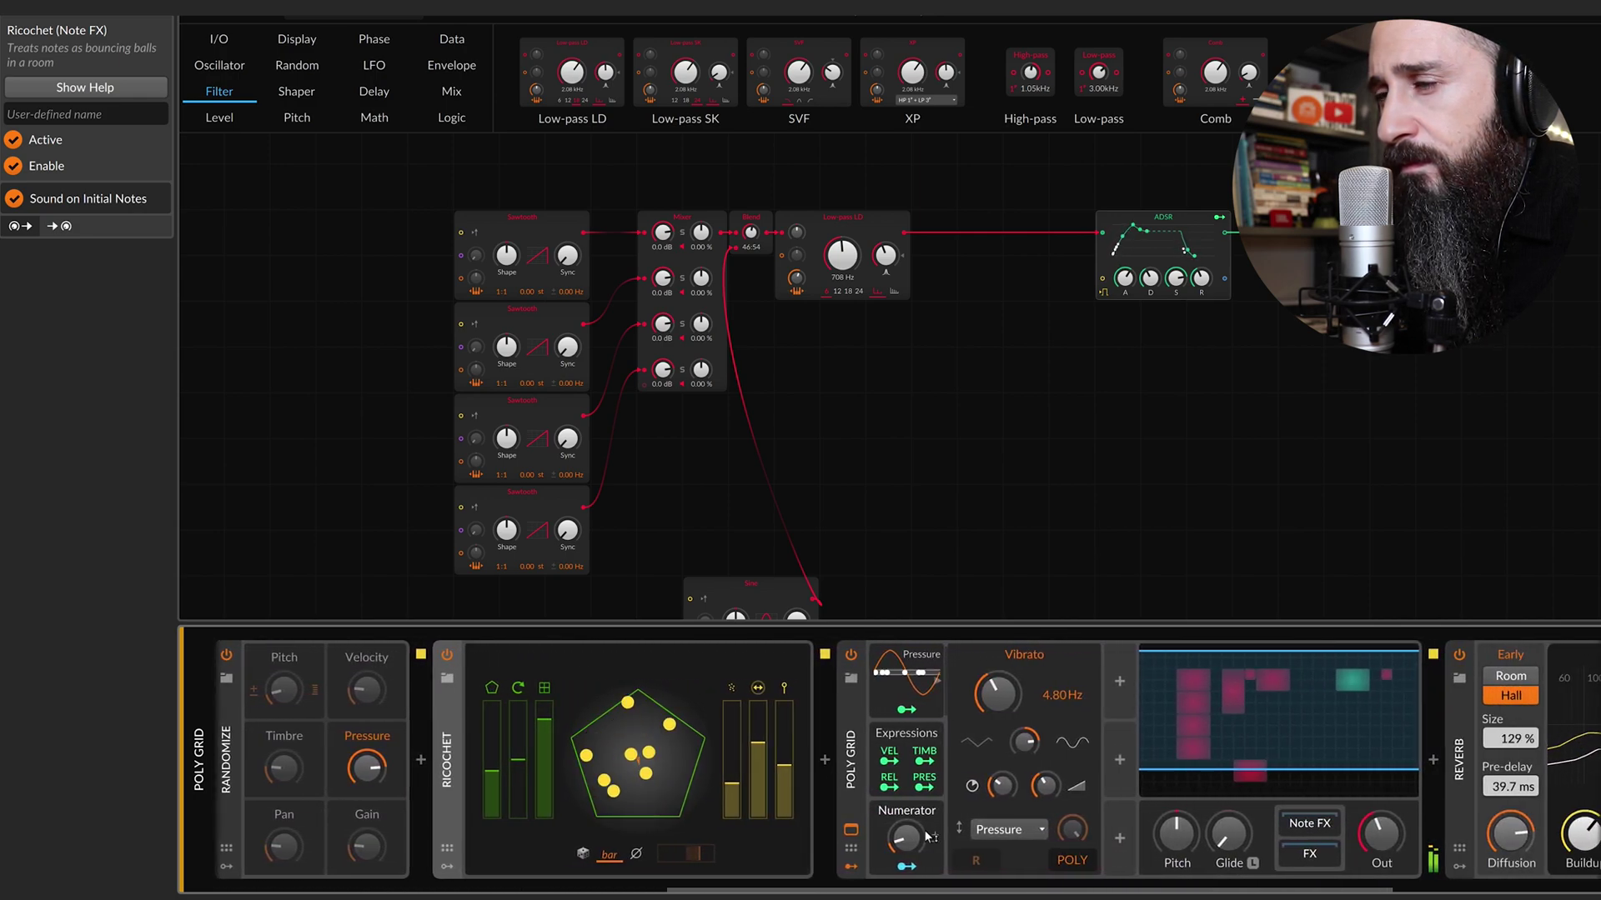
mouse_move(917, 844)
left_mouse_down()
mouse_move(917, 885)
mouse_move(918, 845)
left_mouse_up()
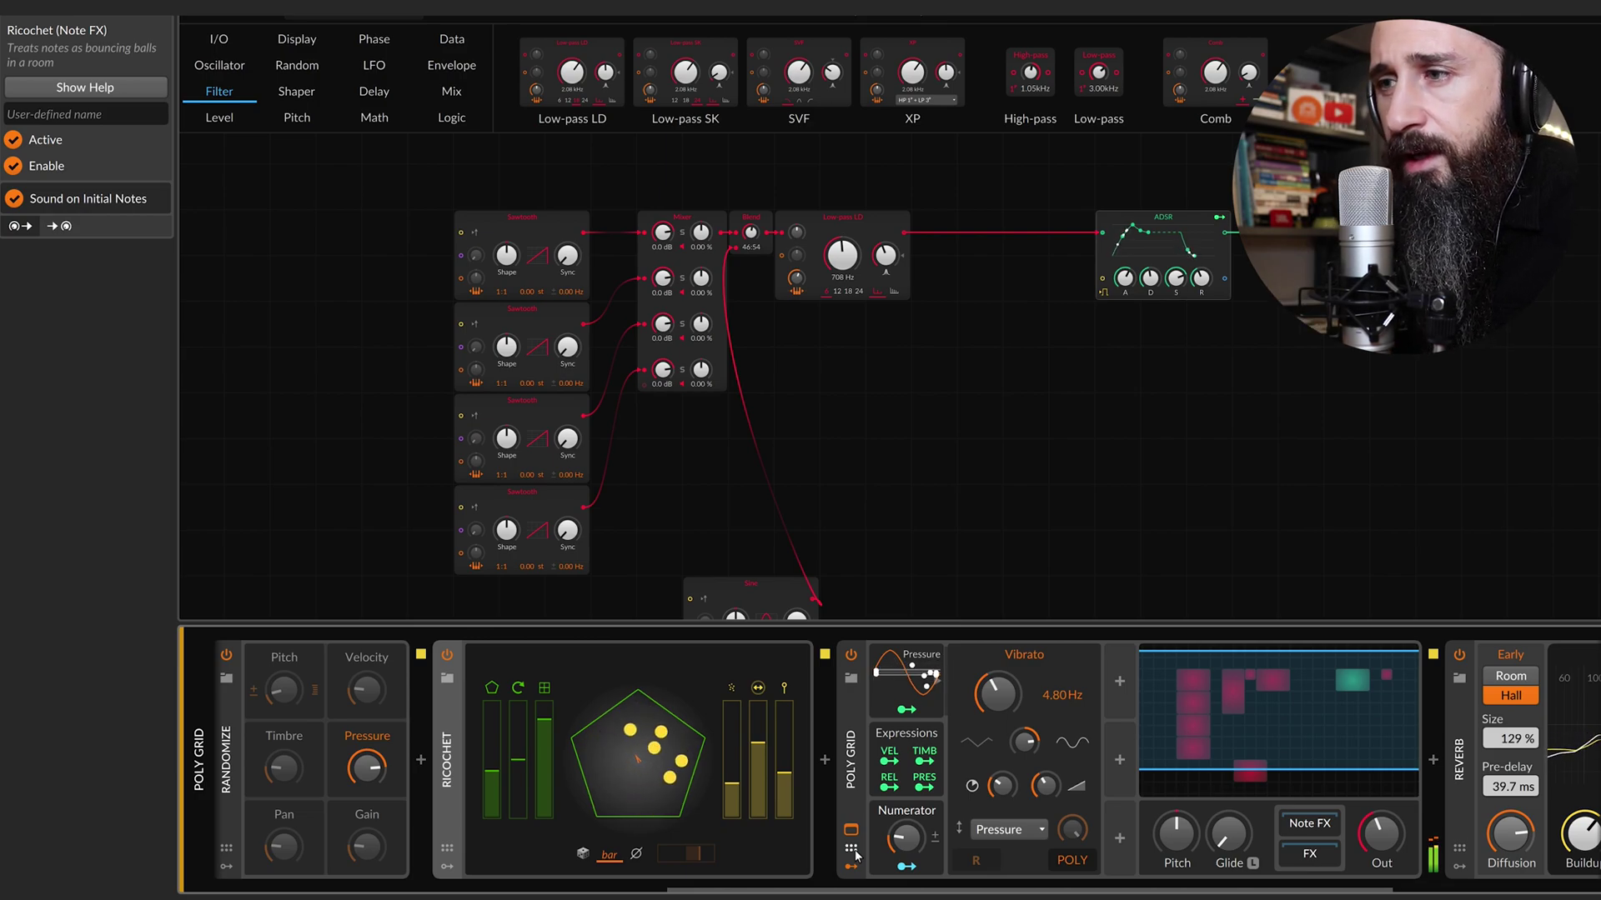
left_click(856, 715)
left_click(455, 719)
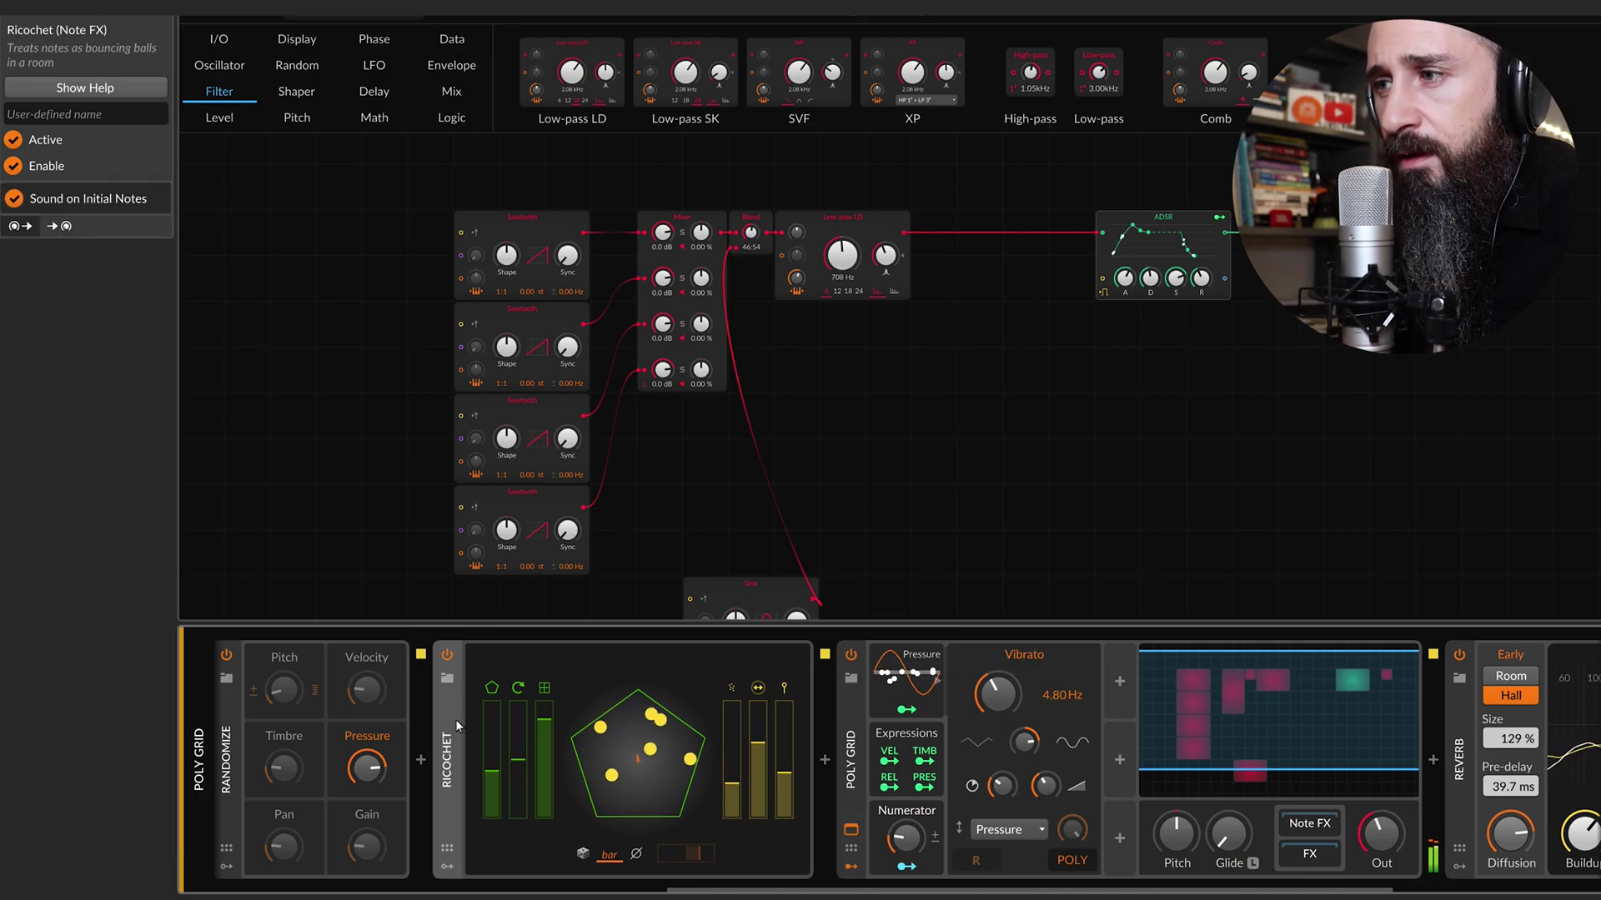
Group the Ricochet, Poly Grid and Reverb devices into an Instrument Layer.
left_click(844, 719, "shift")
scroll(843, 718, "right", 3)
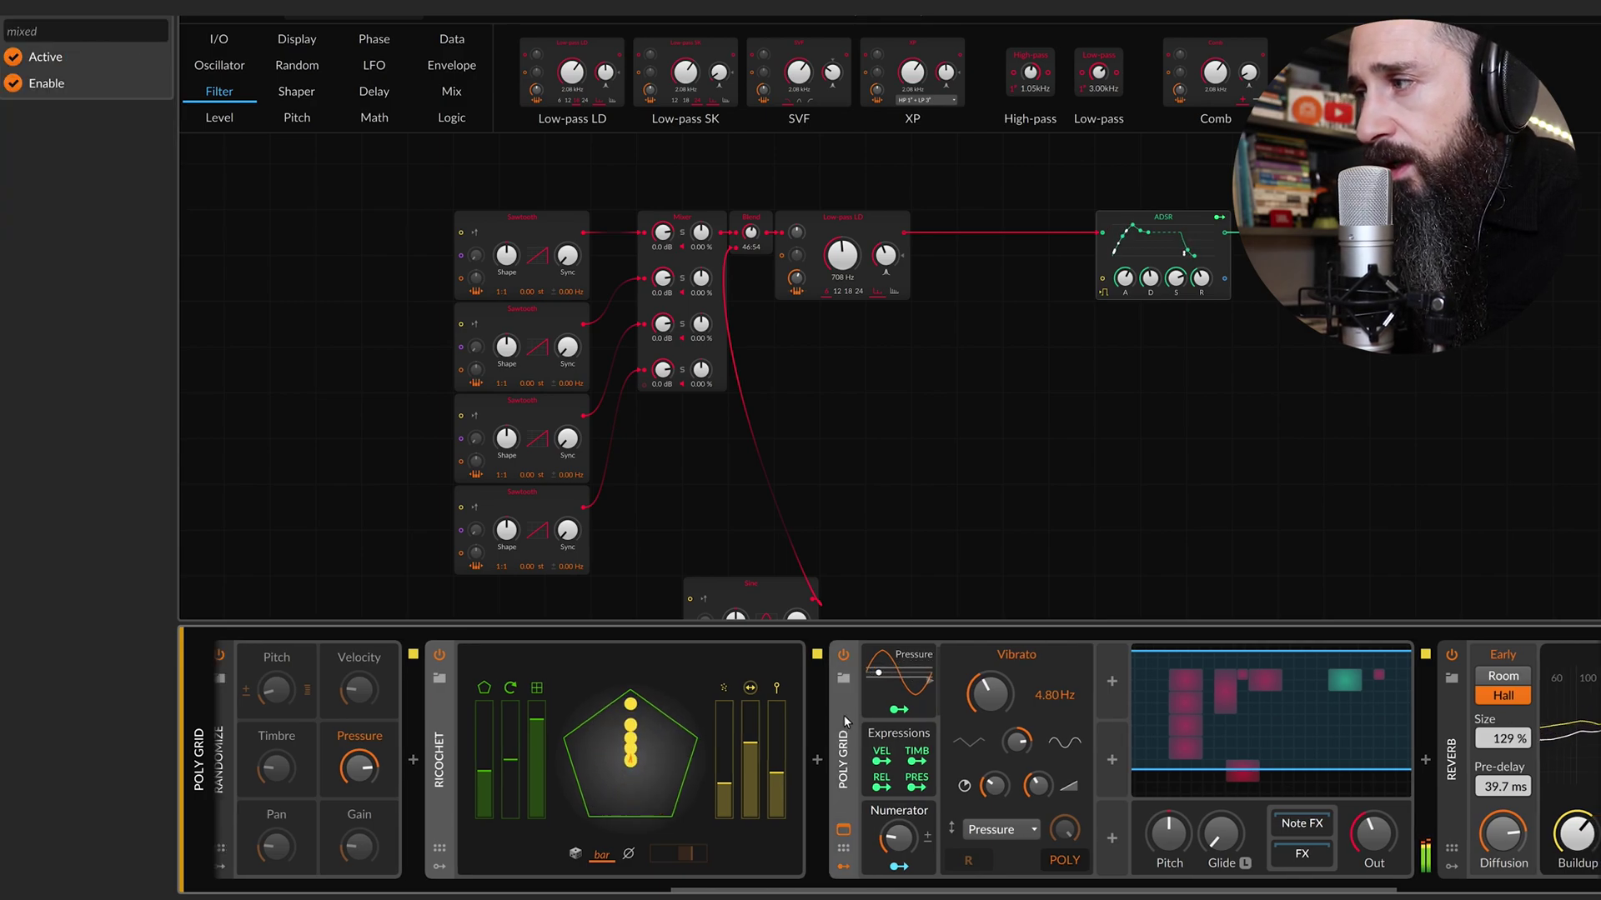
scroll(1178, 709, "left", 5)
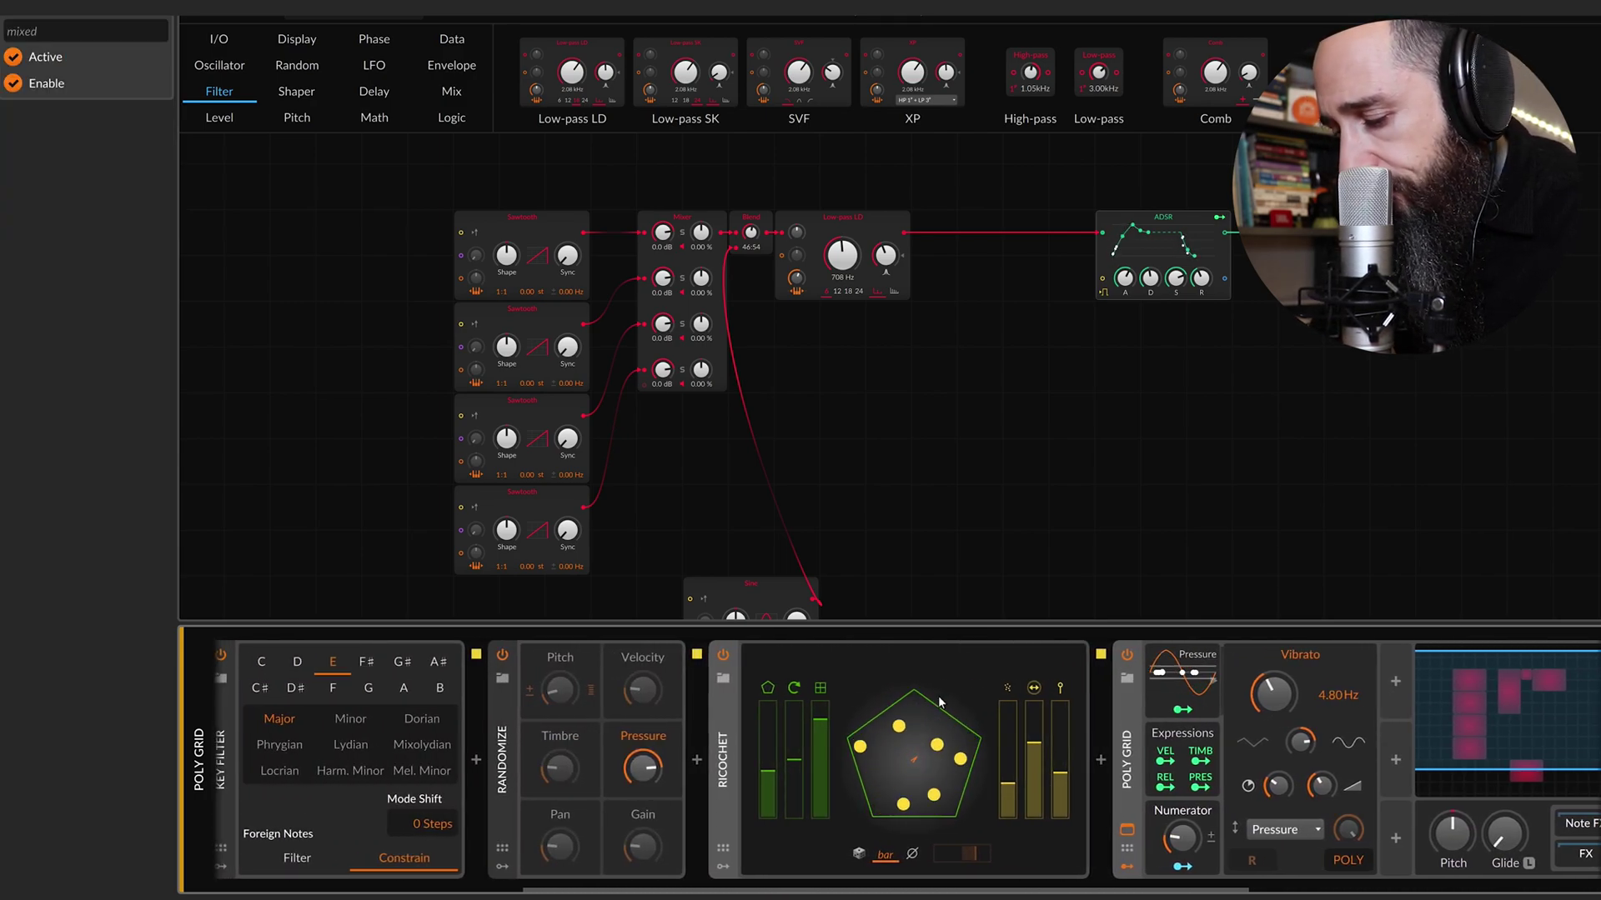
key("ctrl+g")
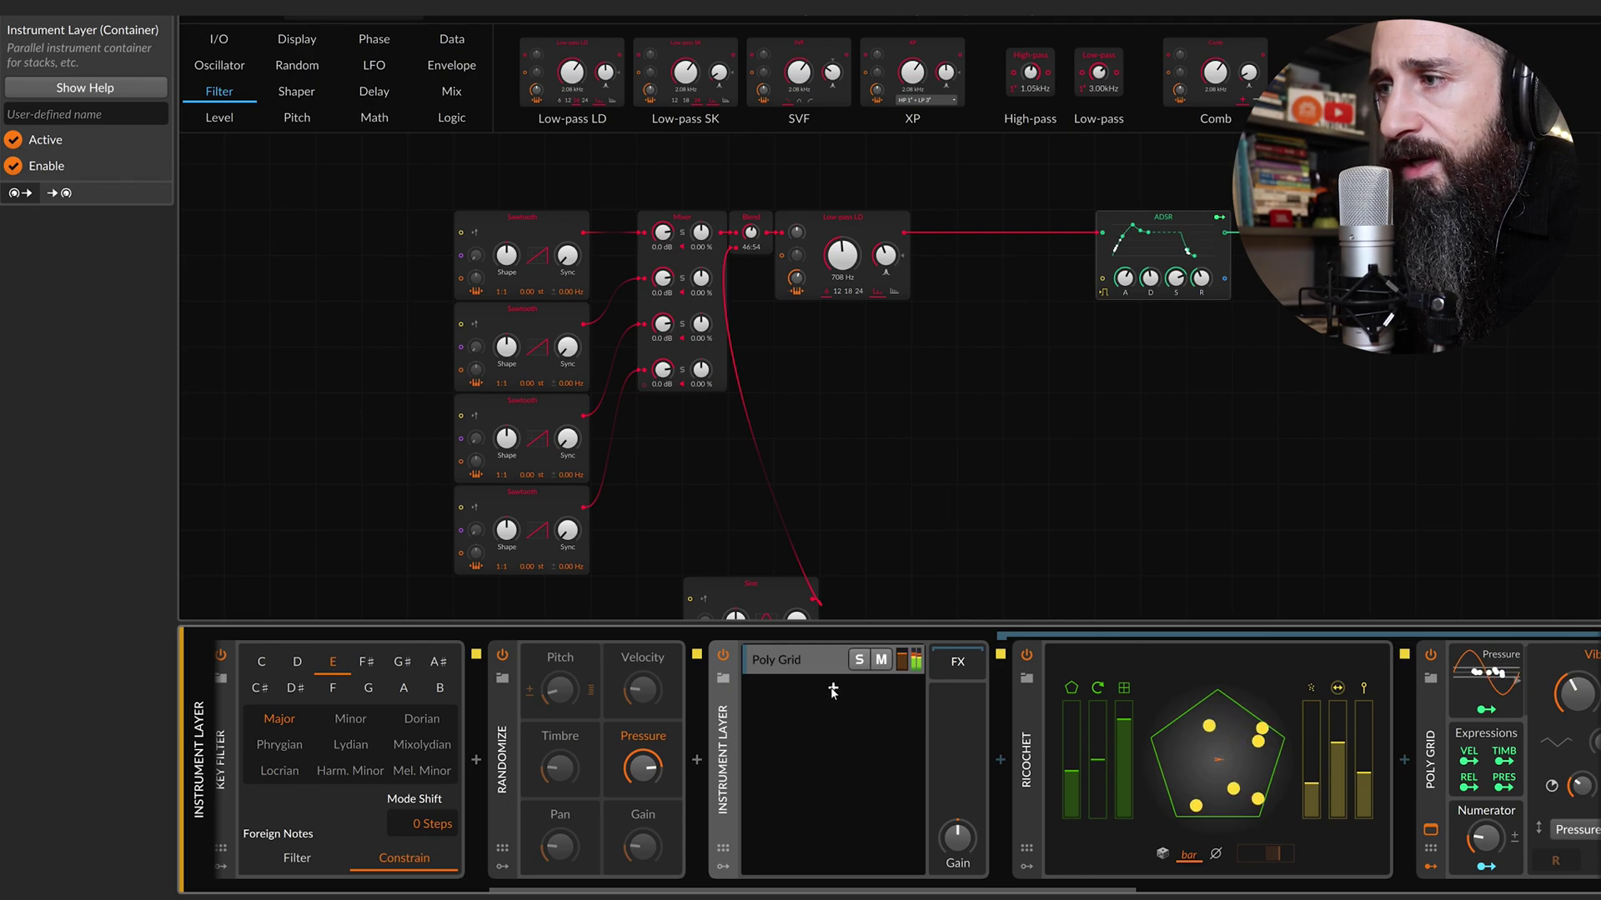
Add a second layer holding a new Poly Grid to the Instrument Layer.
left_click(833, 690)
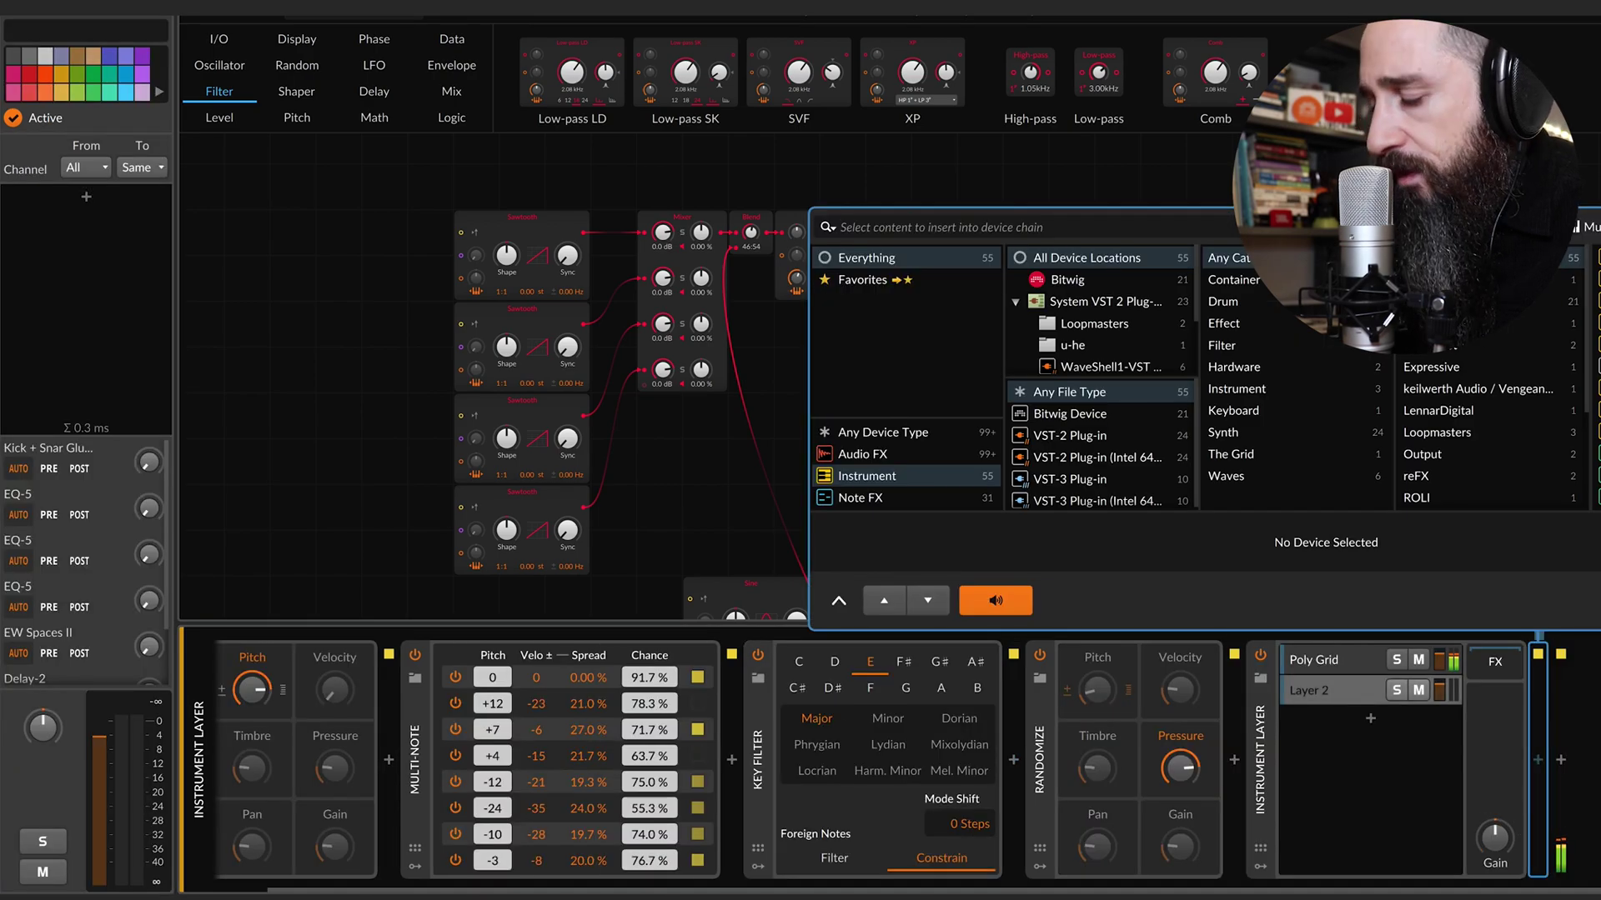
type("pol")
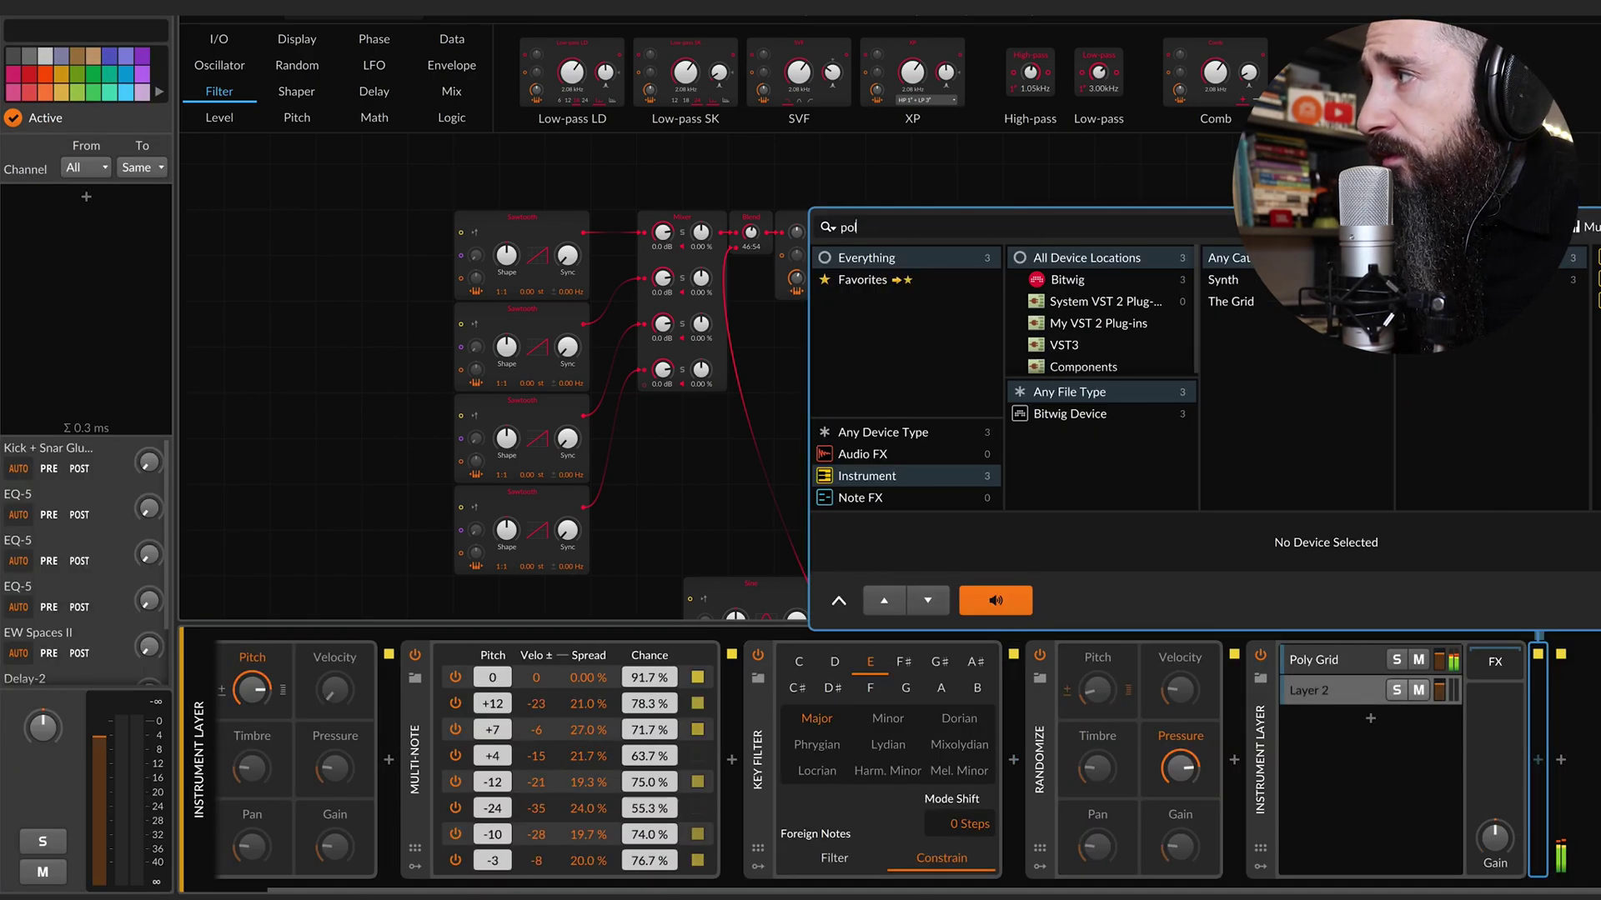
key("Return")
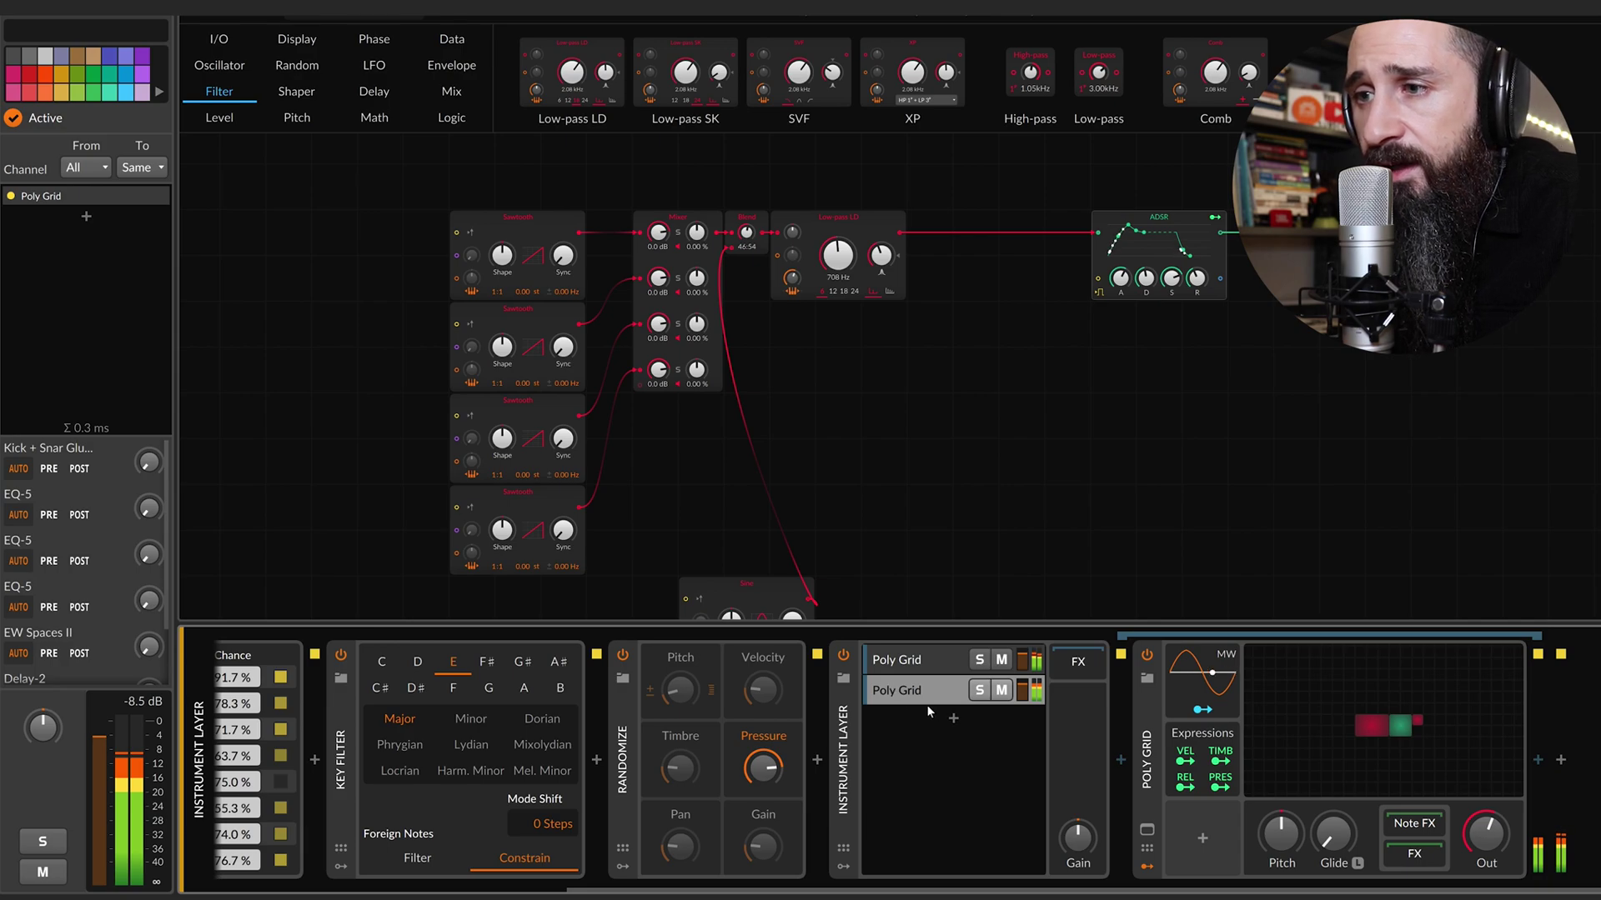
Insert a Strum note effect before the second layer's Poly Grid.
scroll(853, 677, "left", 6)
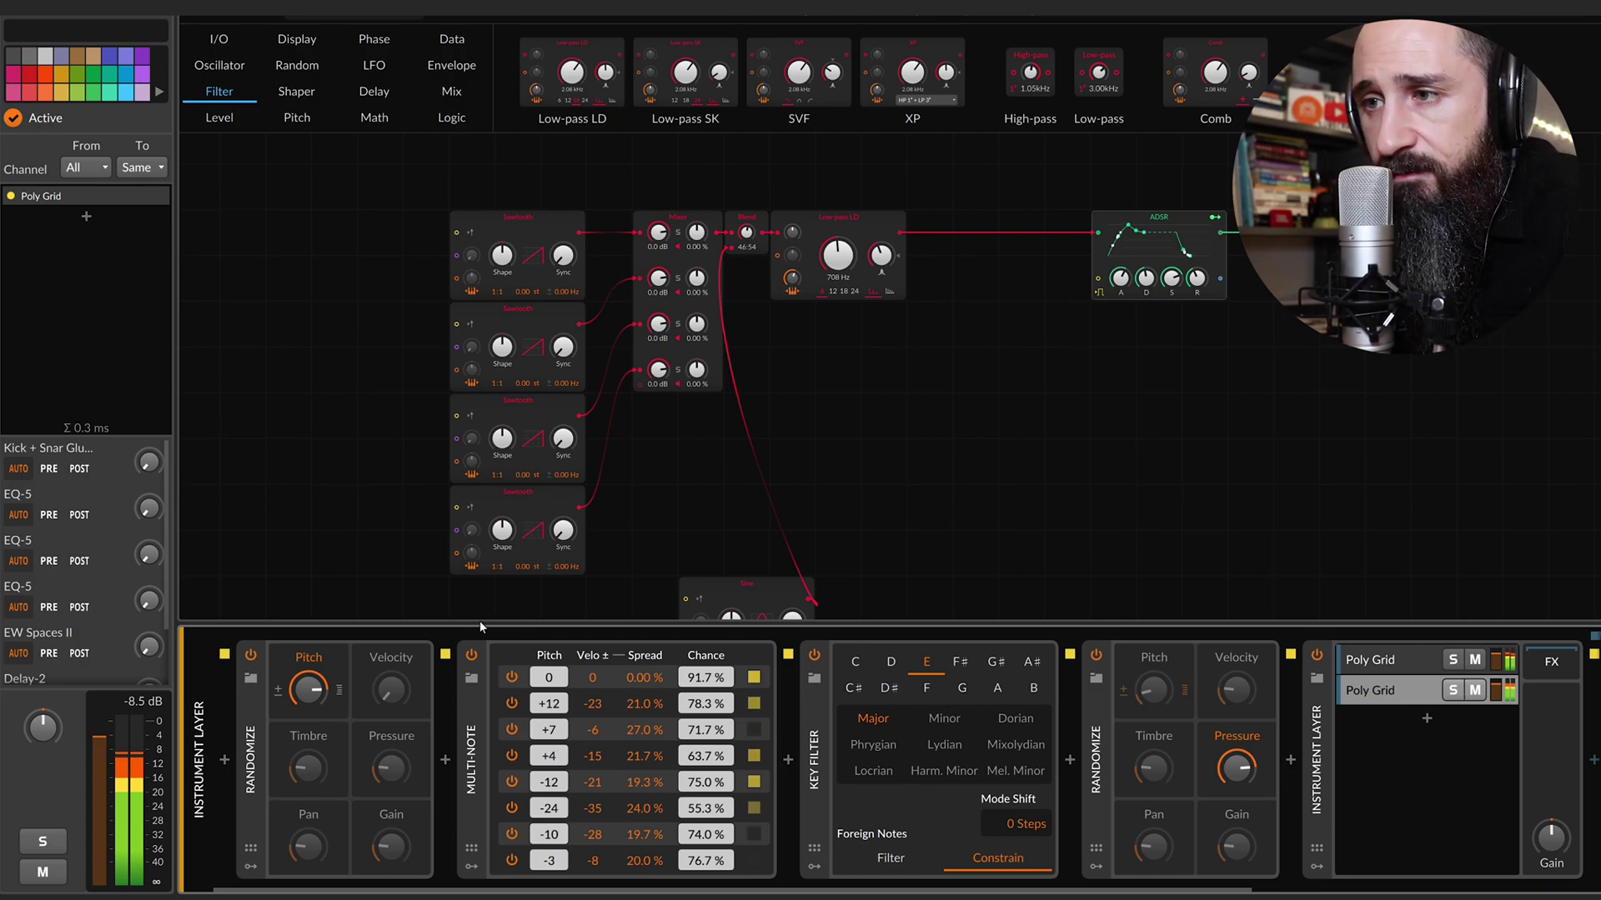
scroll(1375, 778, "right", 5)
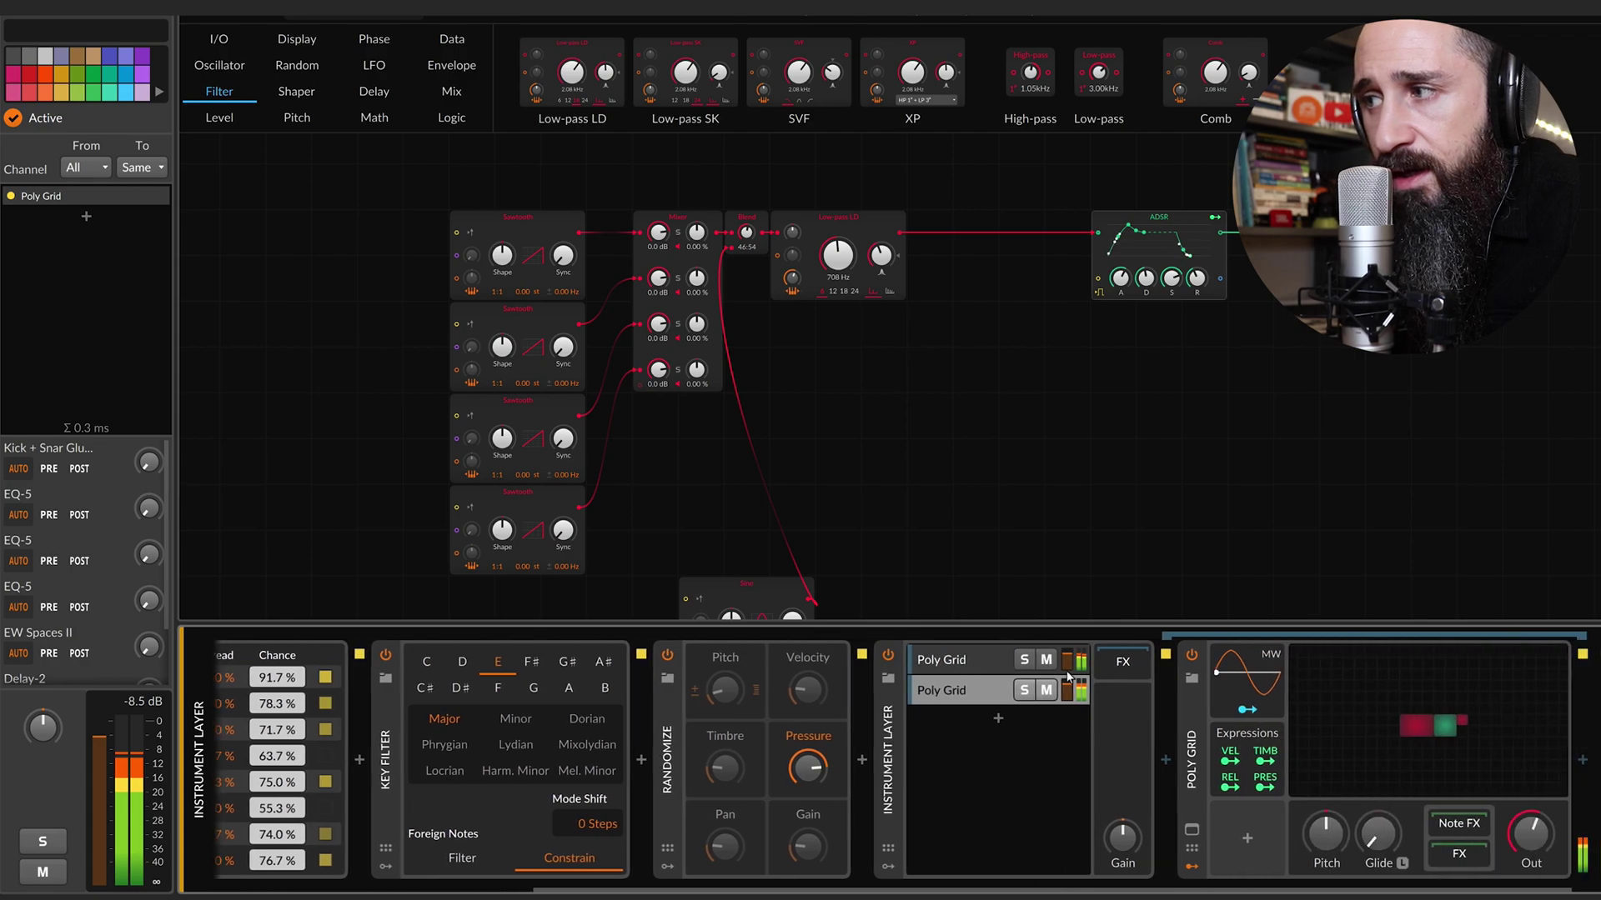
left_click(1165, 760)
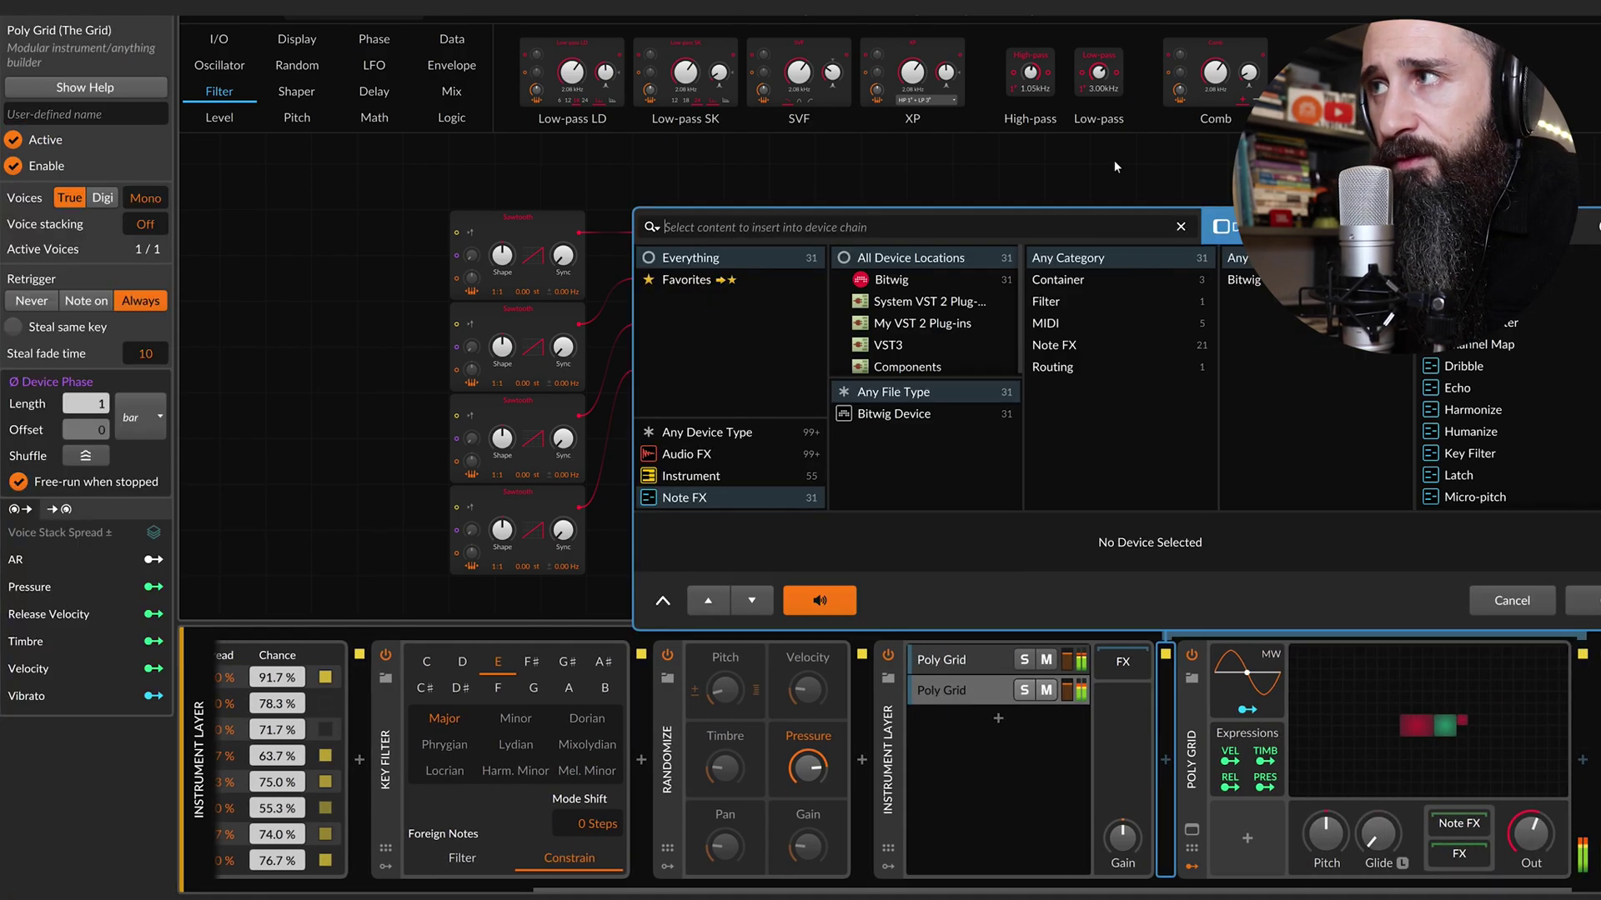
type("strum")
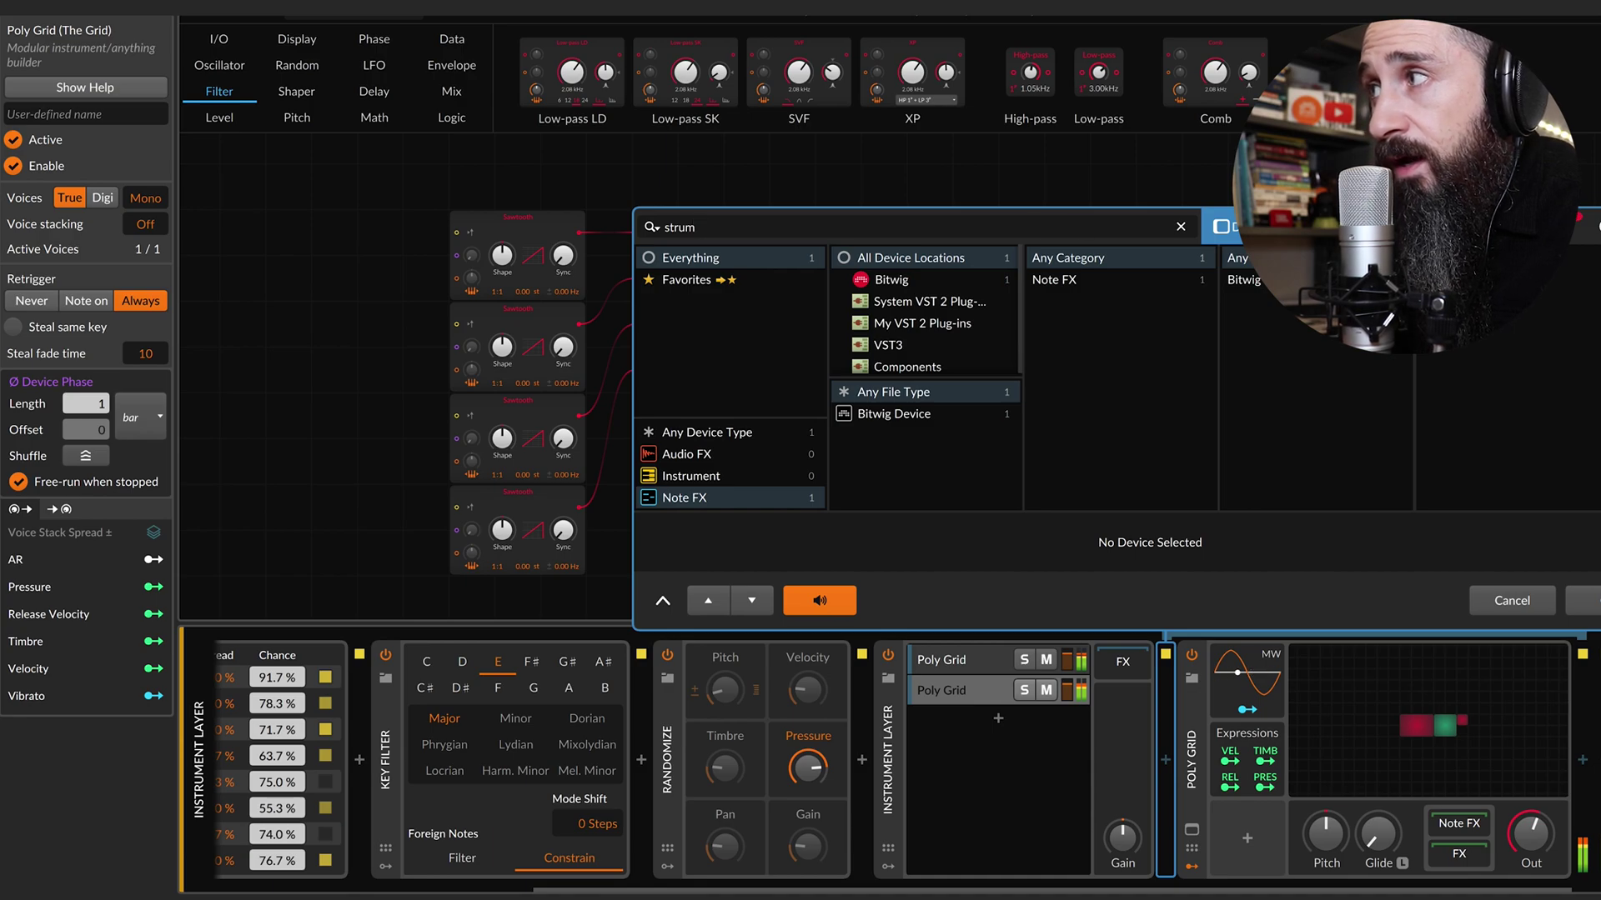
key("Return")
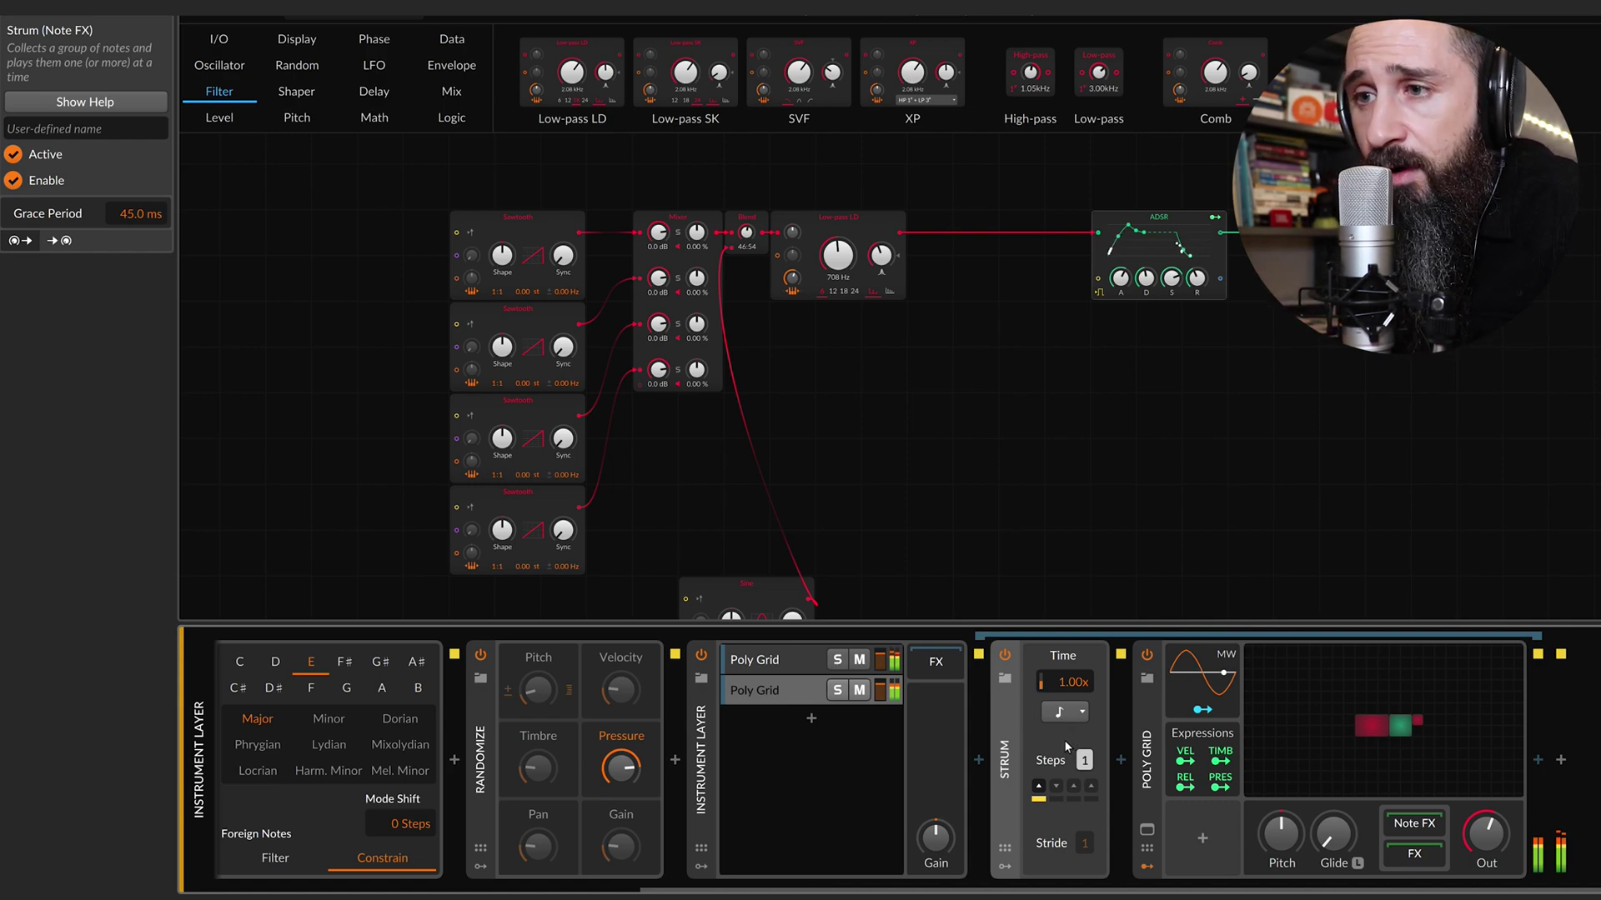
Set the second layer's Poly Grid to 9 voices and Strum's time unit to dotted 8th note.
scroll(942, 734, "left", 3)
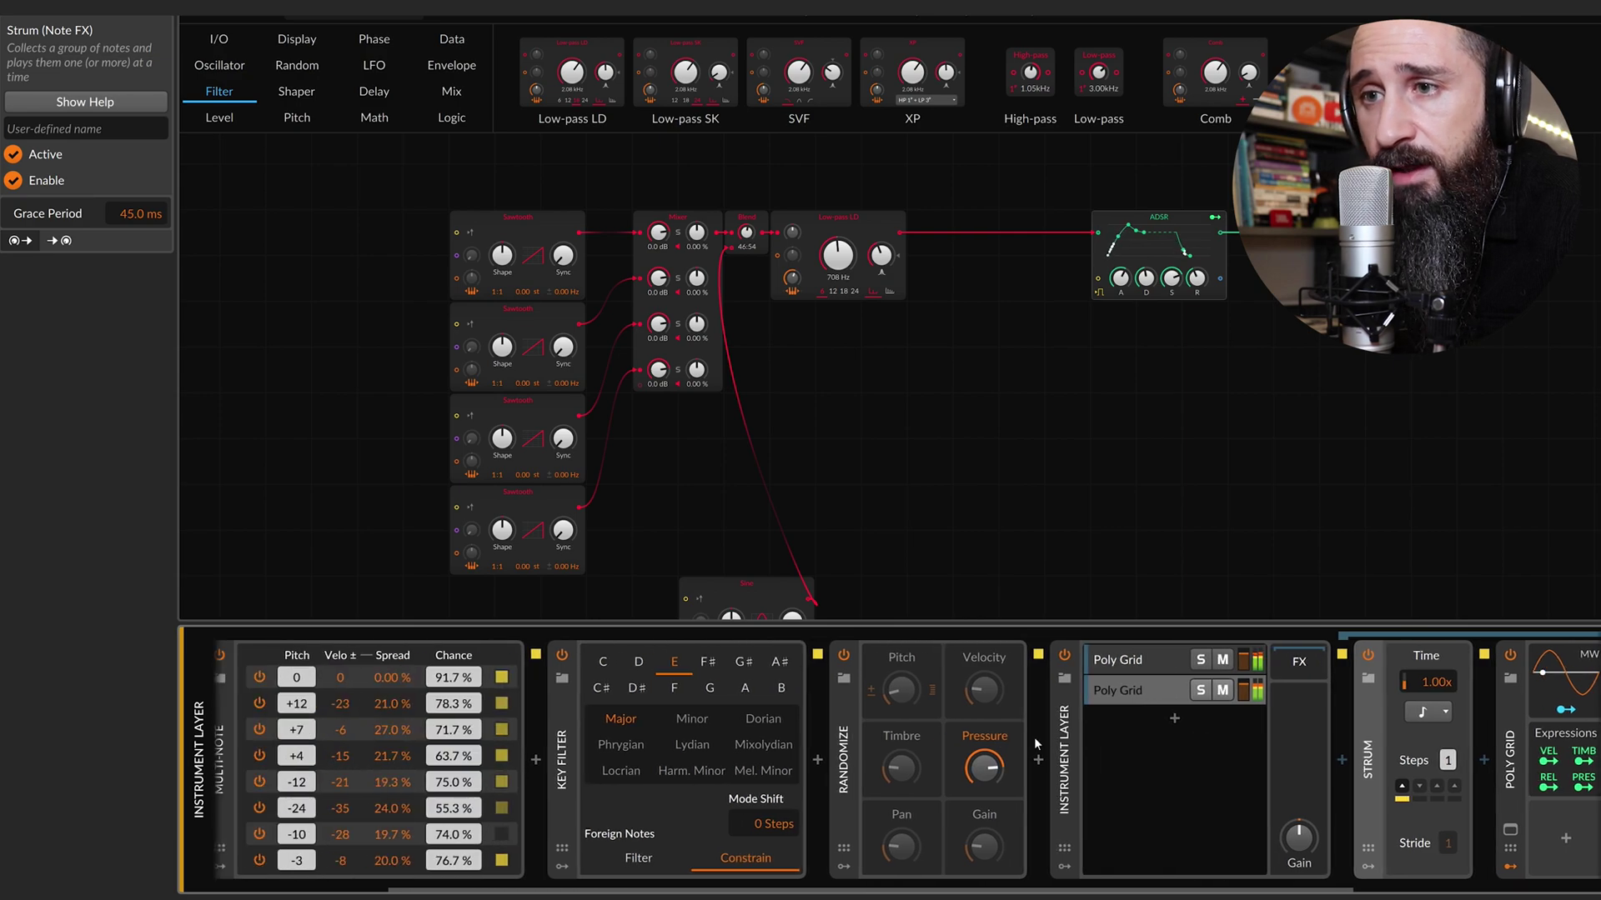
scroll(943, 734, "left", 2)
scroll(1294, 682, "right", 5)
scroll(1320, 686, "right", 1)
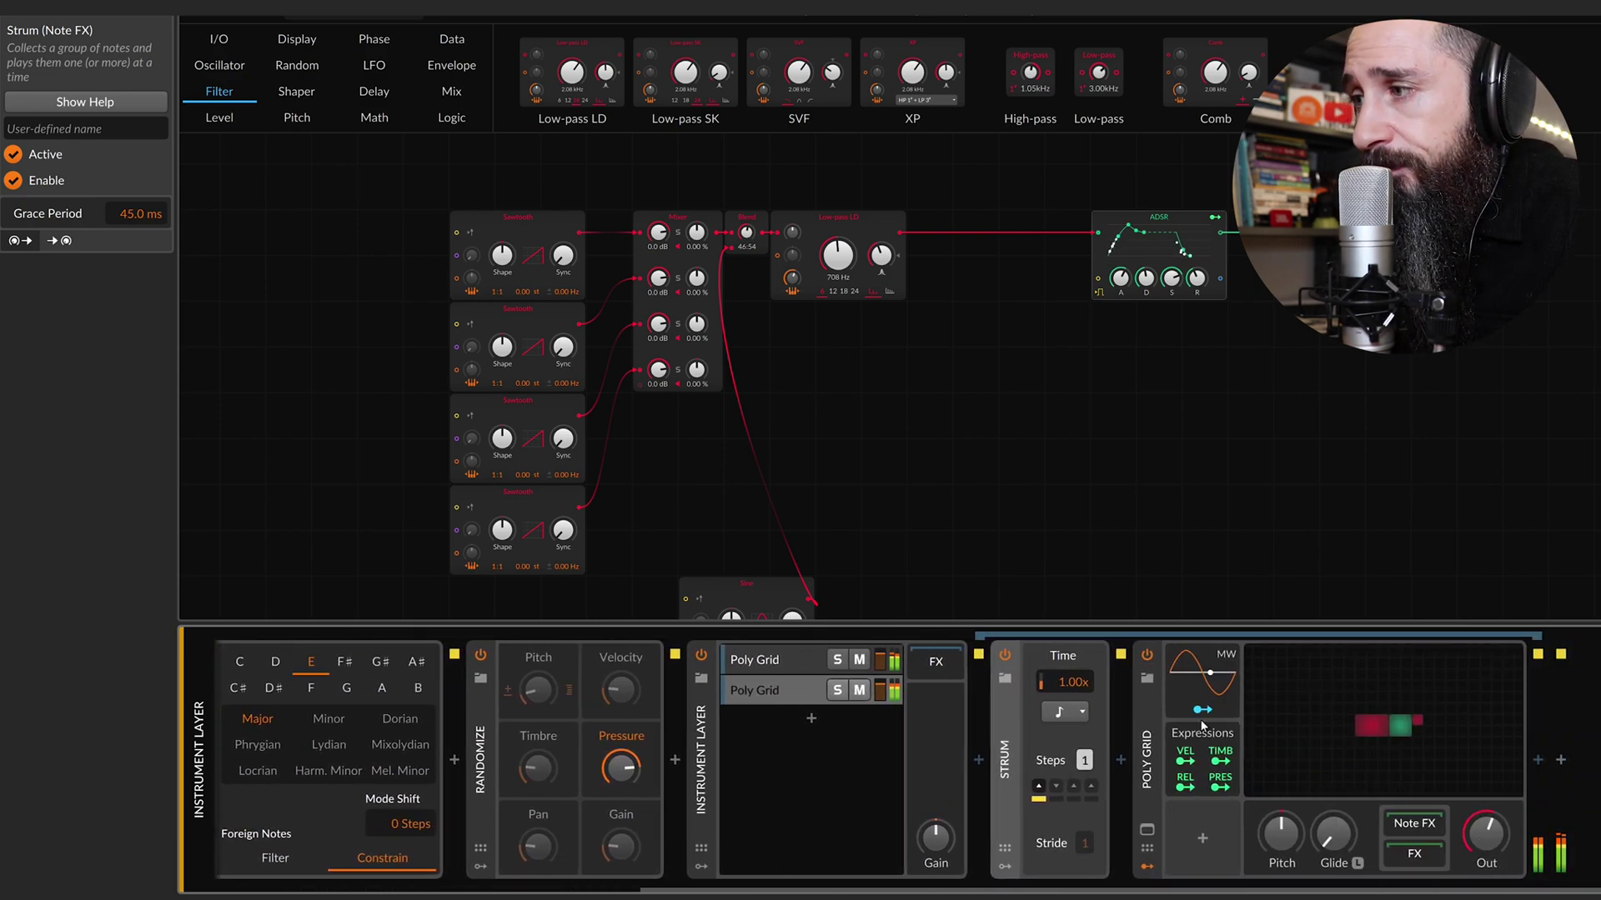
left_click(1145, 708)
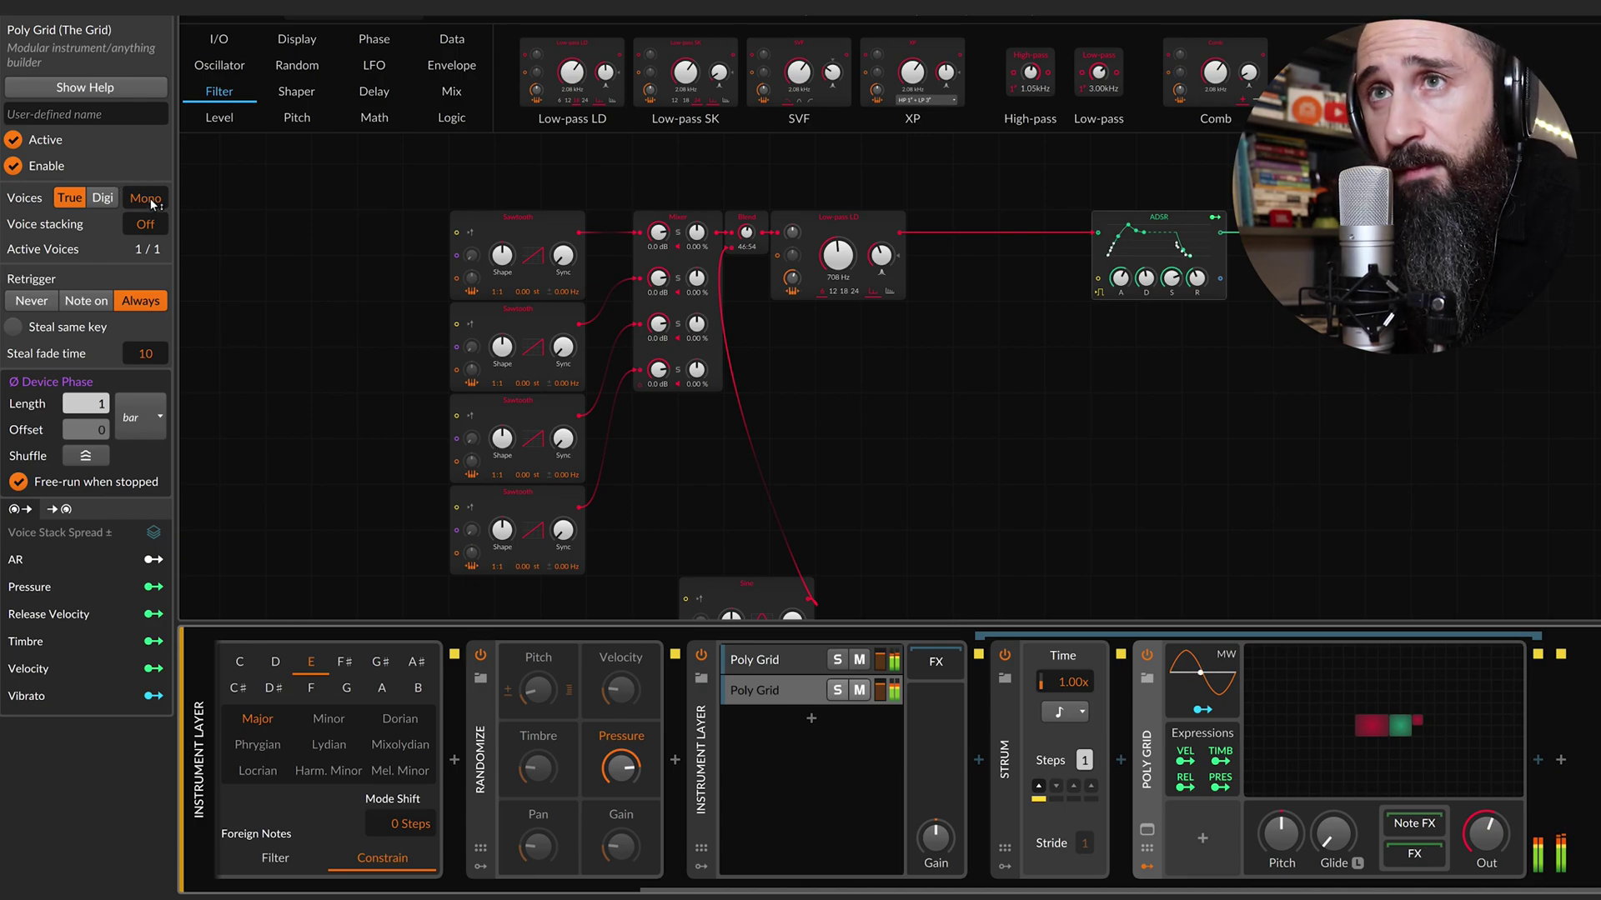
left_click_drag(151, 200, 151, 173)
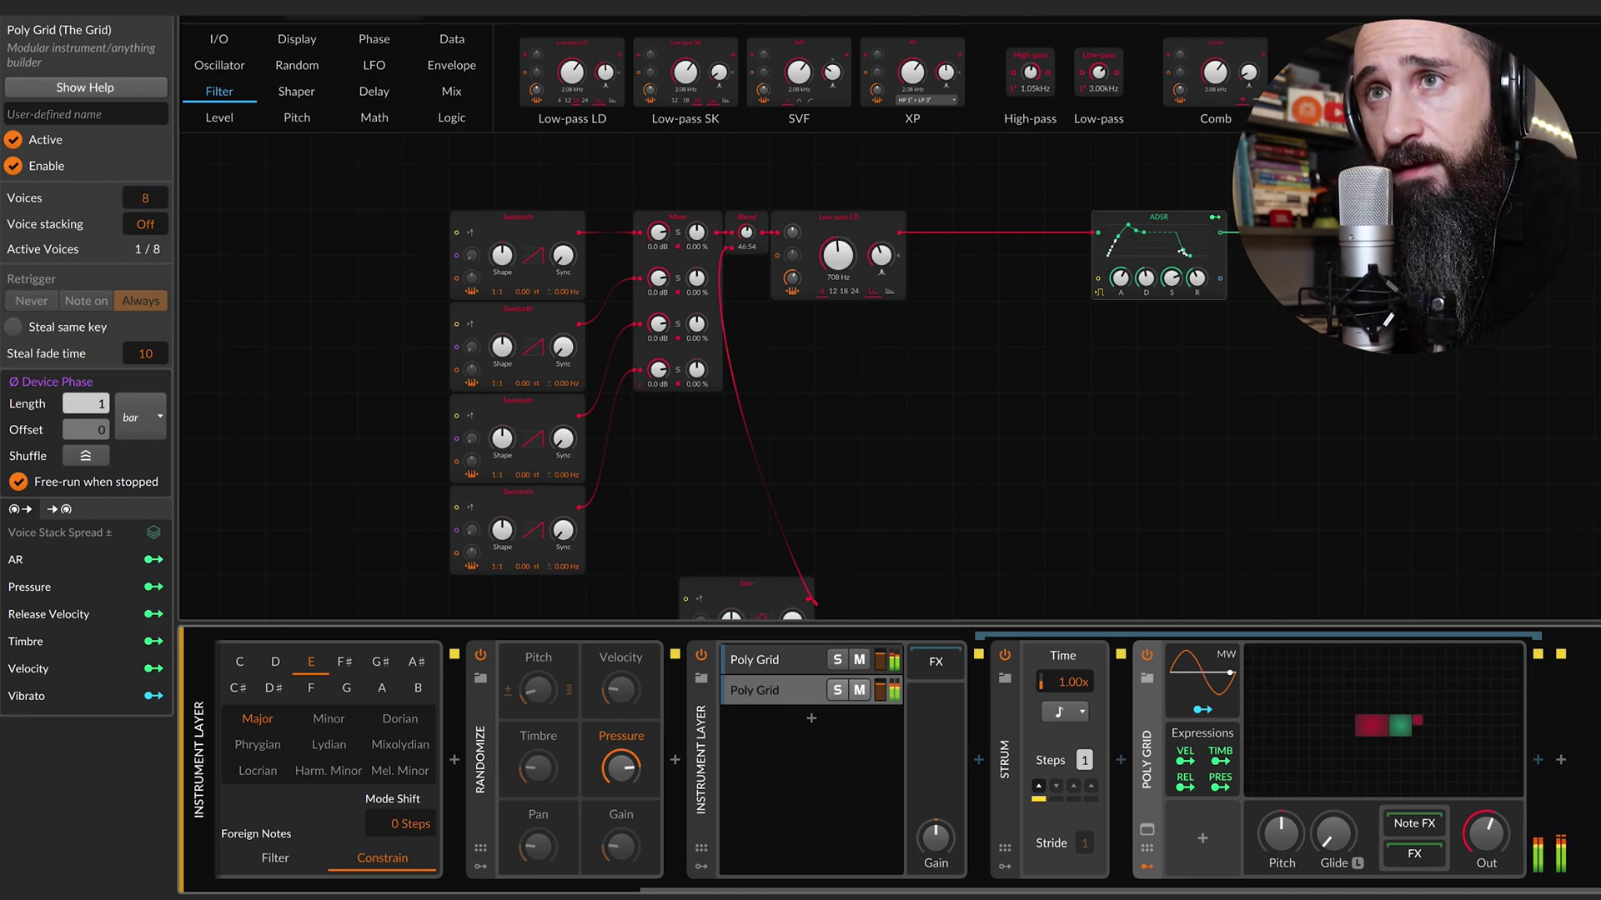
scroll(1070, 665, "right", 1)
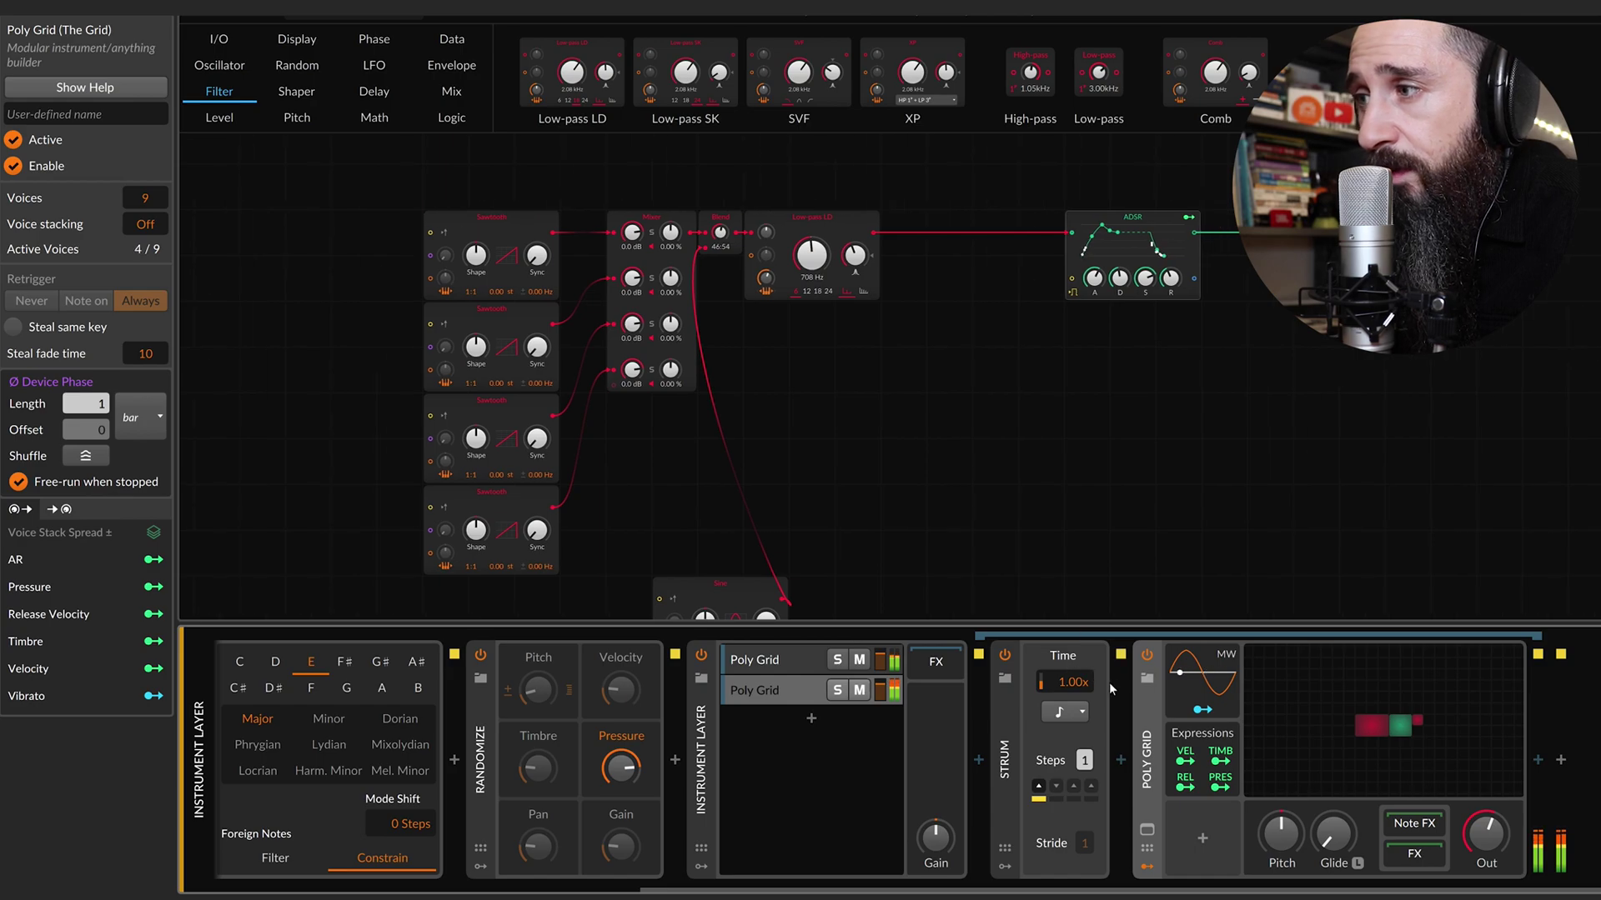
left_click(1081, 719)
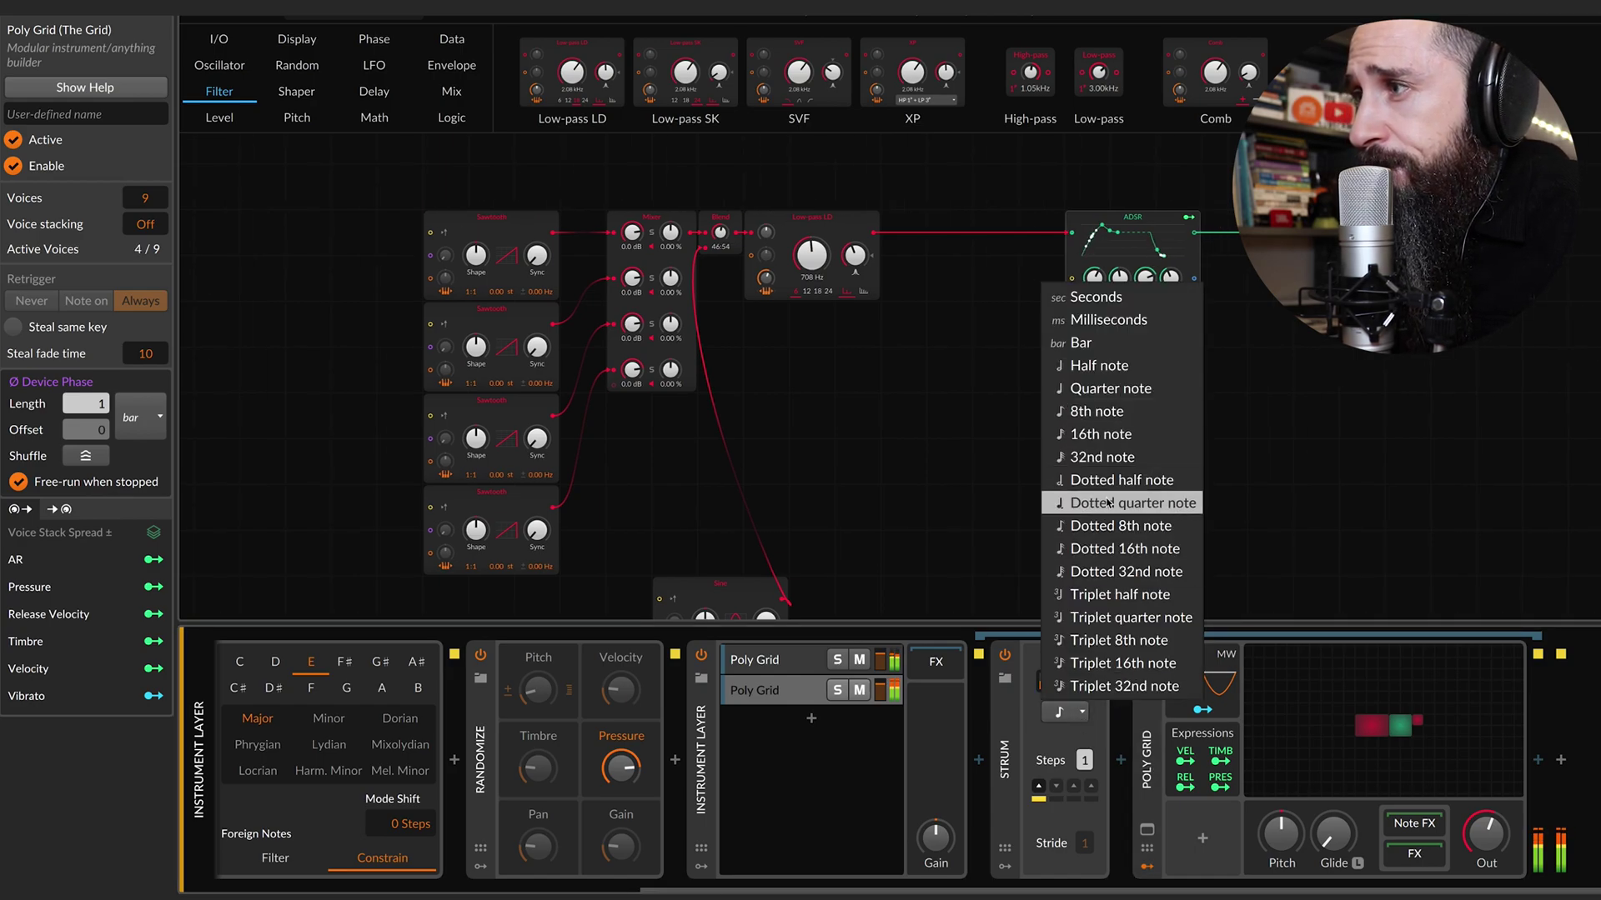
left_click(1111, 525)
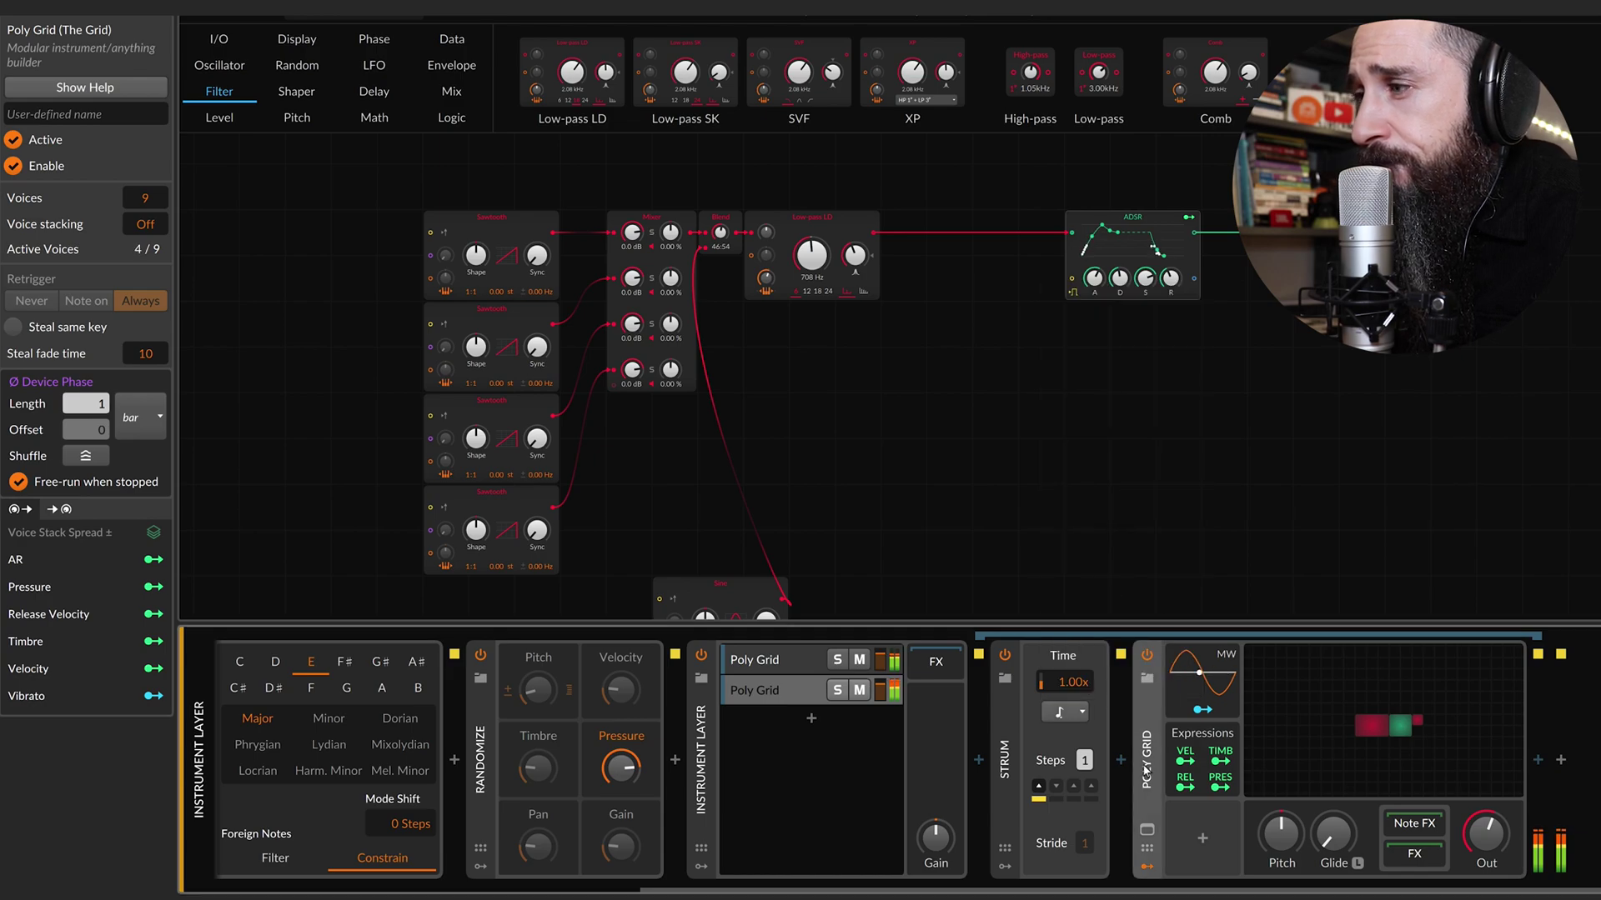
Open the second layer's Poly Grid patch and move the AR envelope farther from the Triangle oscillator.
left_click(1302, 729)
left_click_drag(1007, 269, 1079, 366)
left_click_drag(964, 312, 1189, 322)
Try an ADSR in place of the AR envelope, and replace it with a Pluck envelope.
right_click(1180, 313)
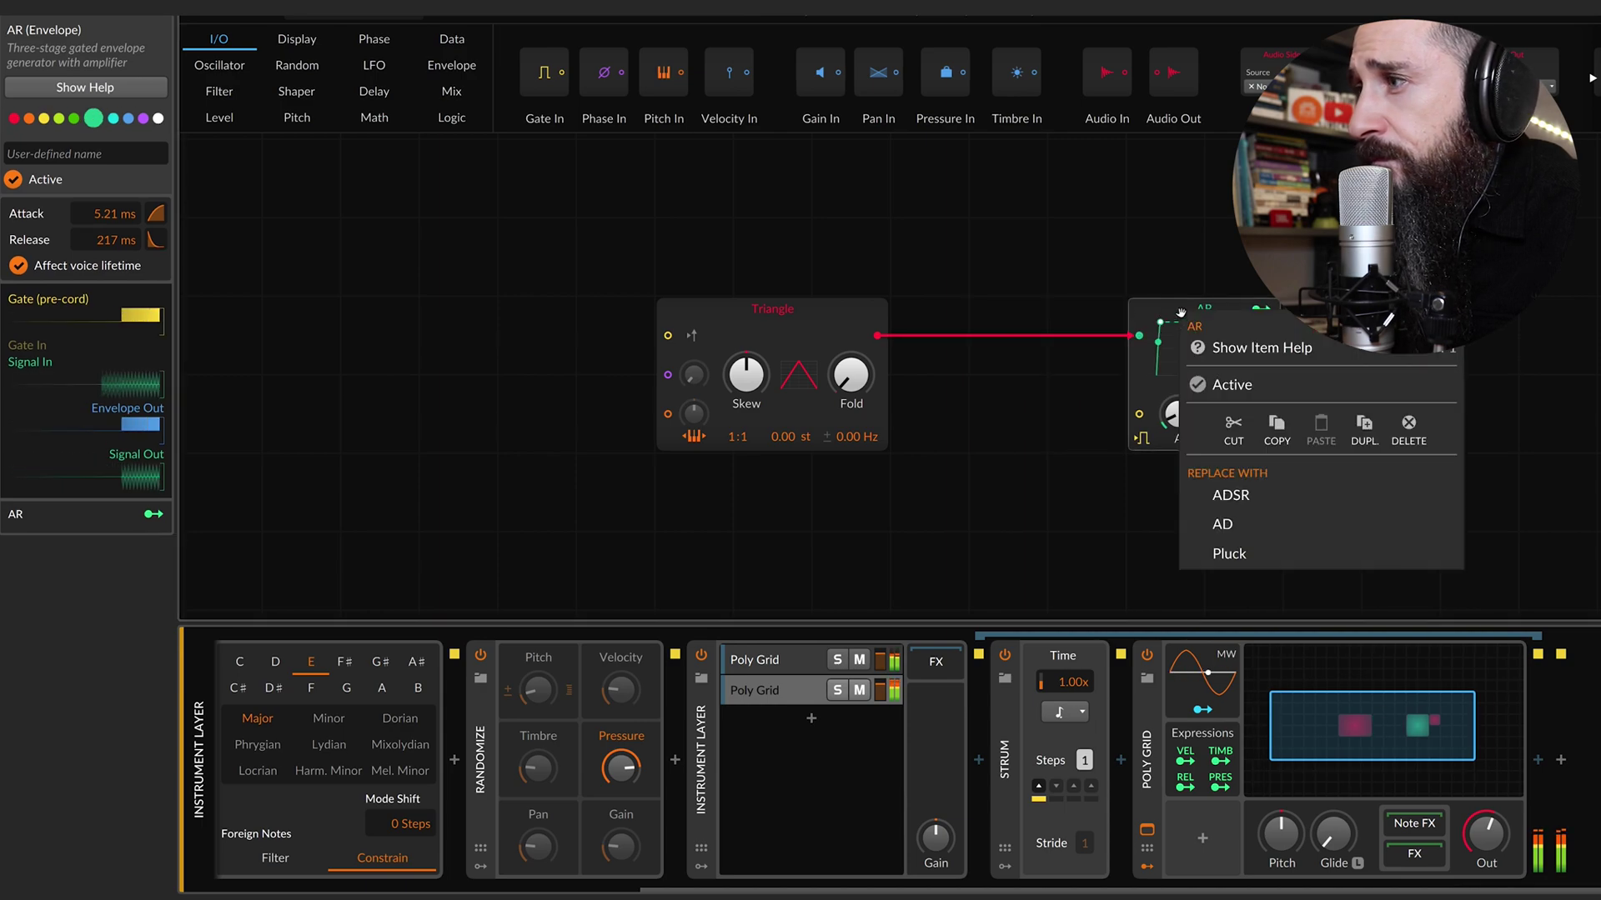
left_click(1230, 495)
left_click_drag(1230, 418, 1230, 400)
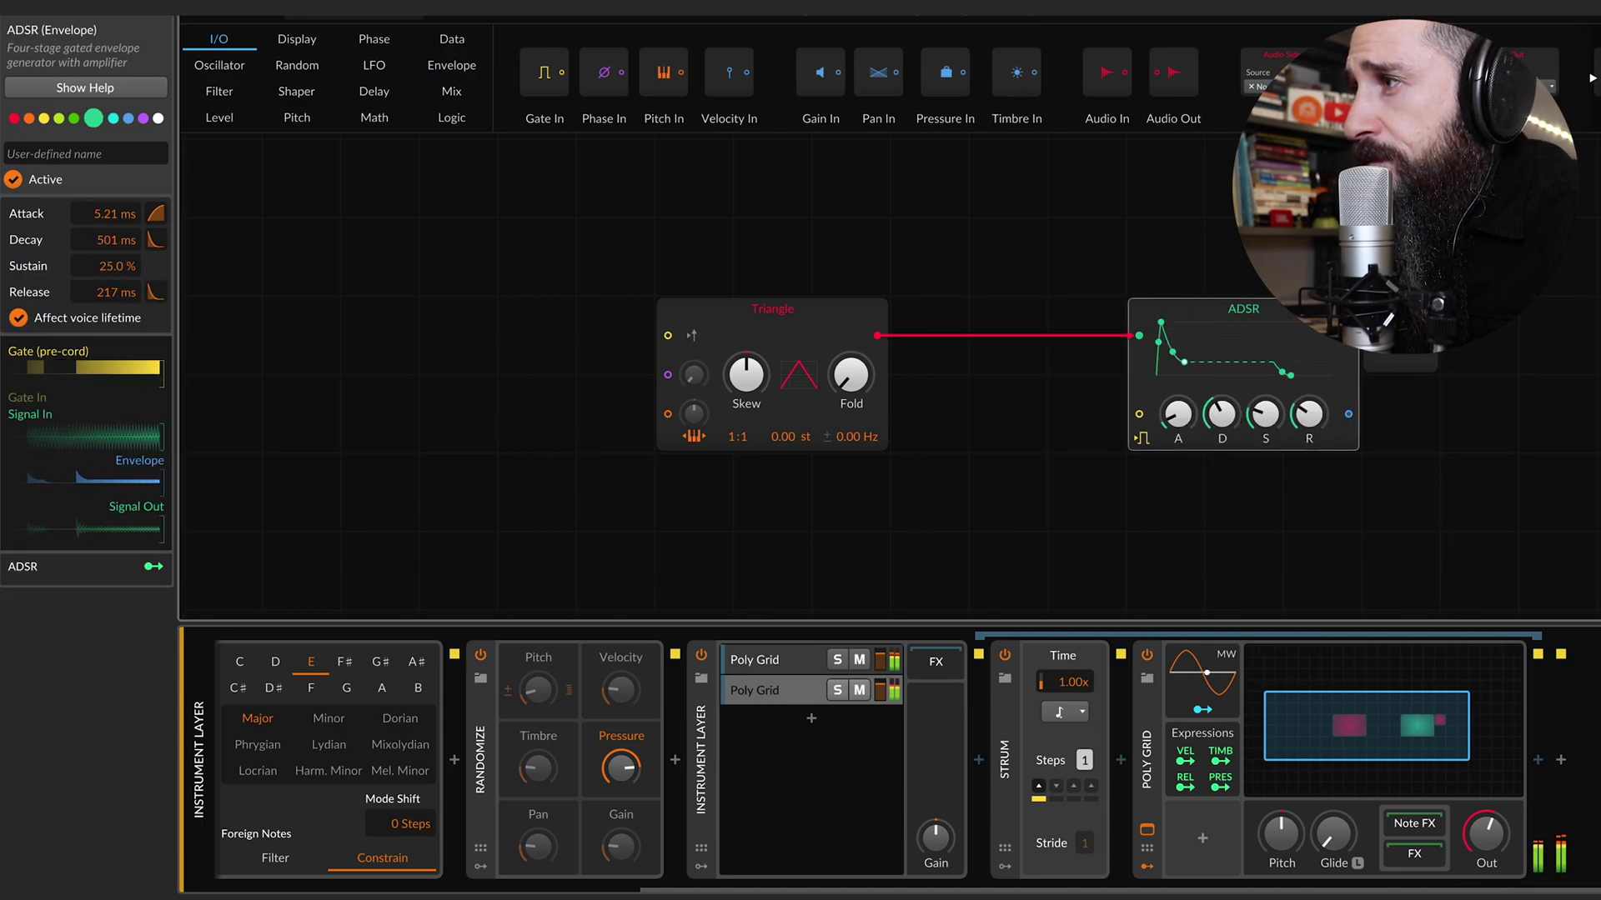
right_click(1236, 317)
left_click(1285, 559)
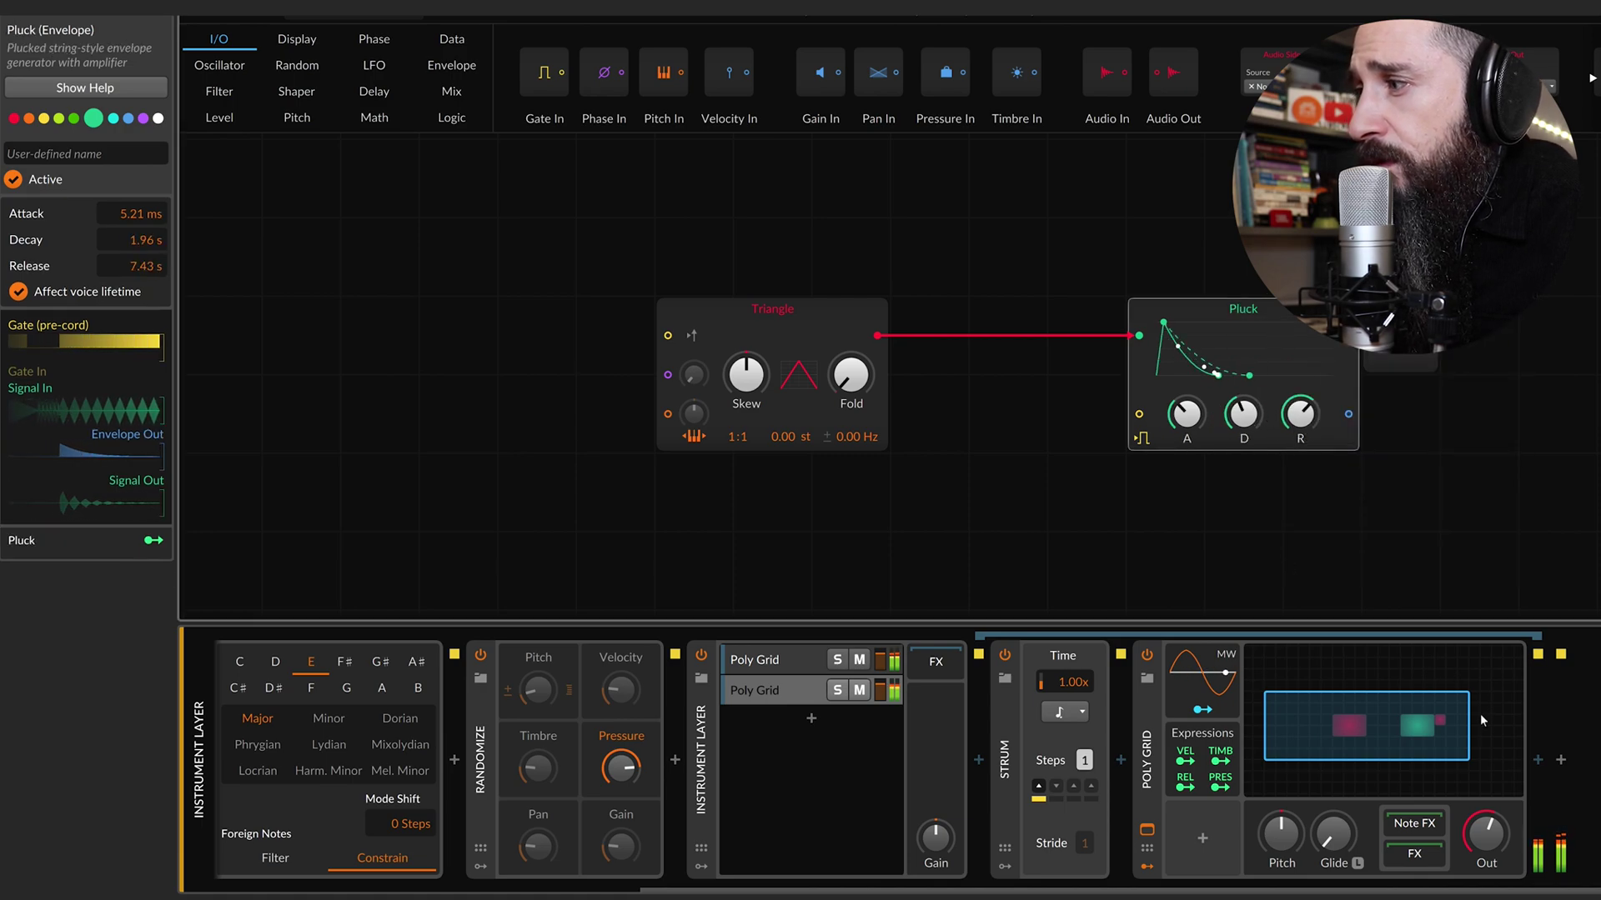
Insert a Delay-2 after the second layer's Poly Grid, with the left delay at 6 steps and the right at 8.
left_click(1537, 759)
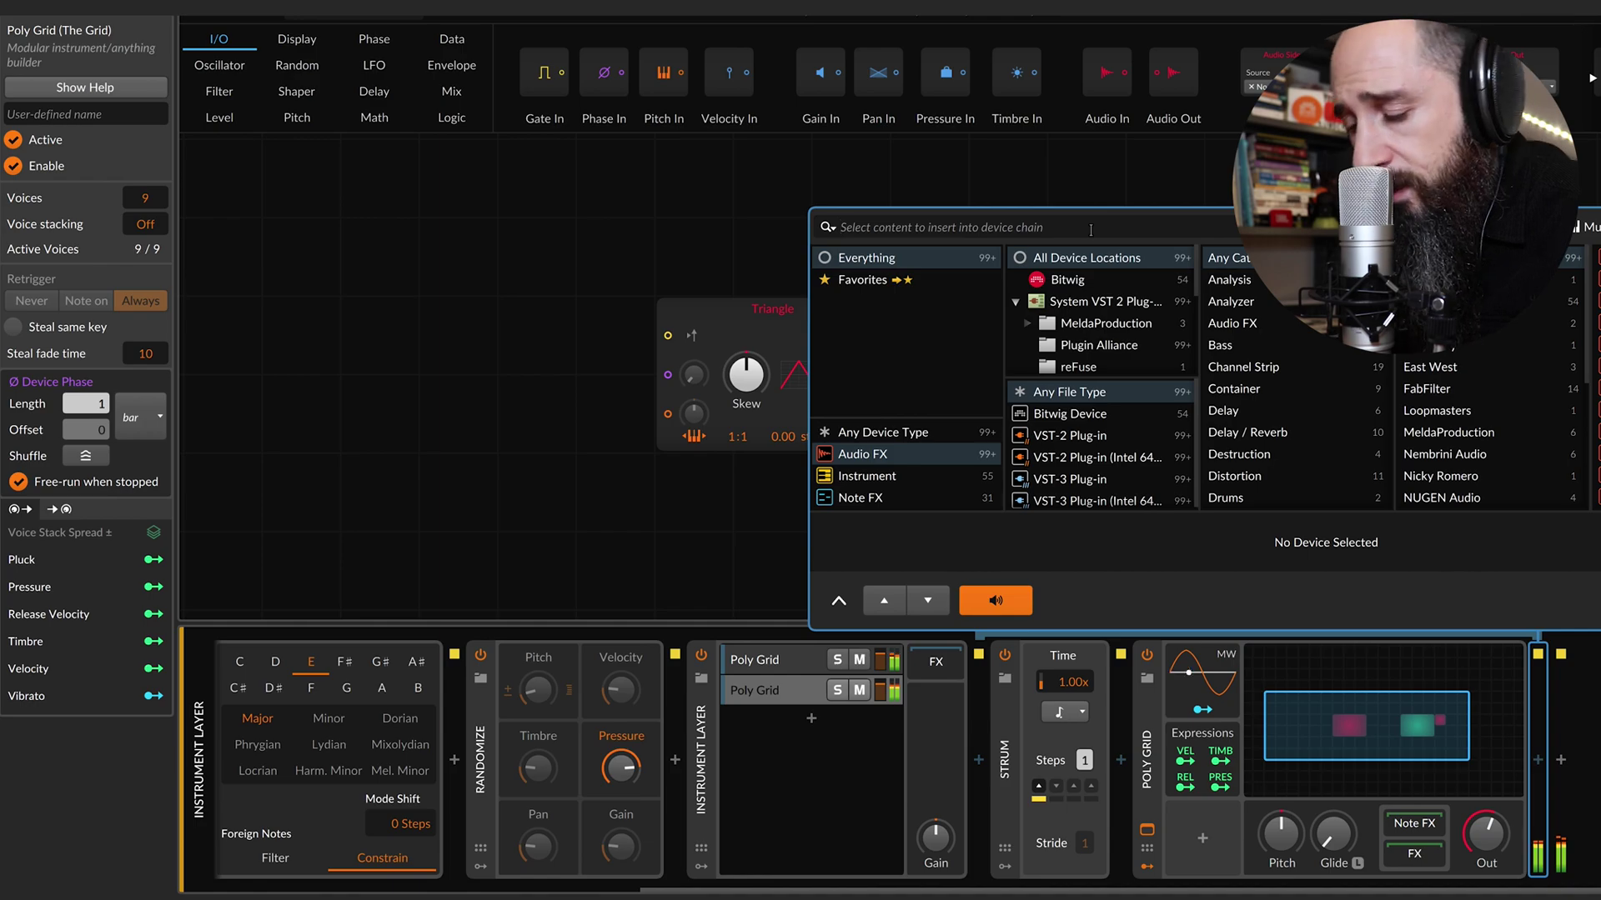
type("del")
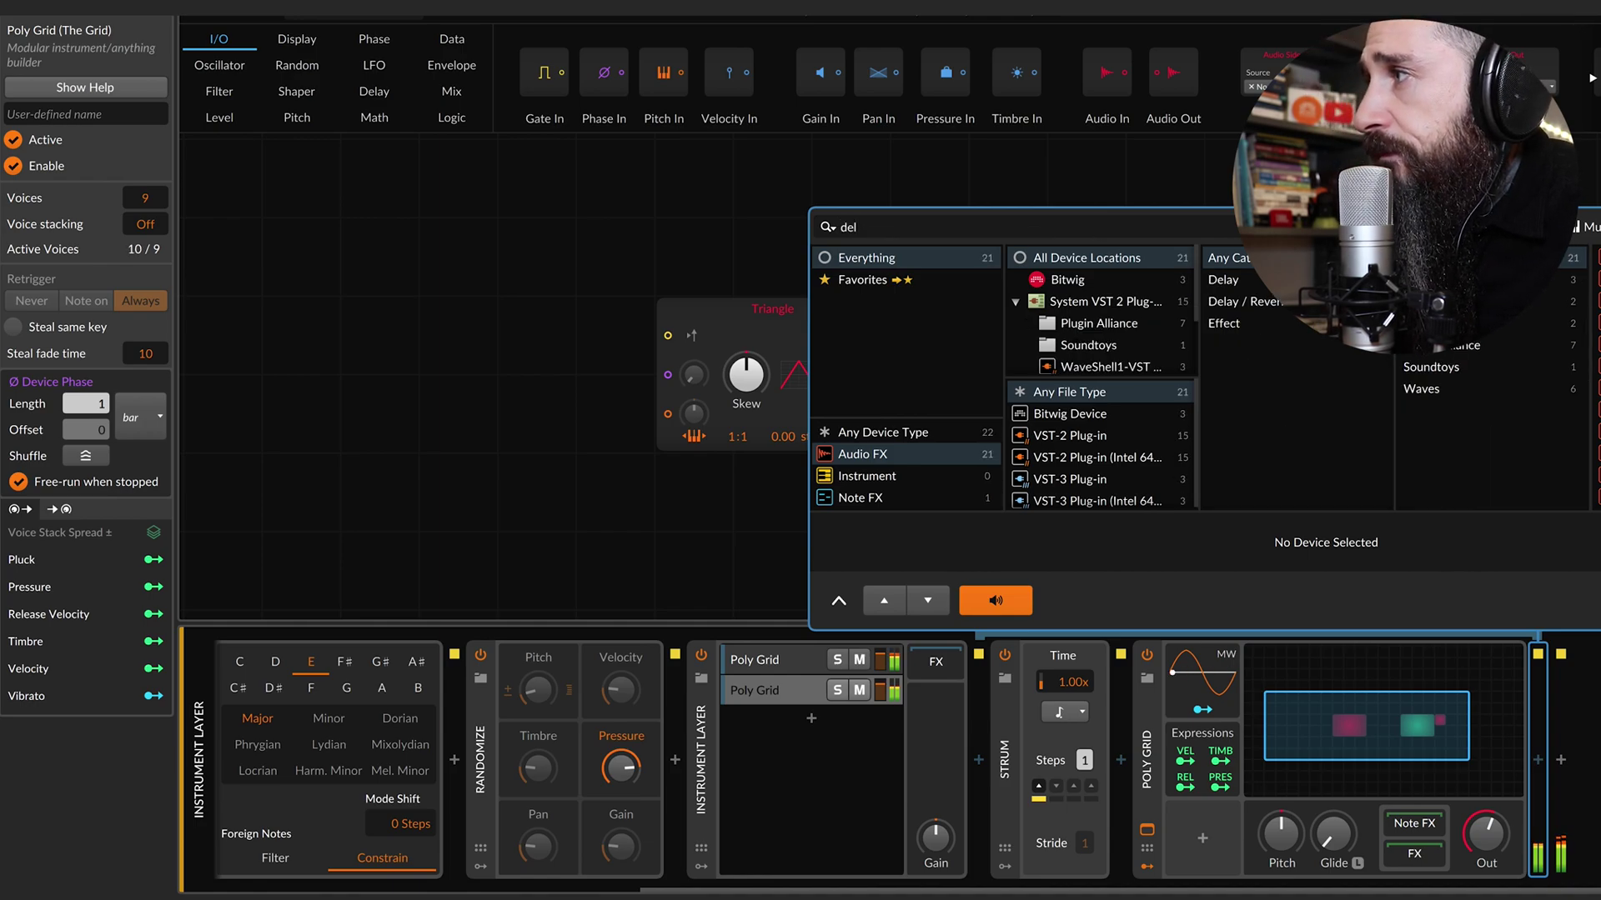
key("Down")
key("Return")
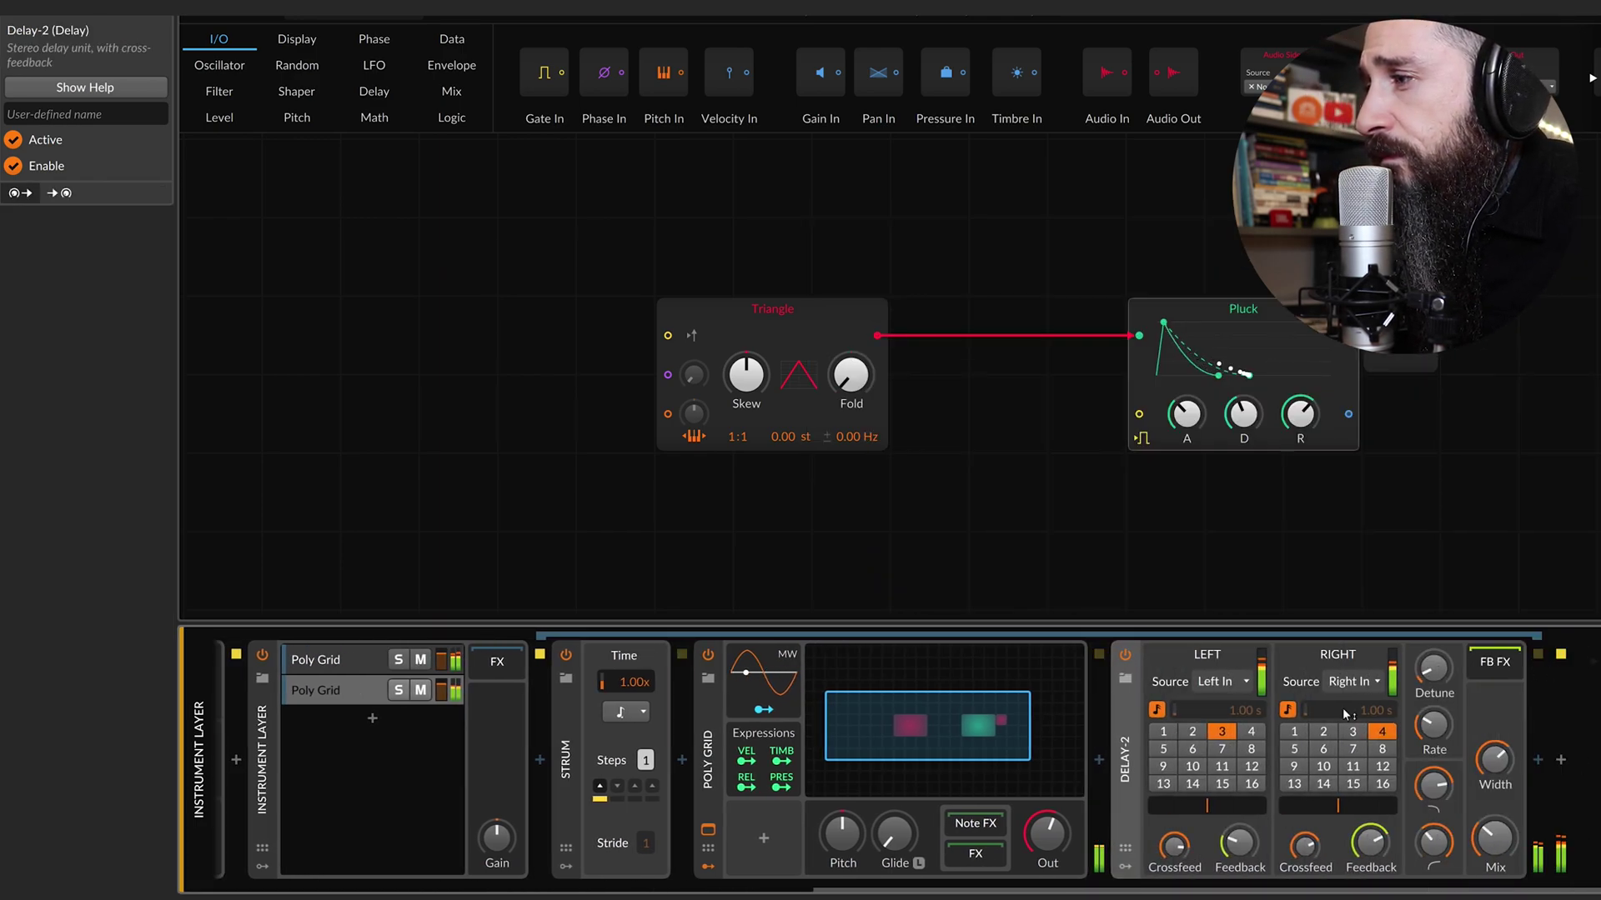
left_click(1193, 750)
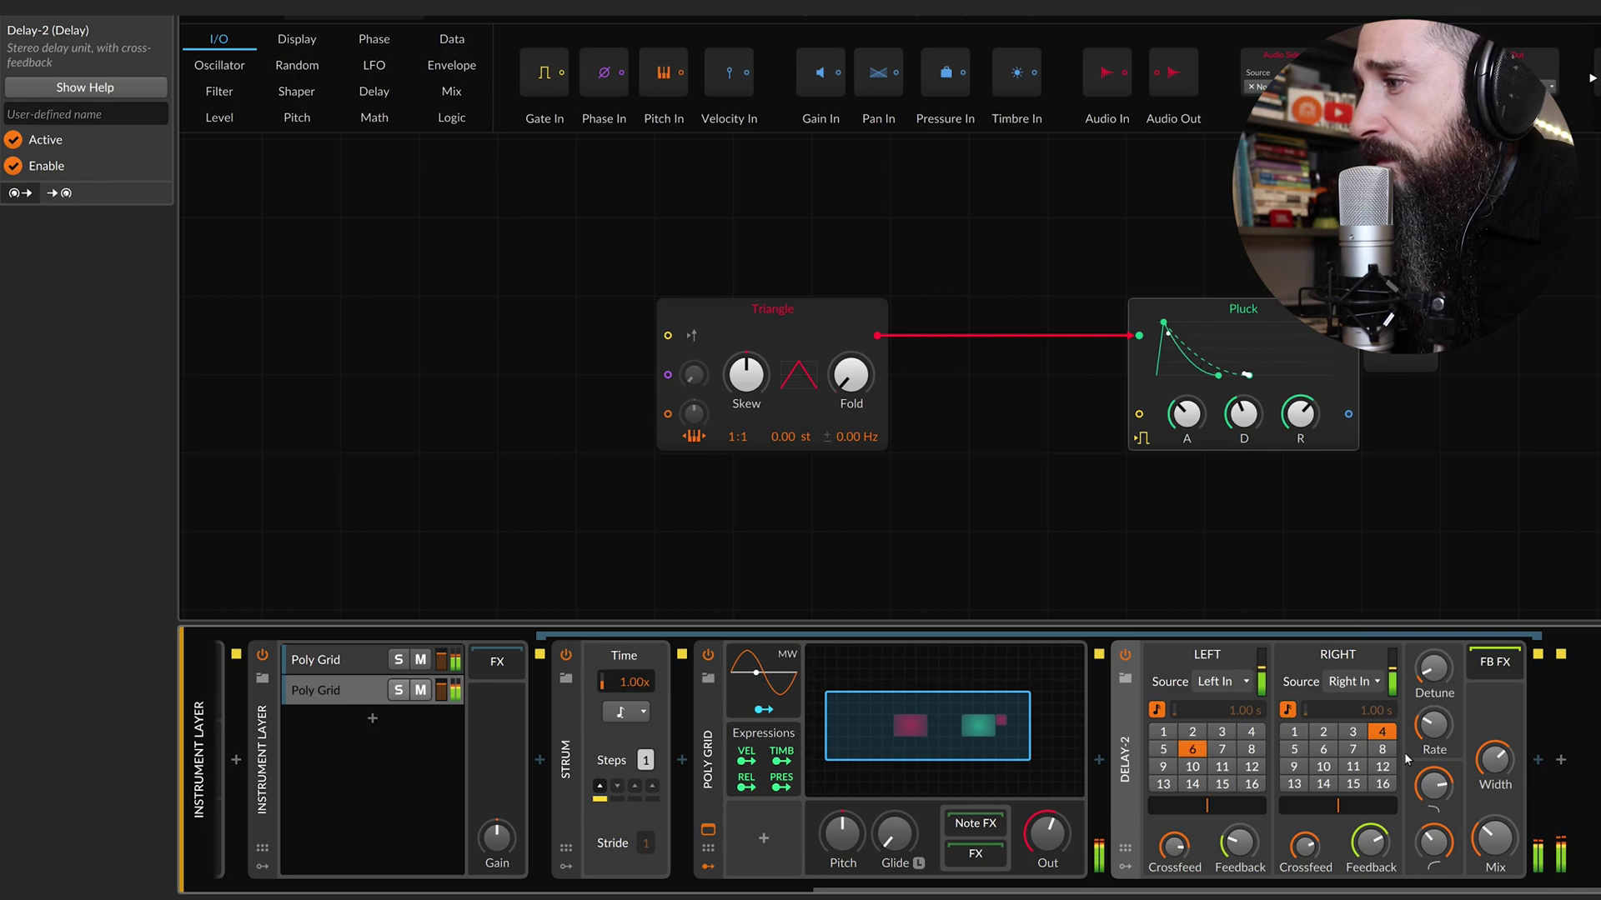
left_click(1382, 748)
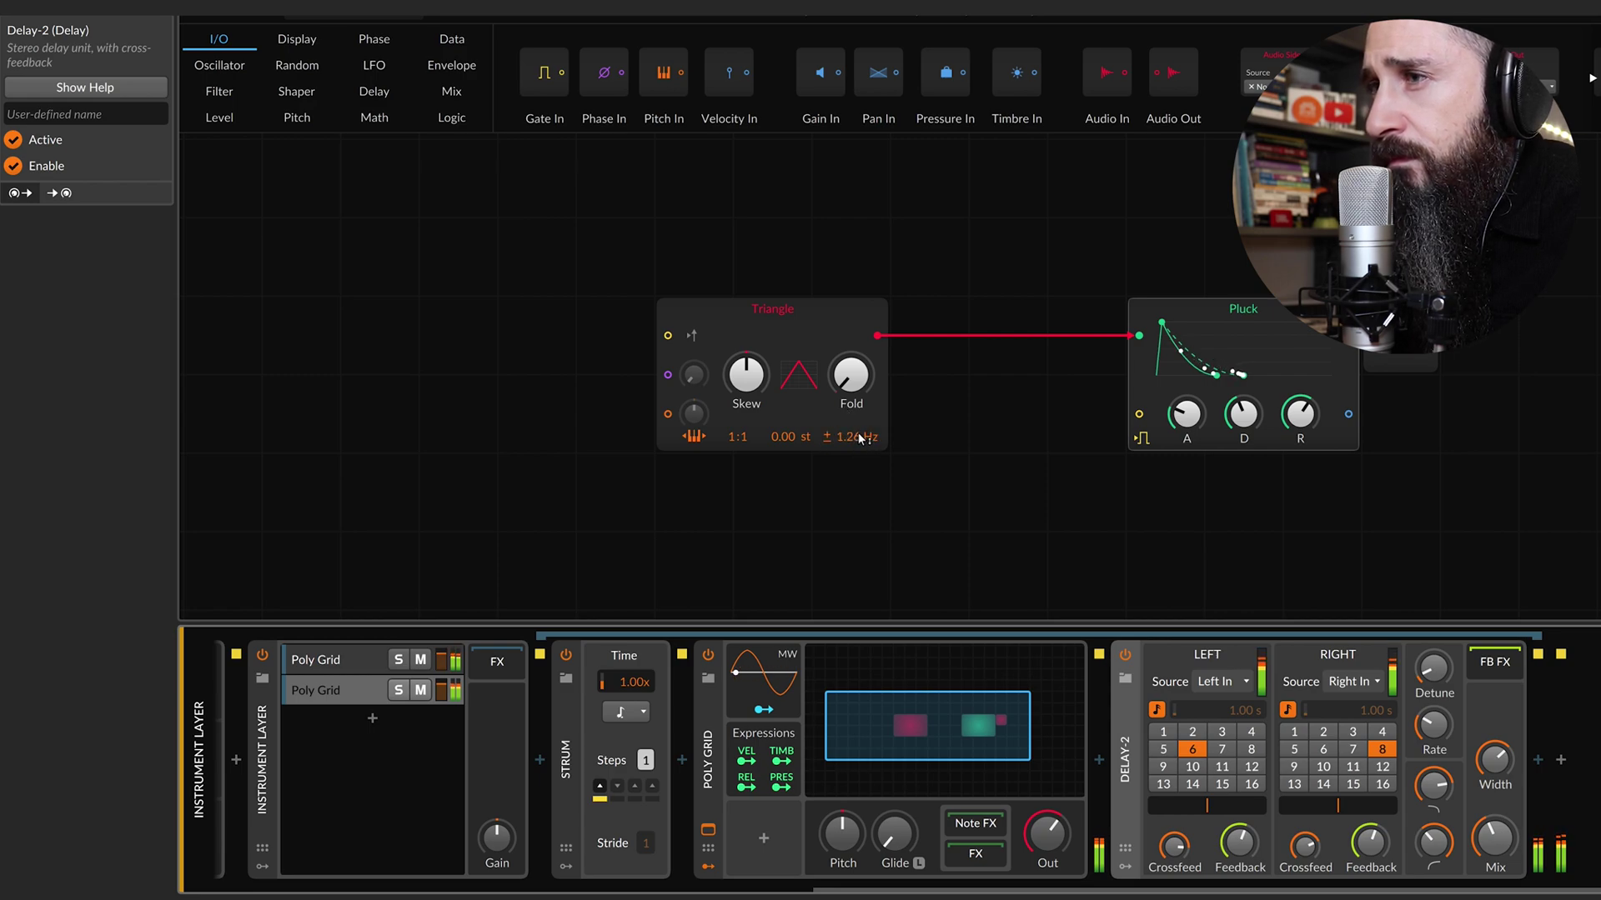
Add a third layer holding another new Poly Grid to the Instrument Layer.
scroll(668, 657, "up", 5)
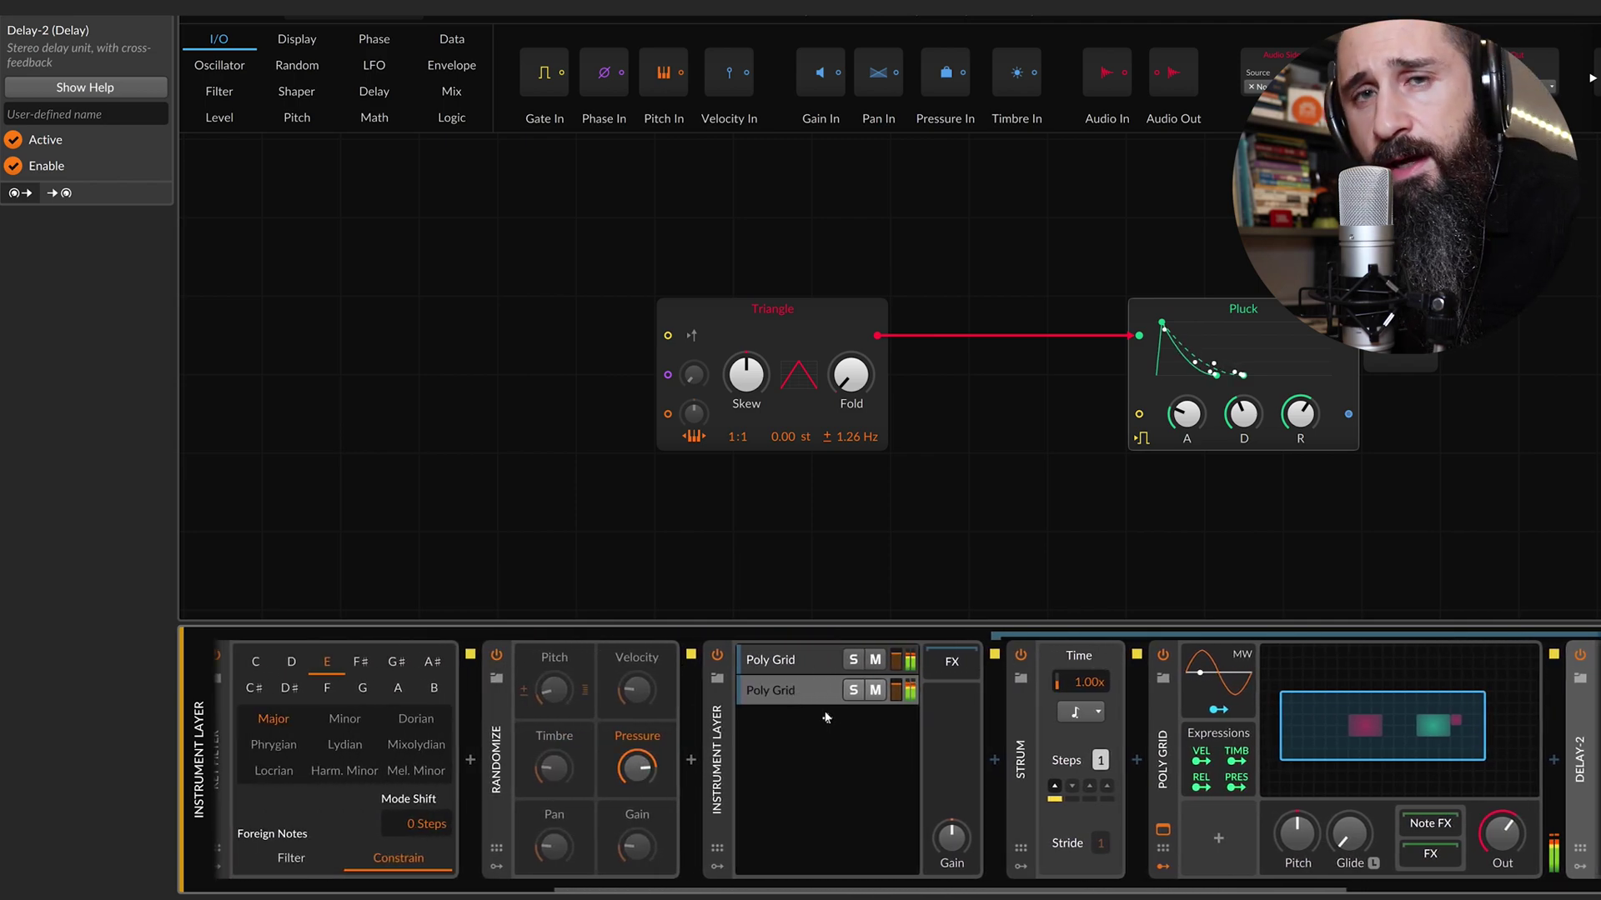
left_click(830, 719)
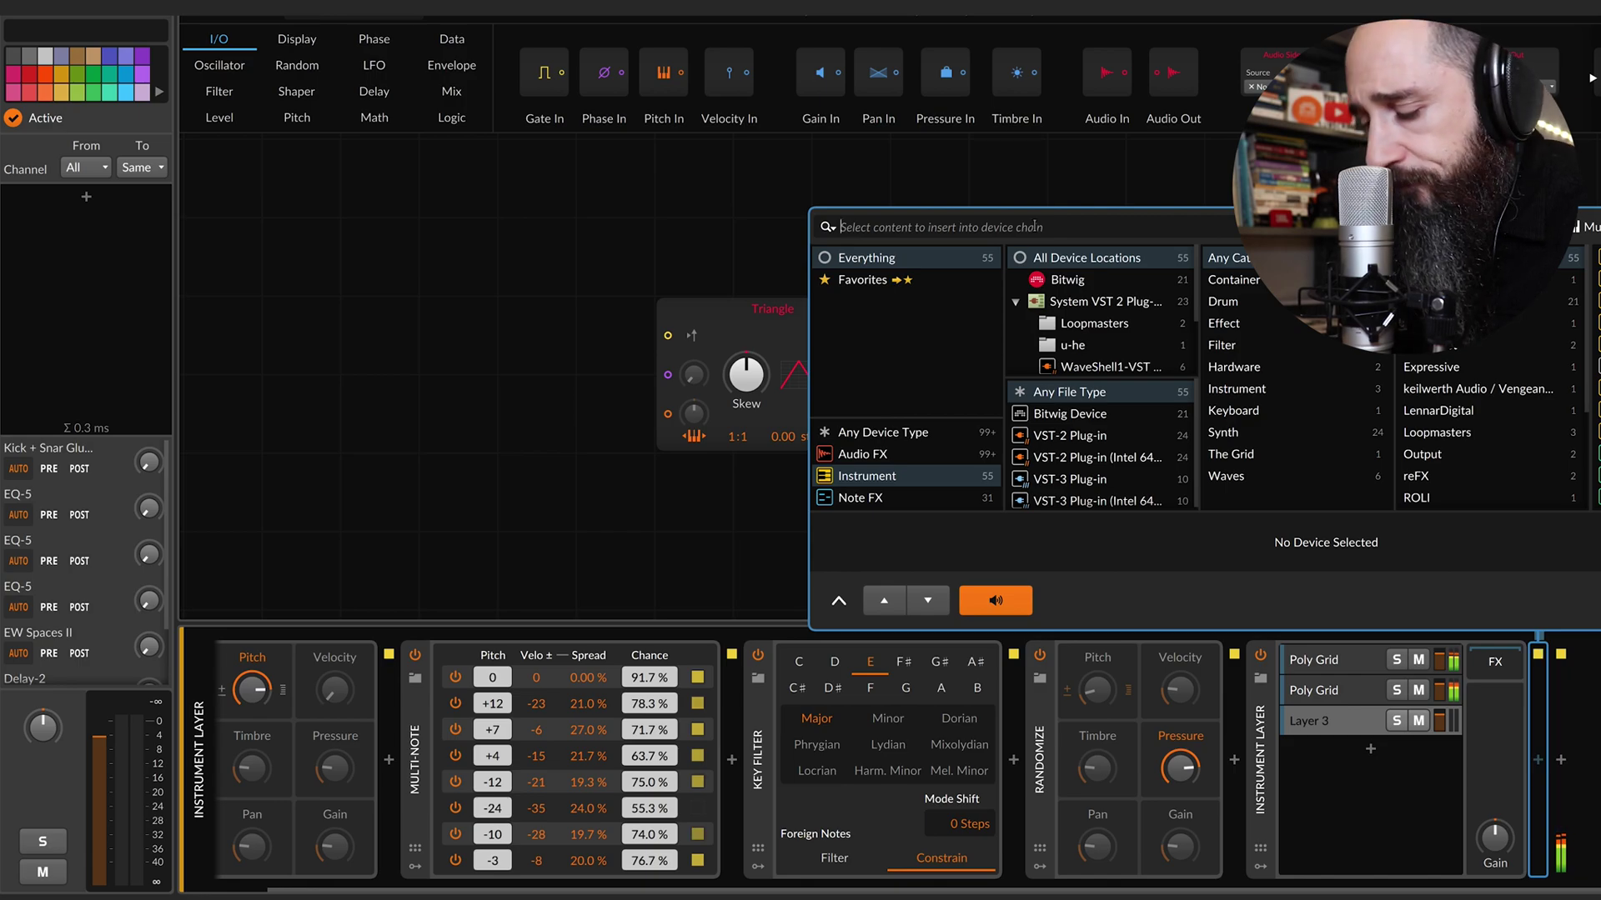
type("po")
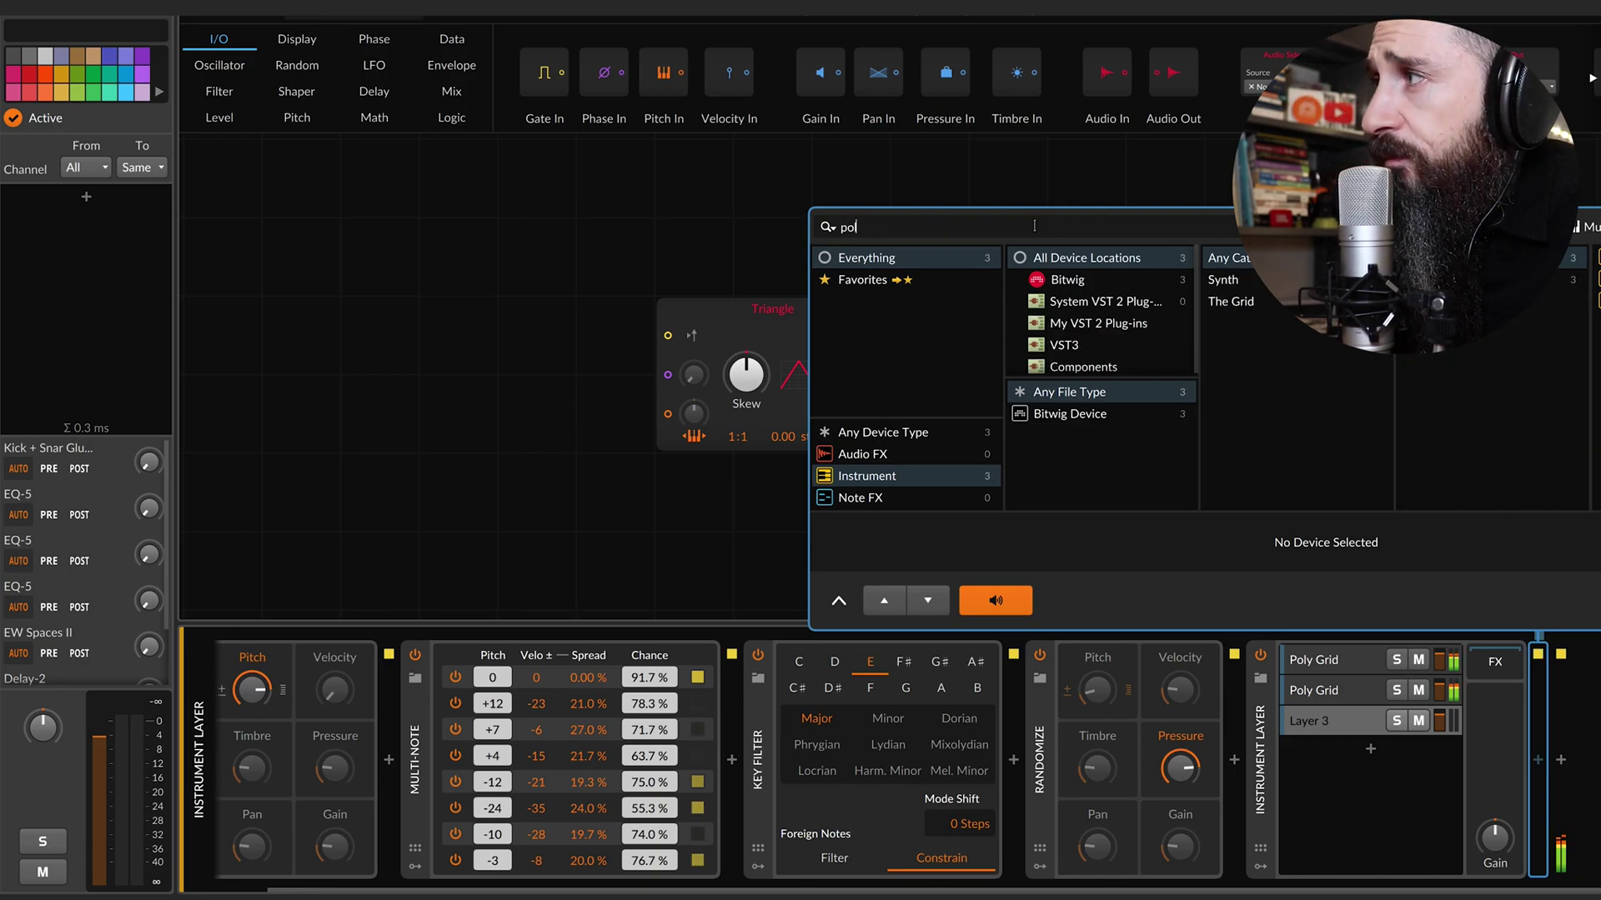
type("l")
key("Return")
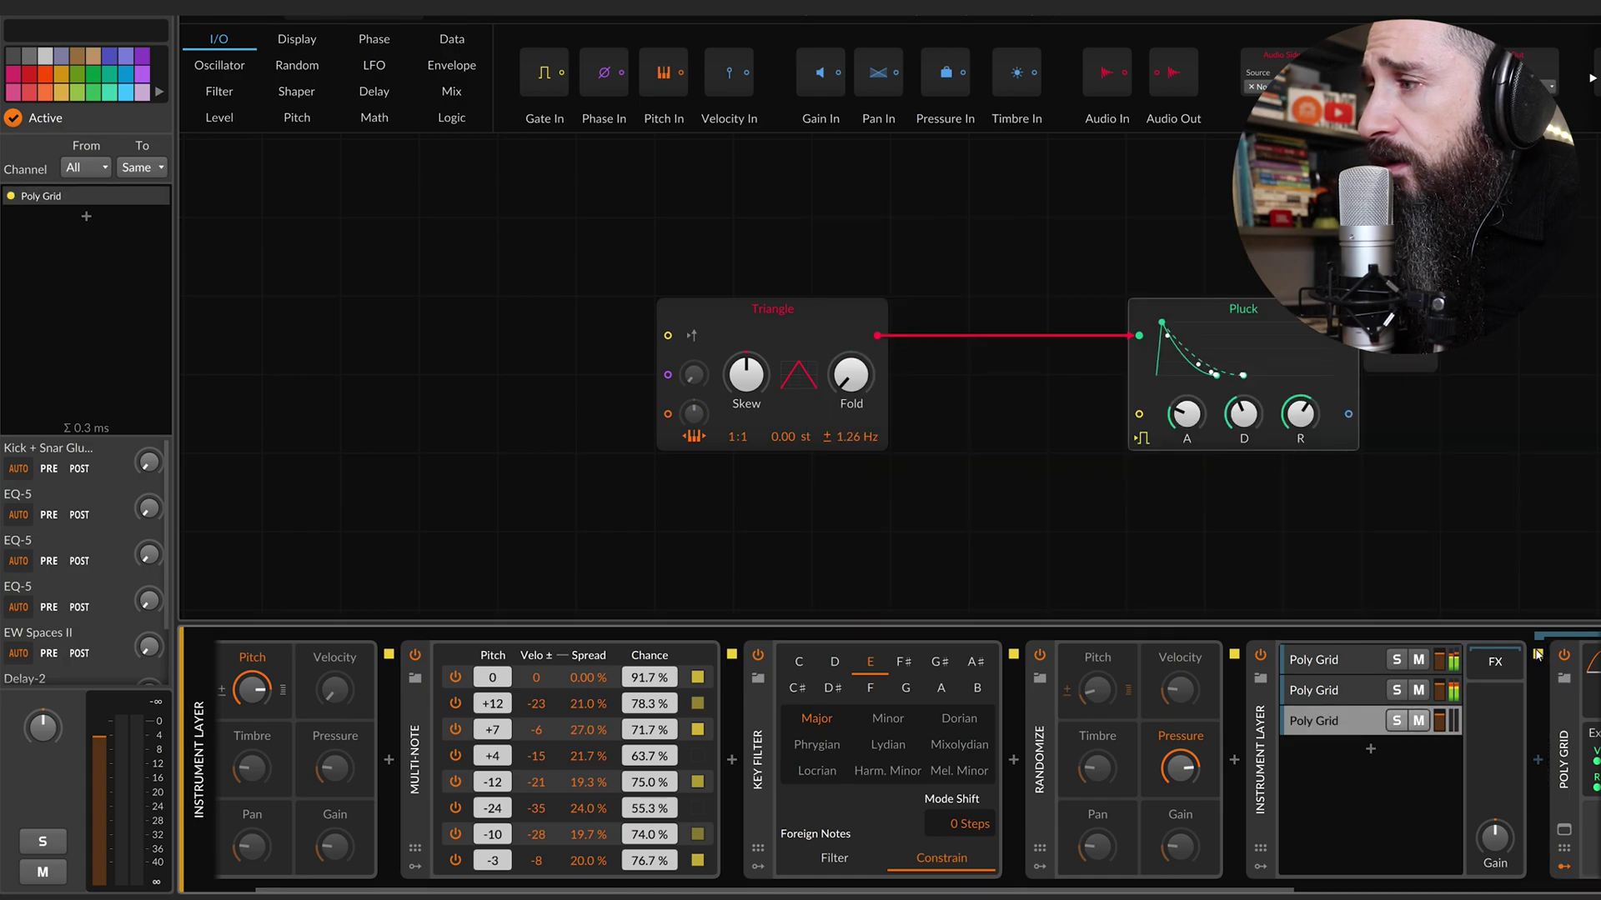
Rename the first layer, which holds Ricochet and Reverb, as PAD.
scroll(1369, 728, "right", 5)
scroll(988, 722, "left", 5)
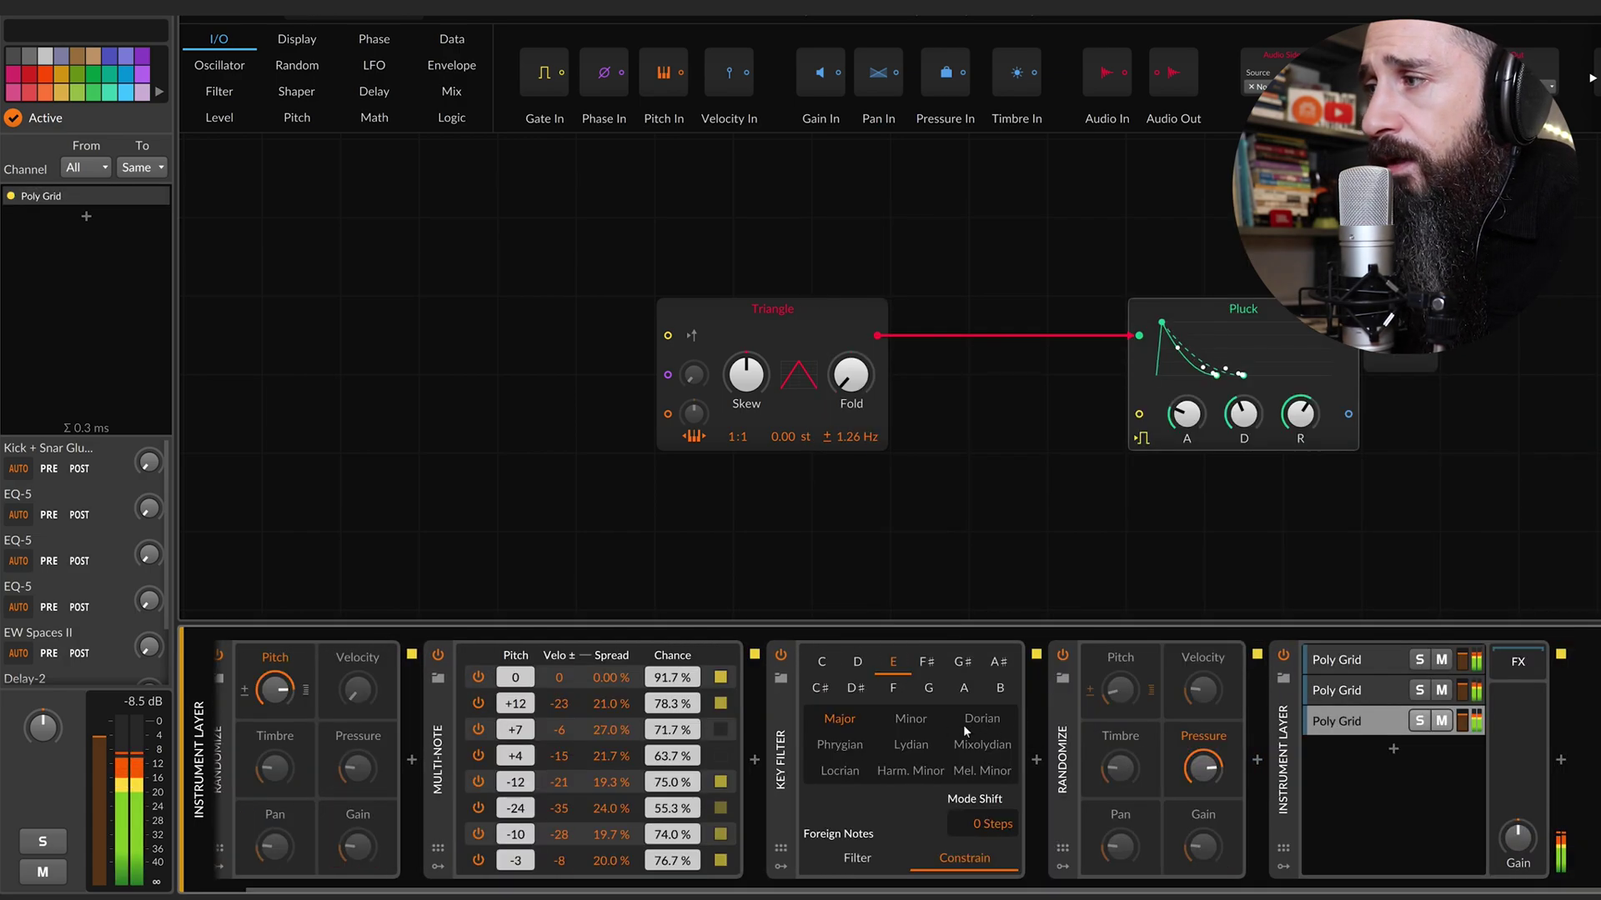
left_click(1319, 661)
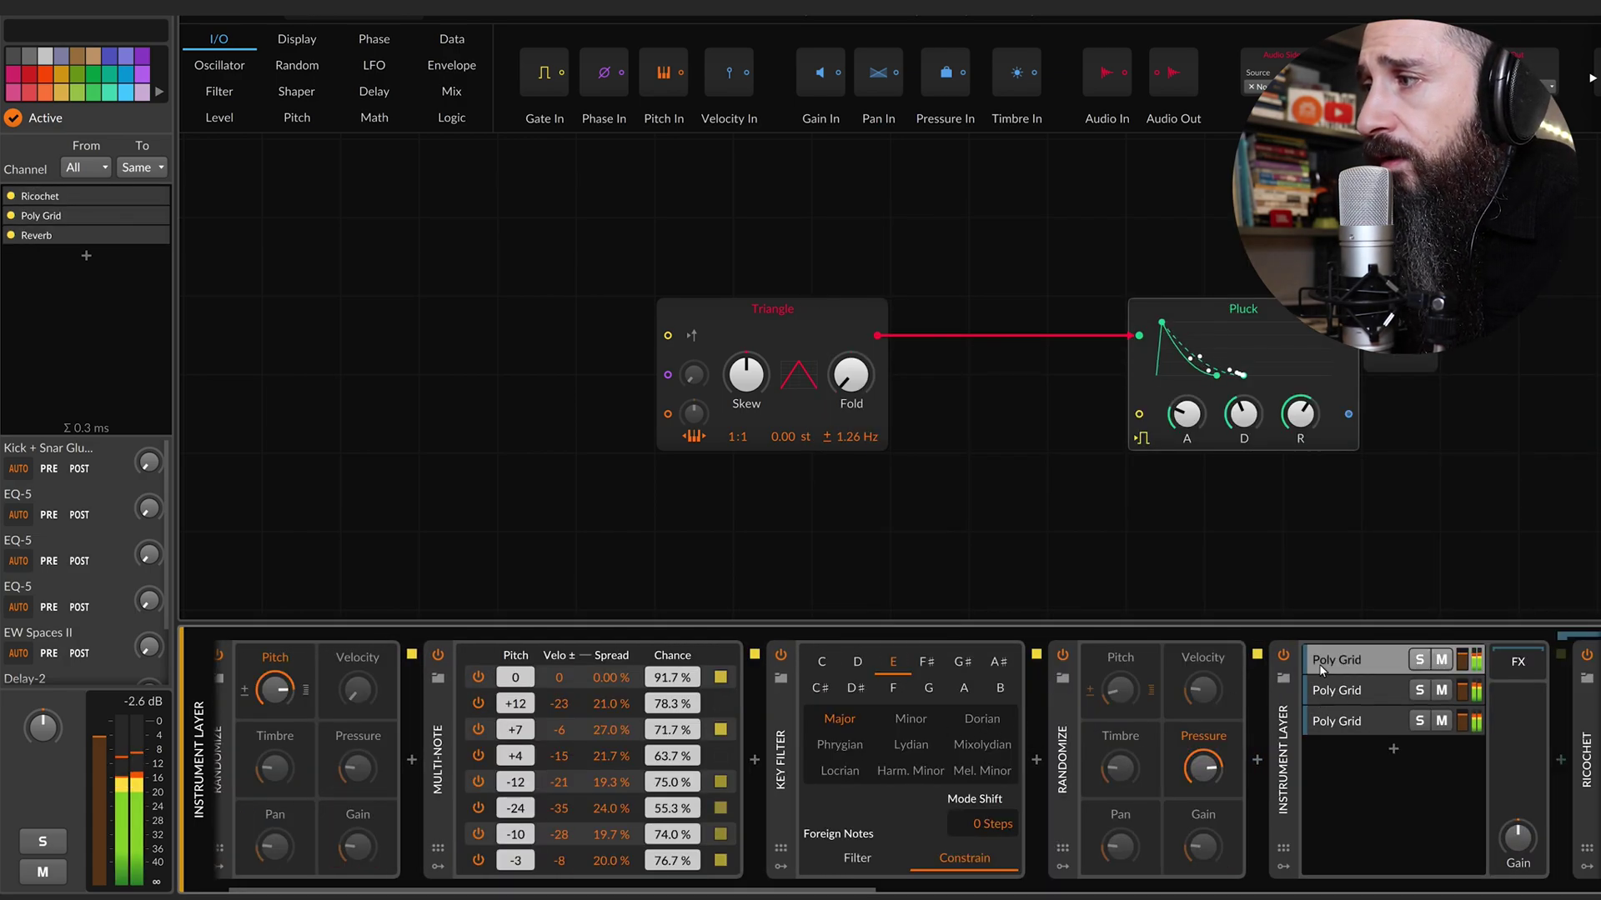
left_click(56, 29)
type("P")
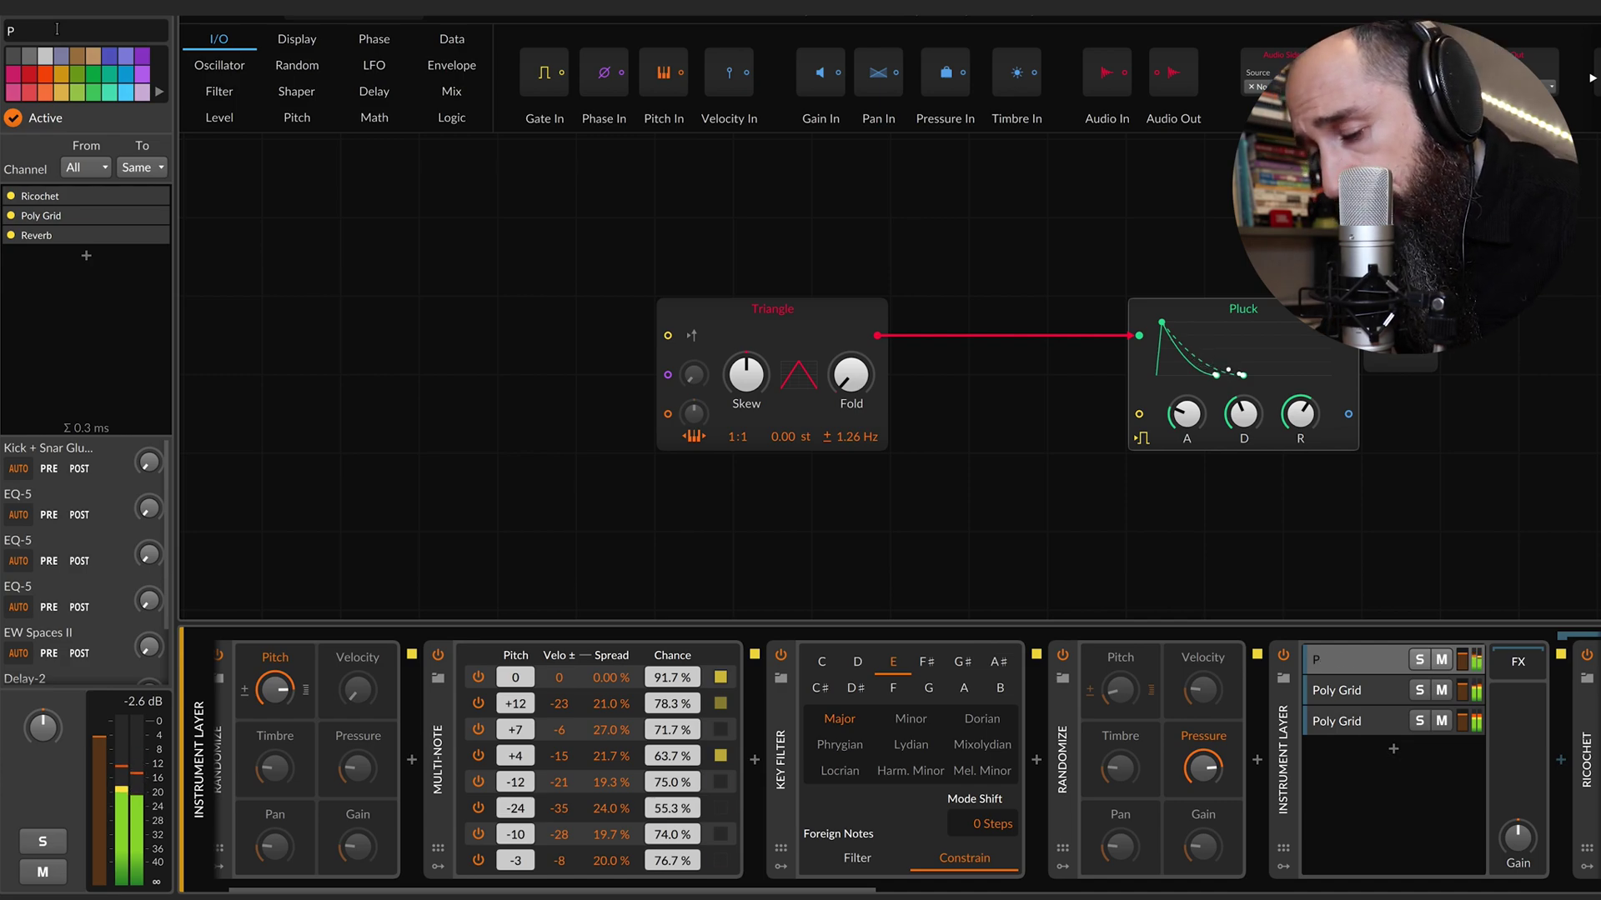
type("AD")
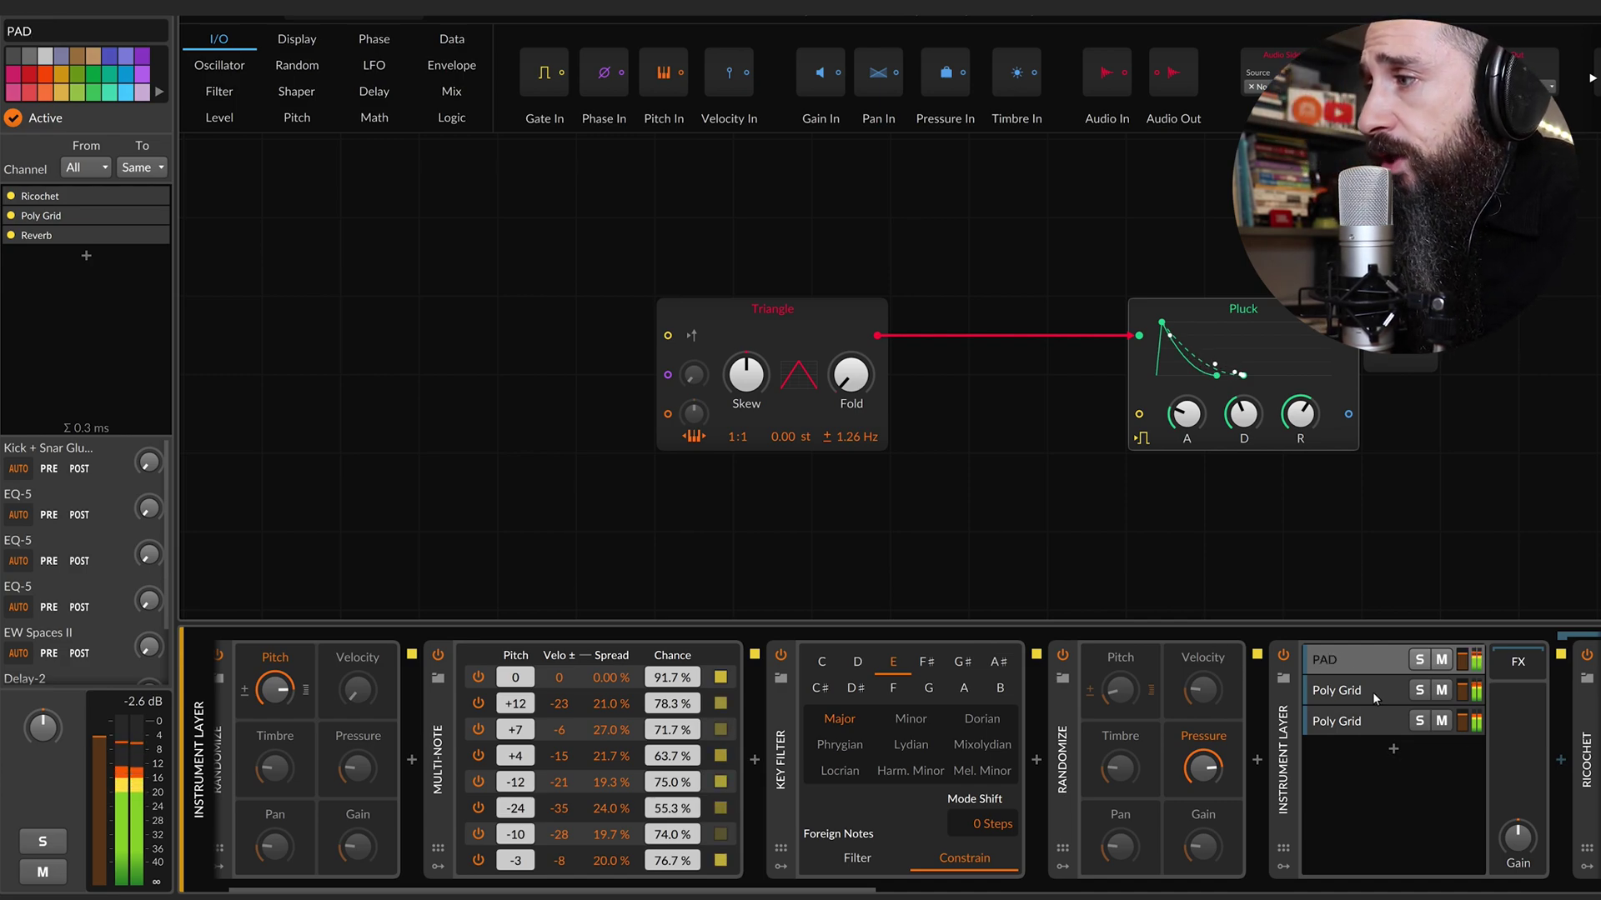
Rename the second layer, which holds Strum and Delay-2, as MALODY 1 and the third layer as MELODY 2.
left_click(1372, 692)
left_click(87, 31)
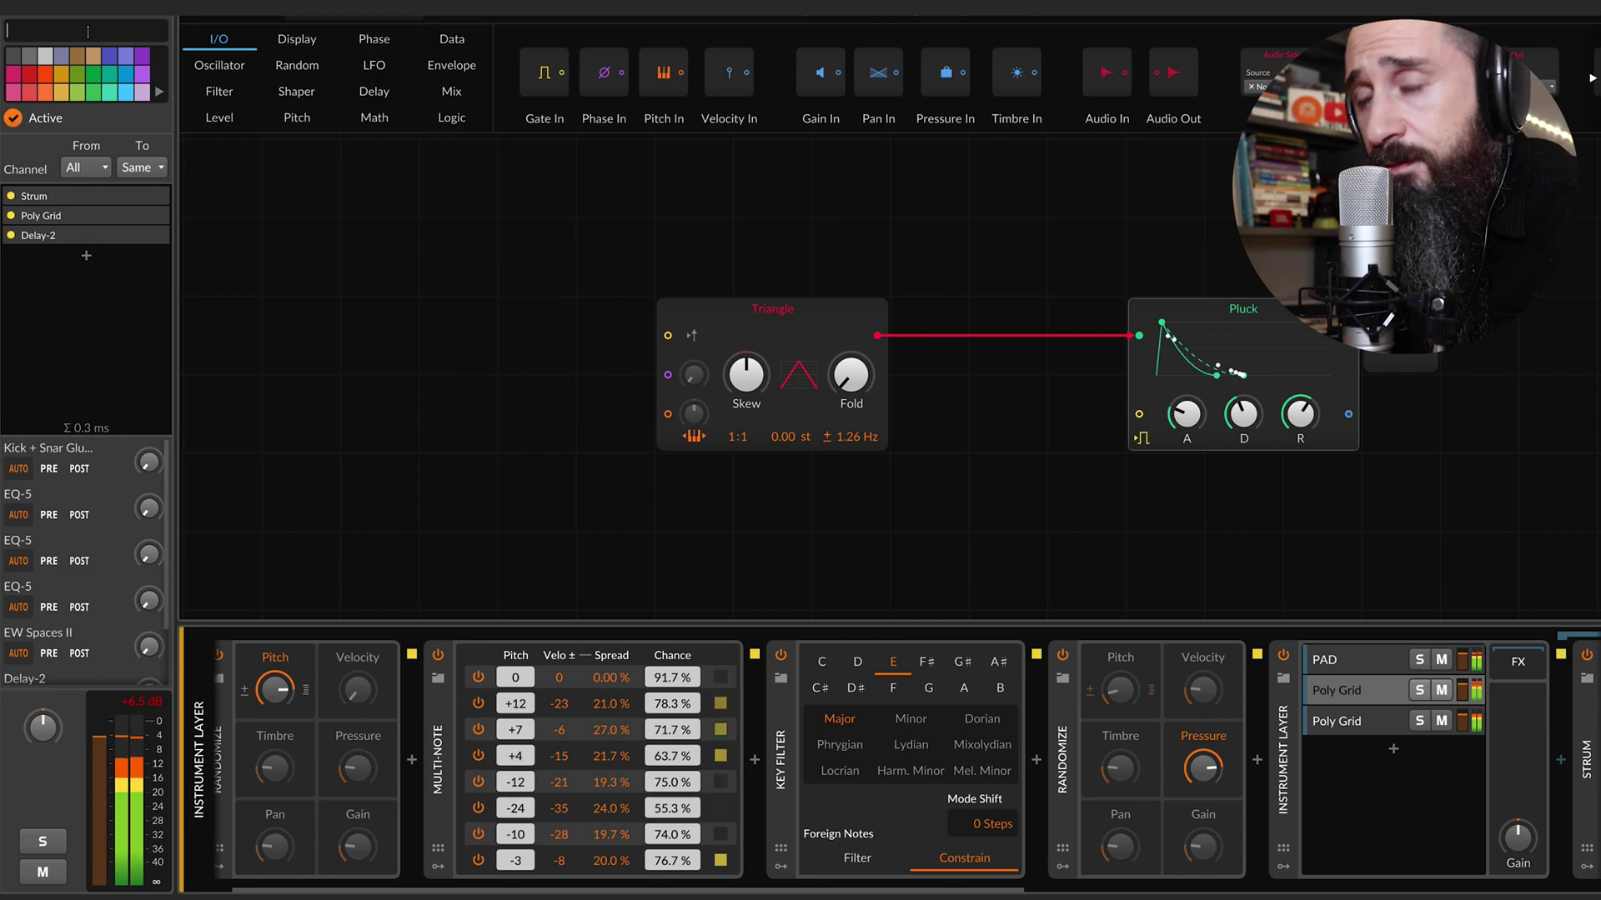
type("MALODU")
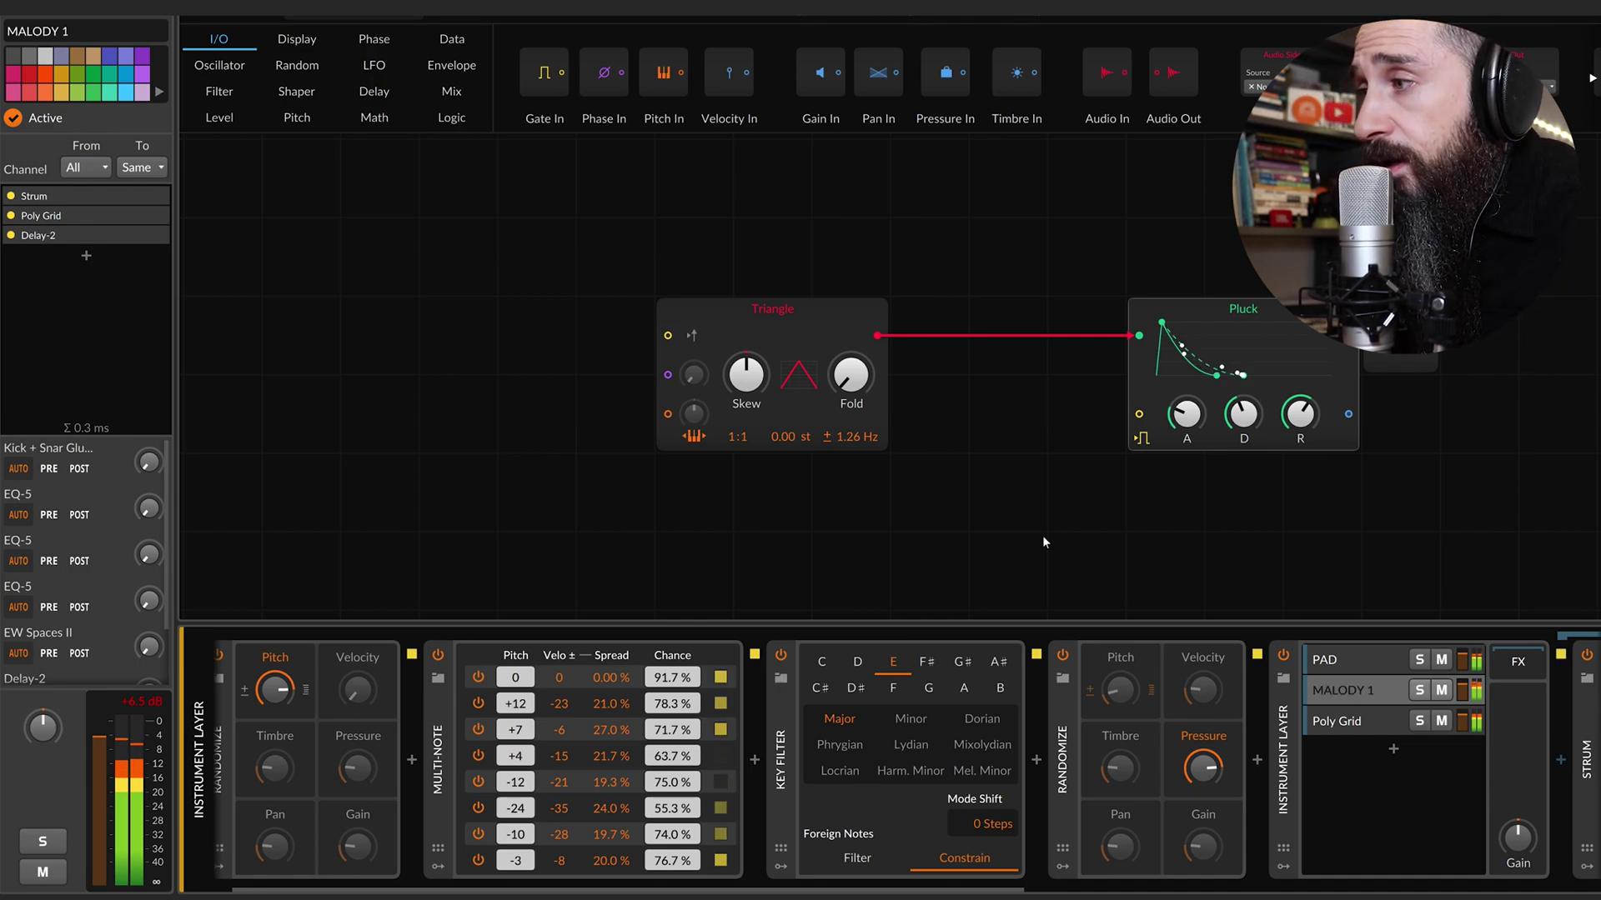
left_click(1383, 724)
left_click(92, 31)
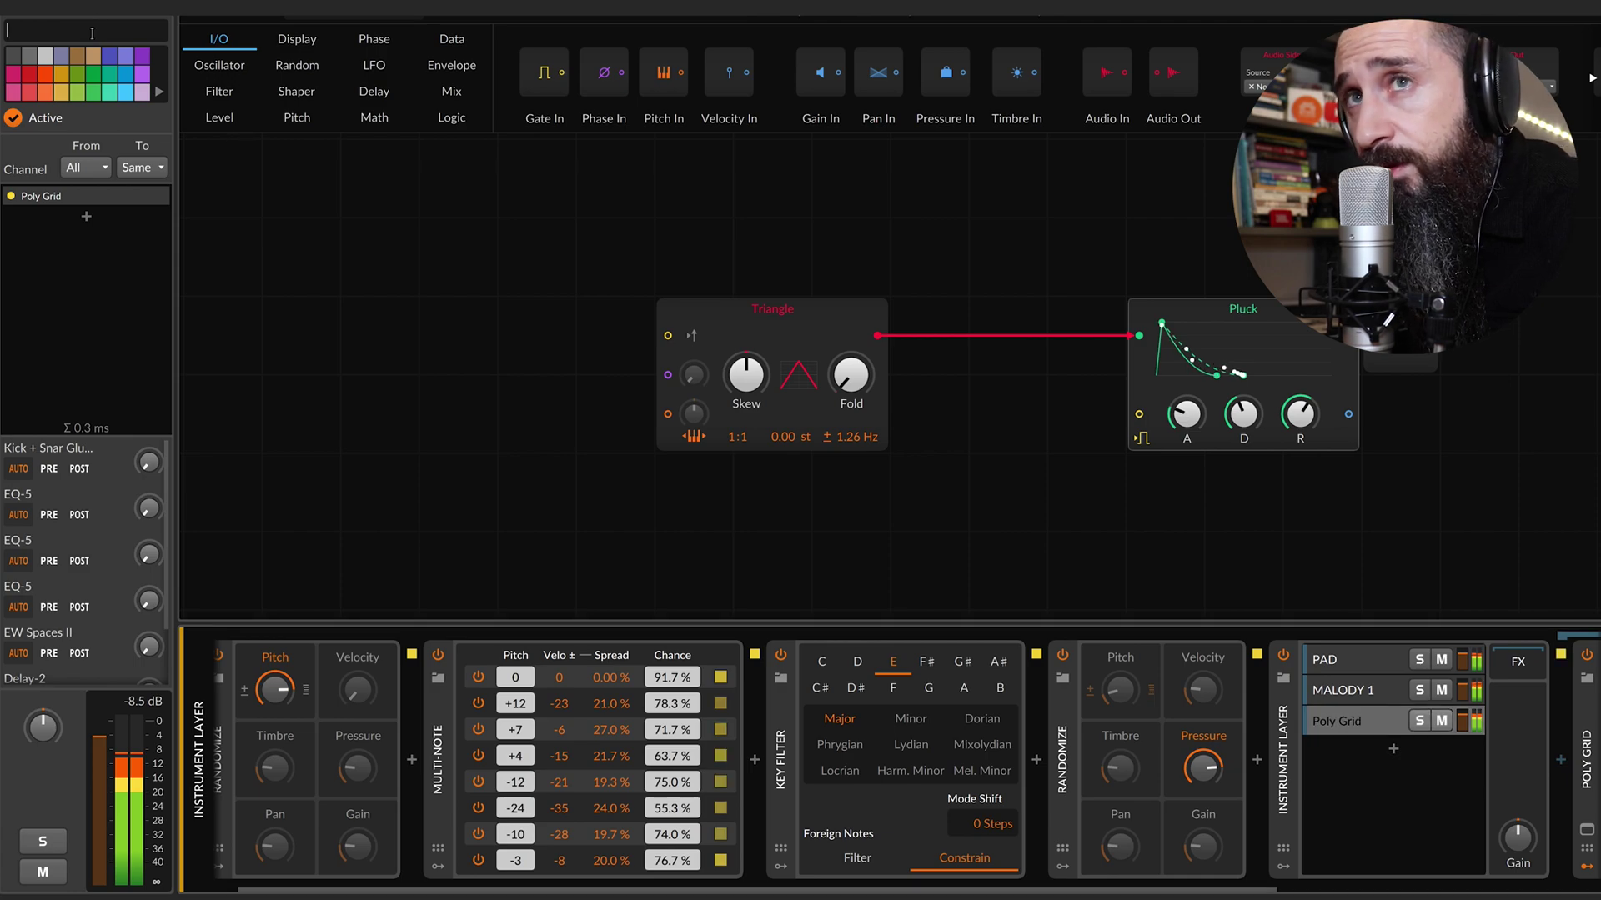
type("MELODY 2")
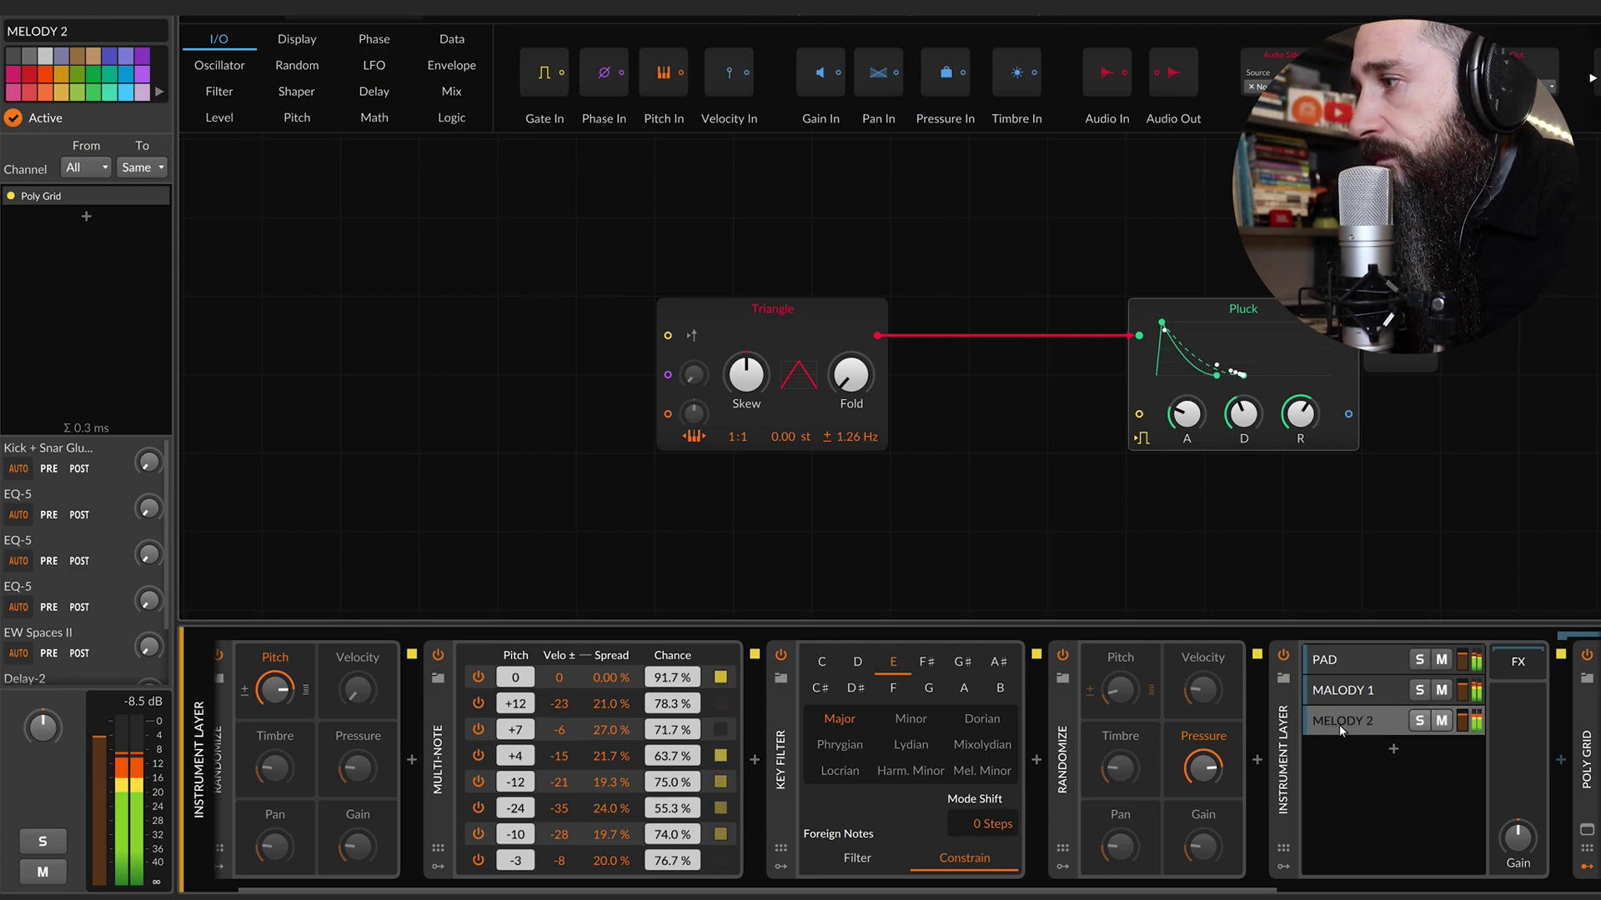
Open the MELODY 2 layer's Poly Grid for editing, spread its modules apart and insert a Mixer between the Triangle and the AR envelope.
left_click(1339, 724)
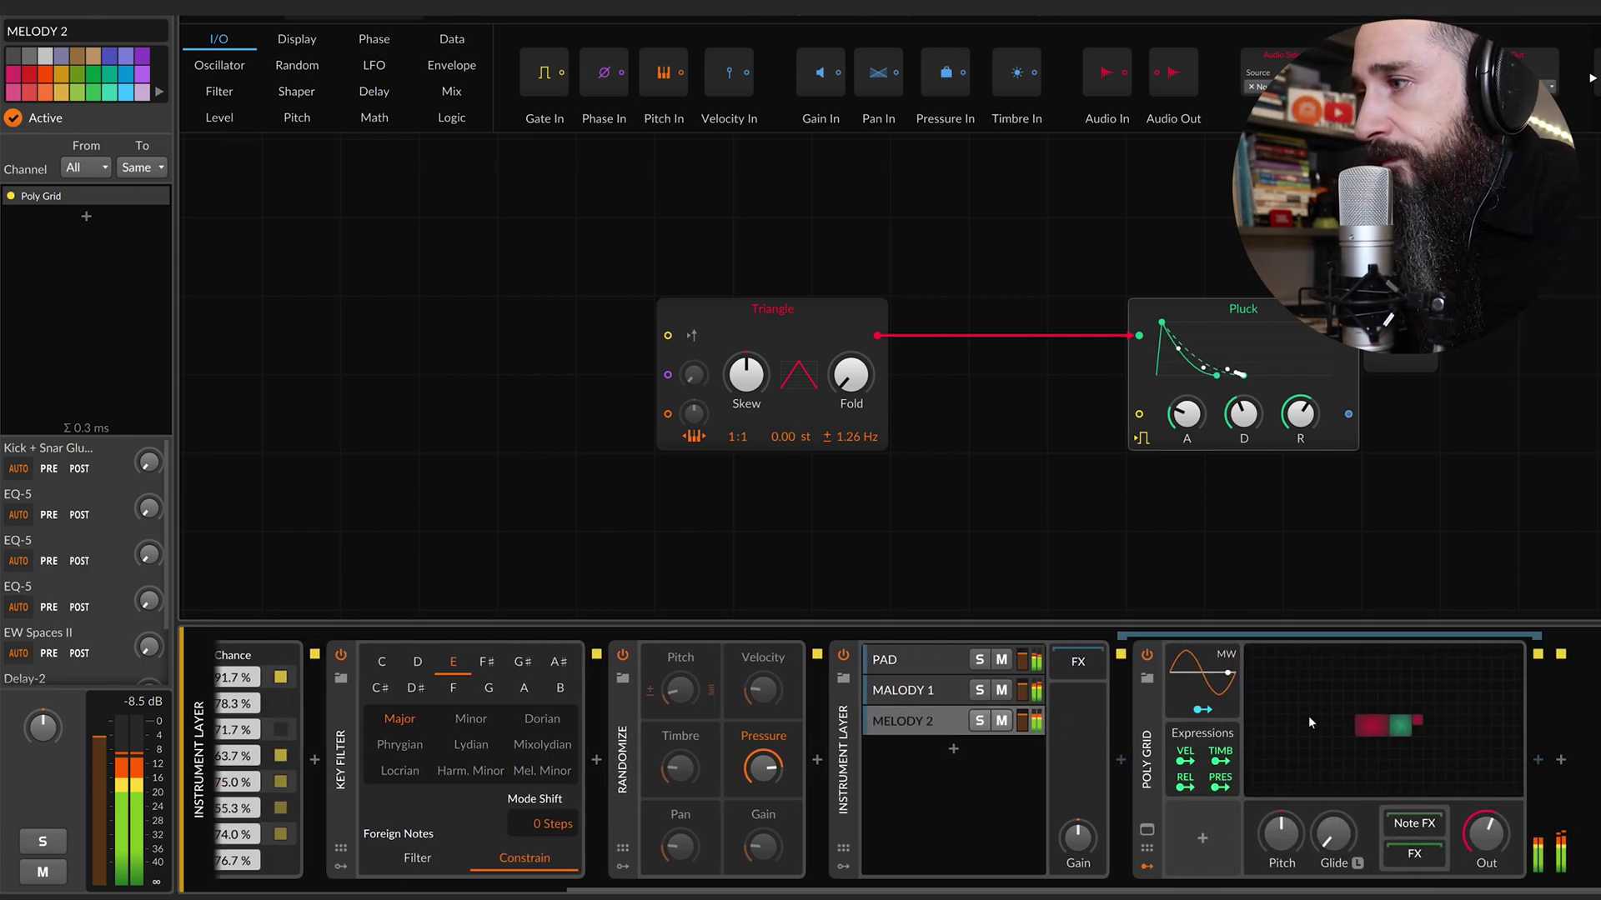
left_click(1327, 752)
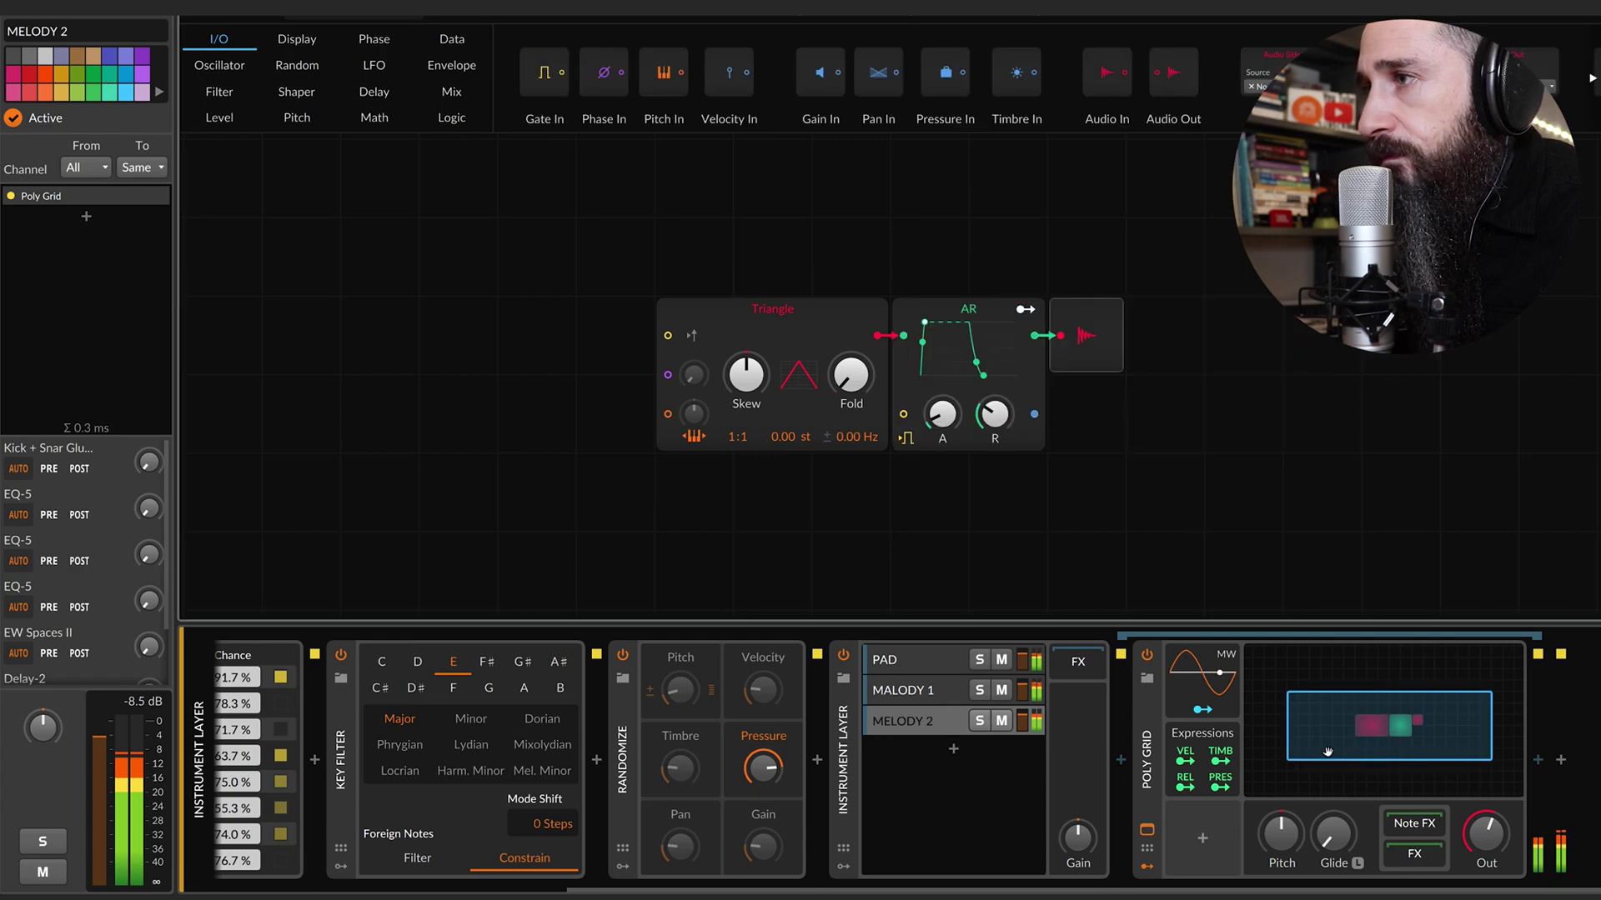
left_click(916, 300)
left_click_drag(916, 300, 1073, 300)
left_click_drag(812, 331, 653, 332)
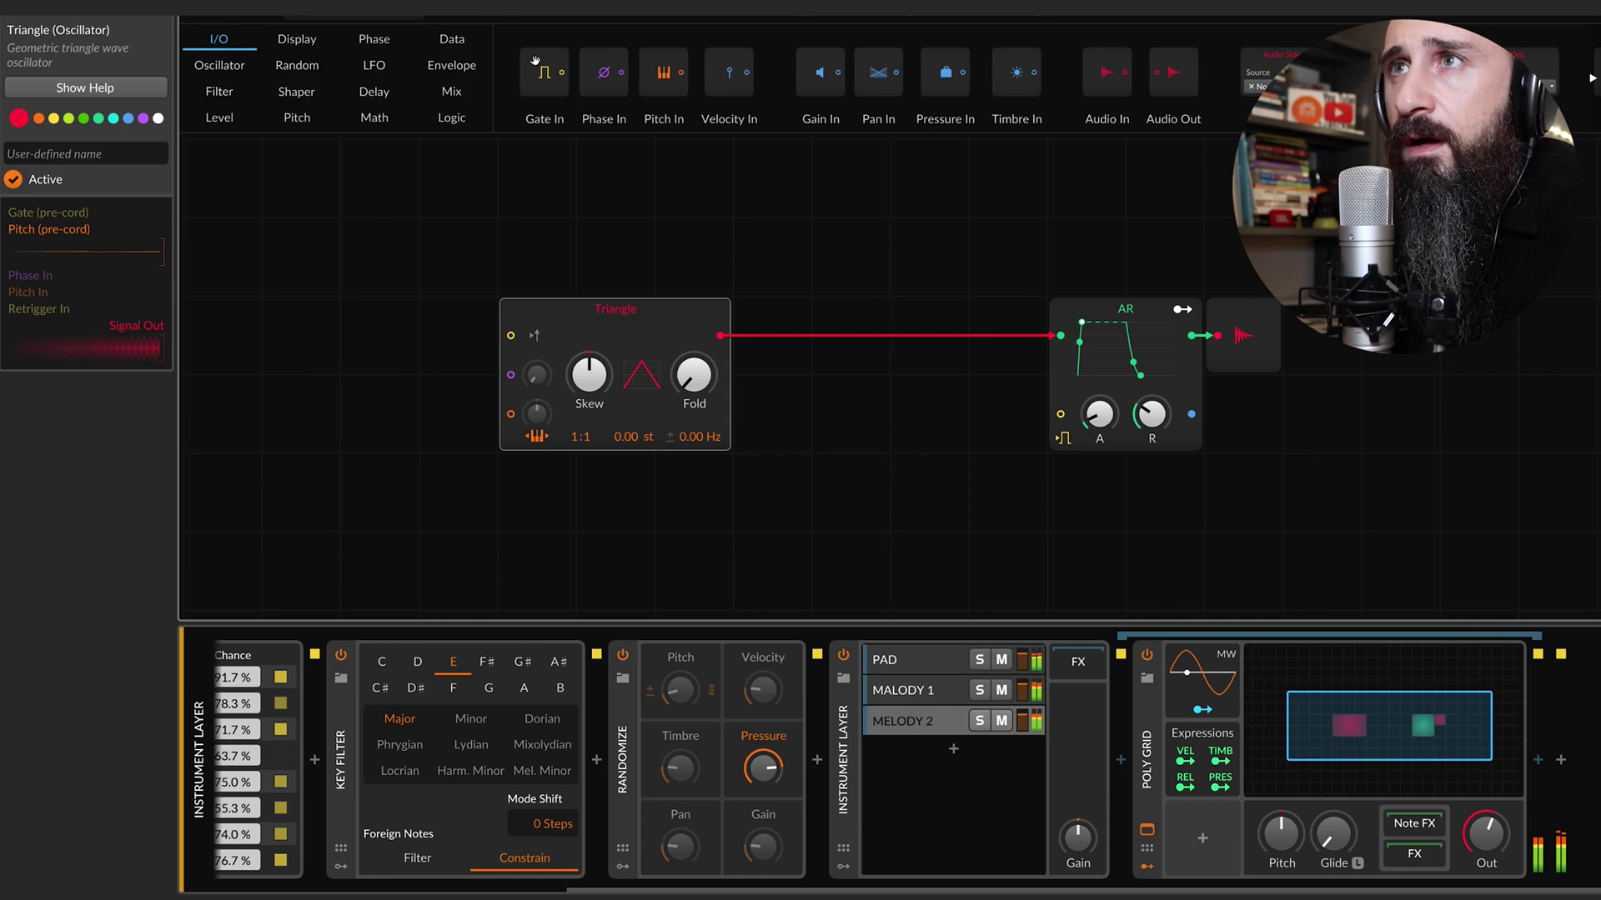
left_click(417, 92)
left_click_drag(784, 219, 607, 330)
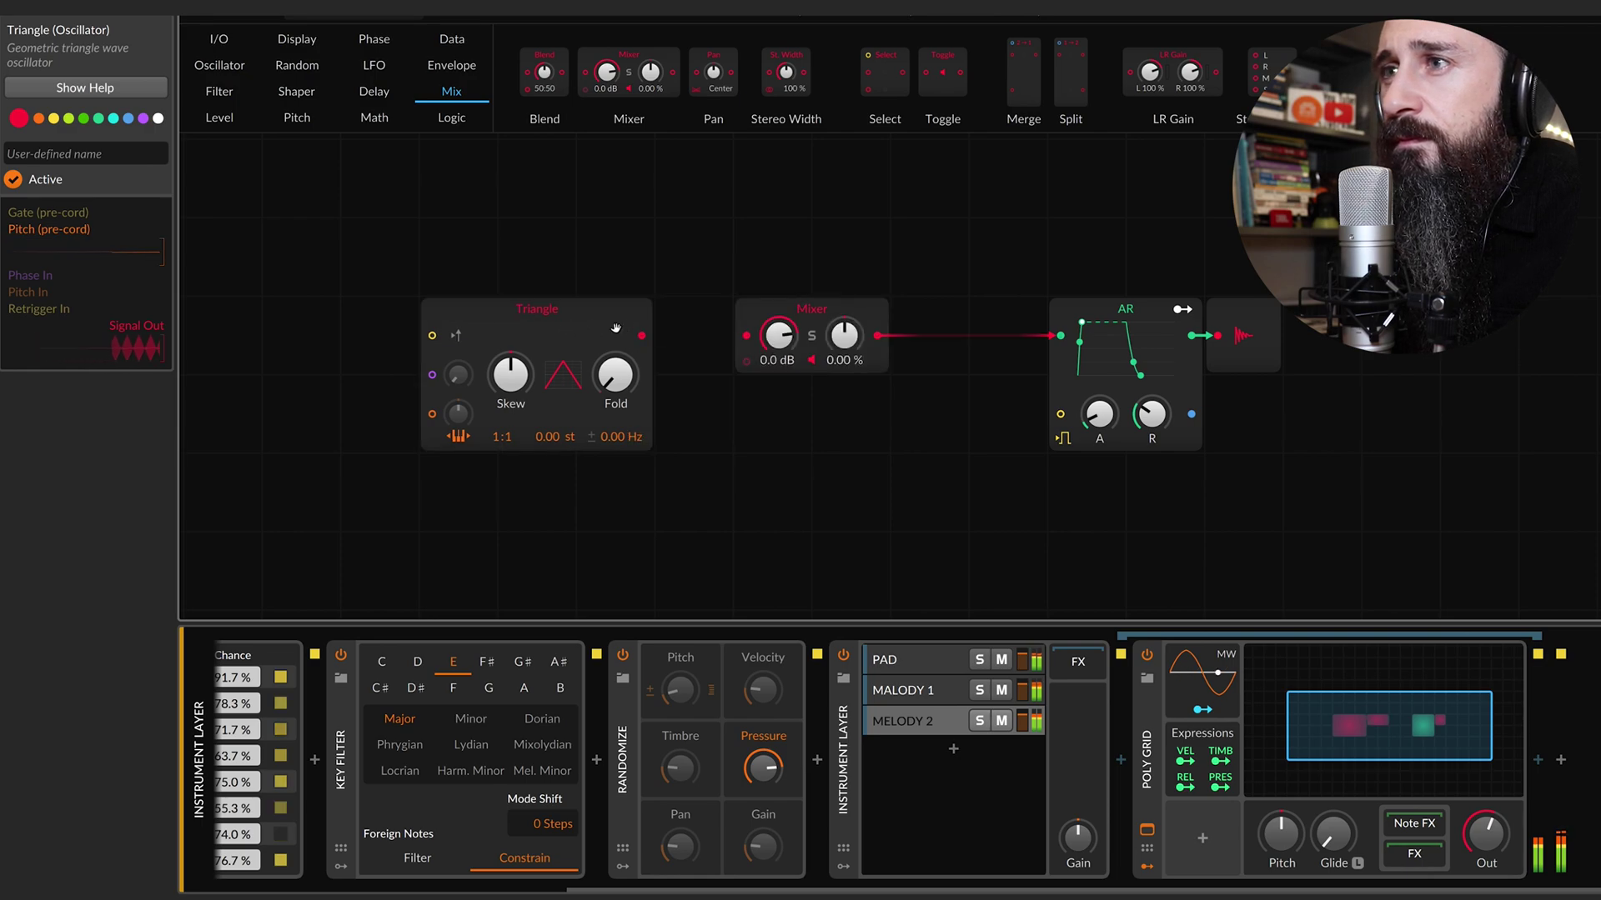
Replace the Triangle oscillator with a Sine and duplicate it three times for a stack of four.
right_click(608, 329)
left_click(705, 596)
scroll(728, 487, "down", 3)
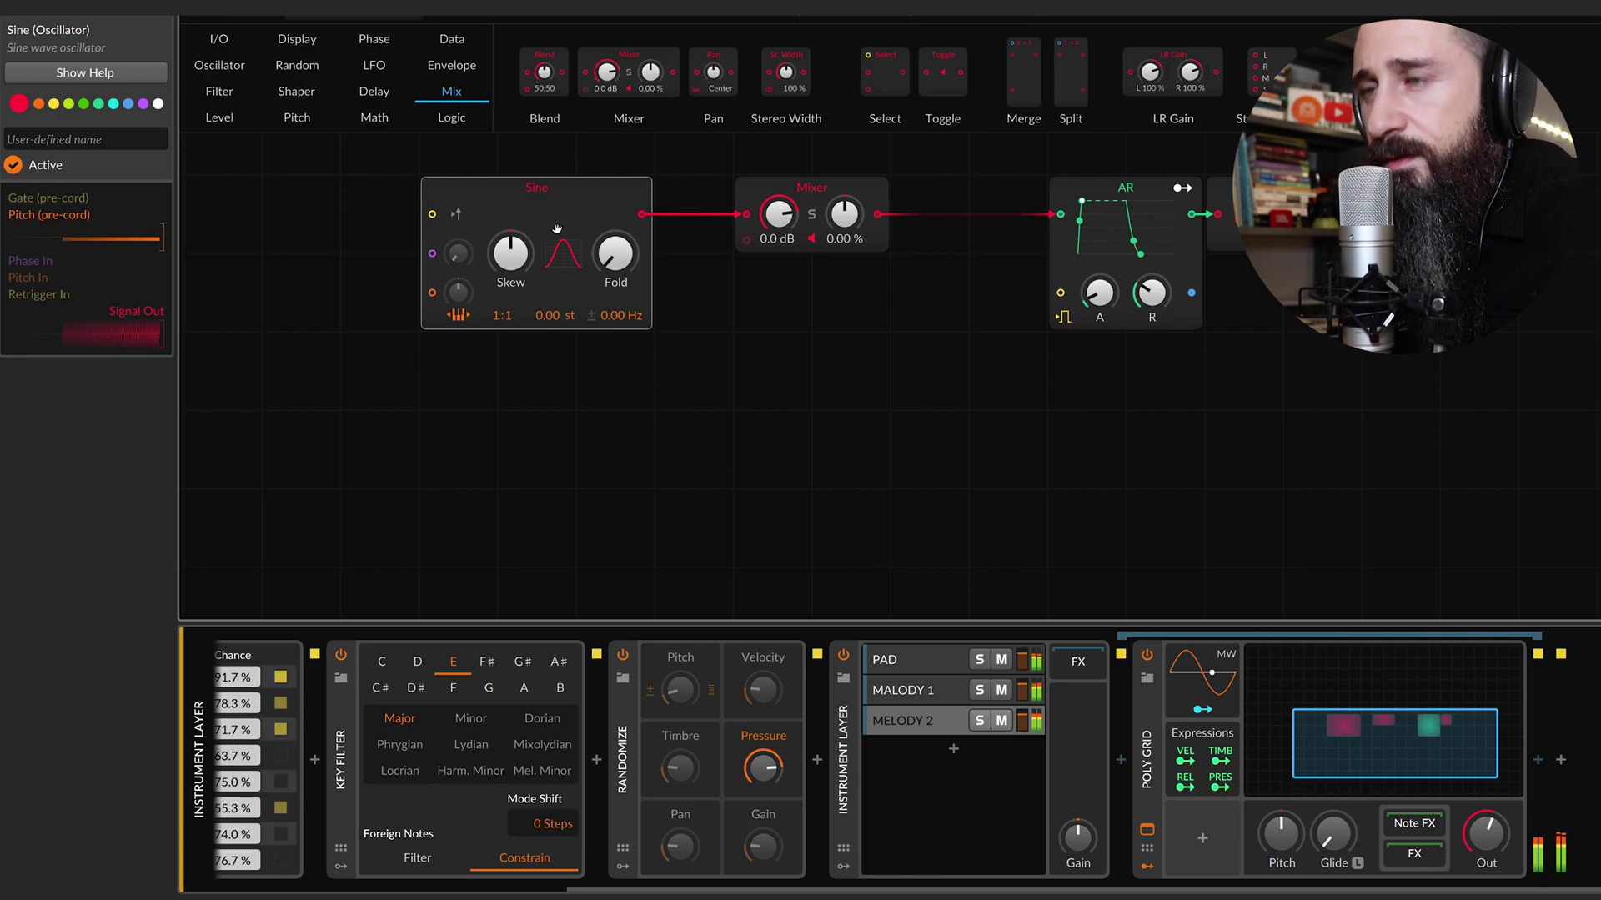
key("ctrl+d")
key("ctrl+d")
key("ctrl+d")
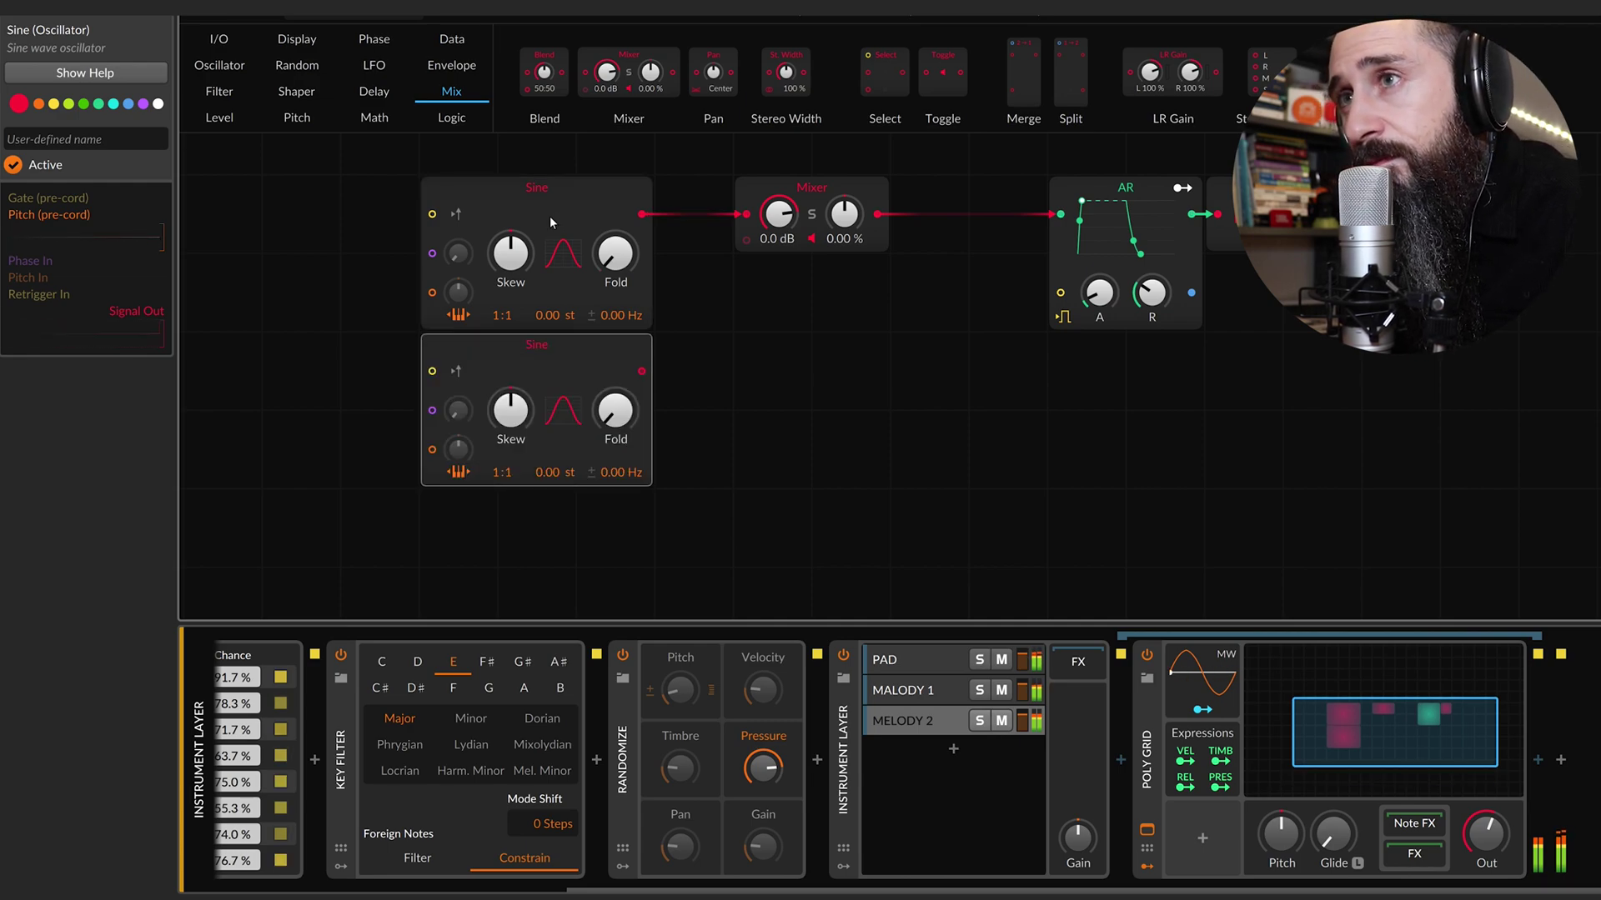
scroll(650, 386, "down", 1)
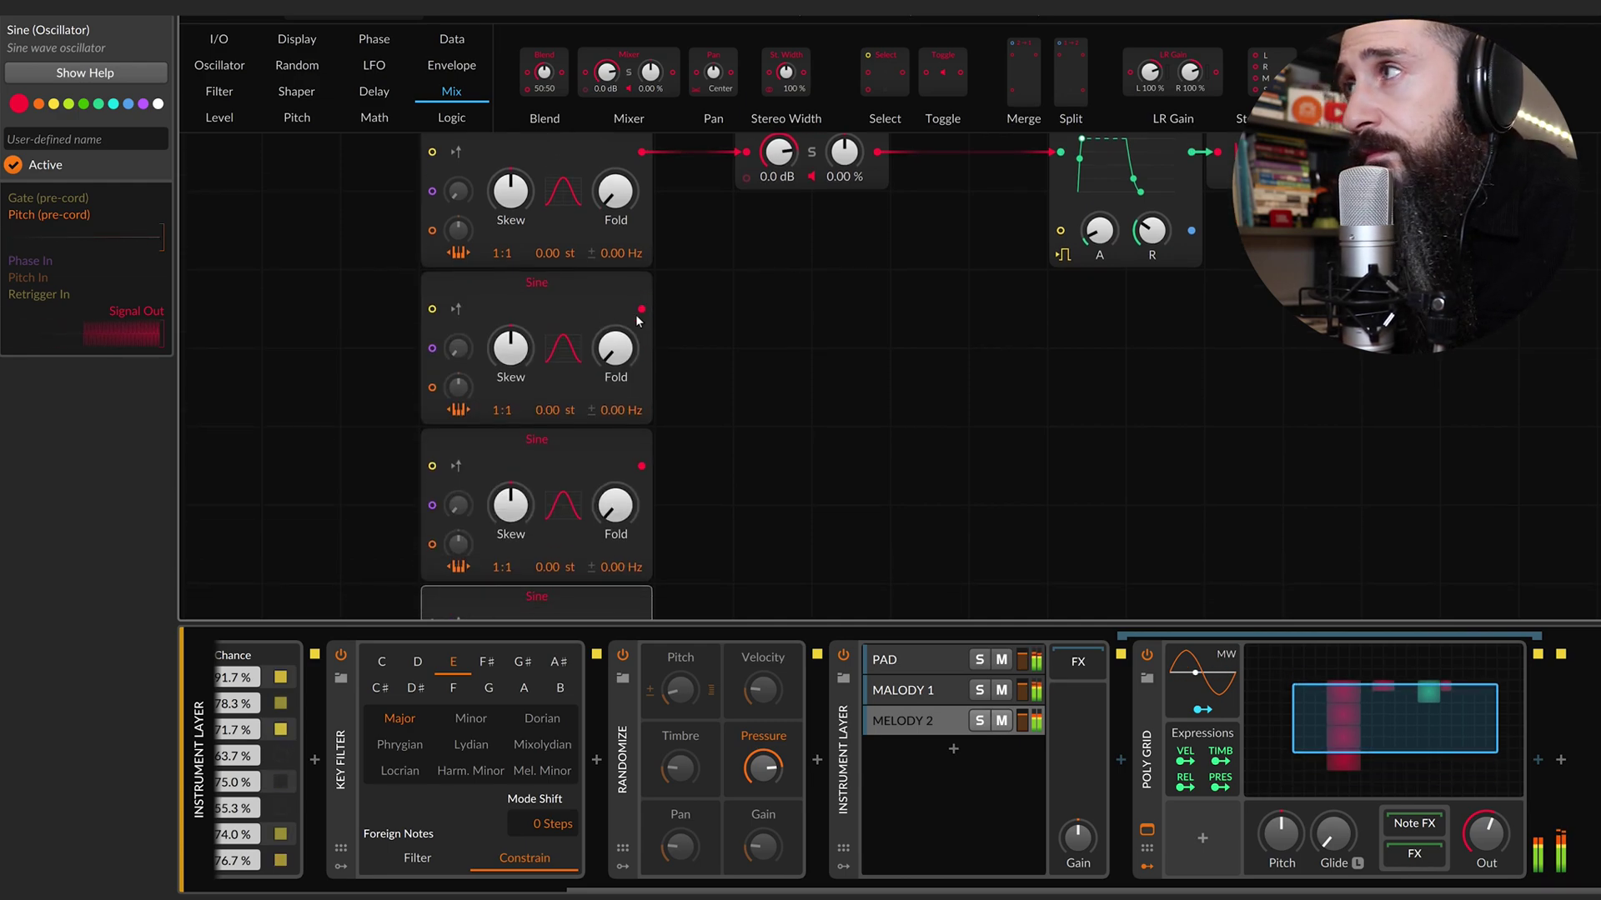
Connect the outputs of the three duplicated Sine oscillators to the Mixer's second, third and fourth channels.
left_click(1484, 5)
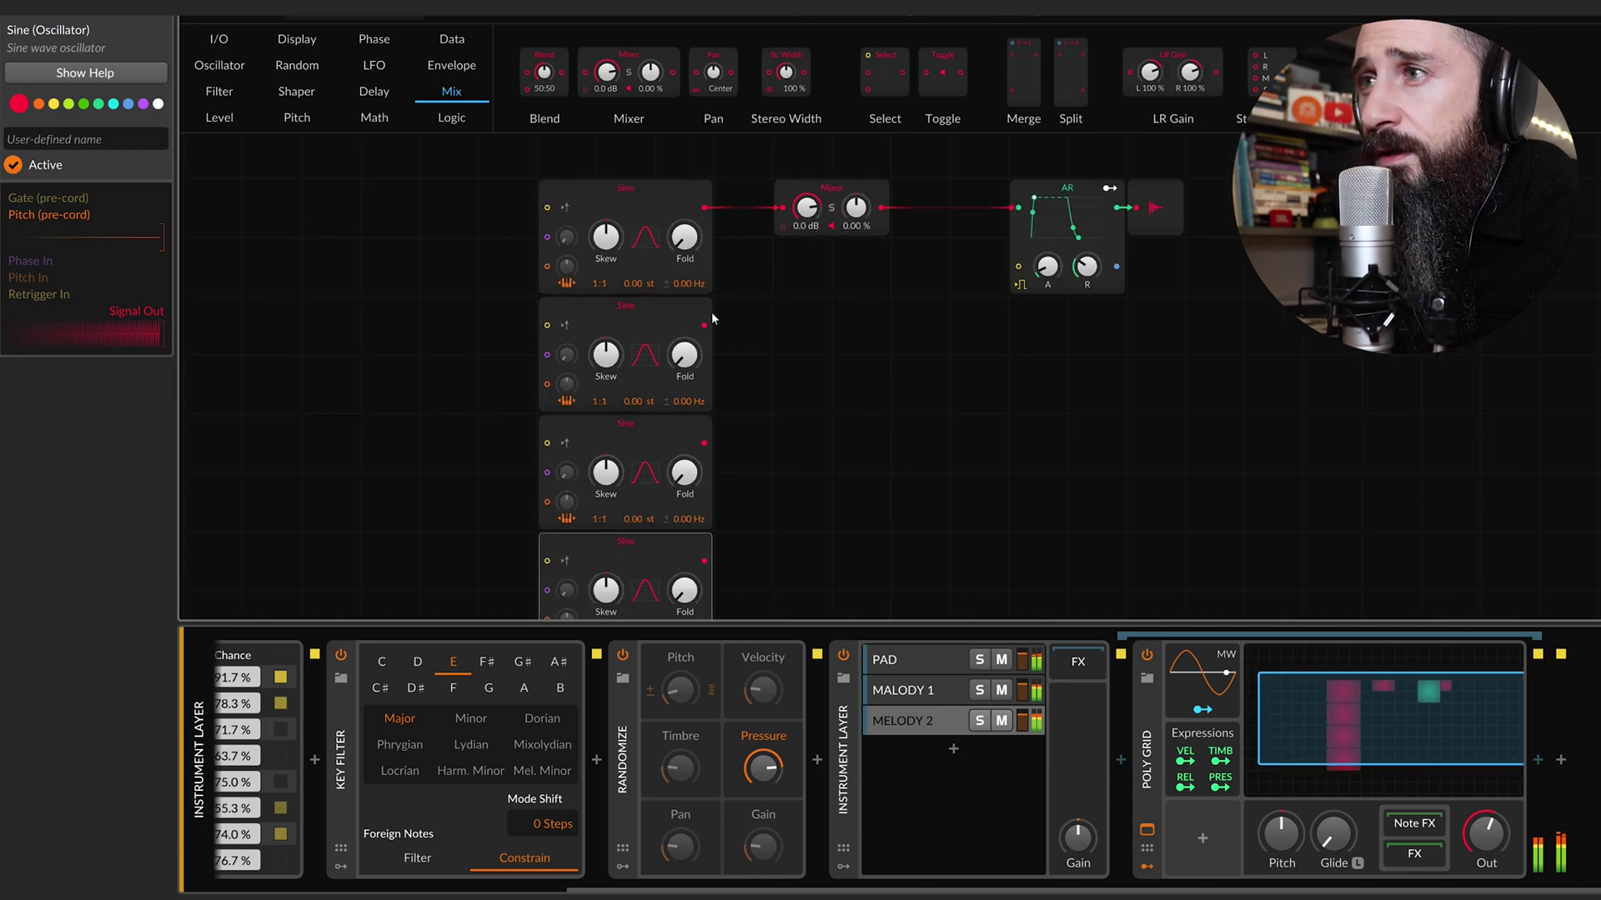
left_click_drag(705, 325, 778, 227)
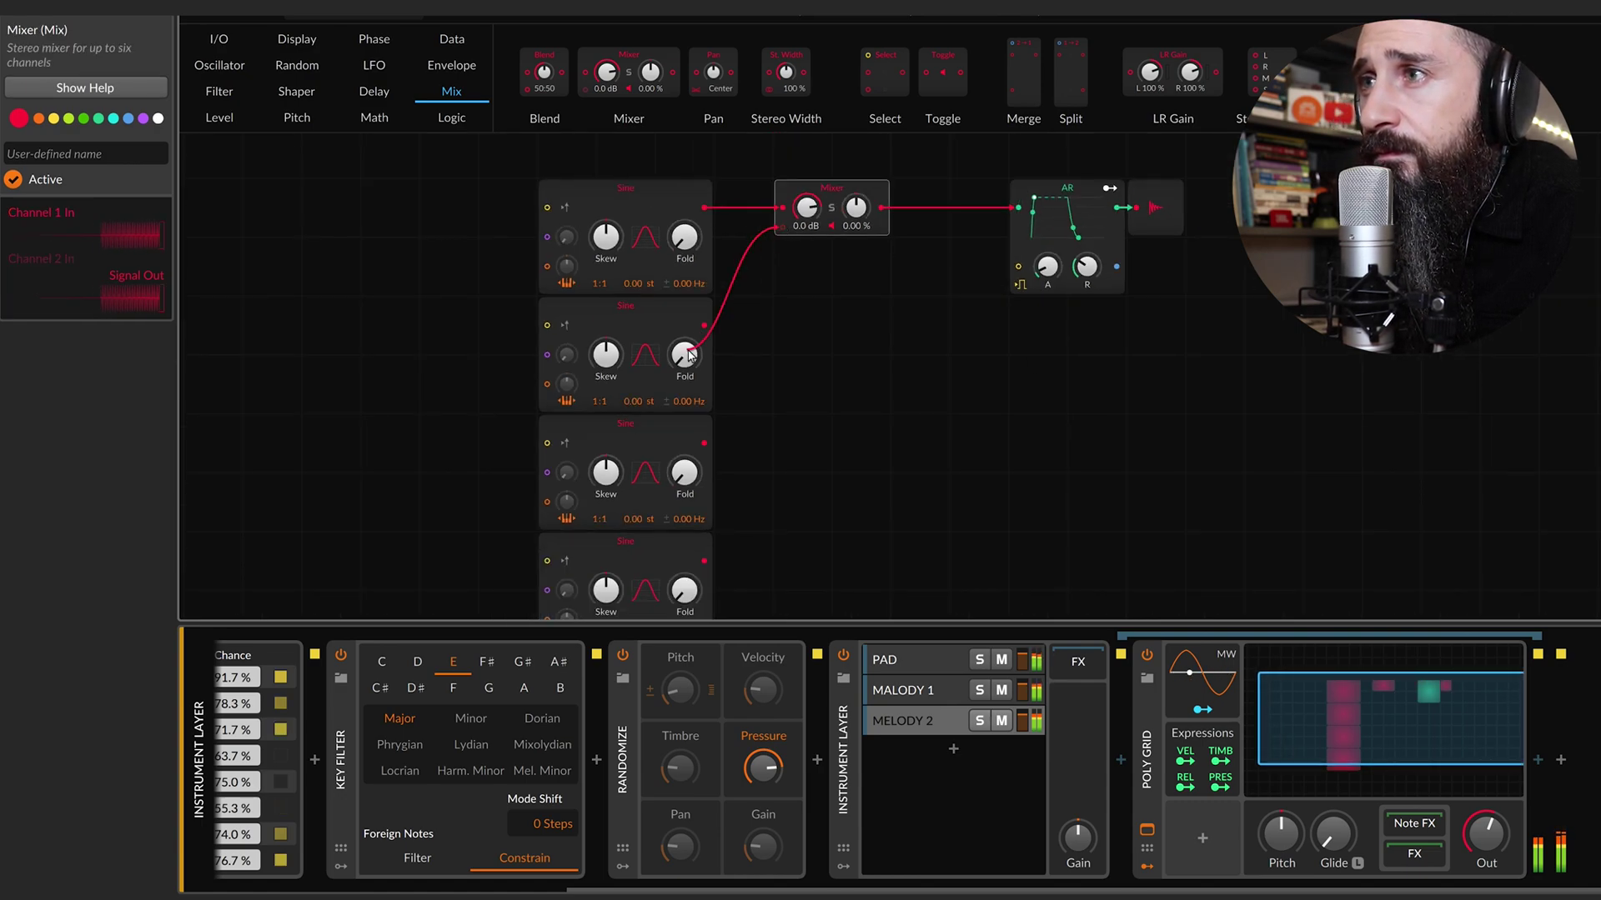
left_click_drag(689, 354, 704, 324)
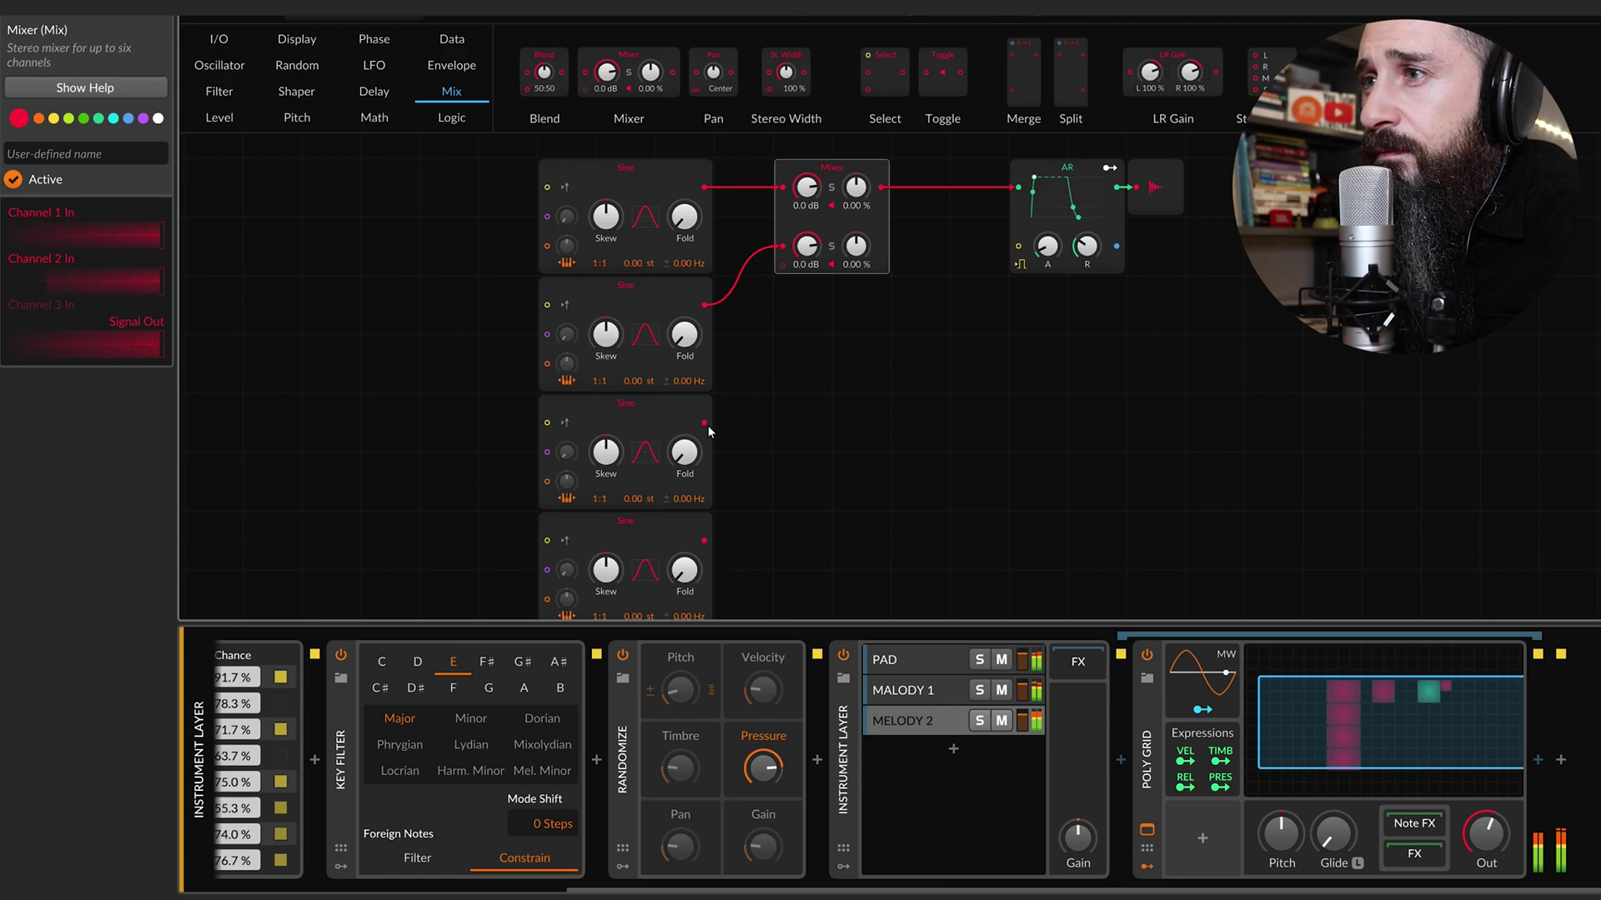
left_click_drag(706, 424, 780, 285)
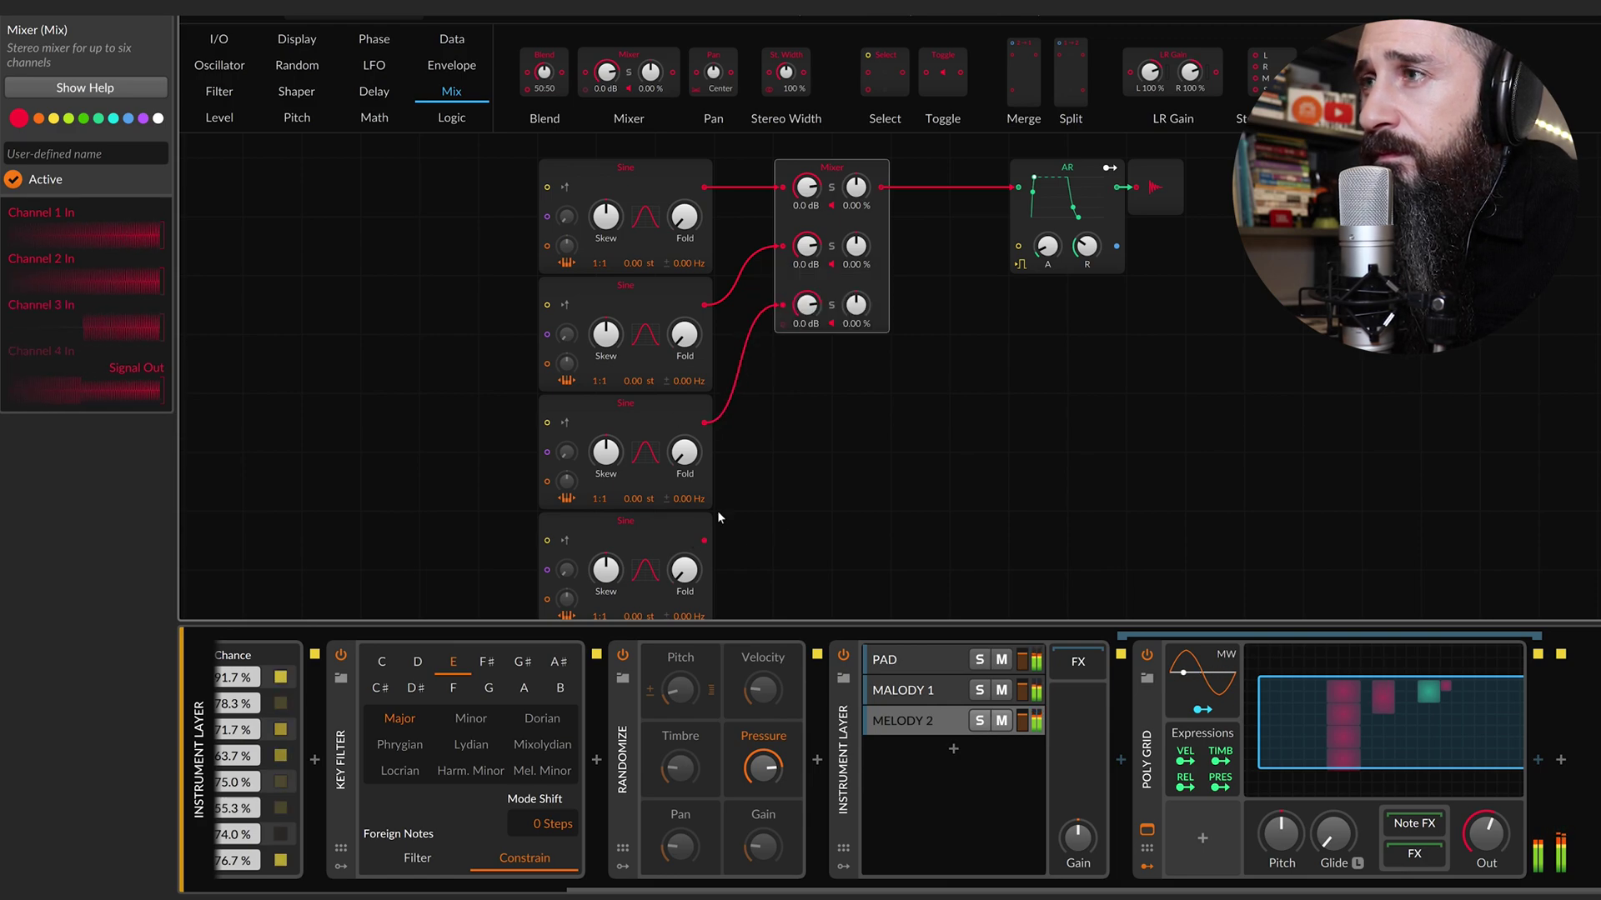
left_click_drag(704, 540, 782, 326)
scroll(813, 372, "down", 1)
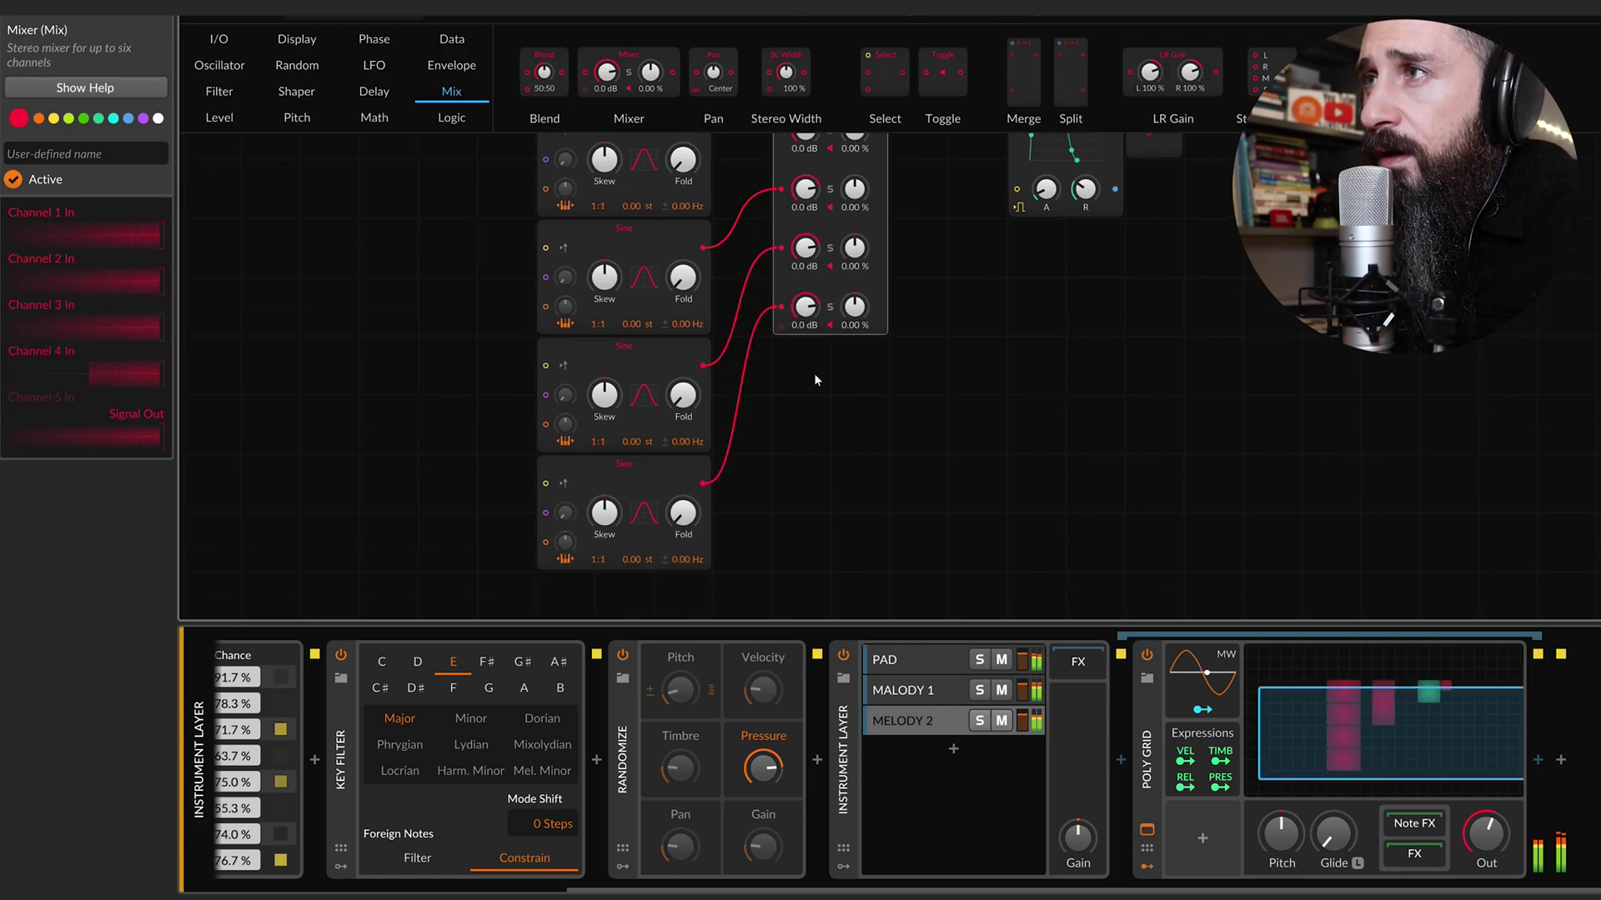
scroll(813, 373, "up", 1)
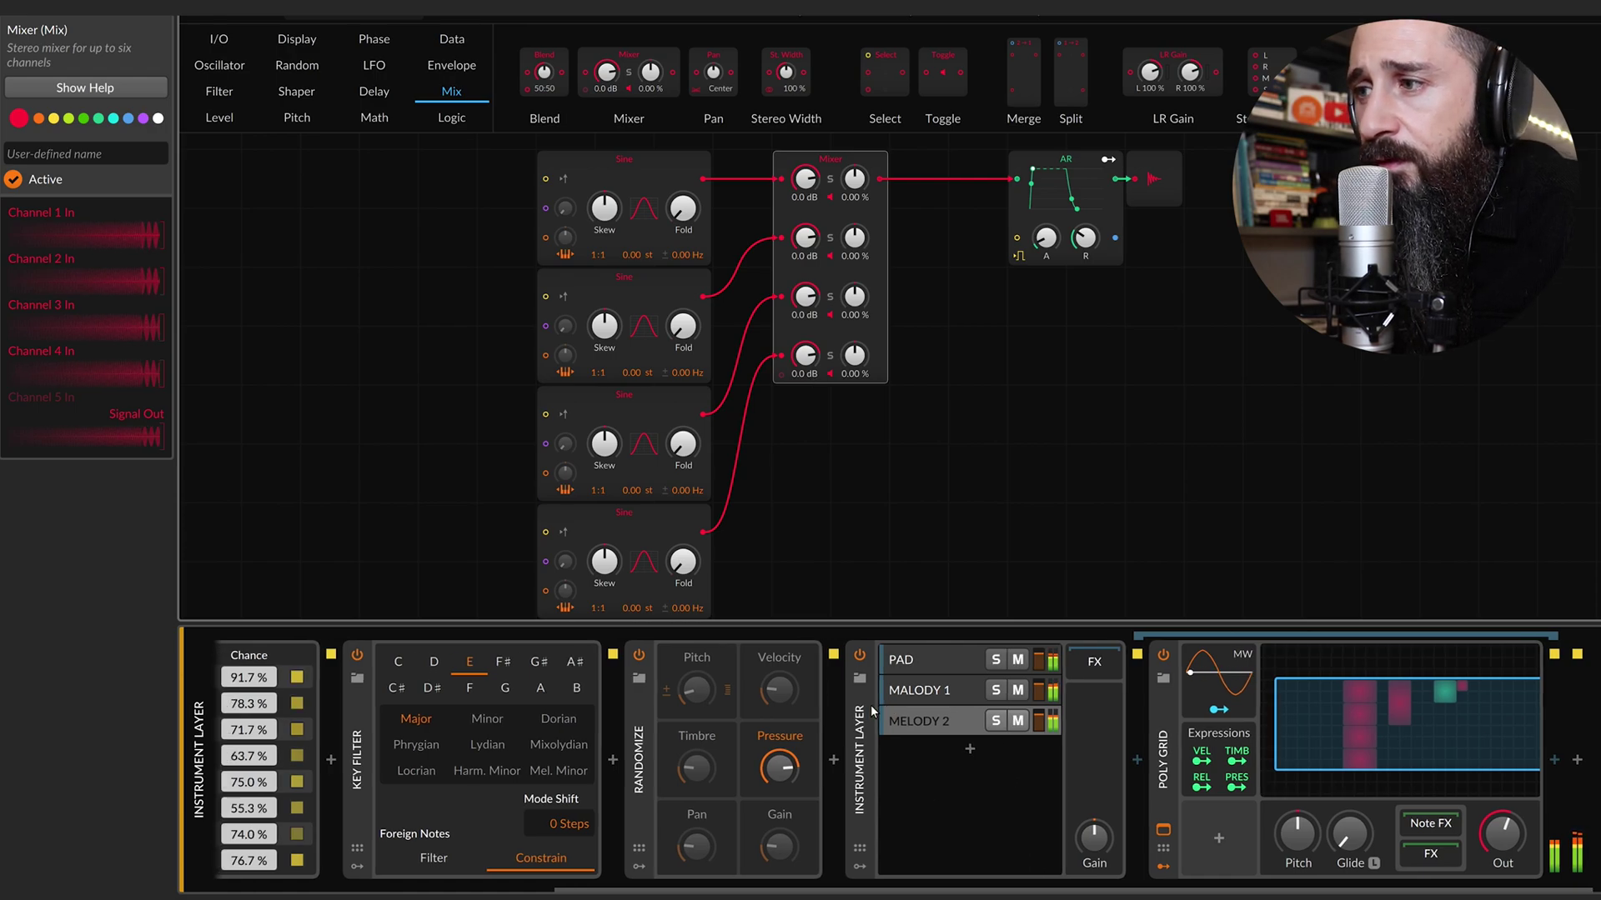
Move the Audio Out module away from the AR envelope to leave a gap in the MELODY 2 patch.
scroll(984, 737, "left", 3)
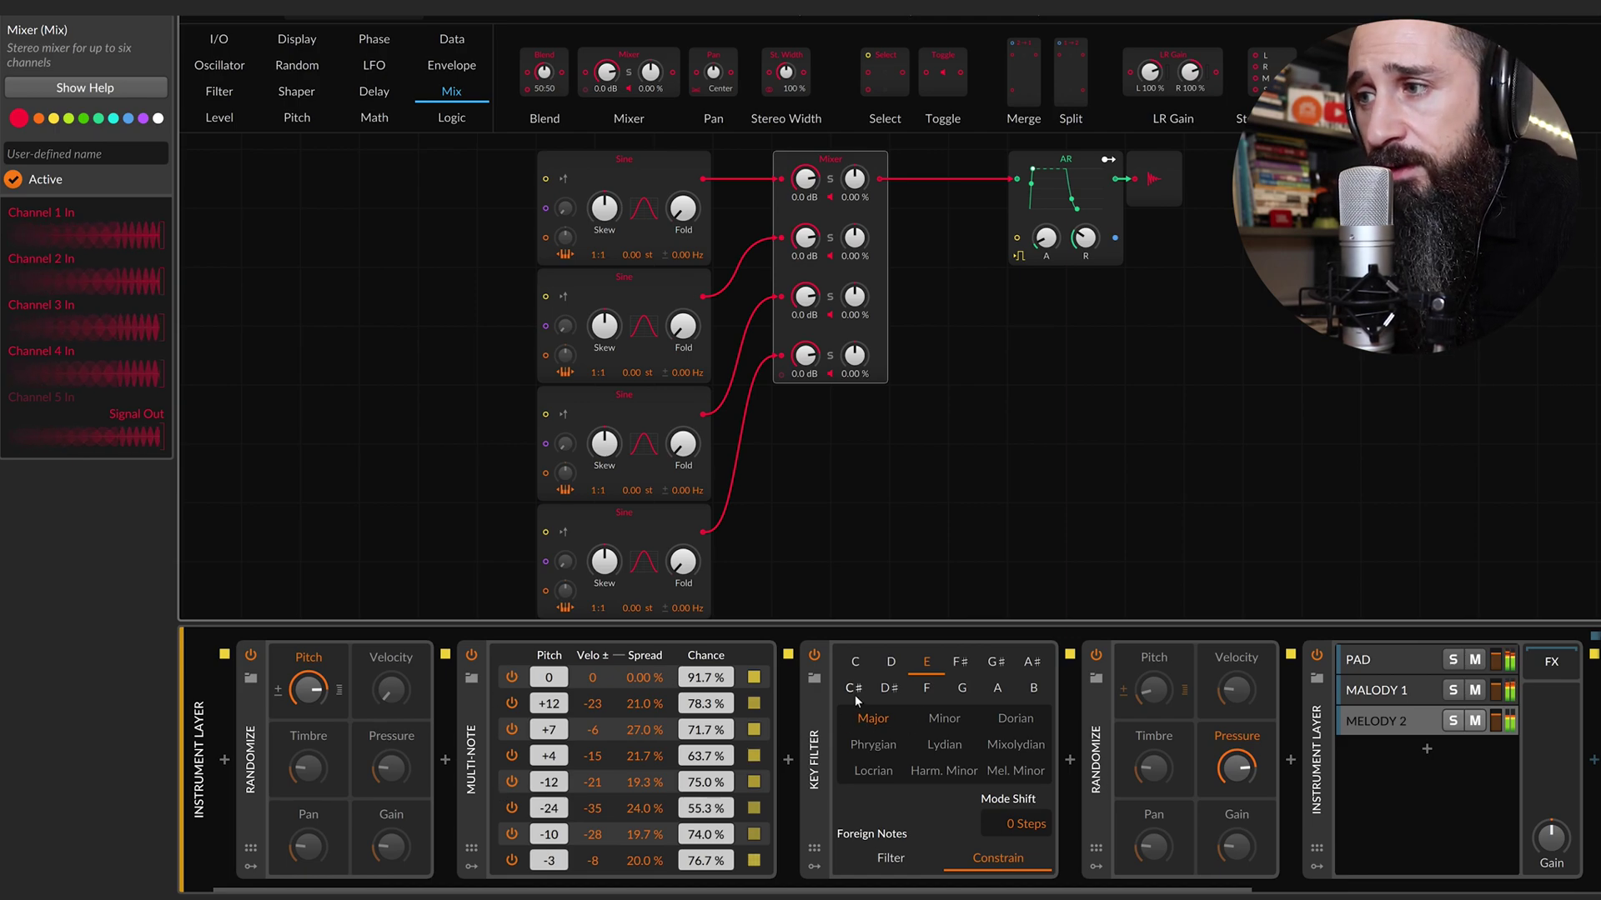
scroll(1138, 690, "right", 4)
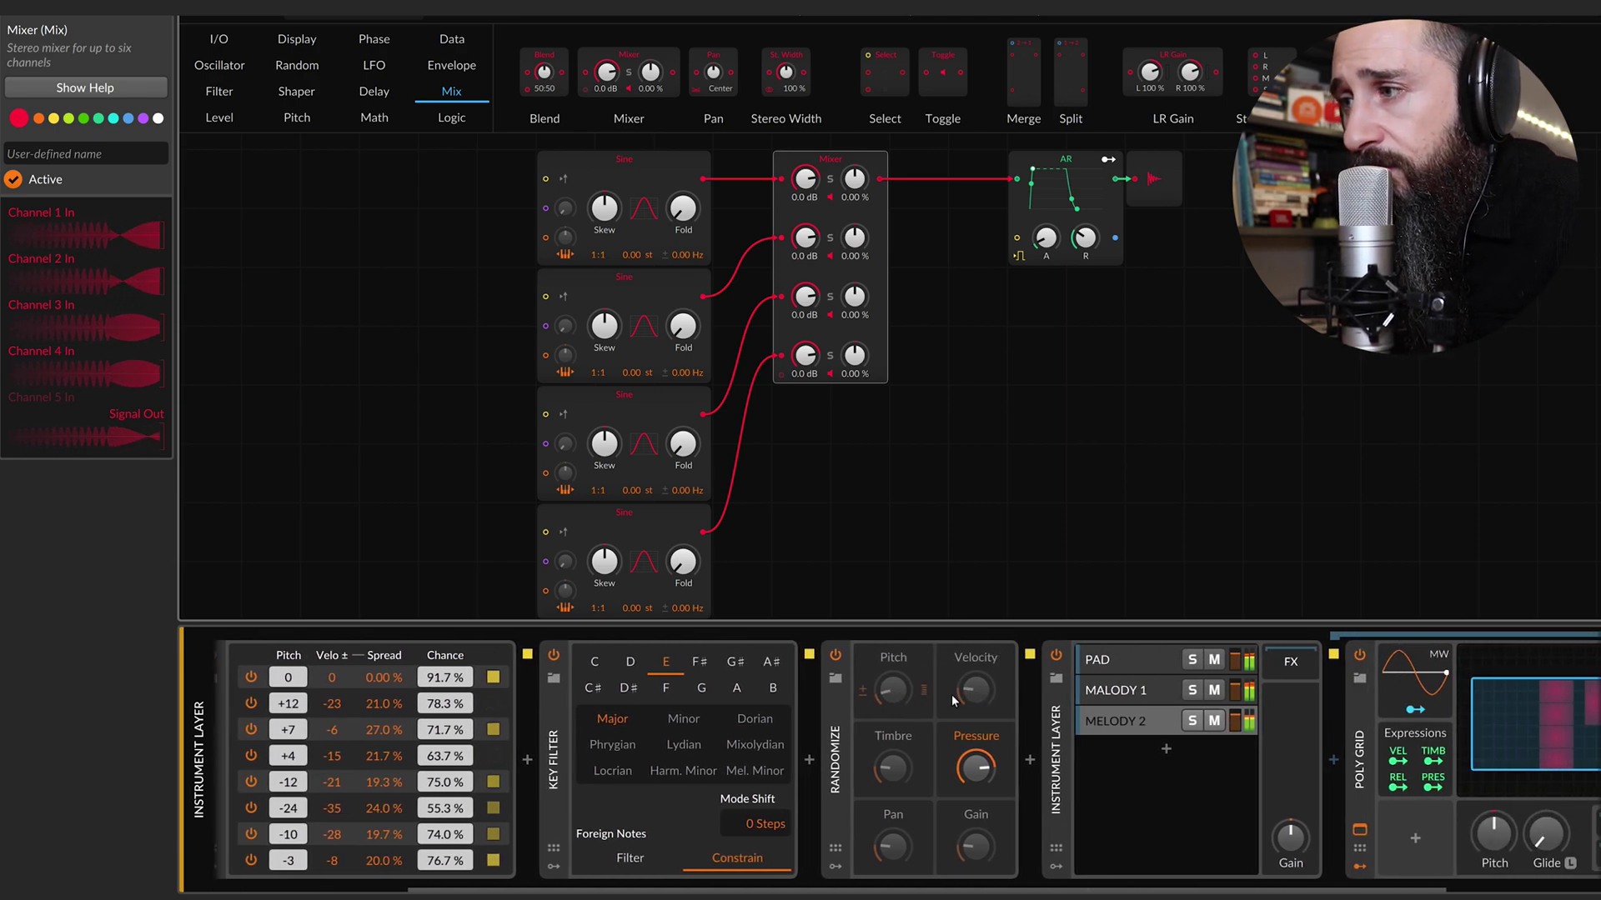
left_click(898, 728)
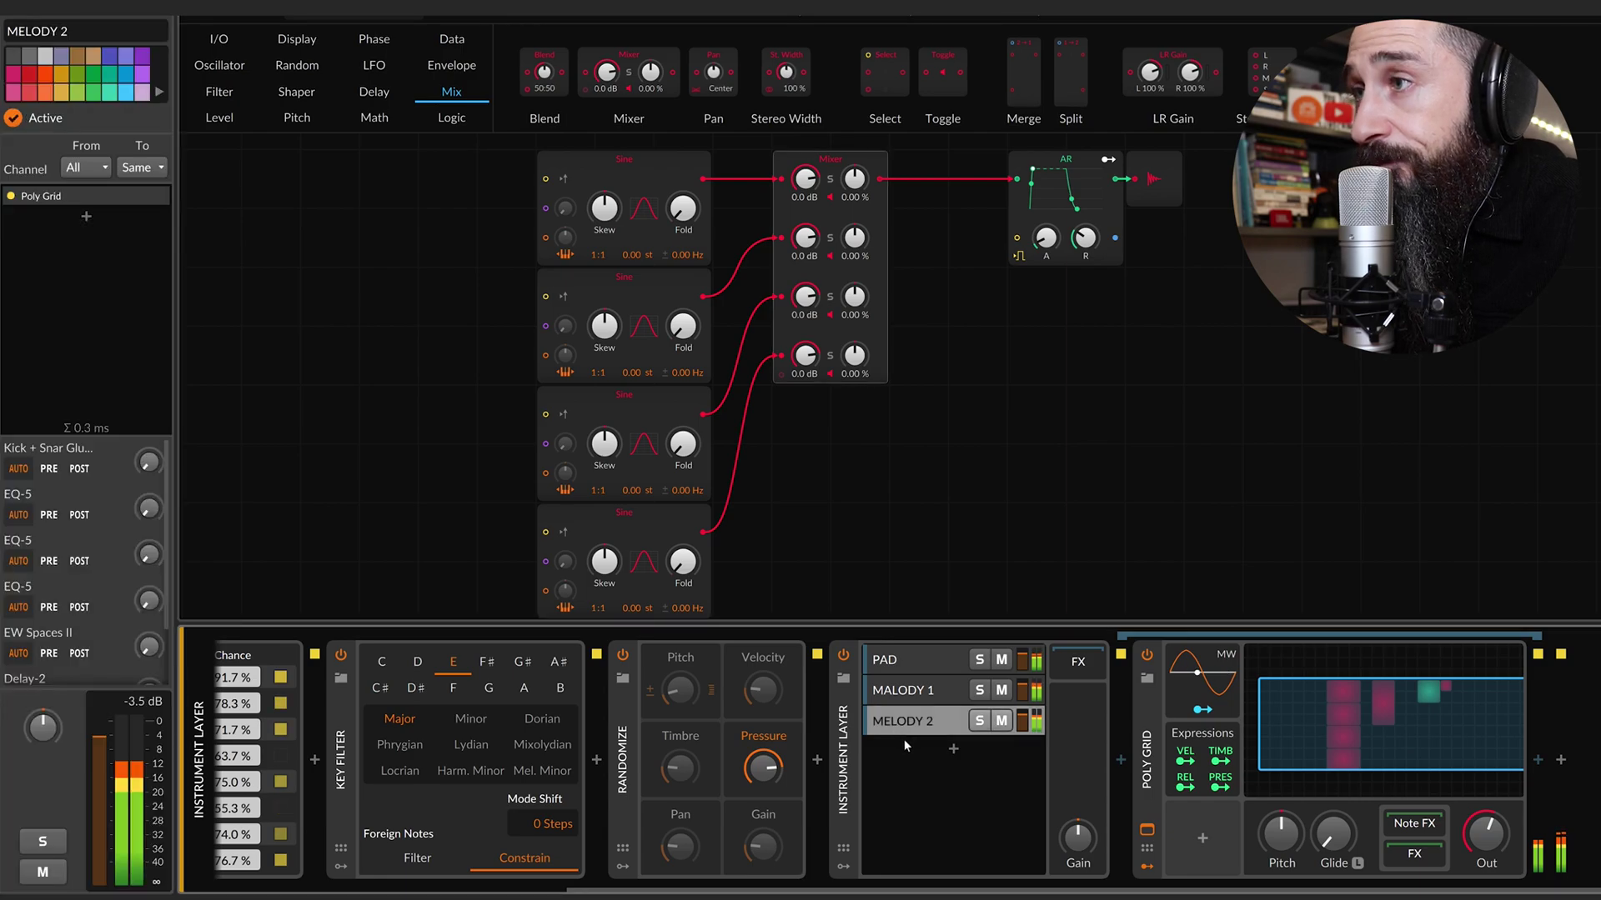
left_click(1167, 178)
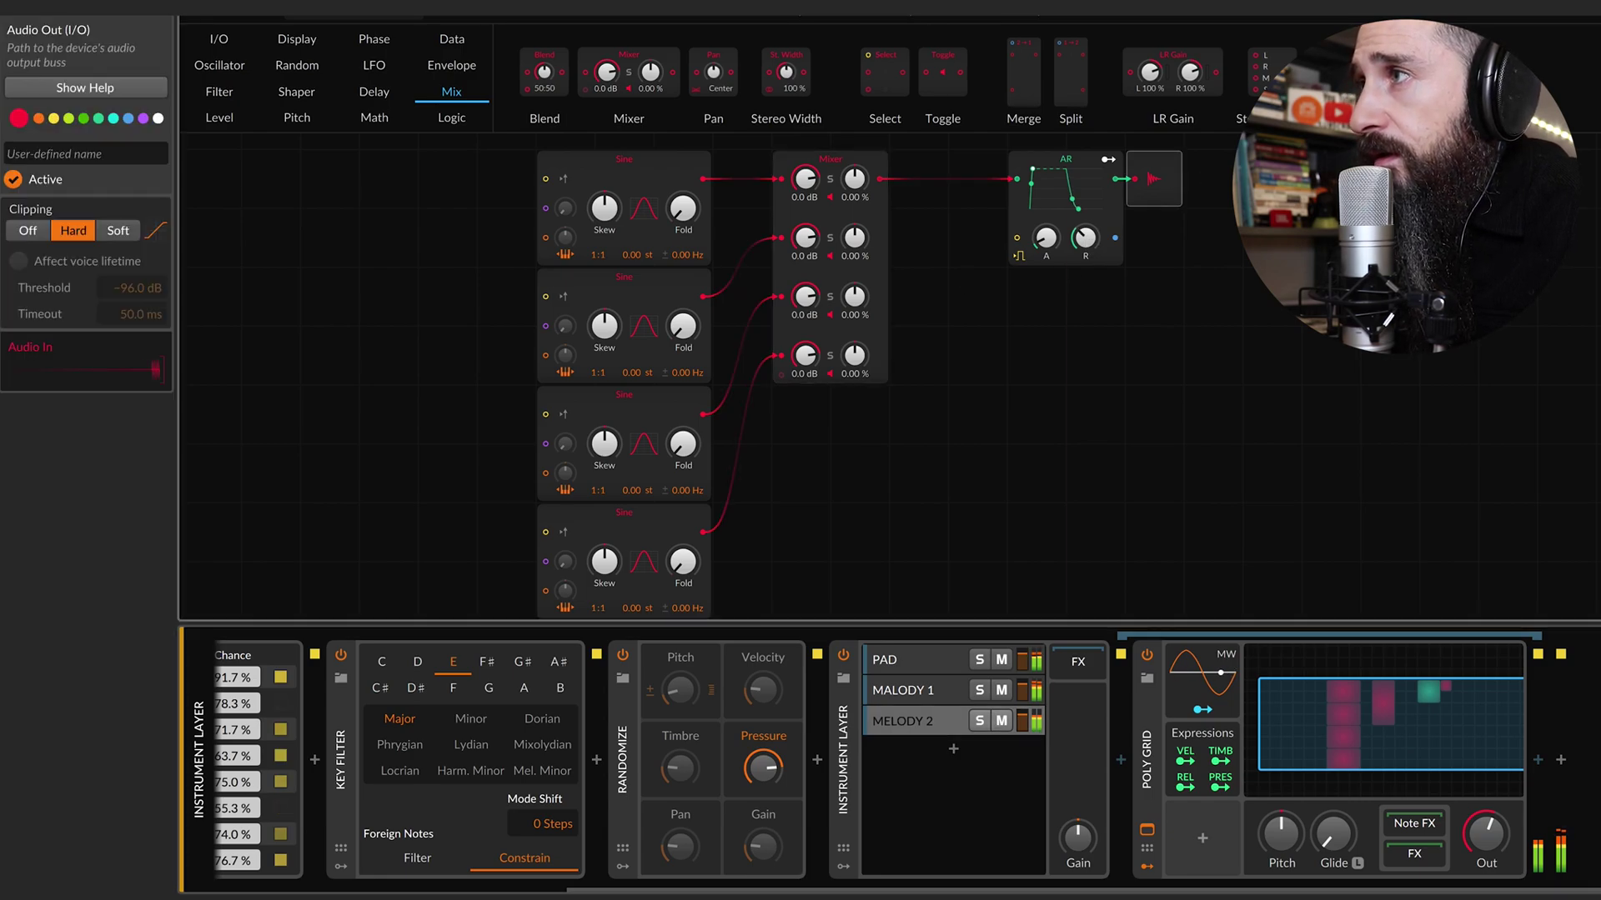
left_click_drag(1167, 178, 1227, 178)
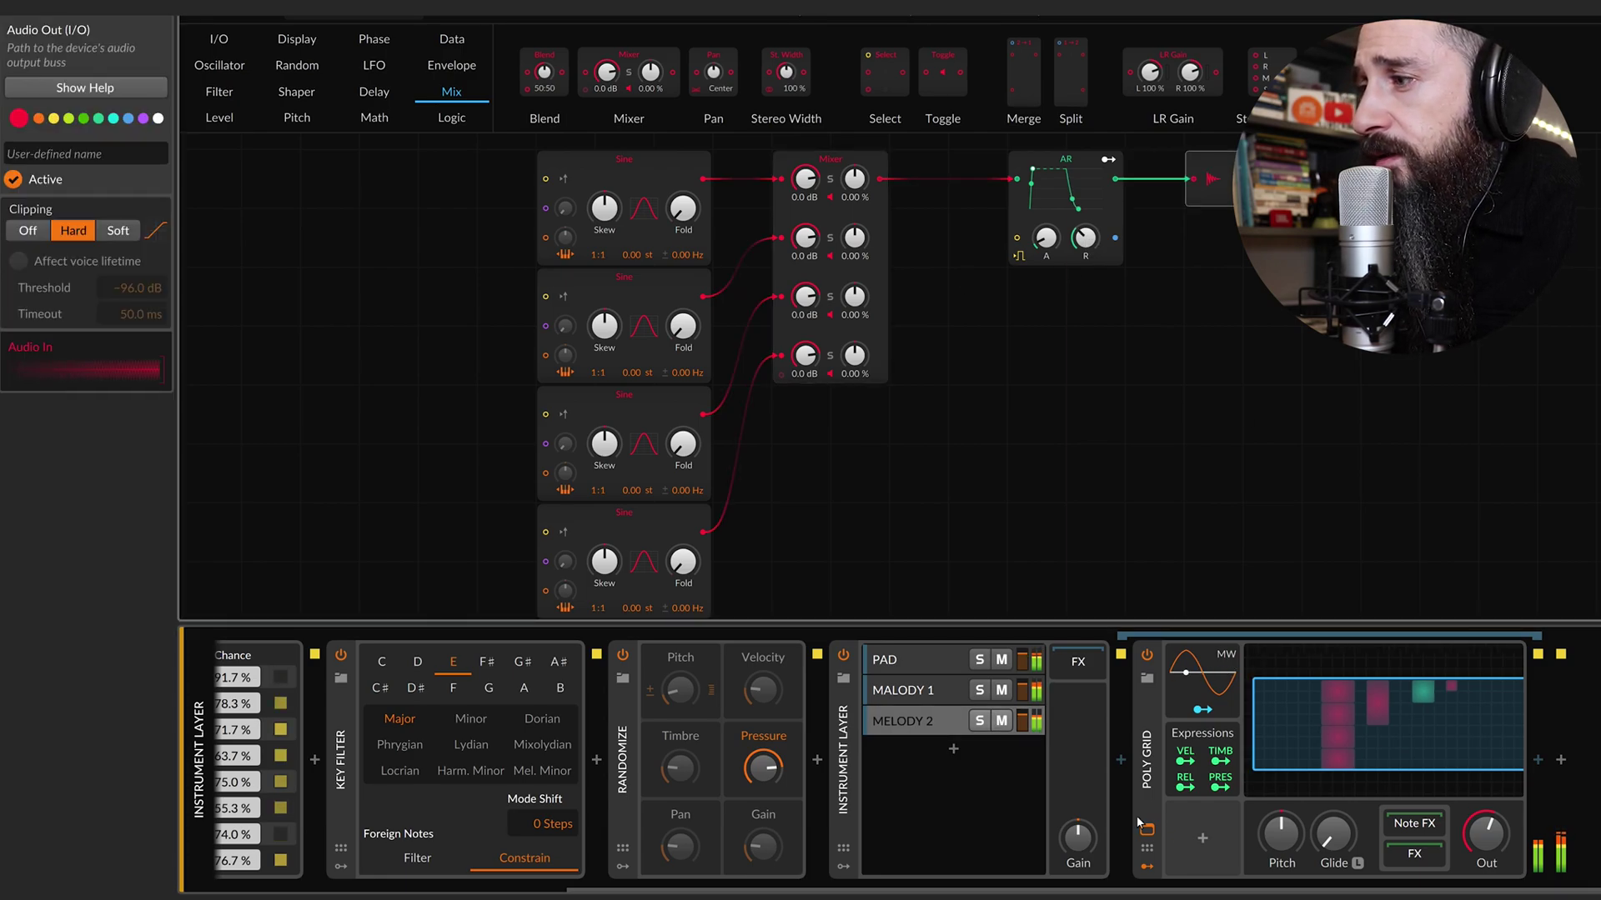
Add a Macro modulator to the MELODY 2 layer's Poly Grid.
left_click(1202, 841)
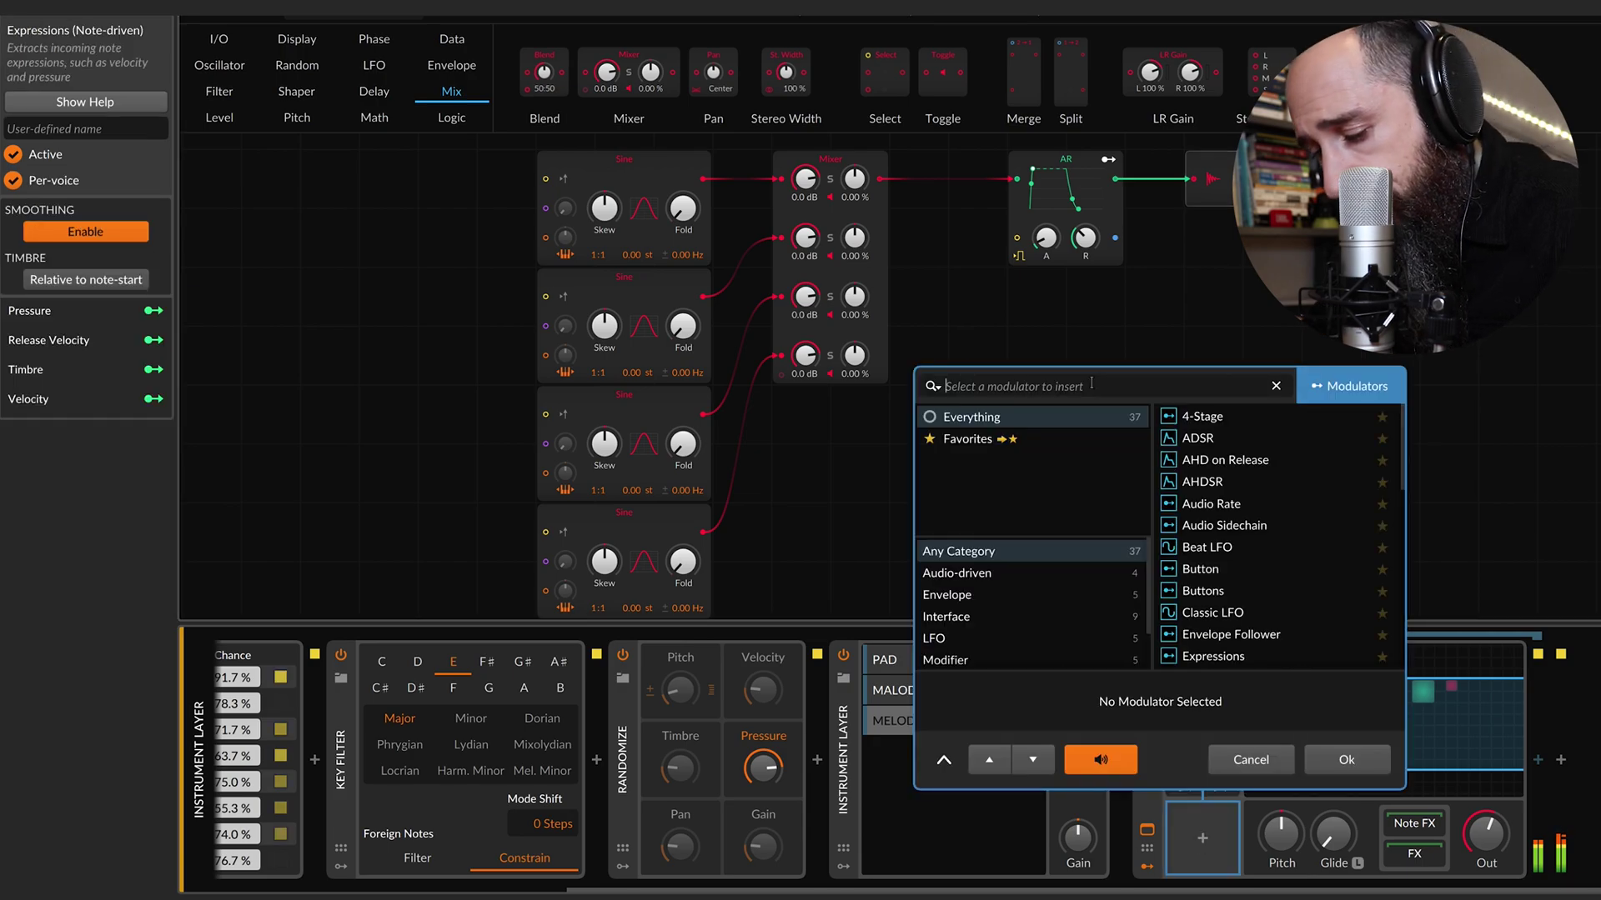
type("MACRO")
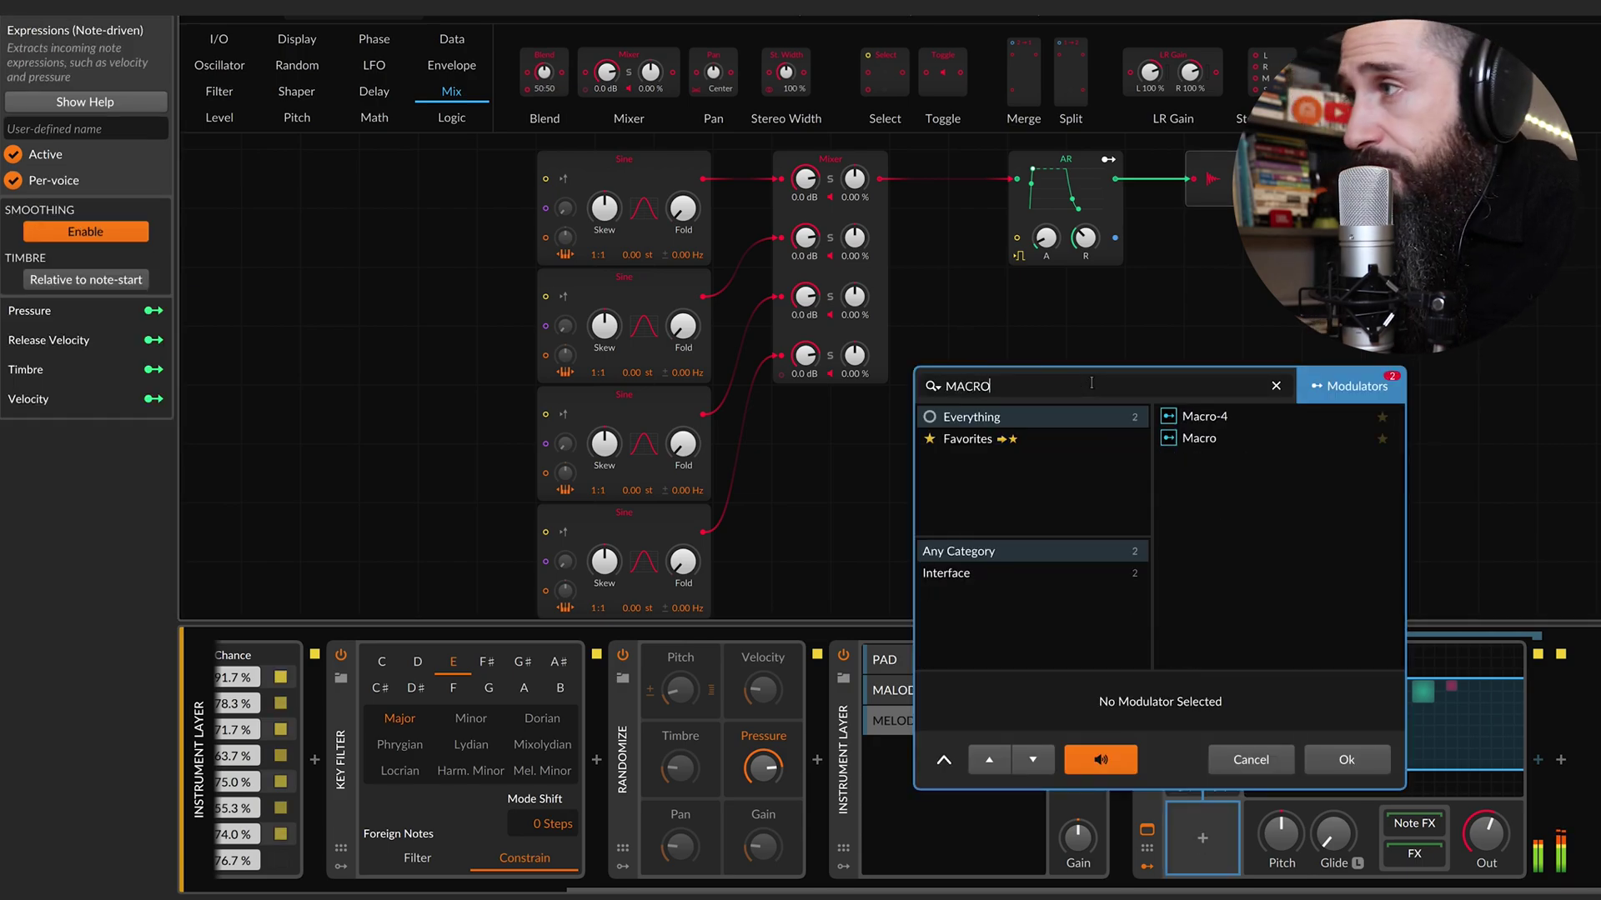
left_click(1262, 448)
key("Return")
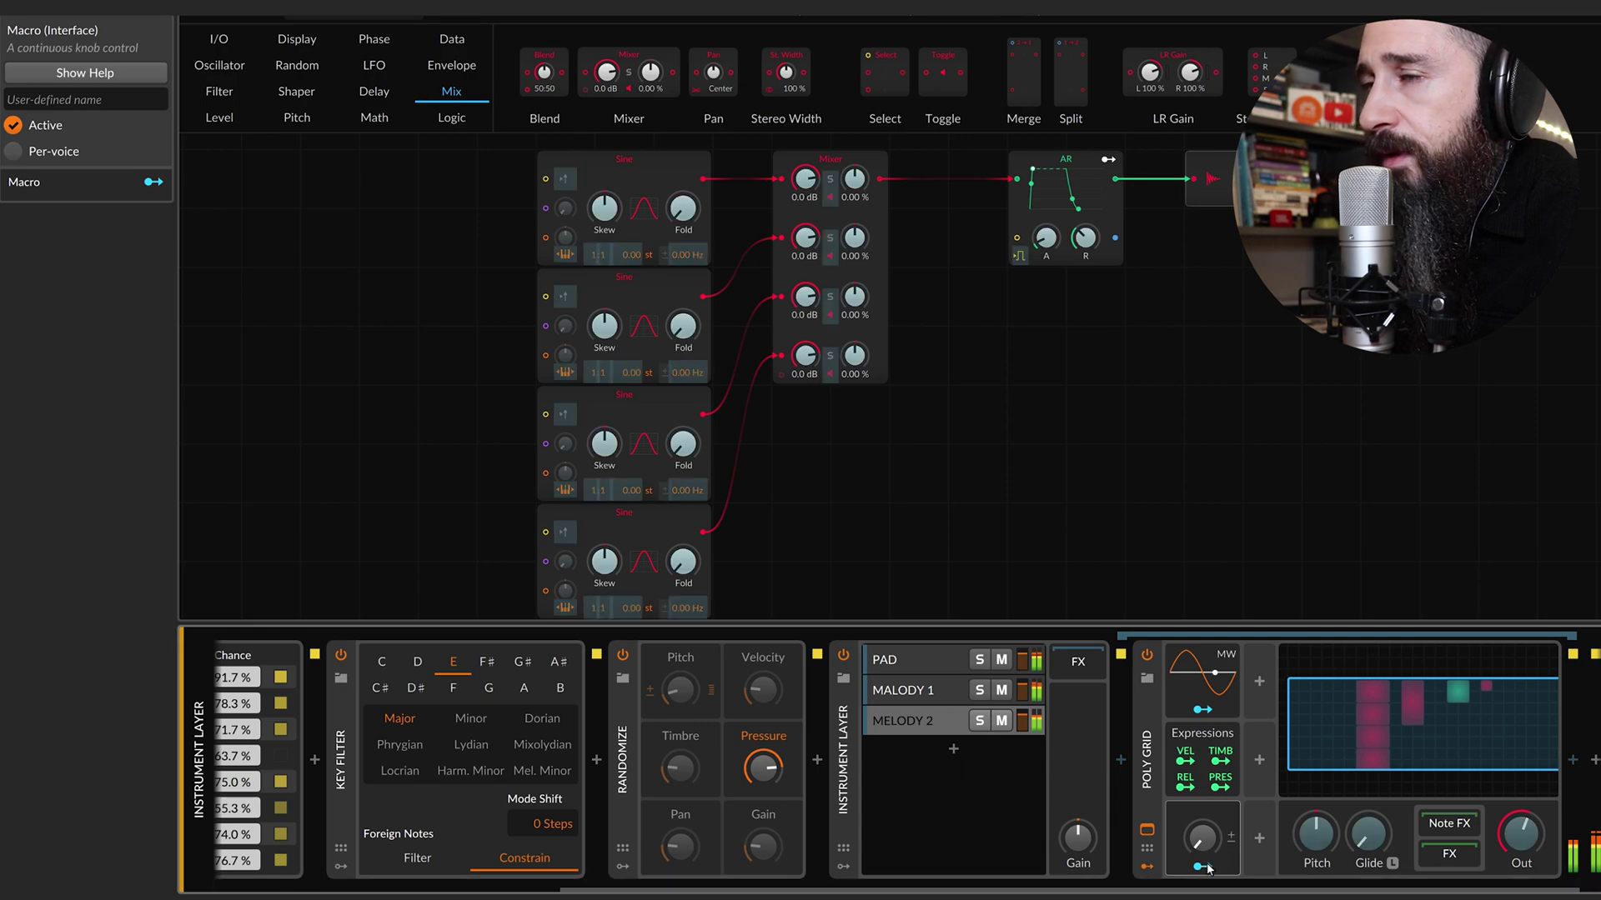
Map the Macro to the first Sine's pitch ratio numerator with a modulation amount of +3.600.
left_click(1202, 867)
left_click_drag(598, 255, 598, 227)
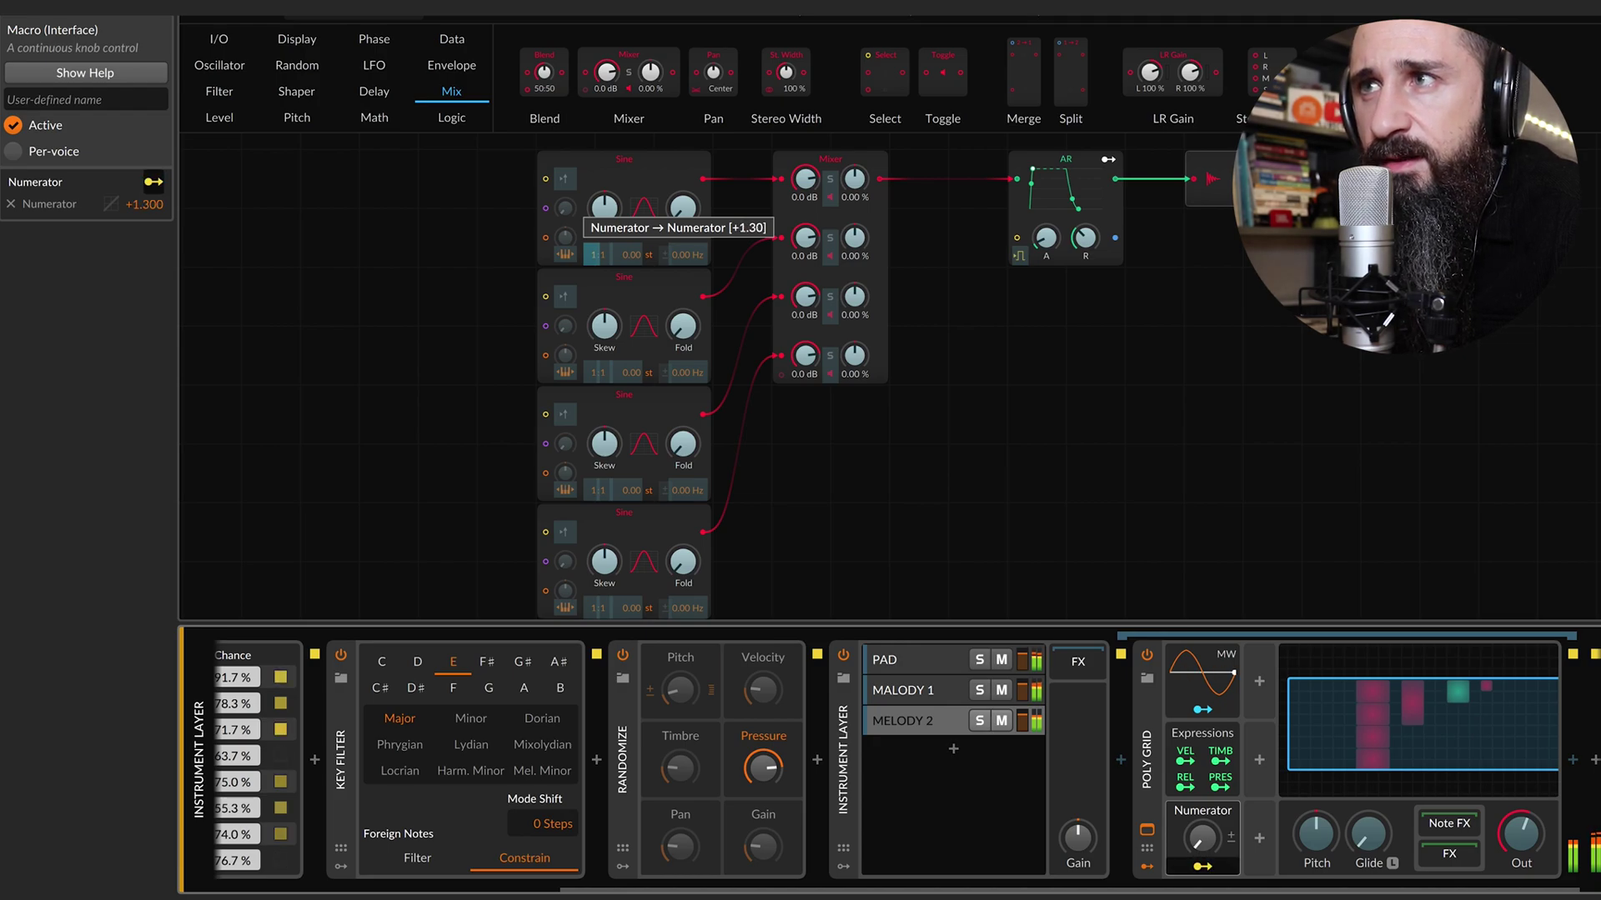
left_click_drag(598, 217, 598, 194)
left_click_drag(598, 260, 598, 253)
left_click_drag(598, 259, 598, 203)
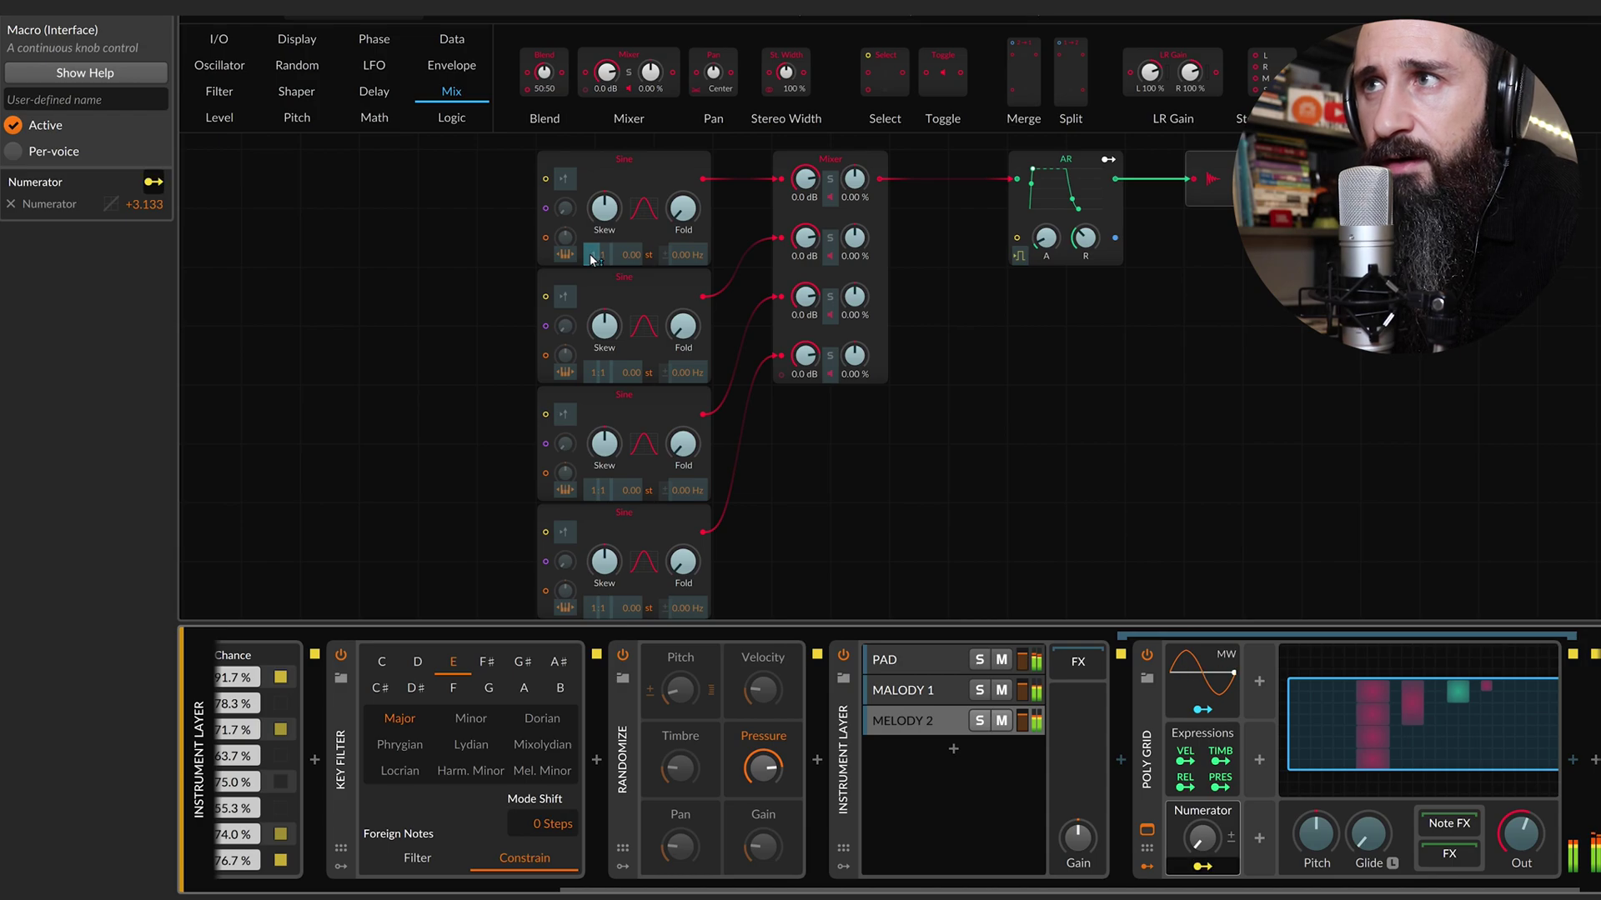
left_click_drag(592, 259, 592, 253)
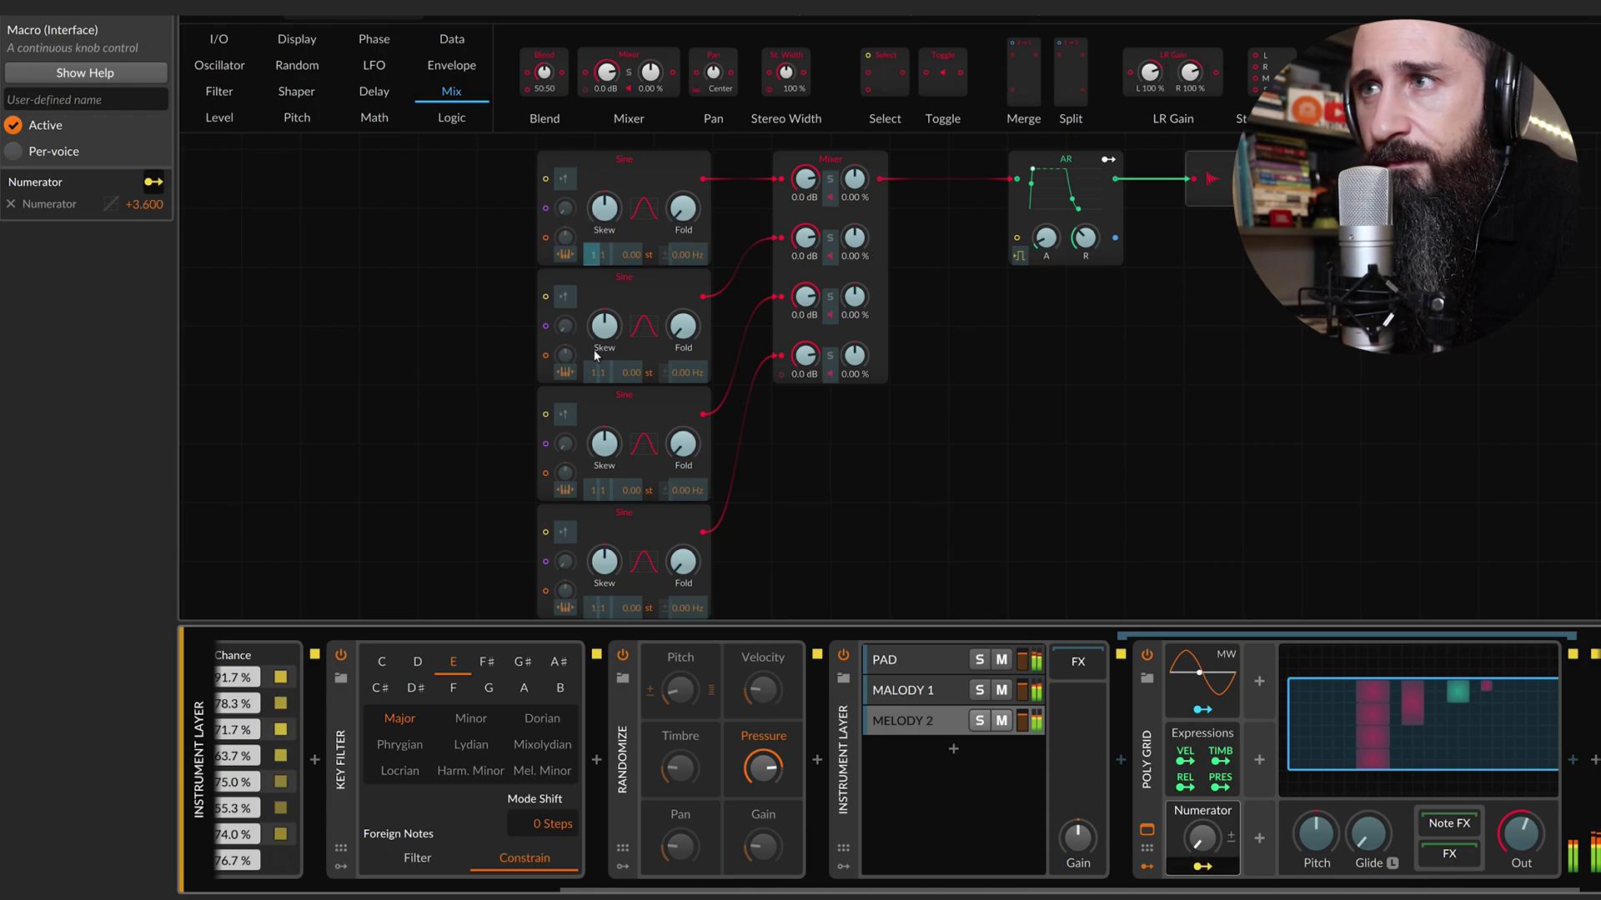
Map the Macro to the numerators of the second, third and fourth Sines at -1.667, +1.767 and -3.667.
left_click_drag(594, 351, 593, 606)
scroll(852, 499, "down", 2)
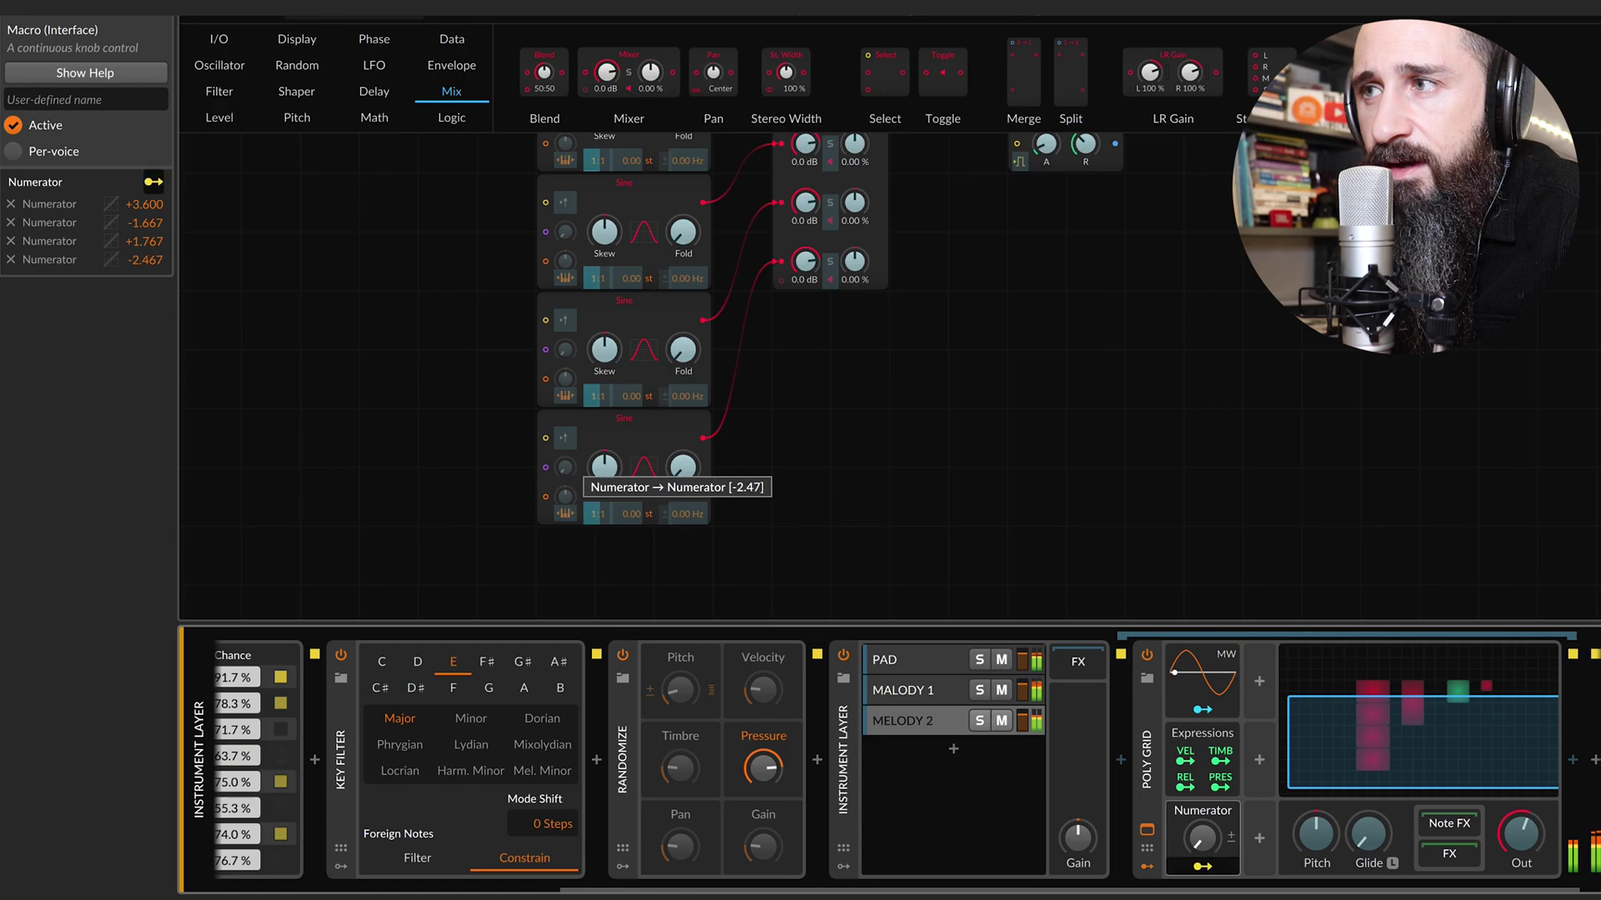
left_click_drag(593, 513, 592, 540)
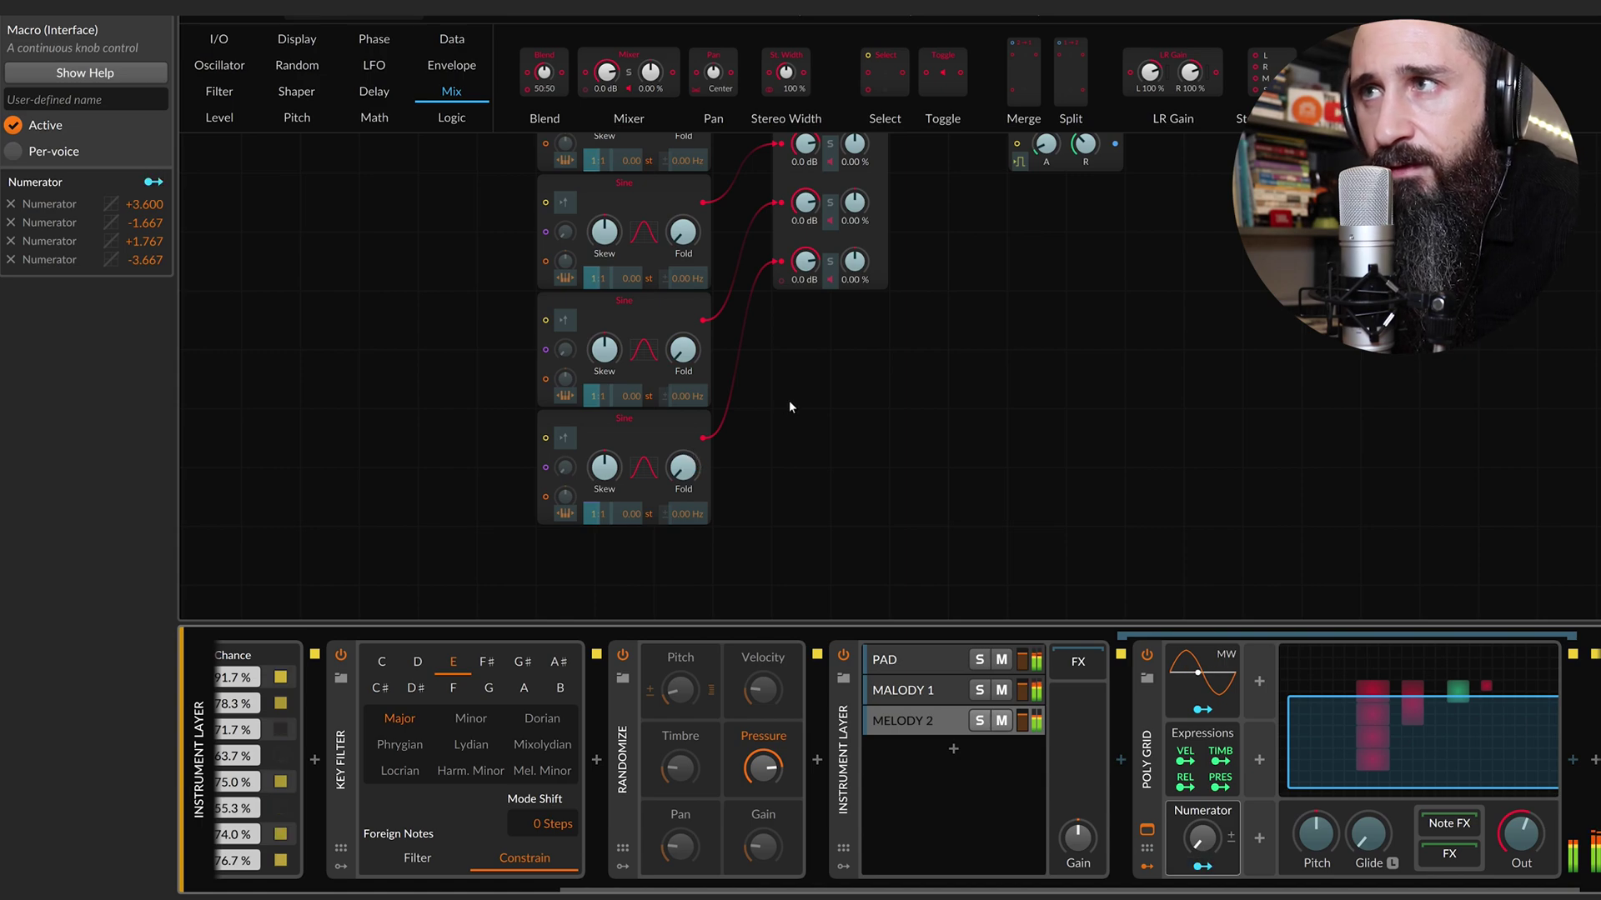
scroll(789, 401, "up", 3)
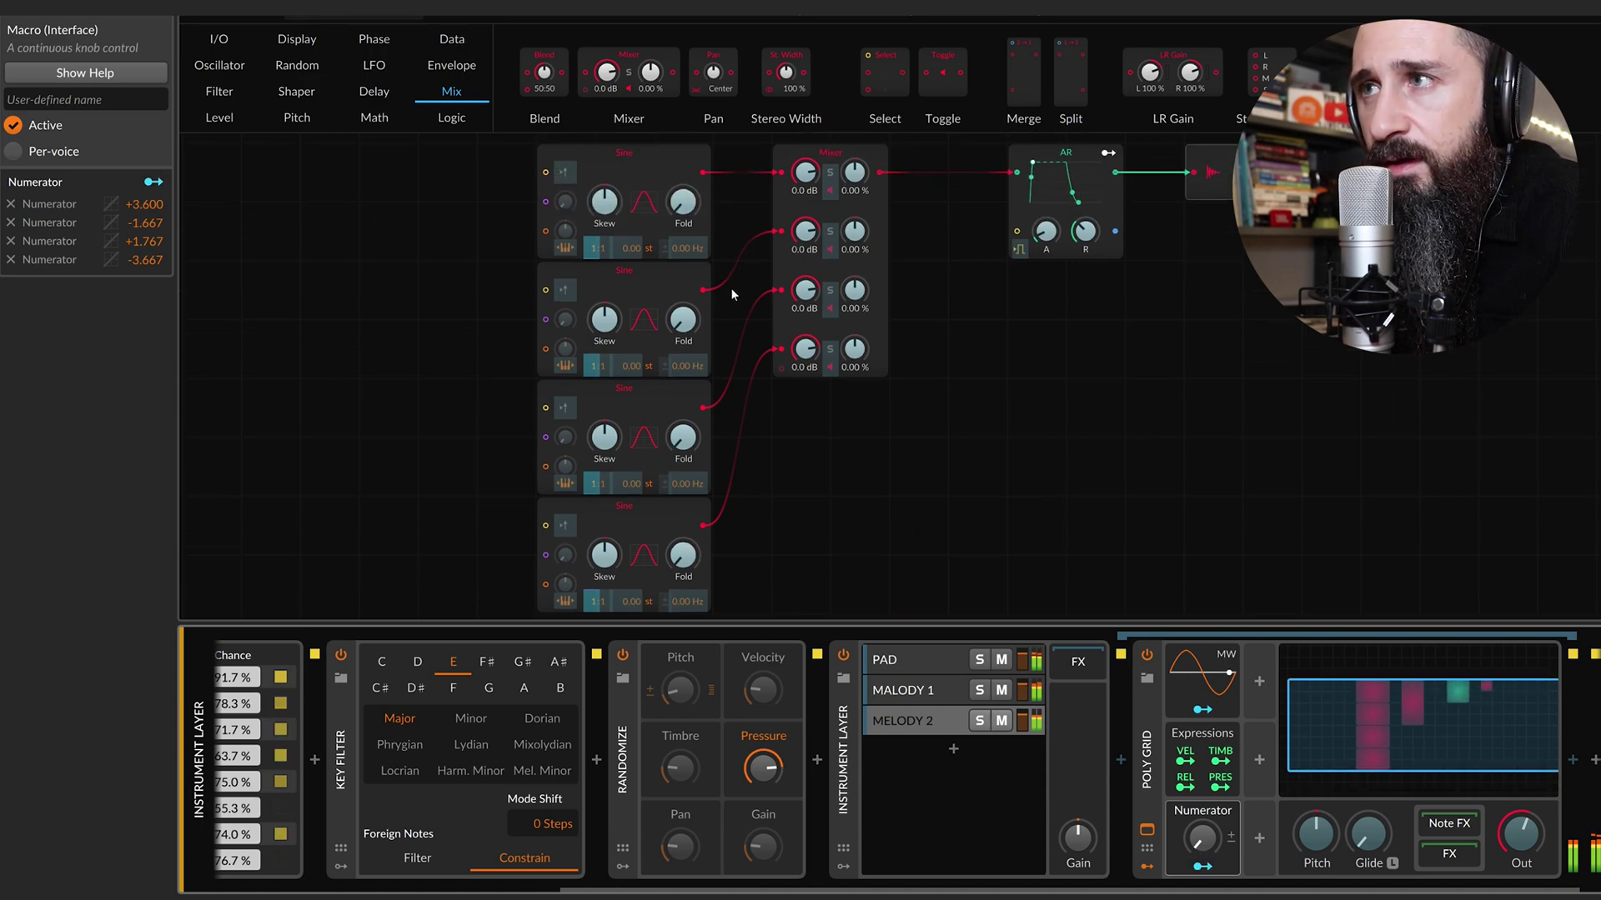
left_click(1203, 869)
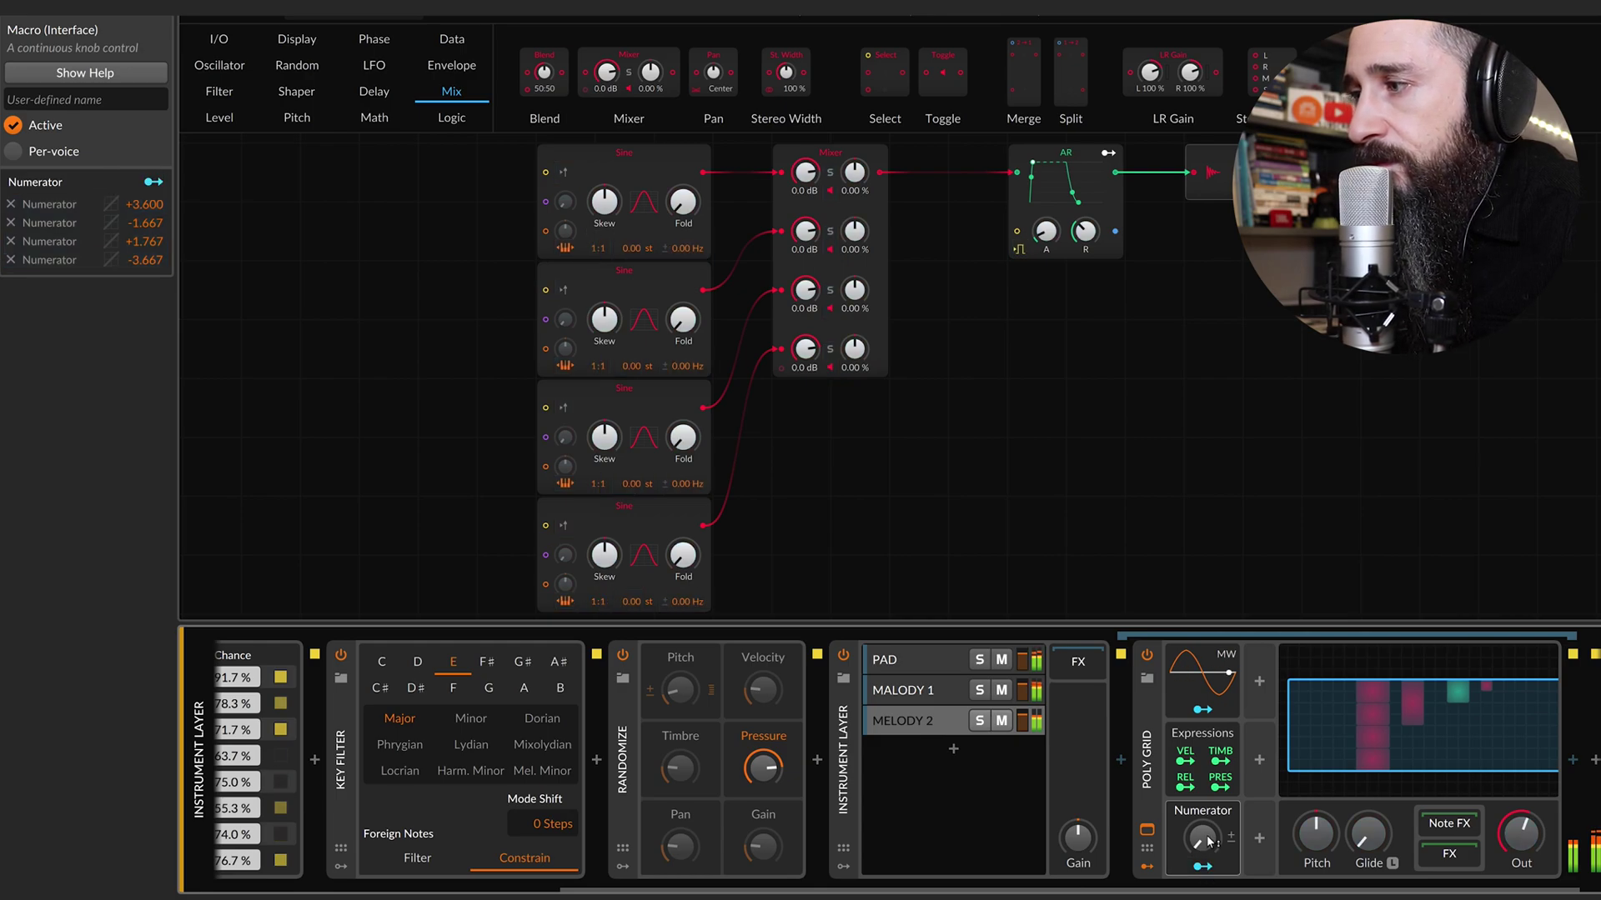
Turn up the Numerator macro and solo the MELODY 2 layer to hear the ratio modulation.
left_click_drag(1208, 840, 1208, 810)
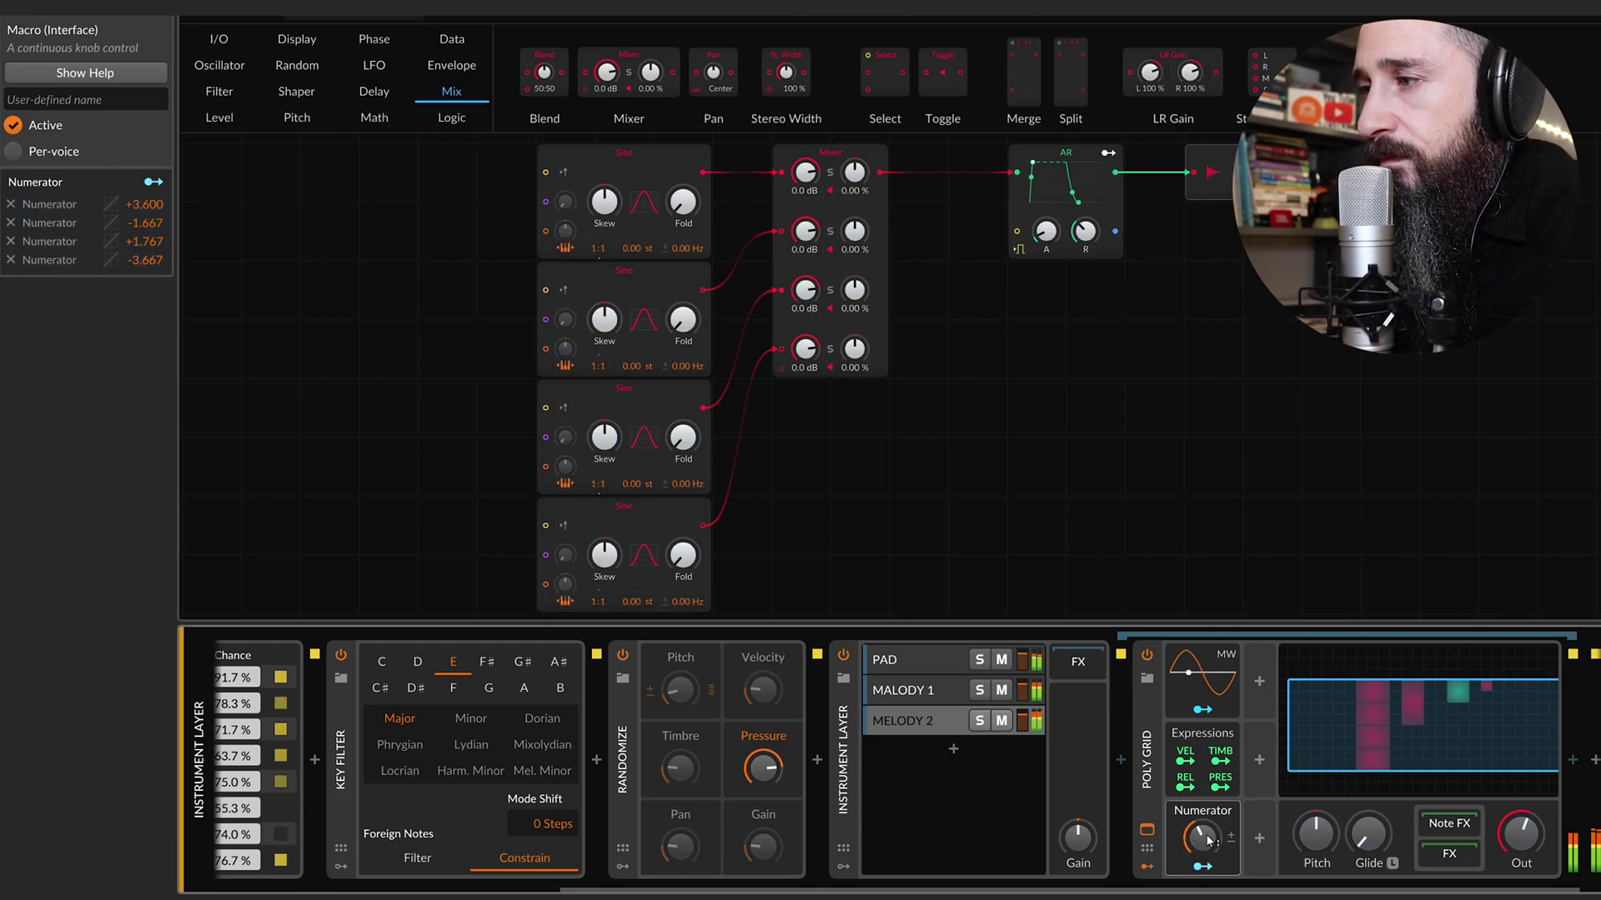
left_click(979, 722)
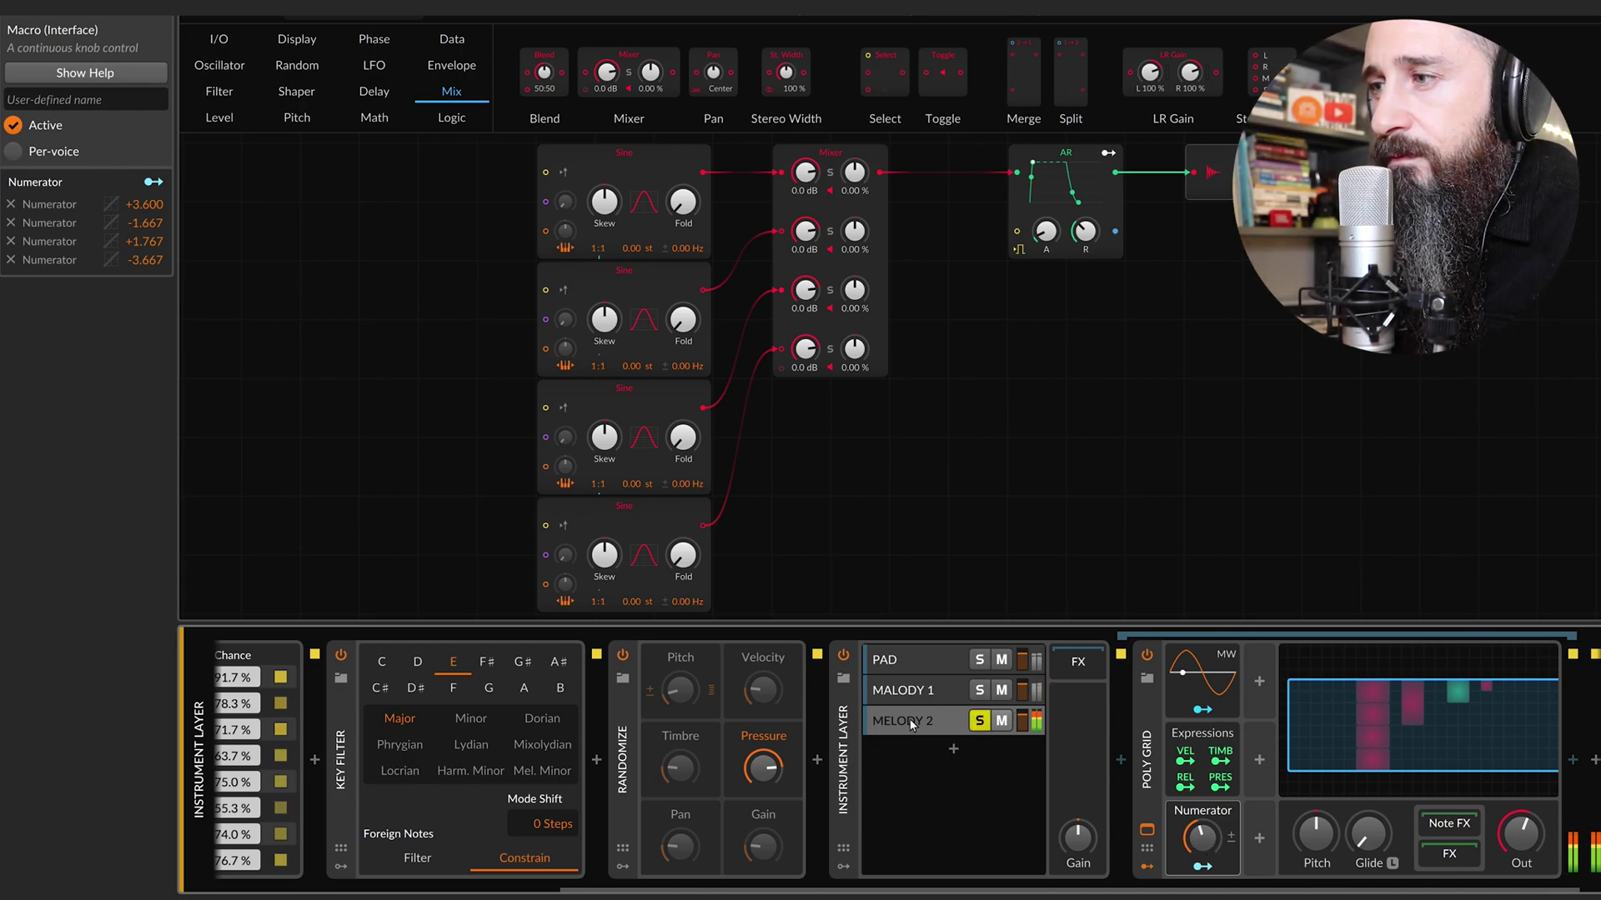
left_click_drag(1210, 848, 1214, 846)
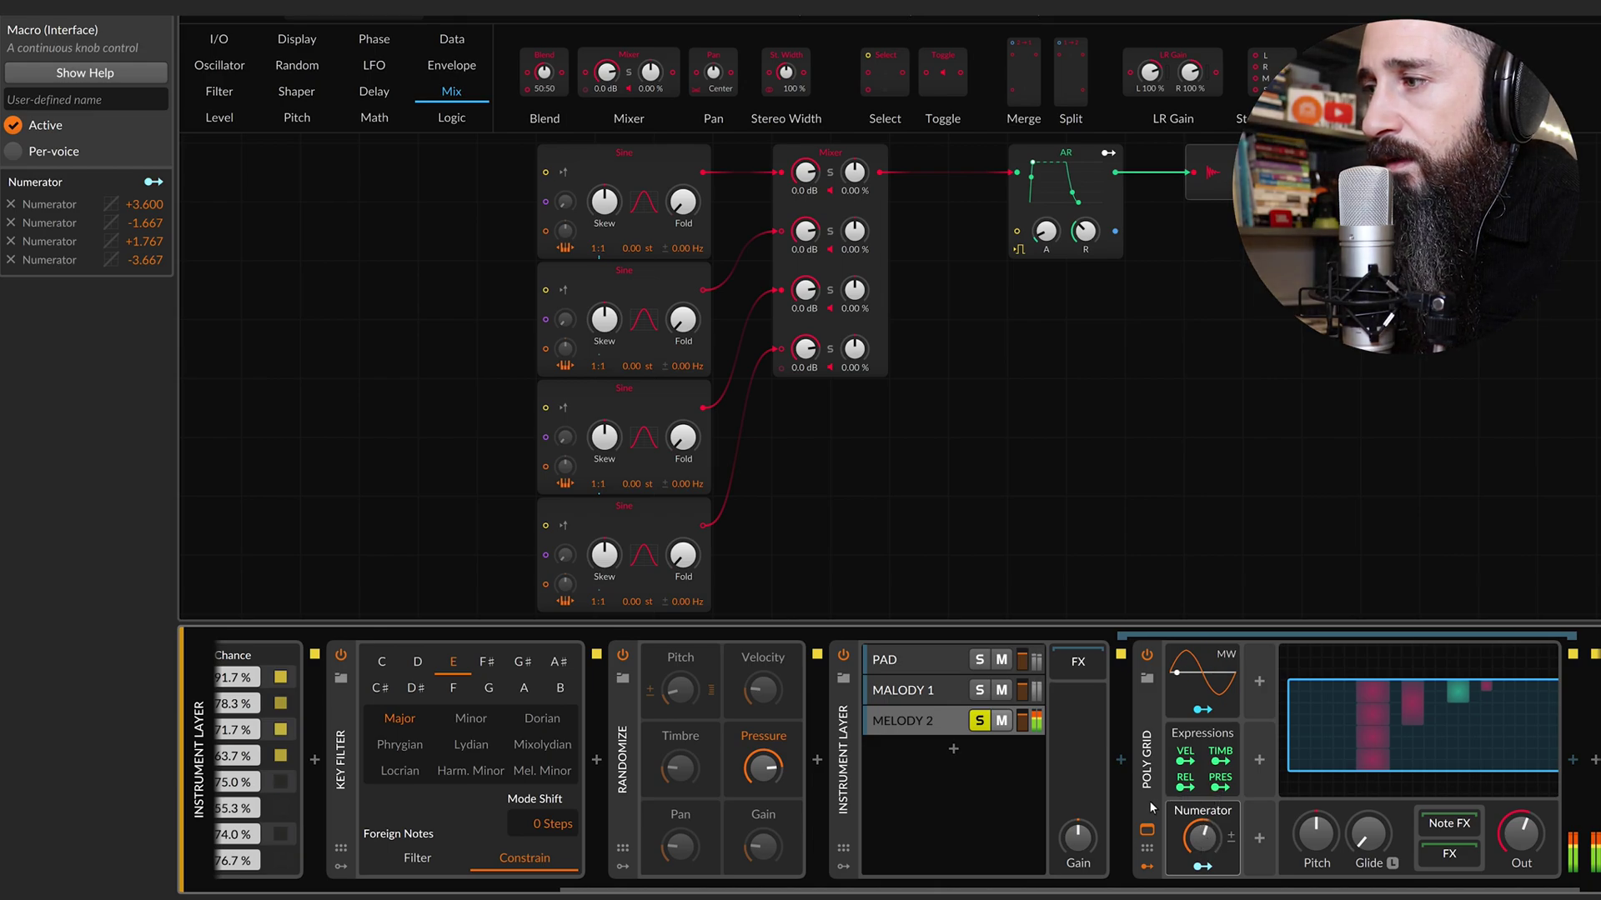
Insert a Strum note effect ahead of the MELODY 2 Poly Grid and set the Poly Grid to 11 voices.
left_click(1146, 831)
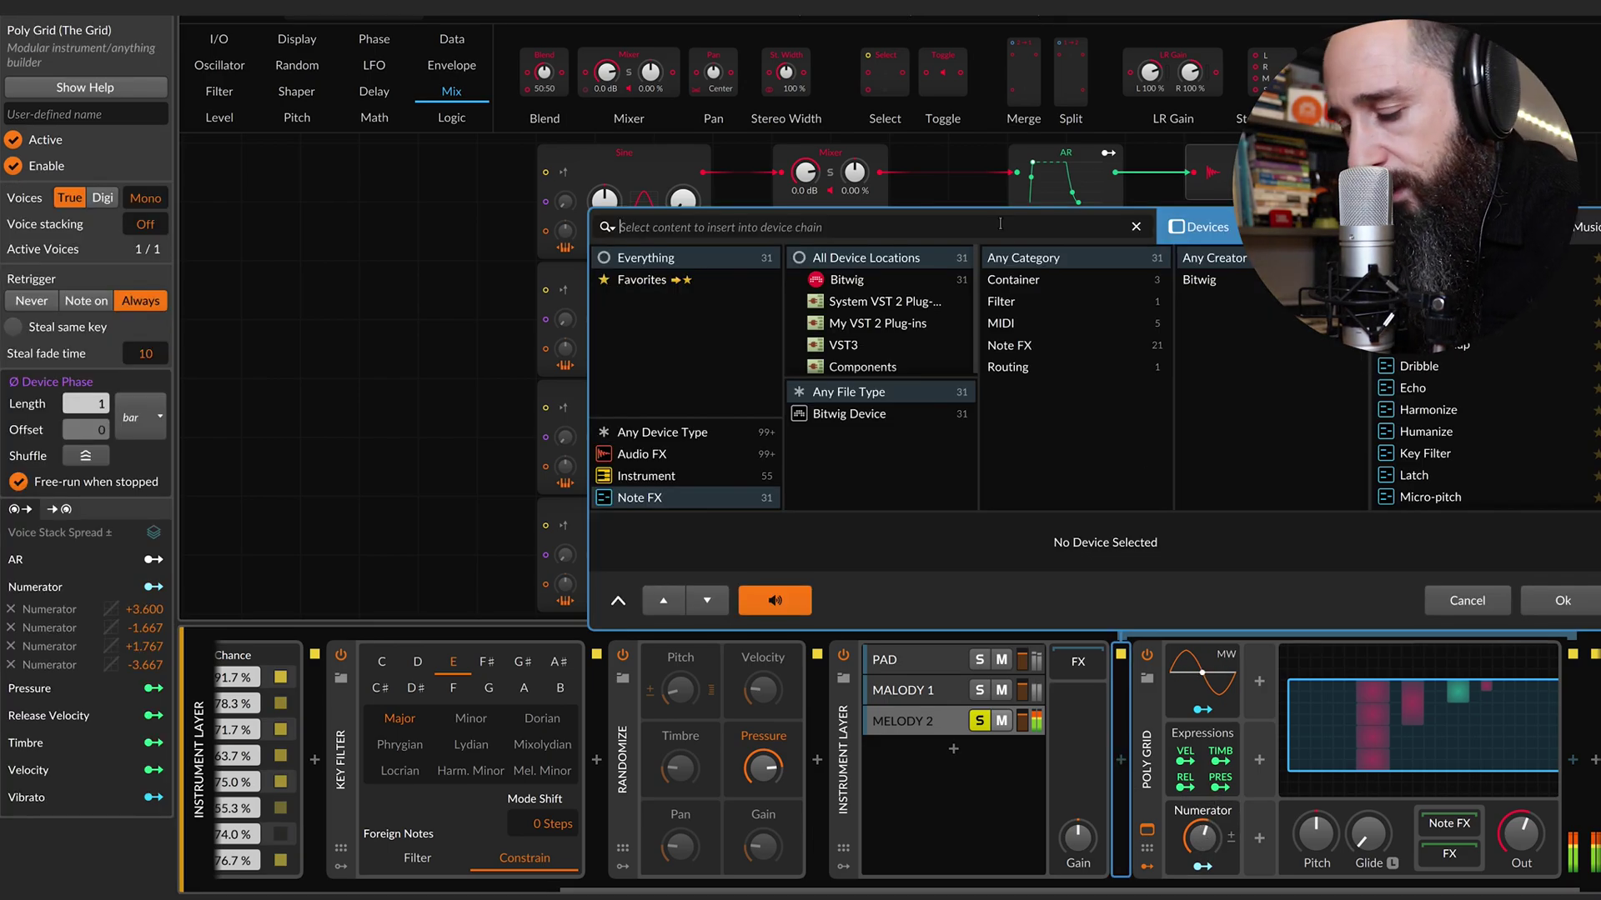
type("STRUM")
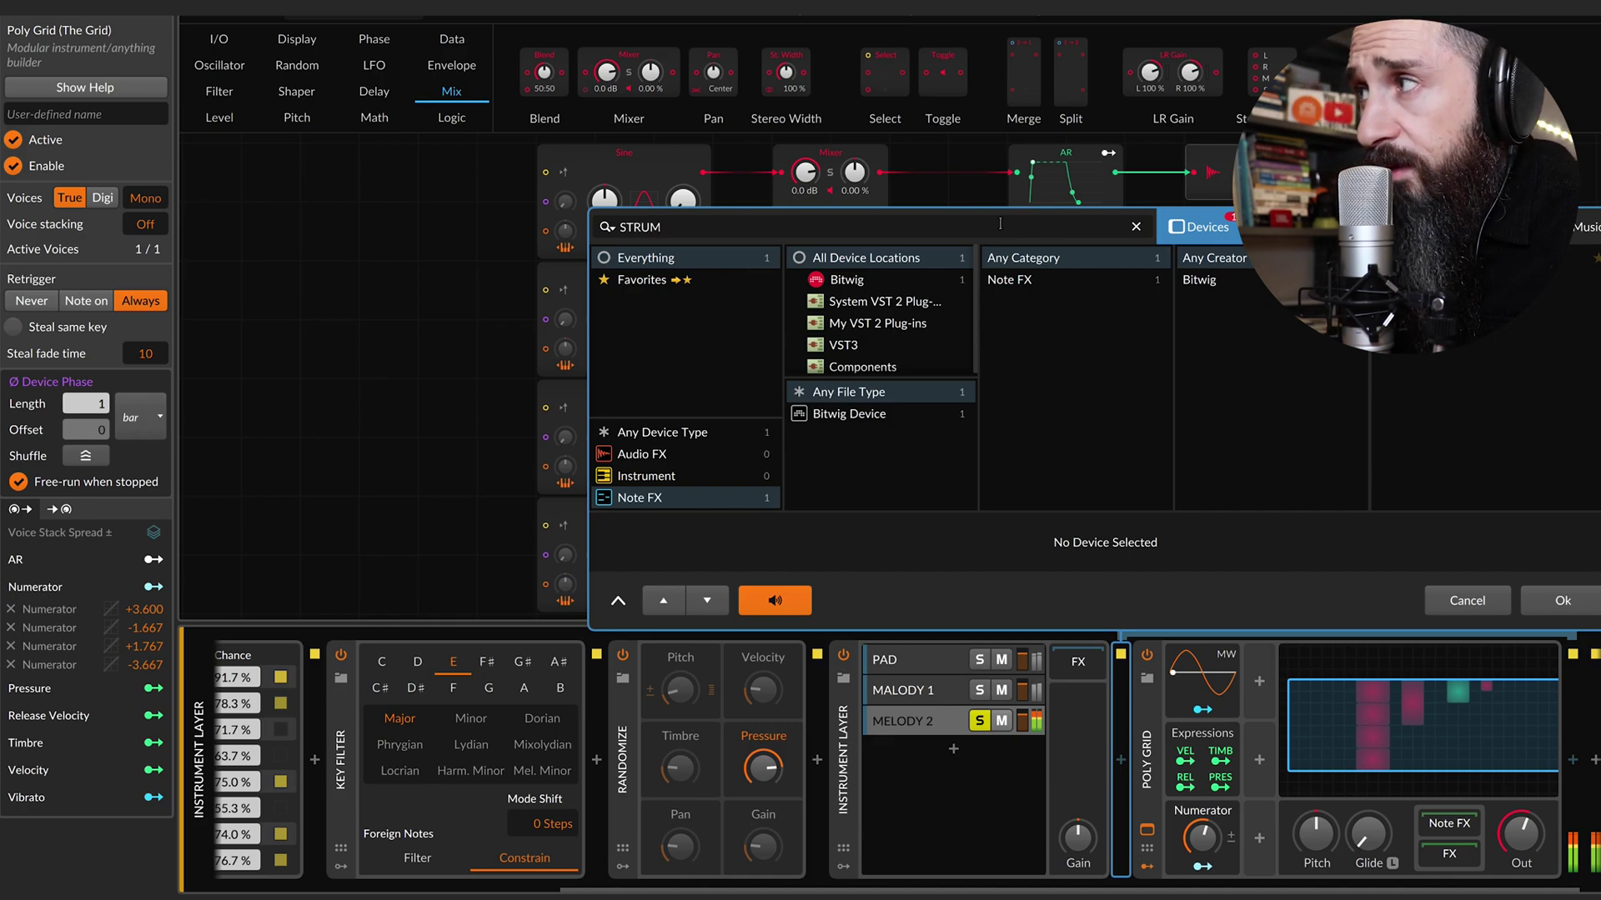
key("Return")
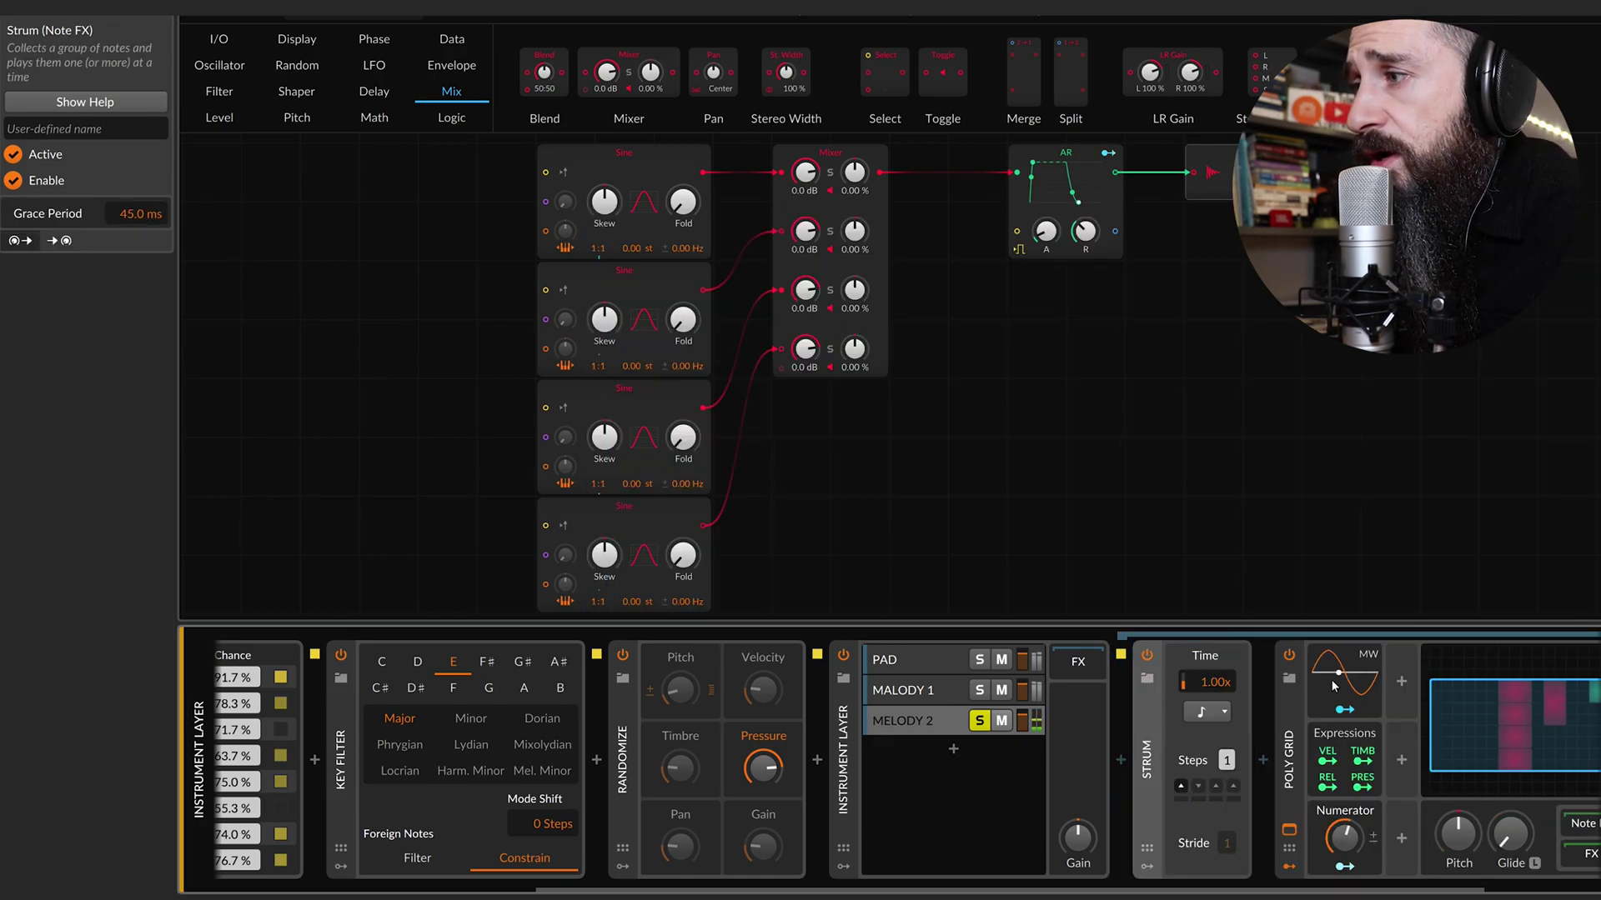
left_click(1167, 720)
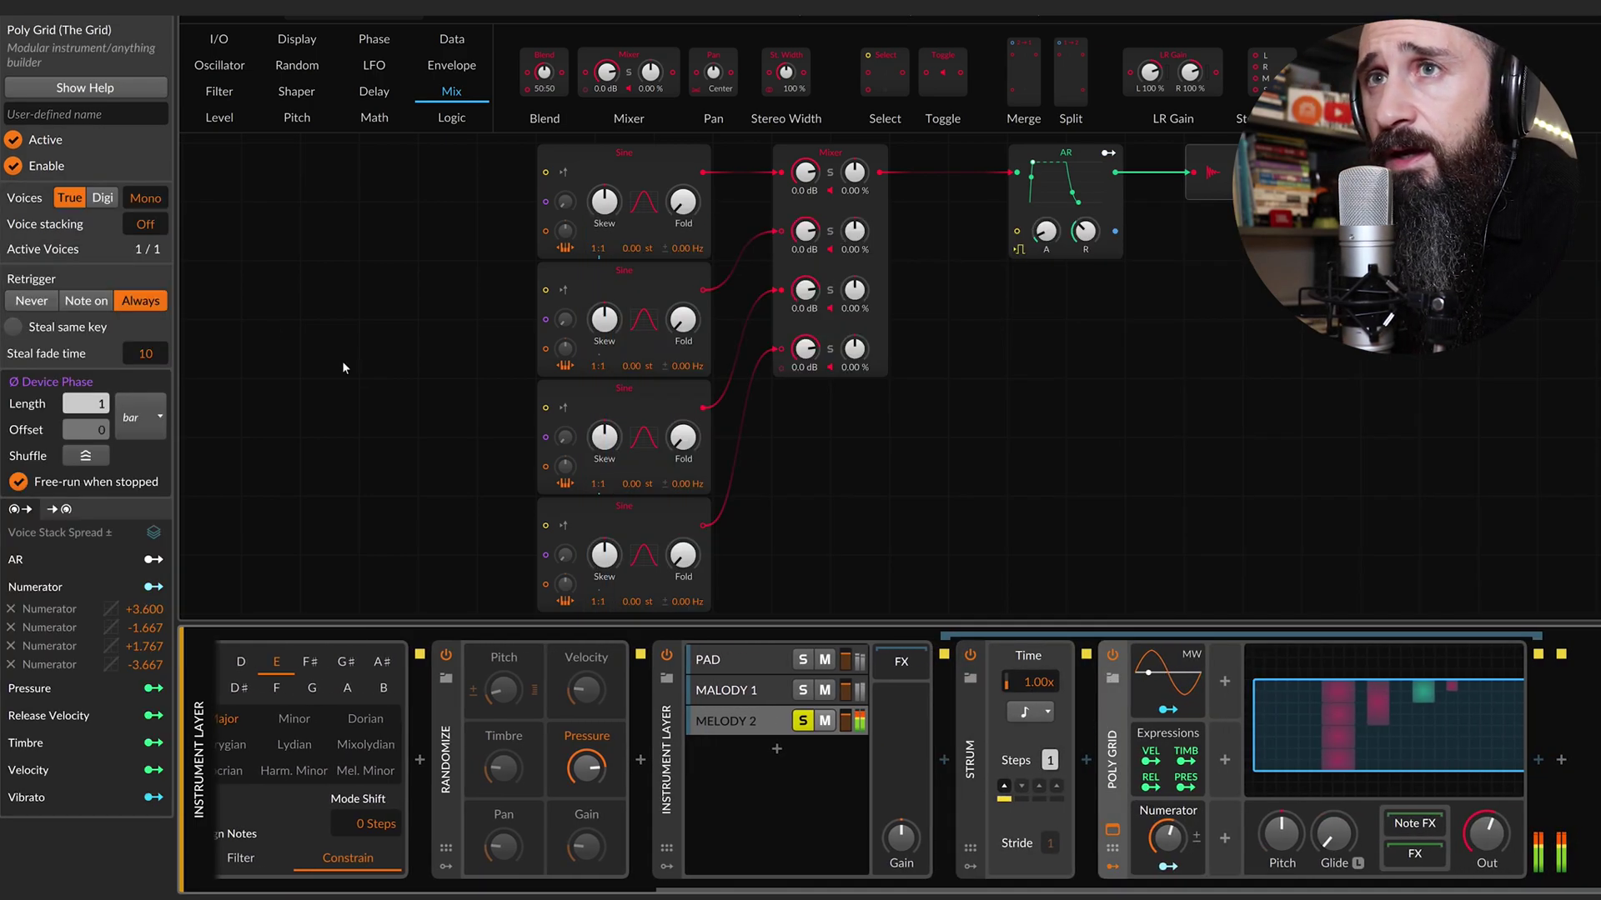
left_click(150, 202)
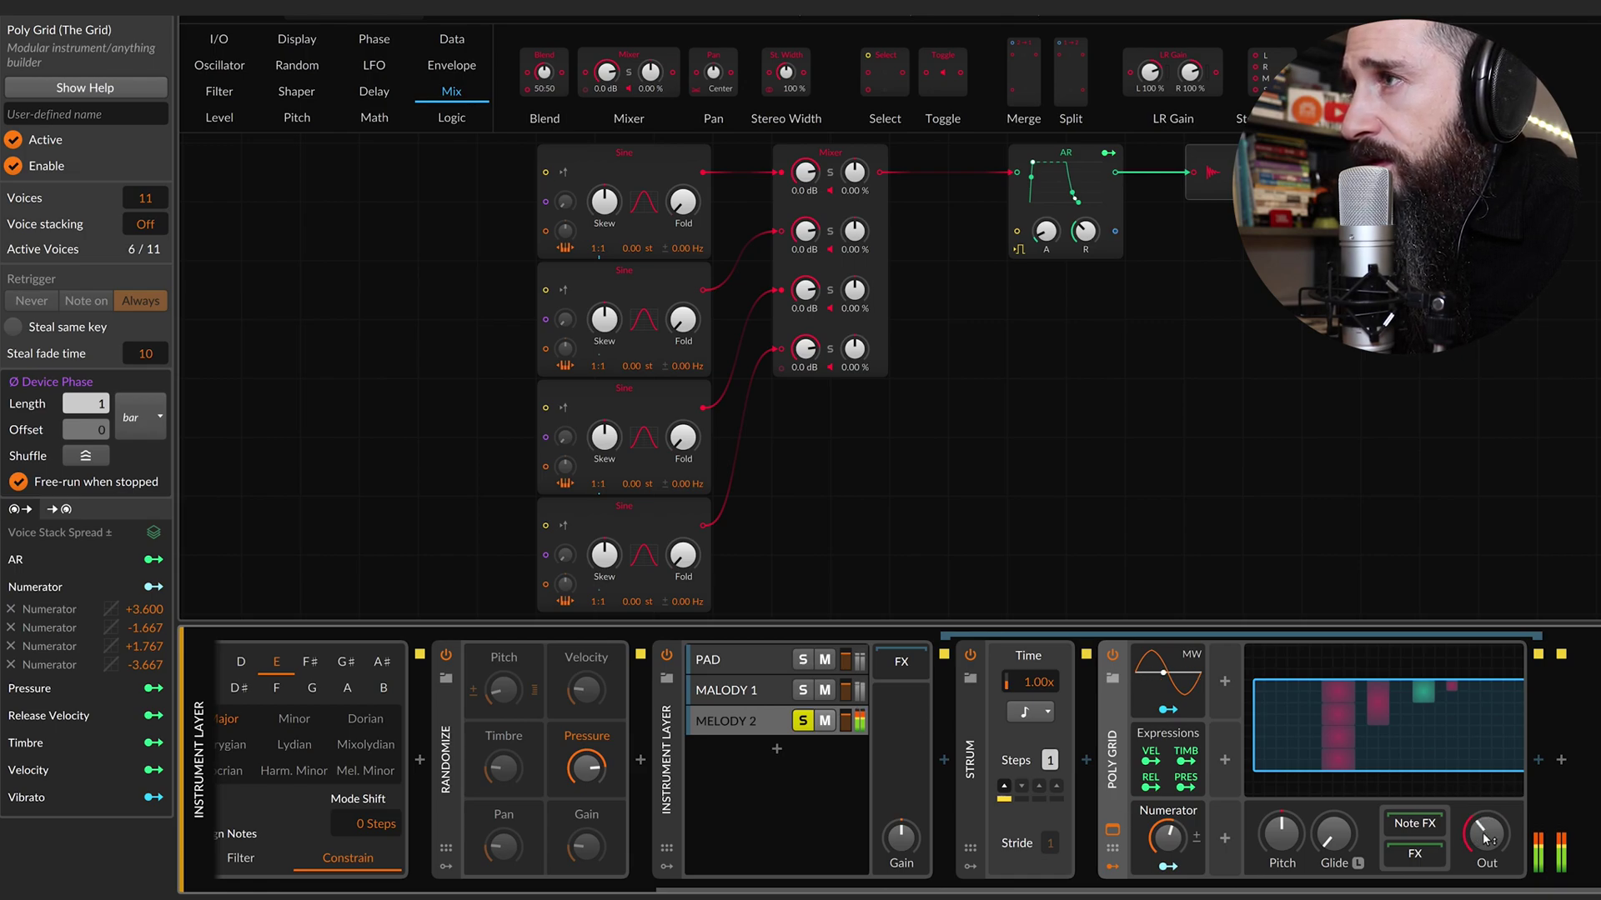
Replace the AR envelope with an ADSR set to 23.6 ms attack, 699 ms decay, 47.7 % sustain and 232 ms release.
right_click(1057, 179)
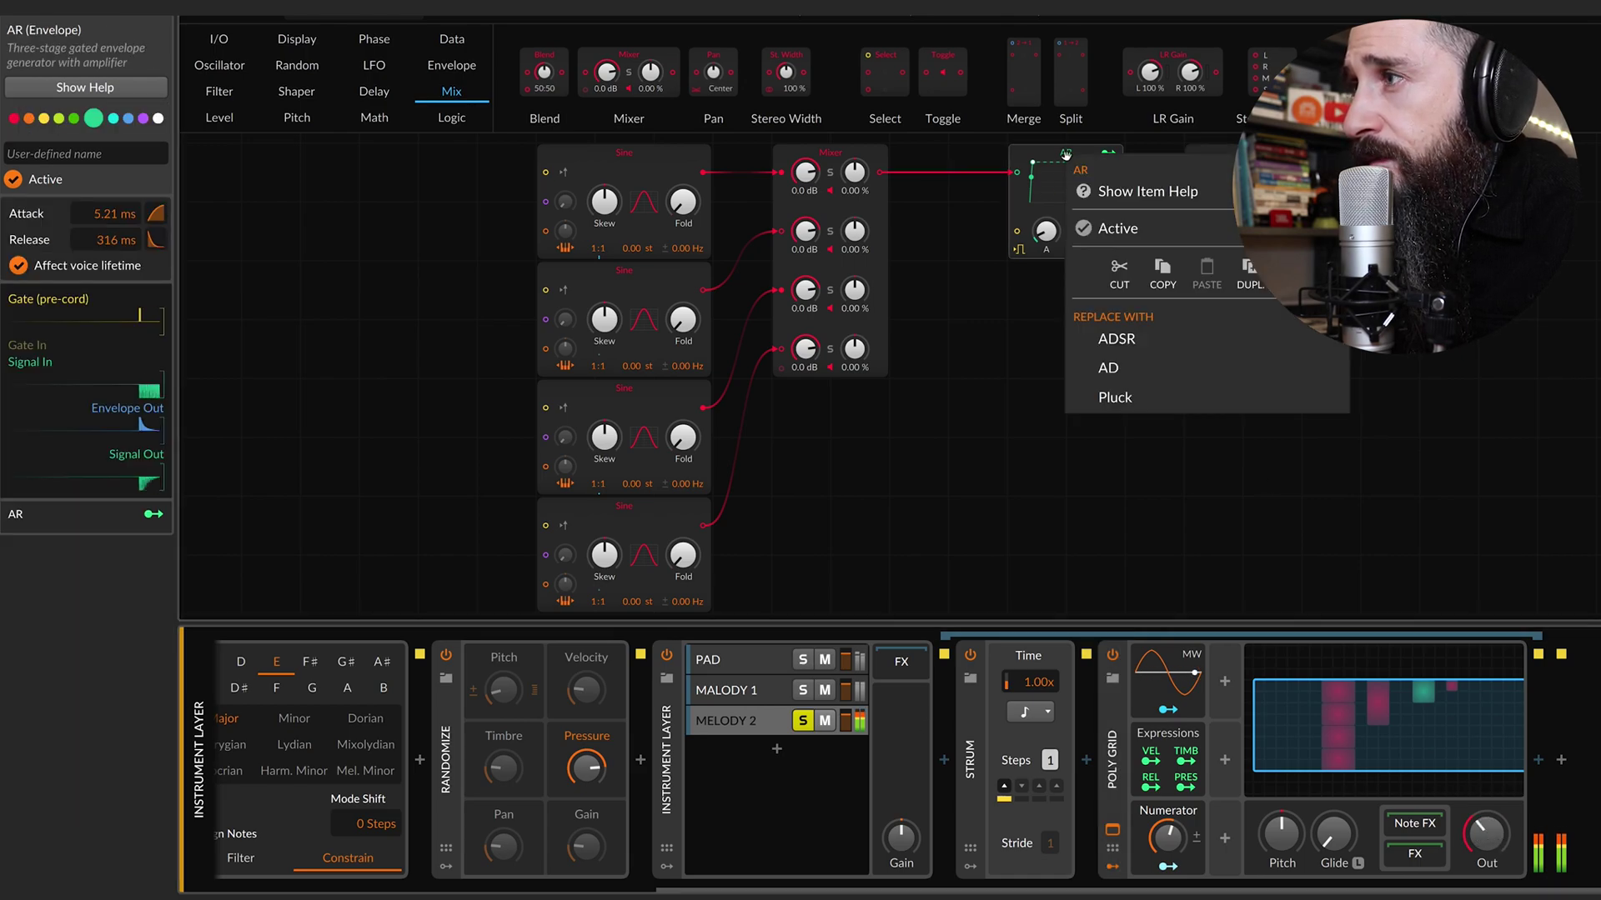
left_click(1075, 336)
left_click_drag(1048, 228, 1111, 207)
left_click_drag(1145, 218, 1144, 224)
left_click_drag(1045, 231, 1046, 252)
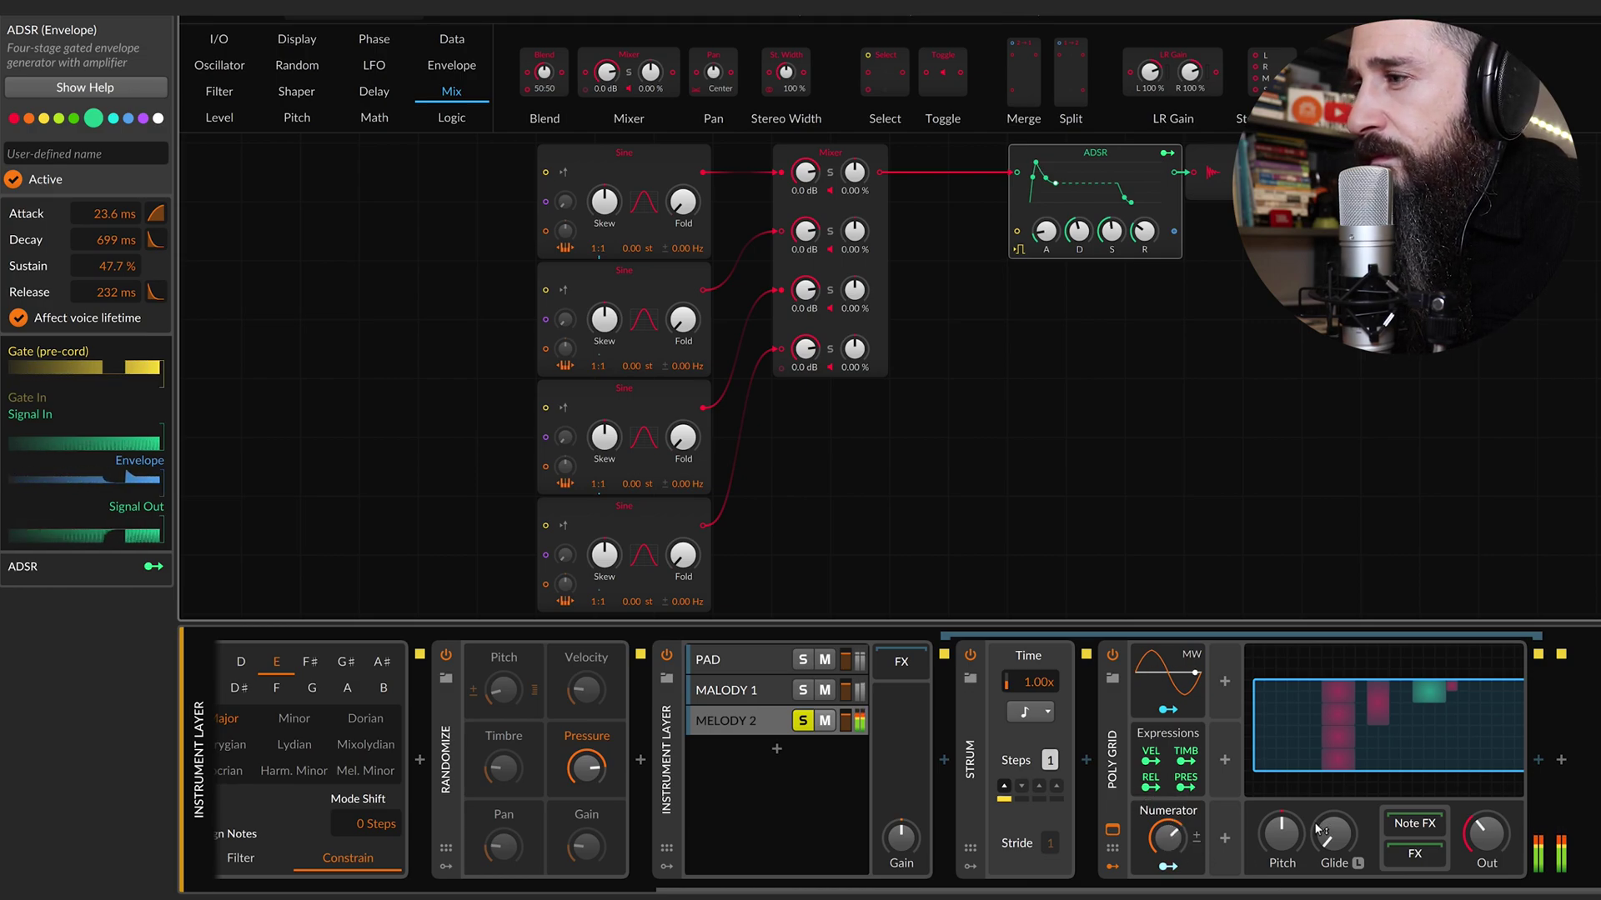
Set the Strum's time base to dotted 32nd note and insert Note Repeats between the Strum and the Poly Grid.
left_click(1032, 711)
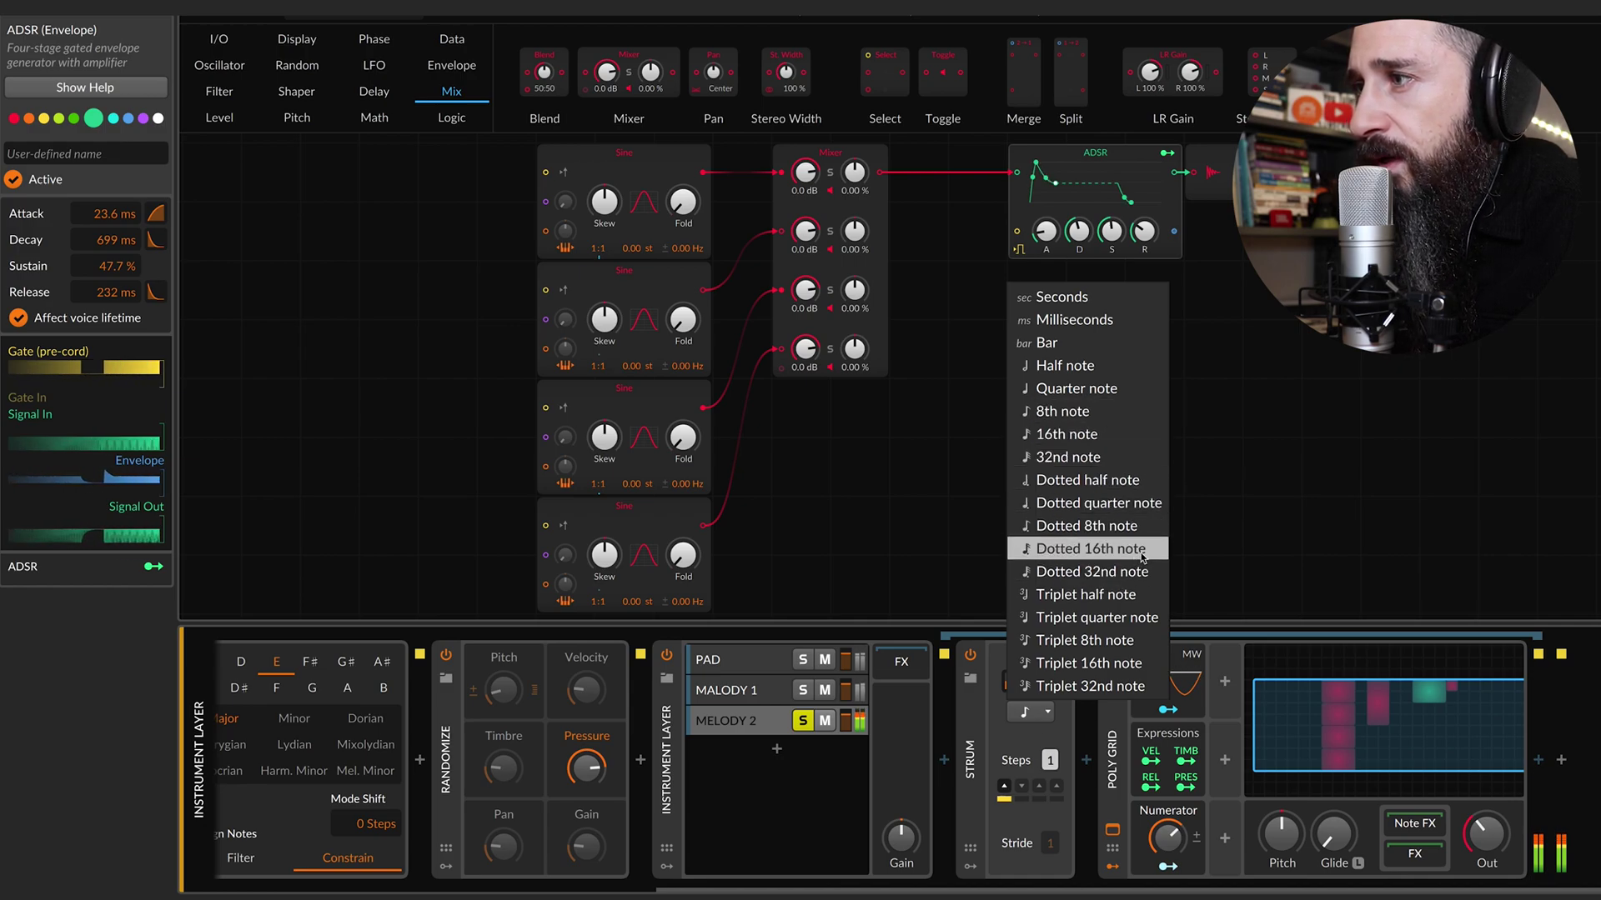
left_click(1133, 574)
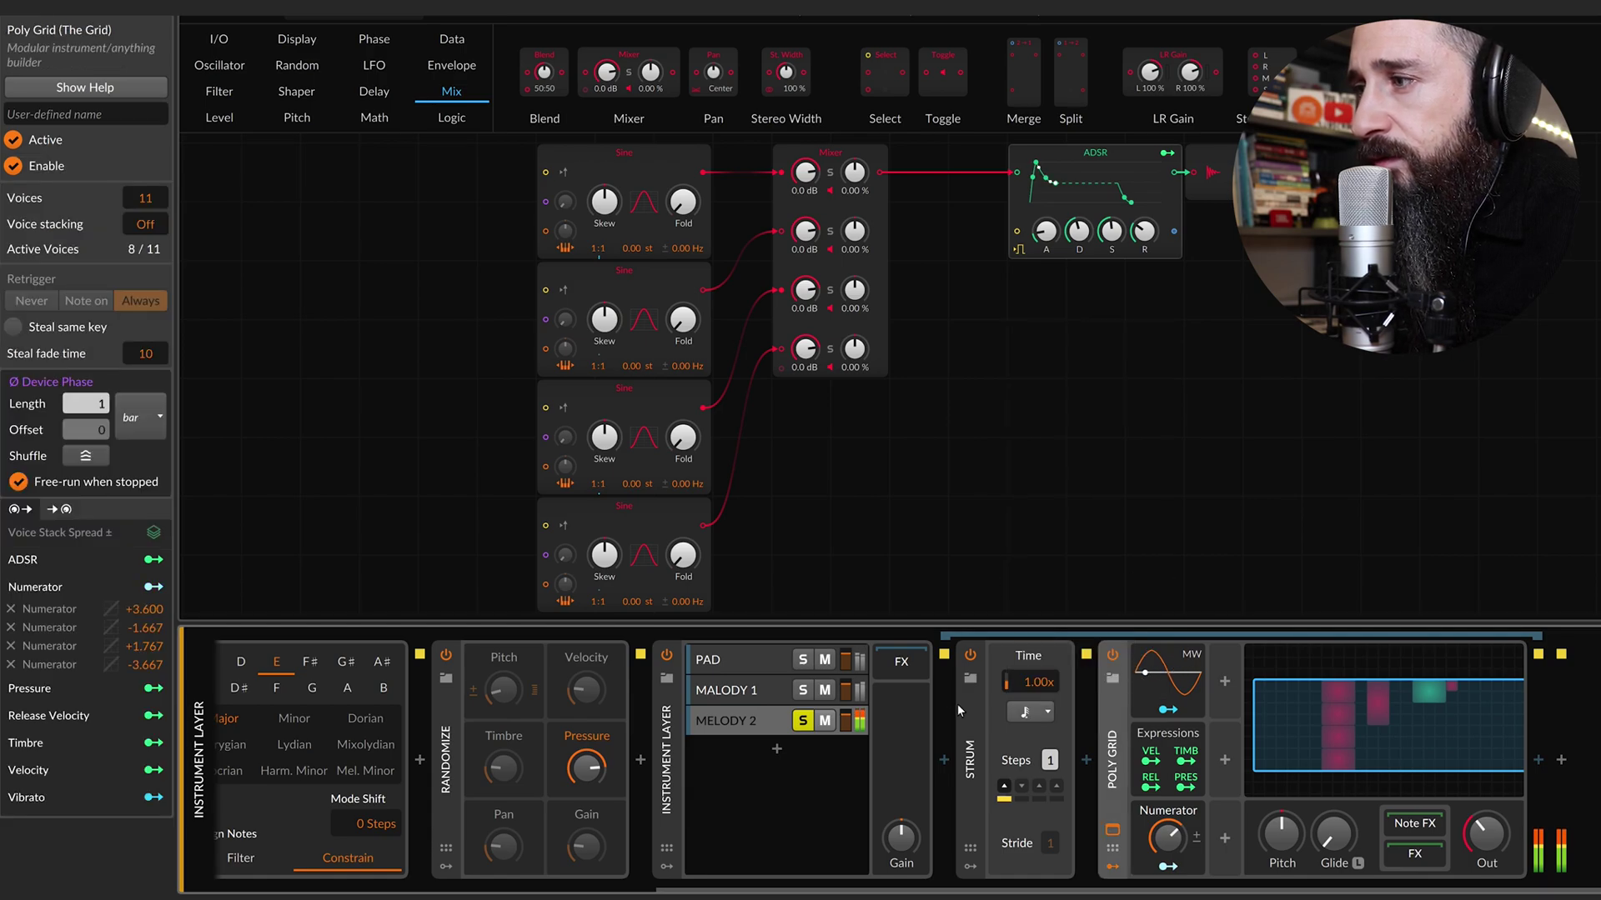
left_click(1086, 760)
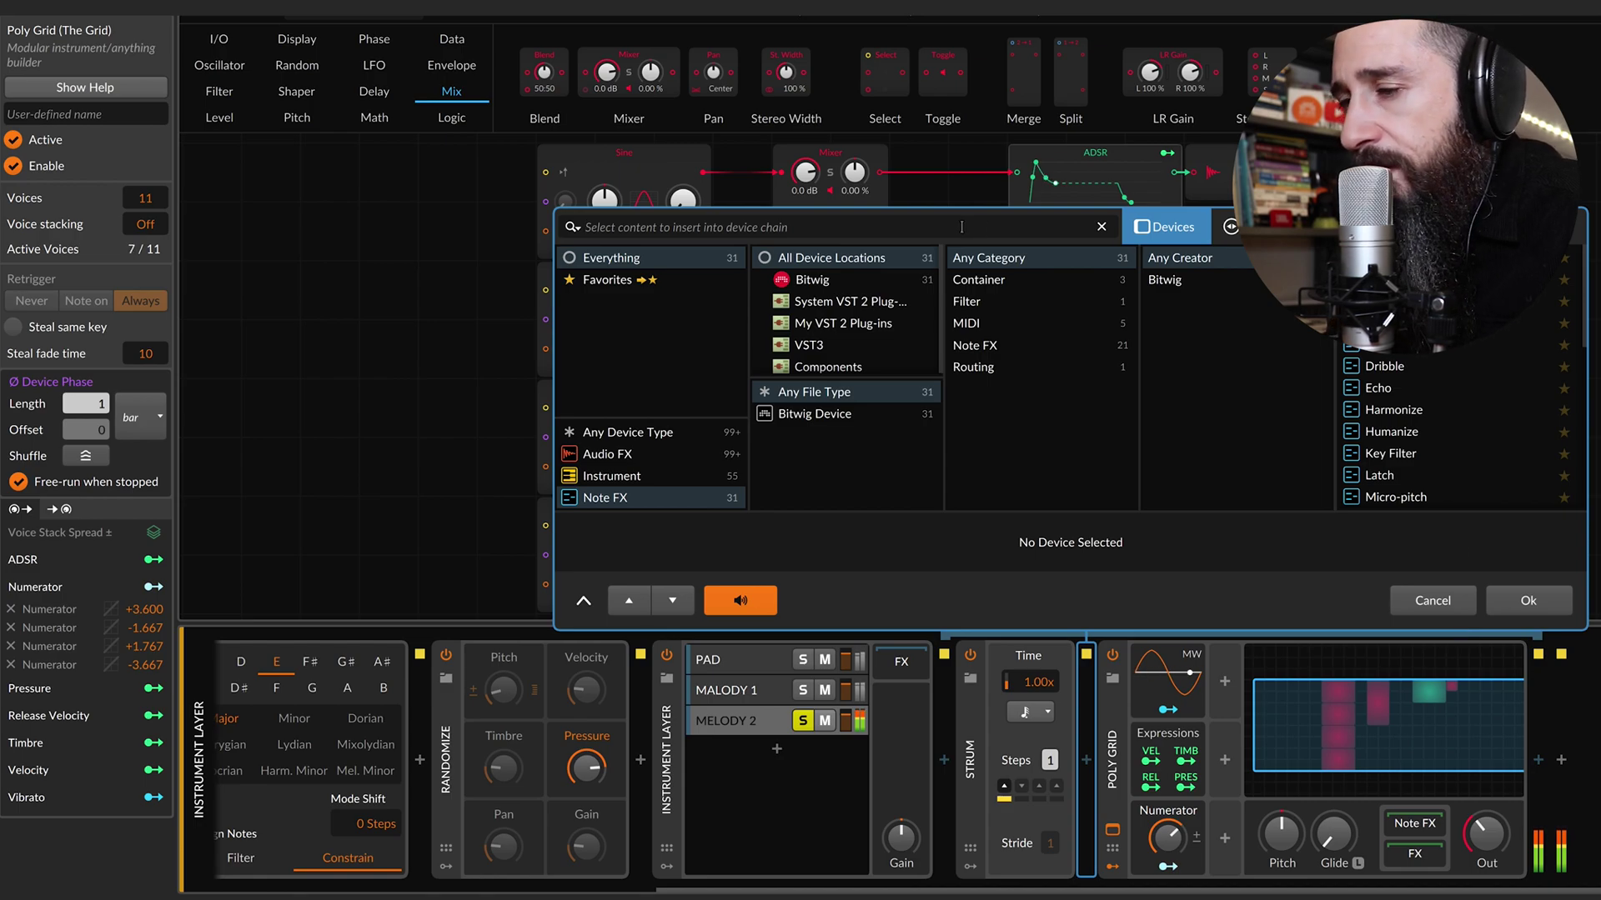
type("NO")
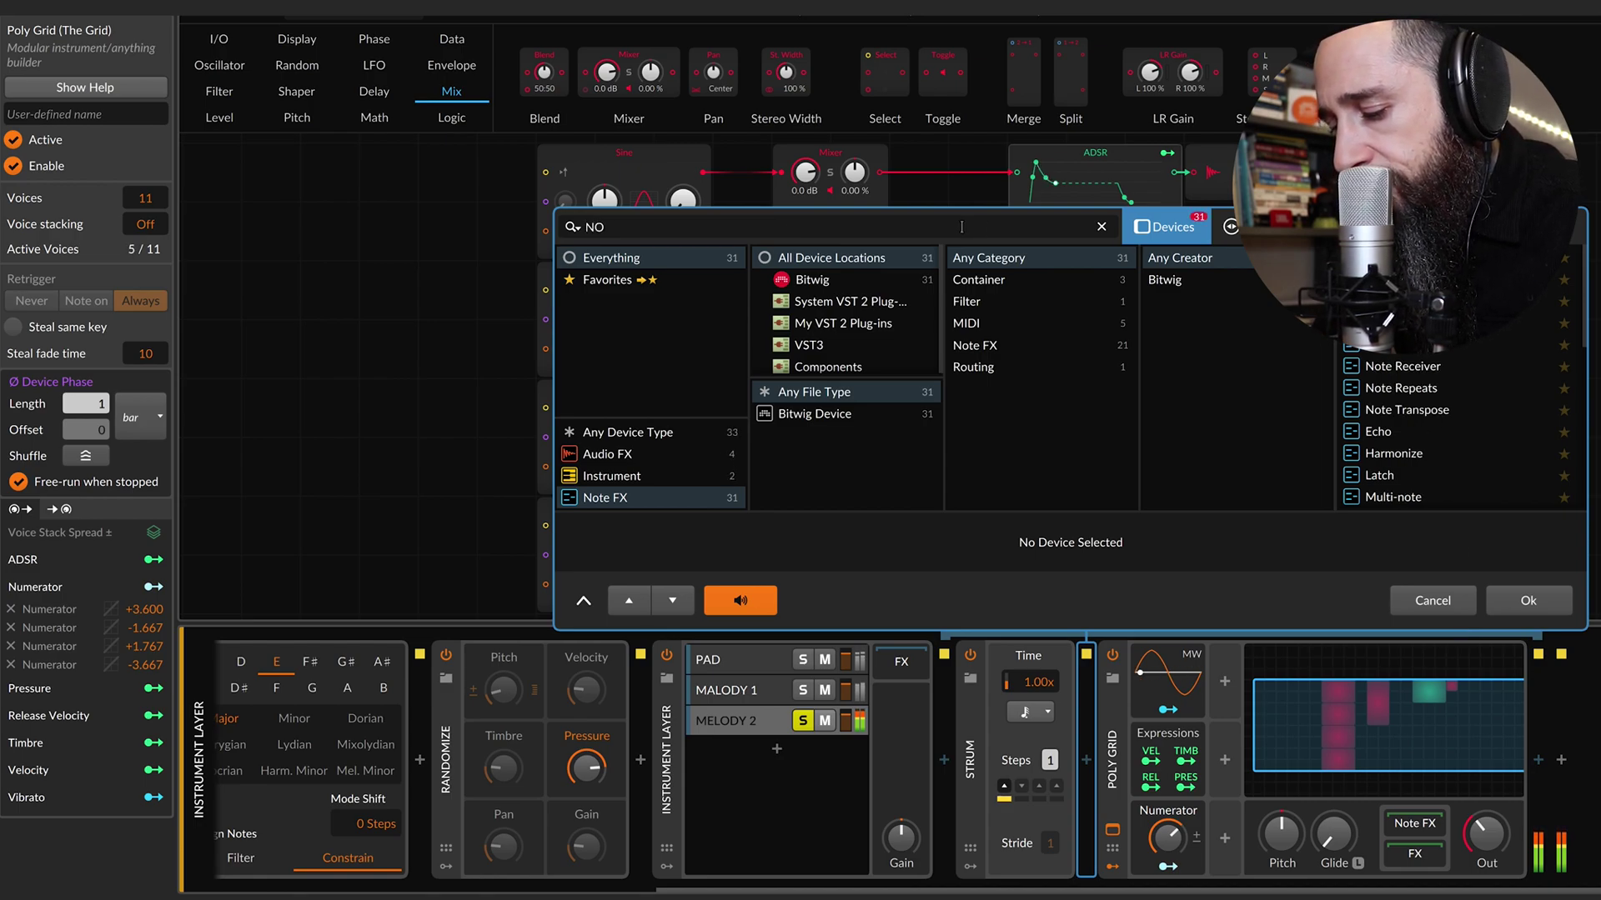
type("E")
key("BackSpace")
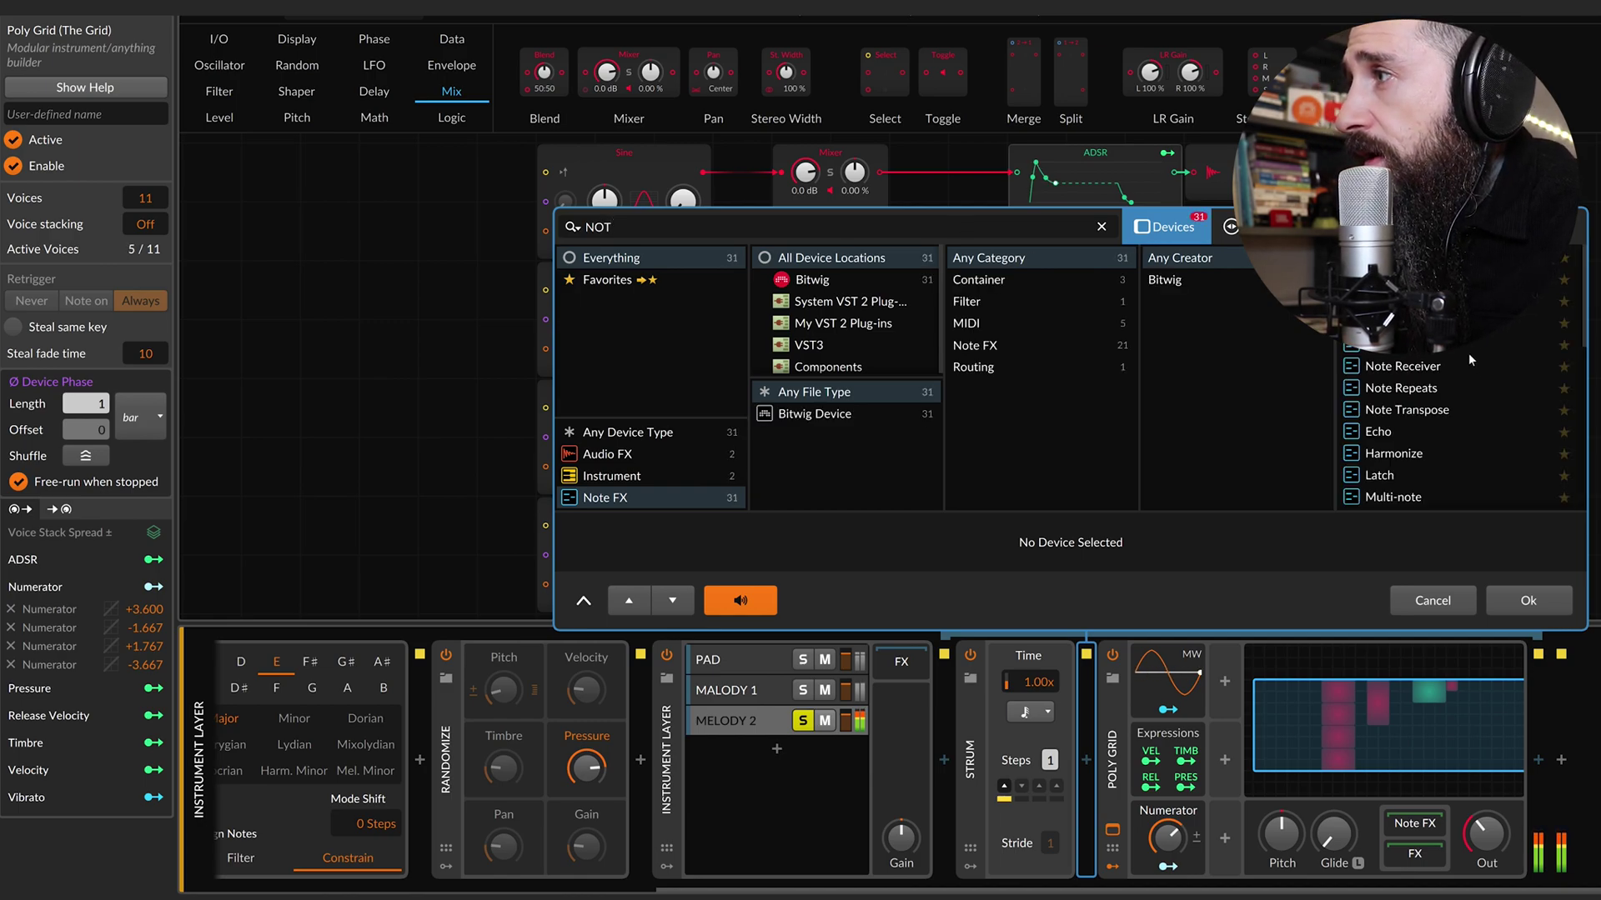
left_click(1436, 399)
left_click(1528, 600)
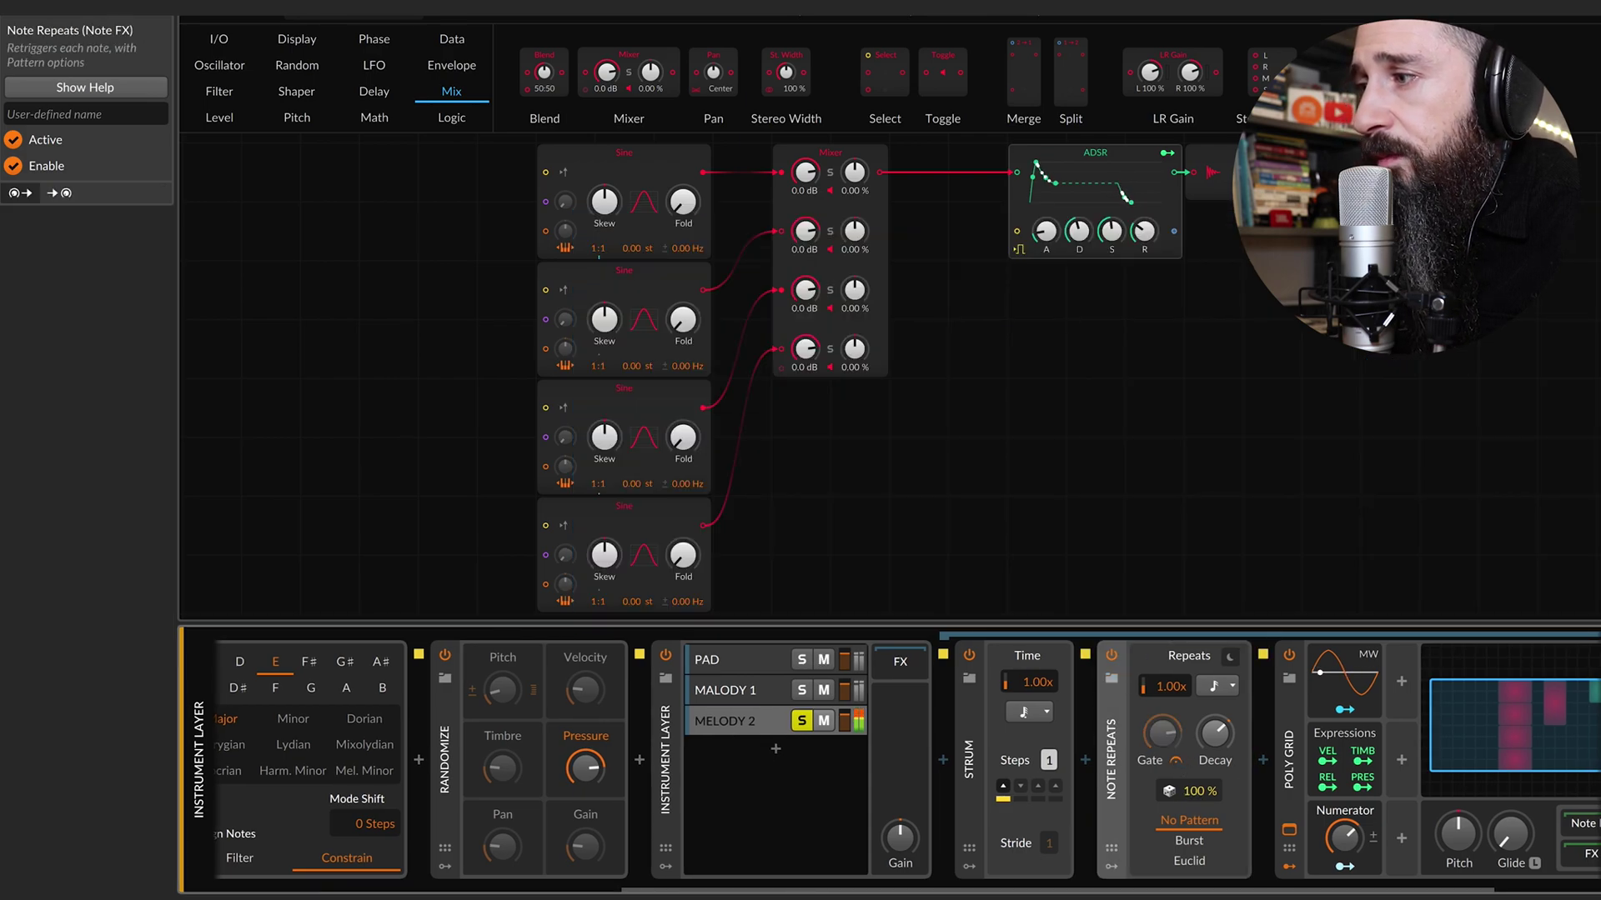
Set the Strum to 2 steps and Note Repeats to a Burst pattern with 35.7 % chance and a 39.0 % accent count.
left_click_drag(1202, 800, 1202, 807)
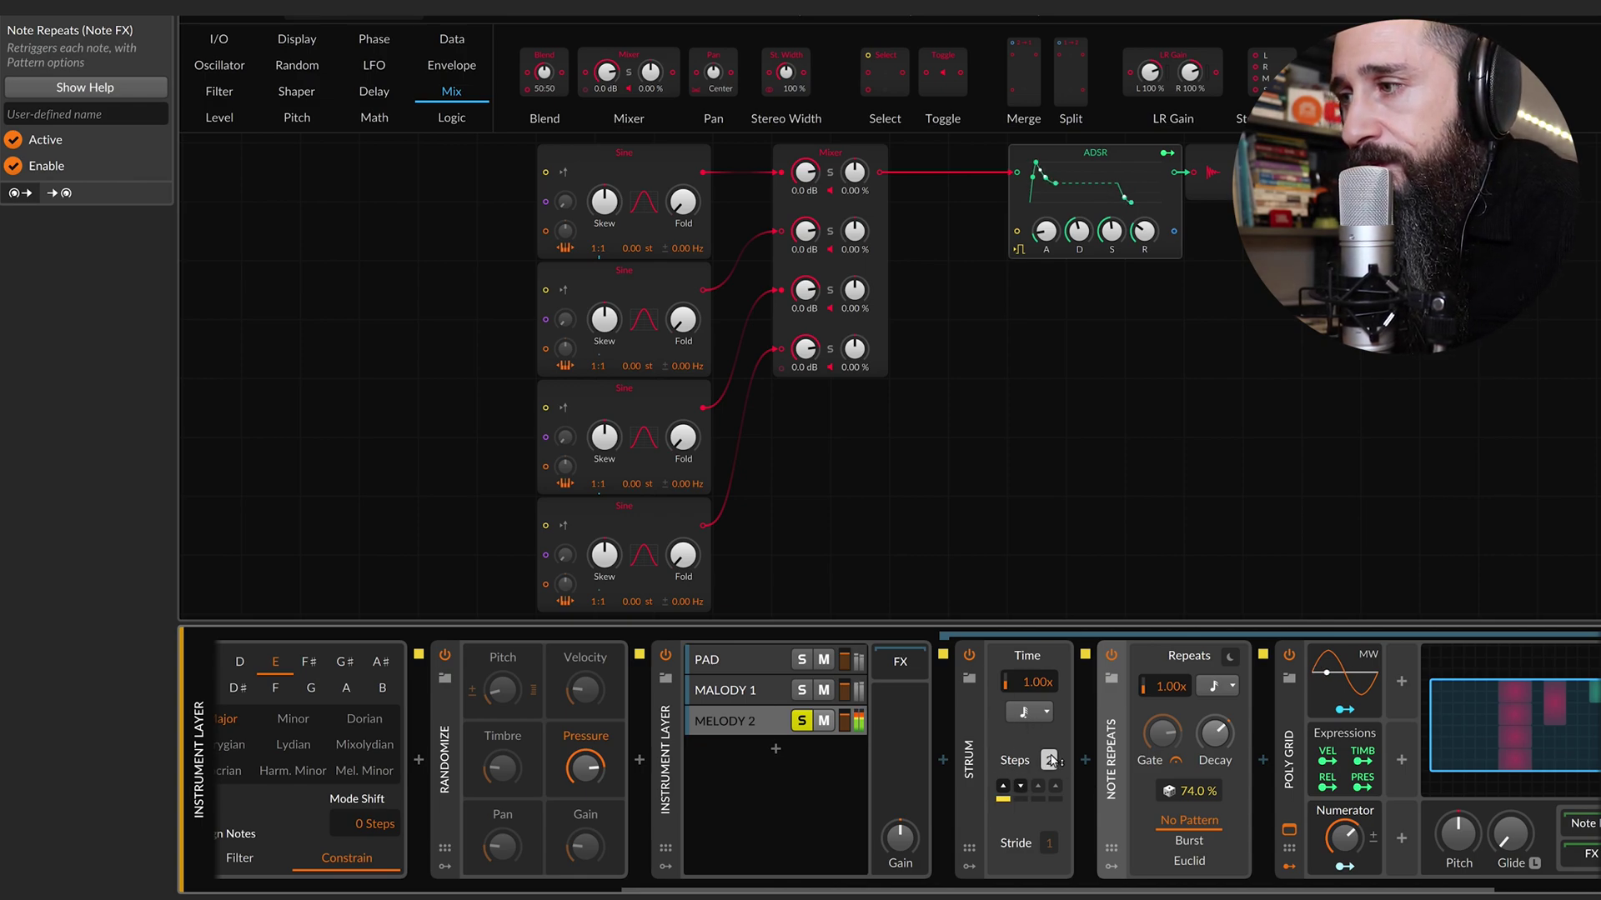
scroll(1088, 755, "right", 4)
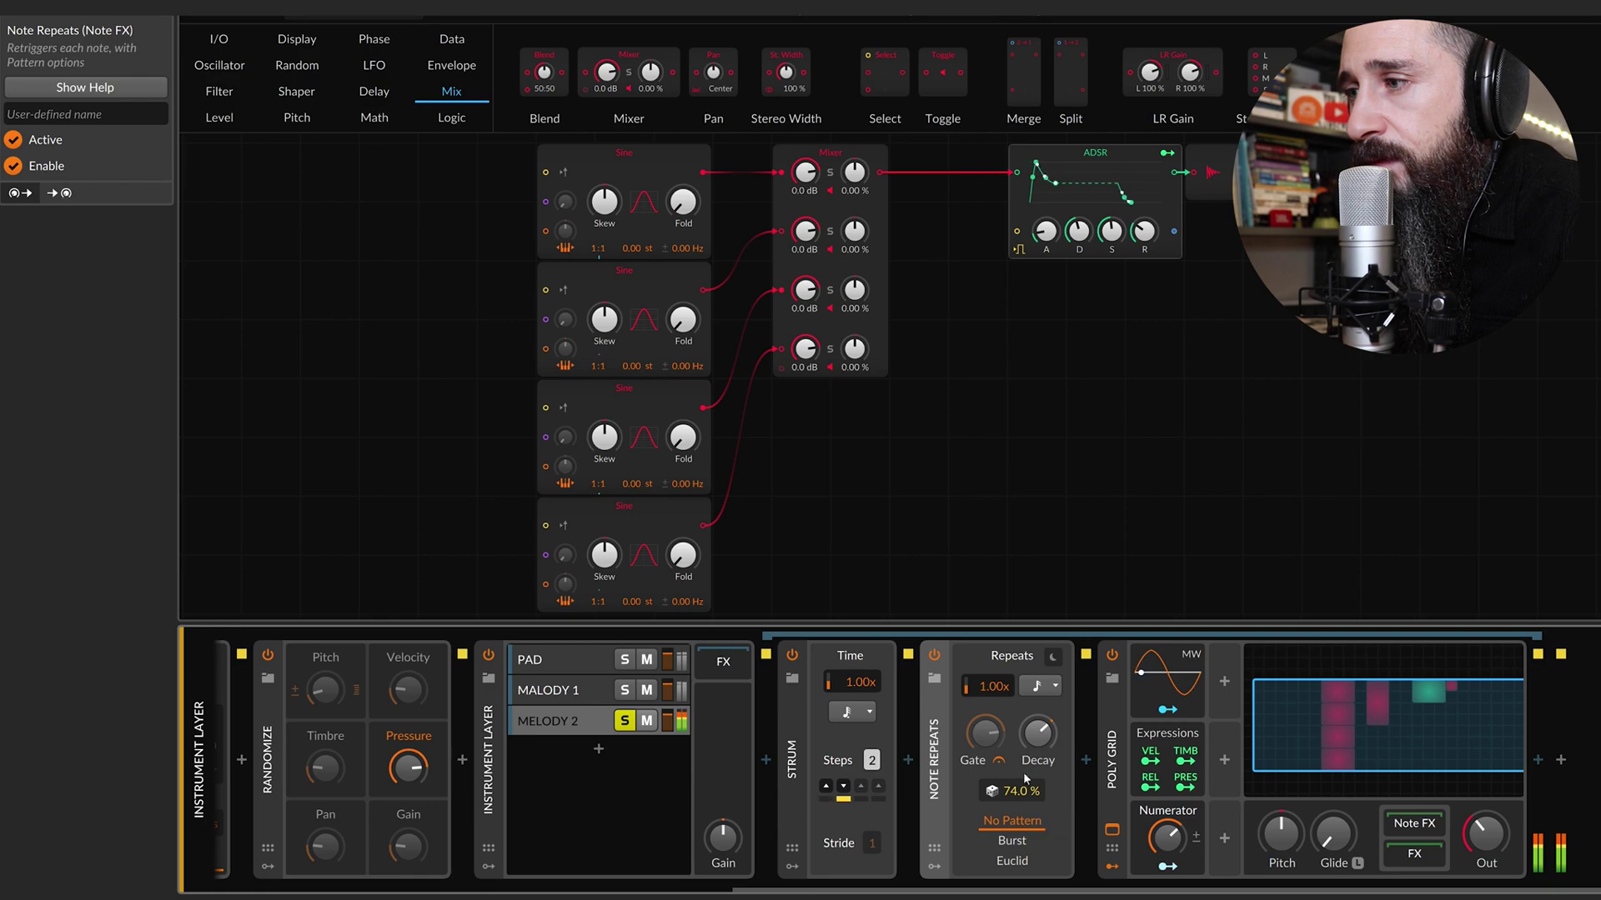
left_click(1024, 840)
left_click_drag(1023, 790, 1023, 802)
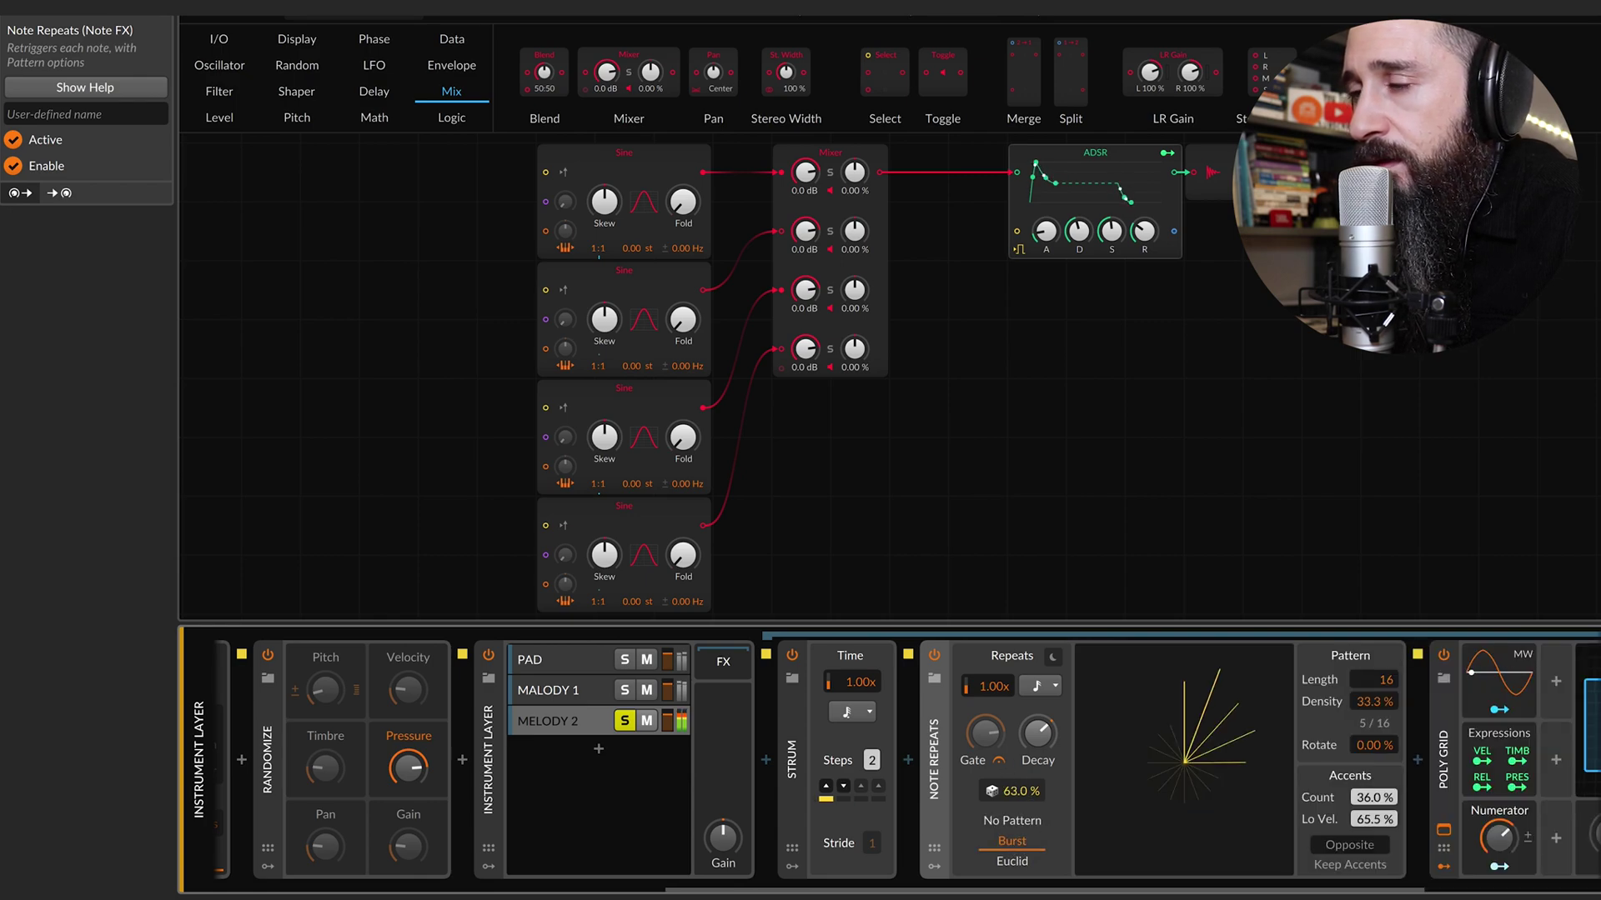
scroll(1023, 799, "down", 3)
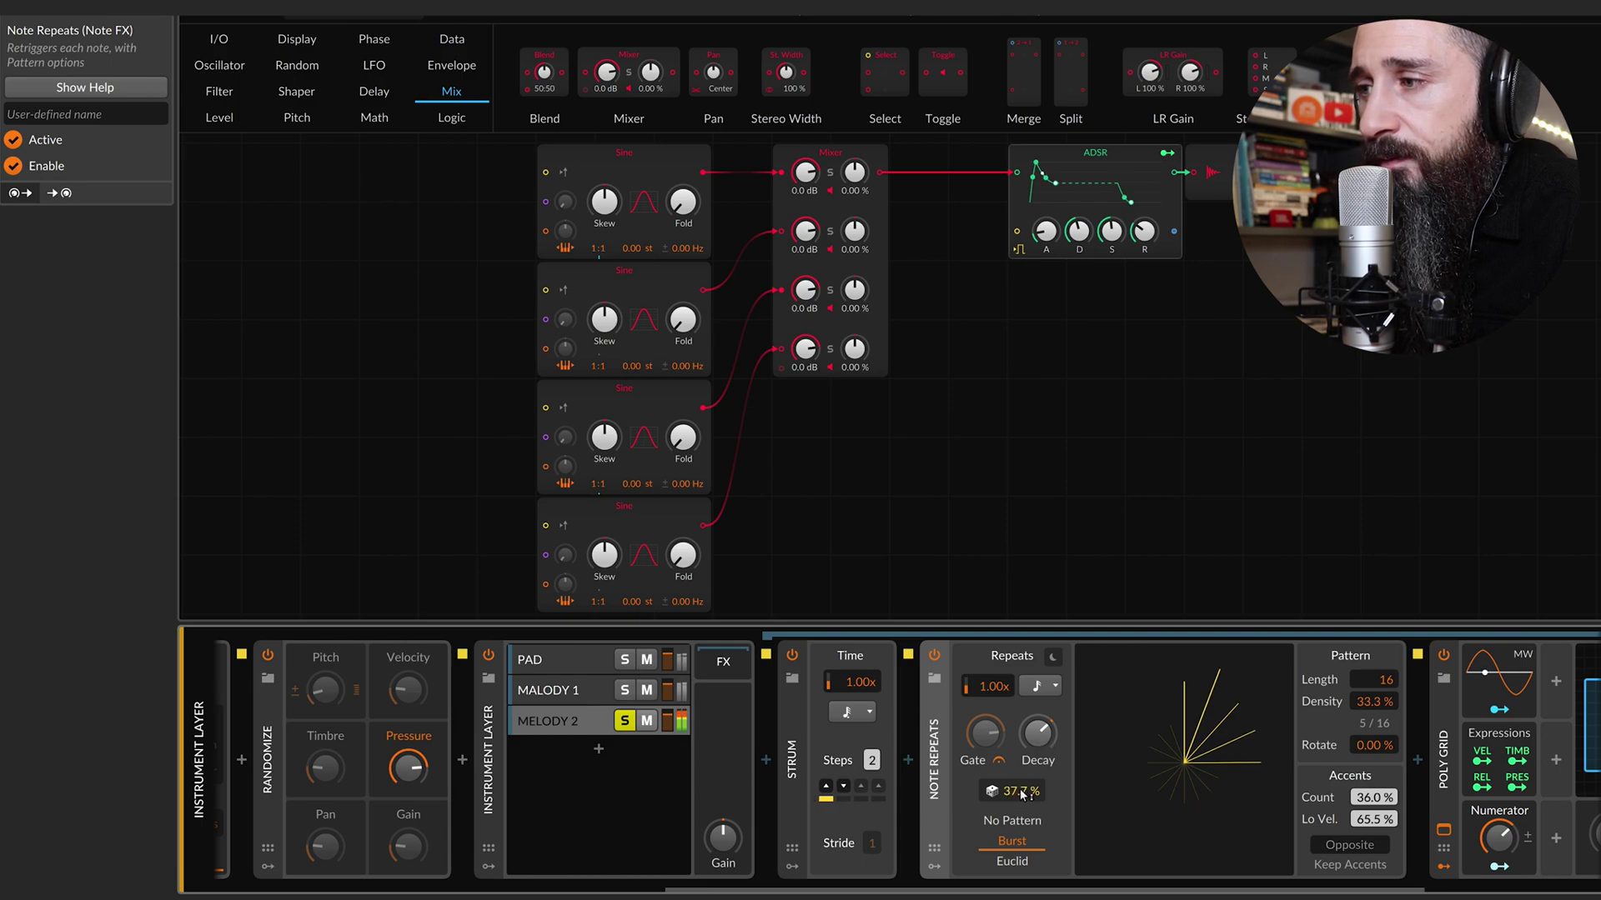
left_click_drag(1022, 792, 1022, 790)
scroll(962, 791, "right", 5)
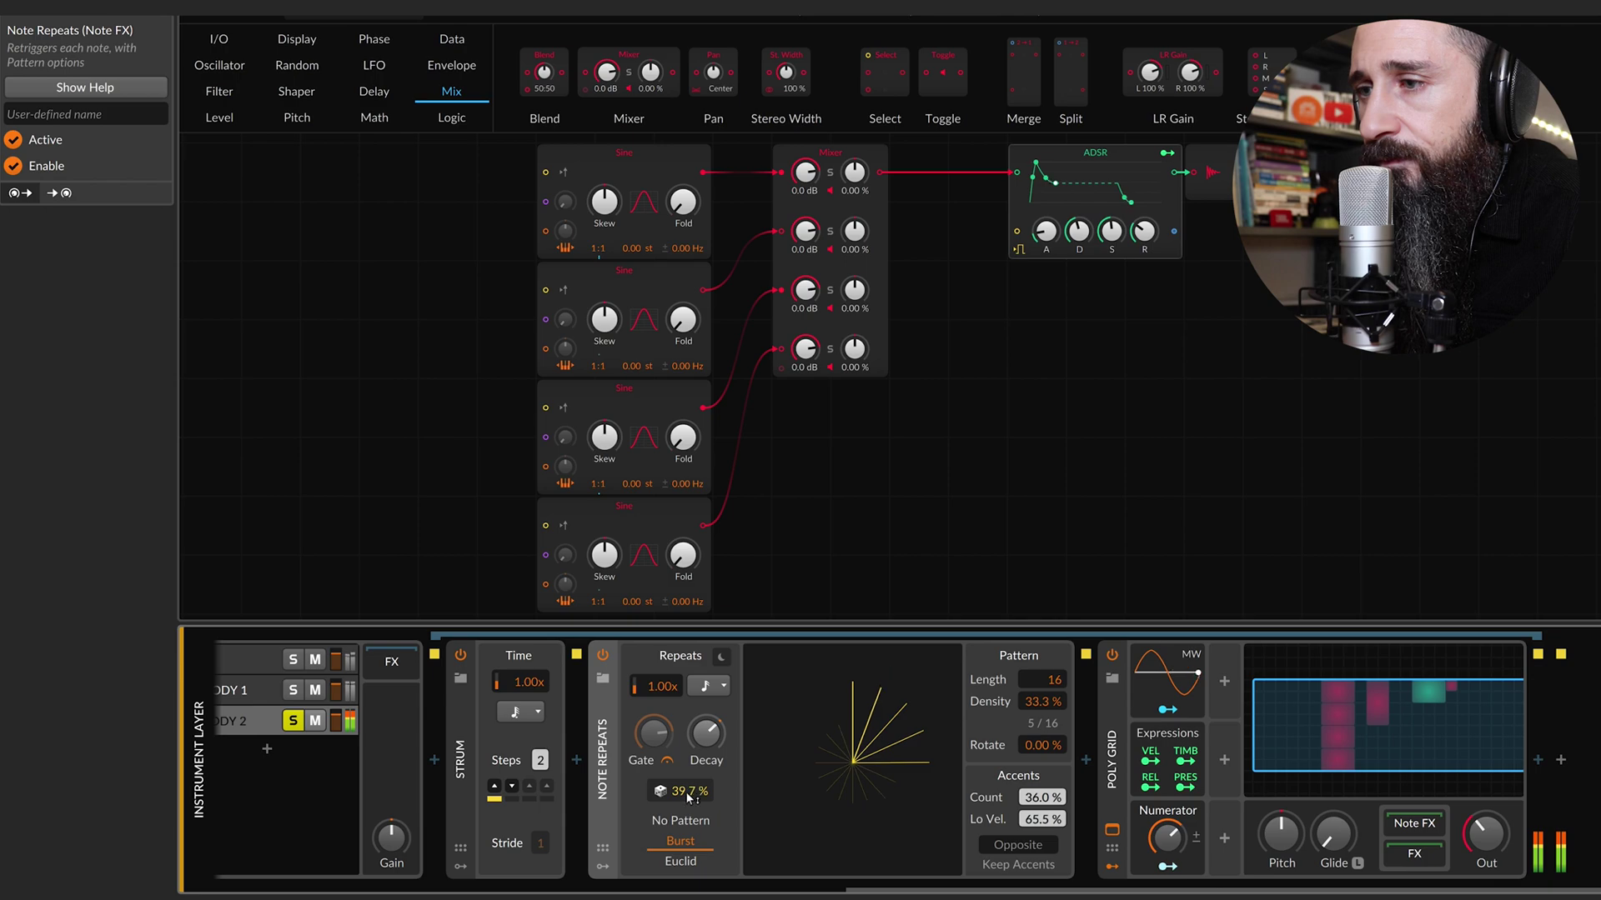
left_click_drag(686, 794, 686, 788)
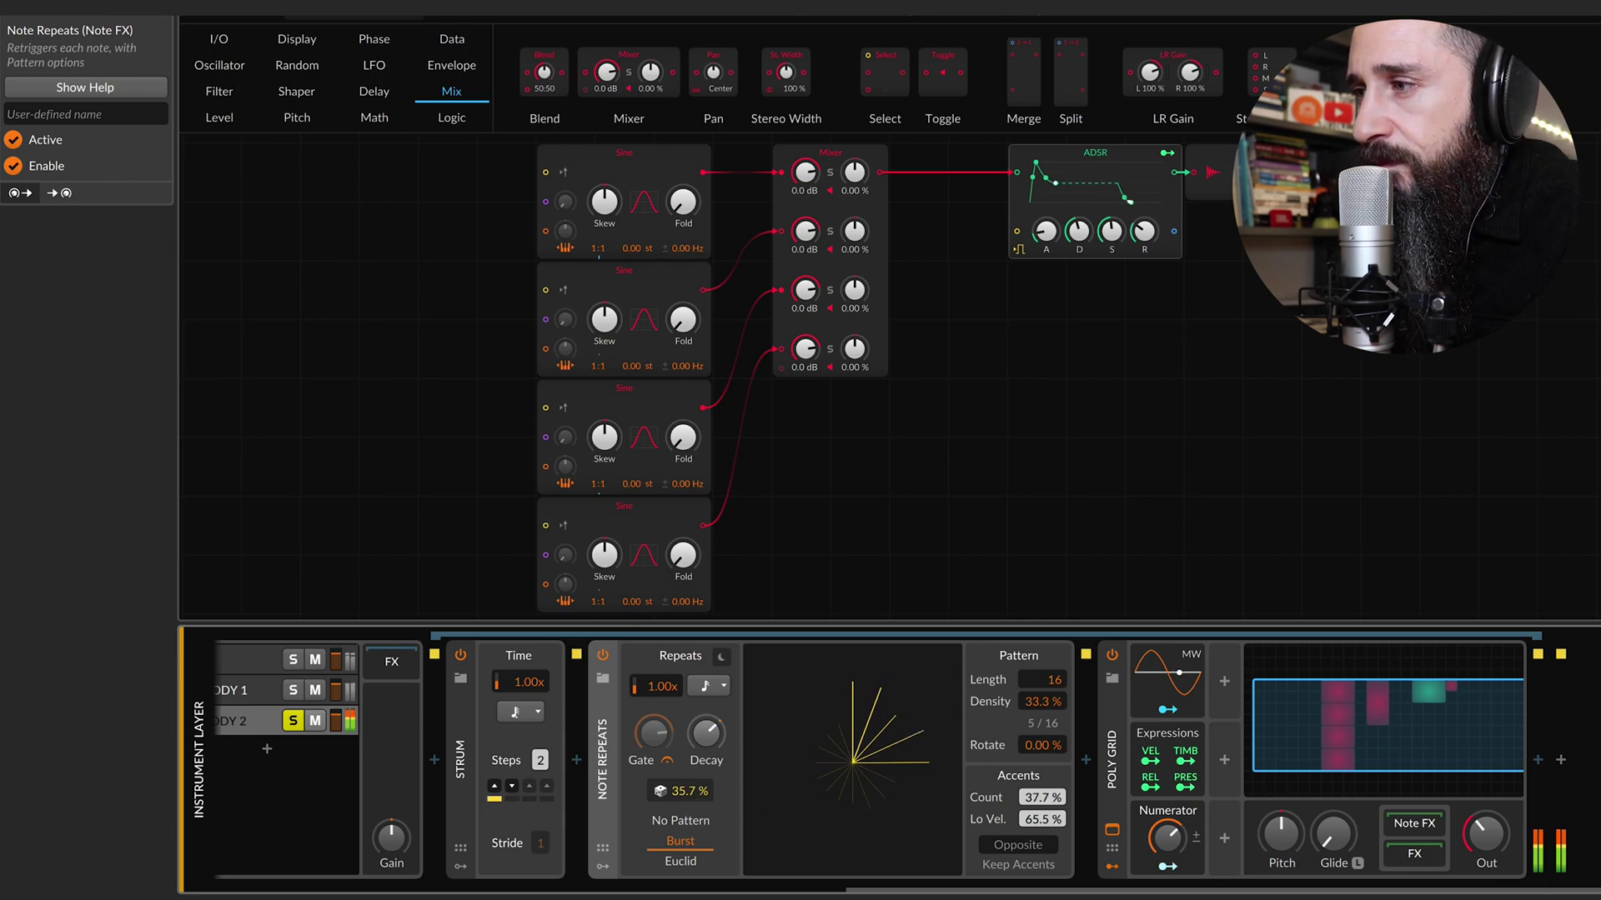
Add a Triangle oscillator below the Mixer and place a Pluck envelope directly after it, fed by the Triangle.
left_click(1324, 784)
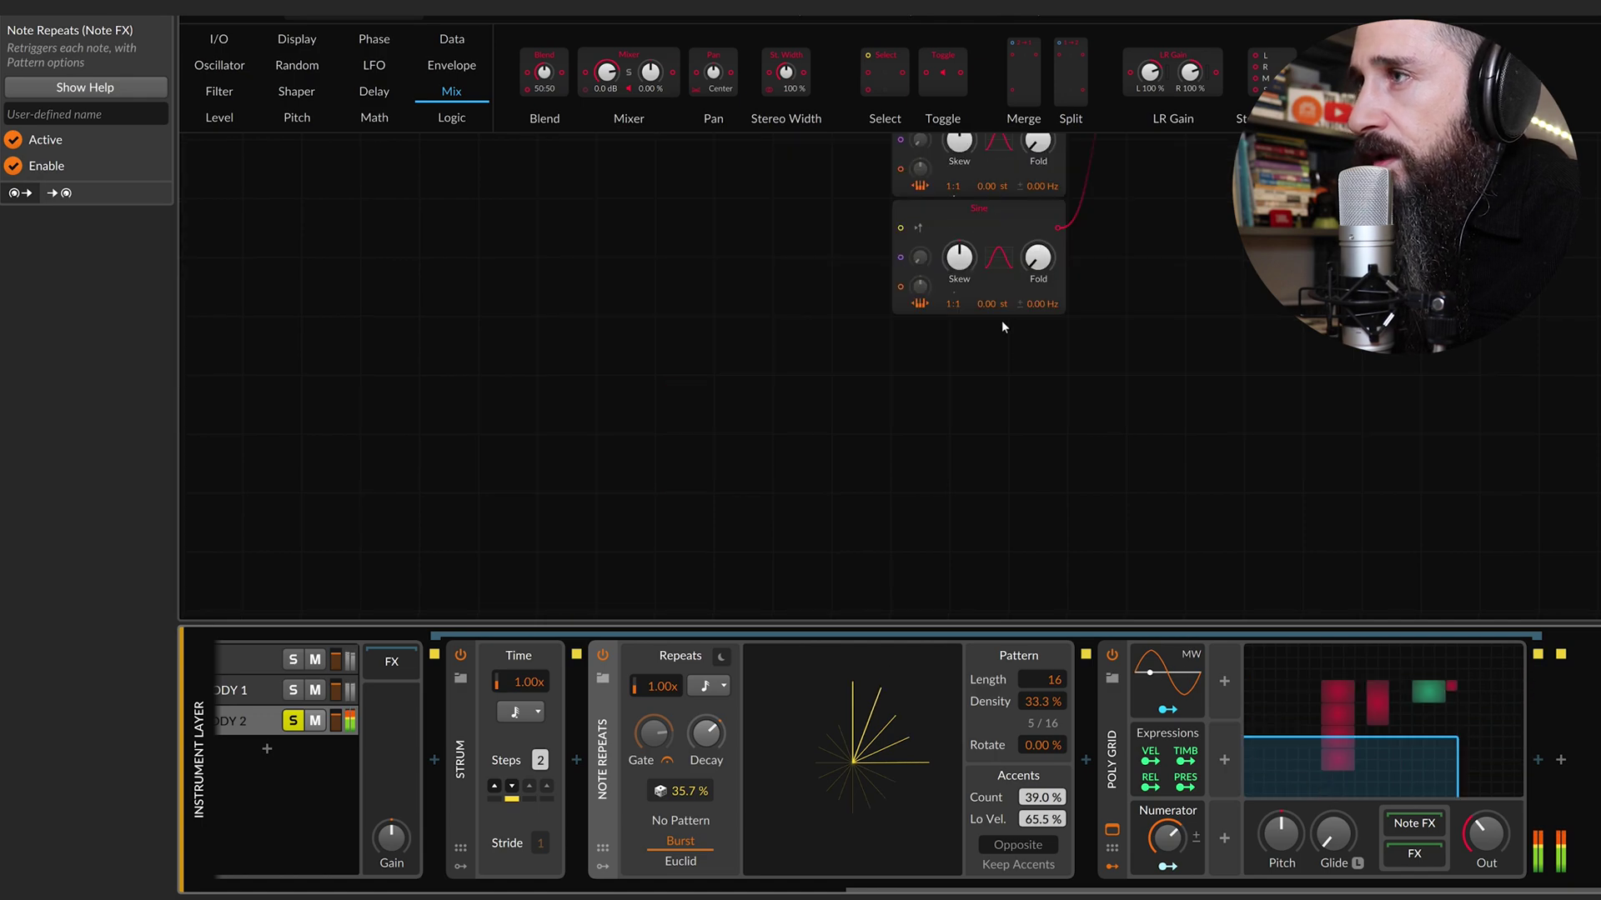
left_click_drag(1170, 373, 1043, 382)
scroll(1042, 380, "up", 5)
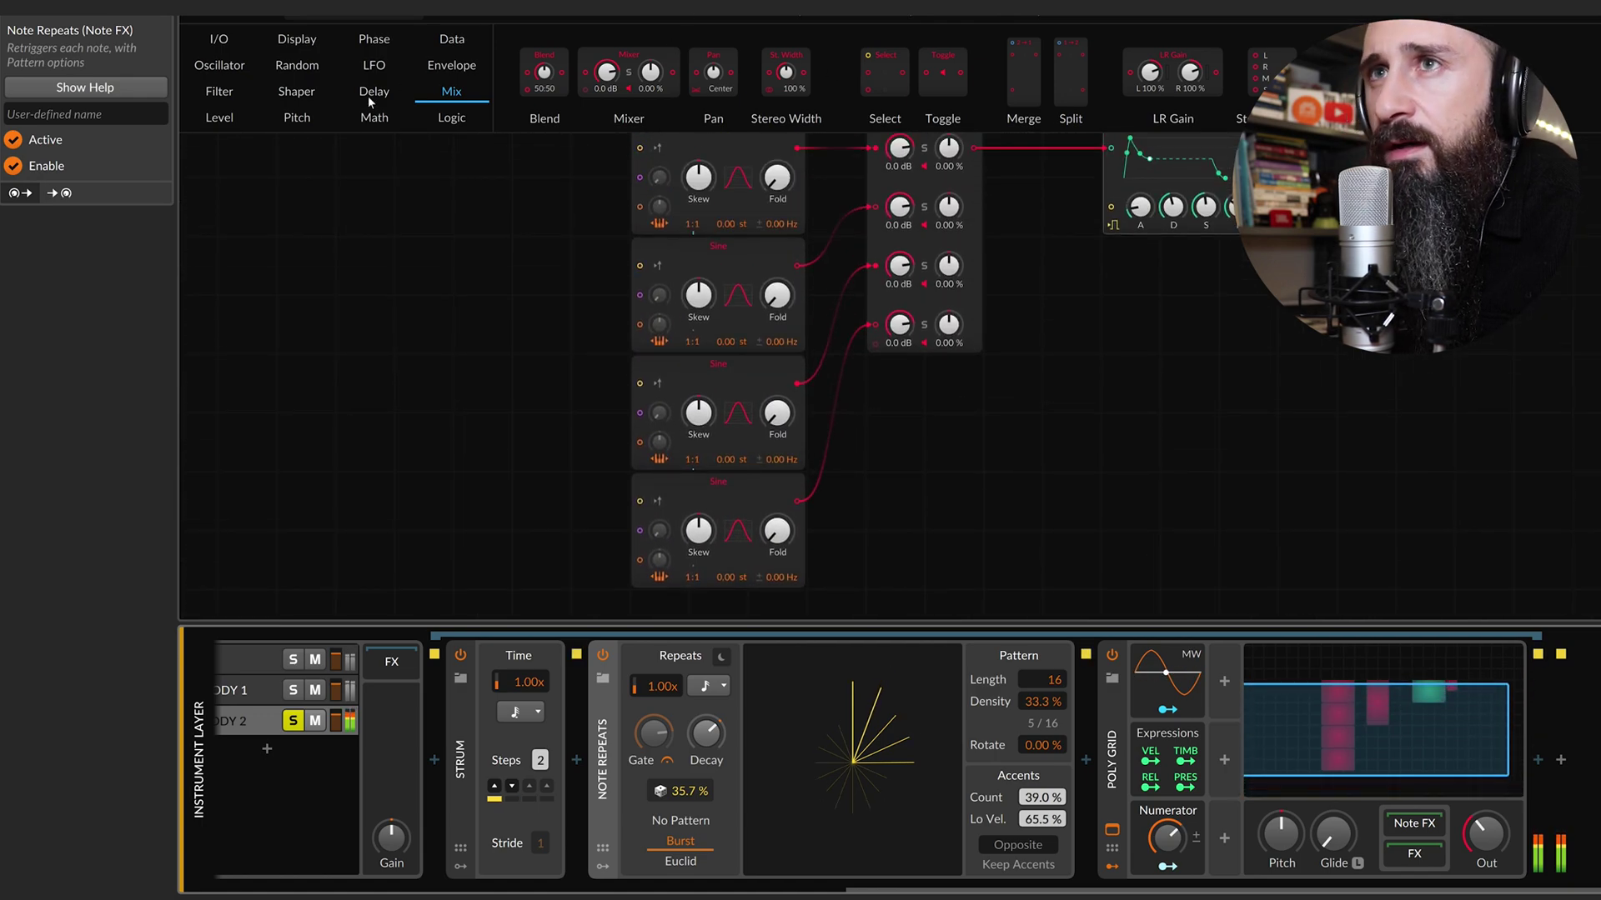
left_click(219, 65)
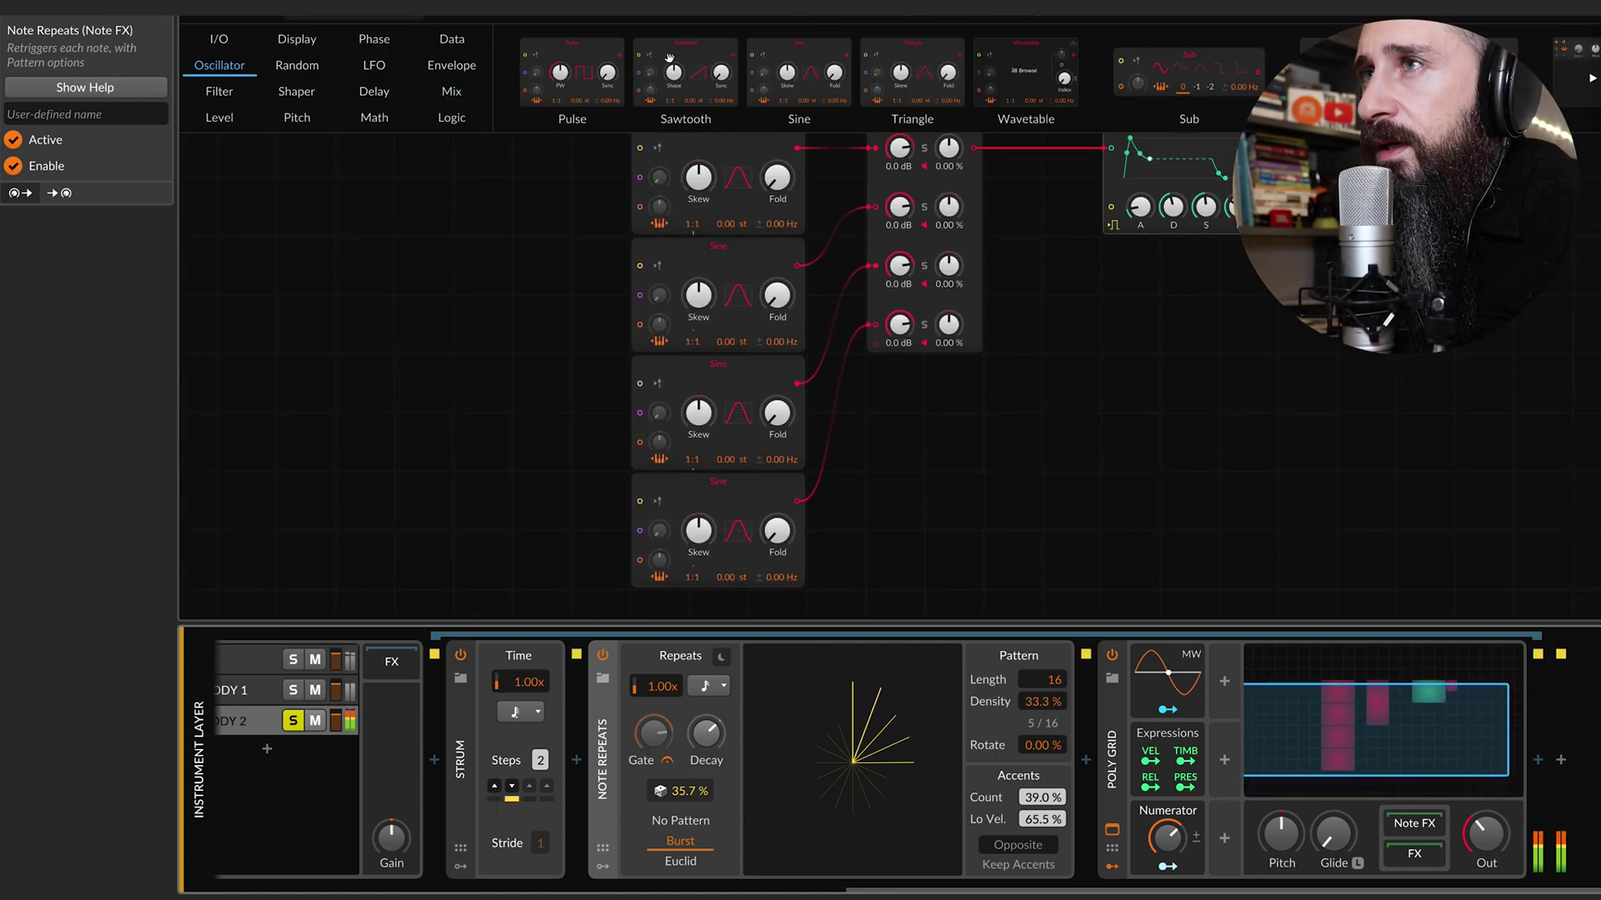
left_click_drag(927, 78, 1010, 580)
scroll(967, 470, "down", 2)
left_click_drag(1014, 490, 946, 555)
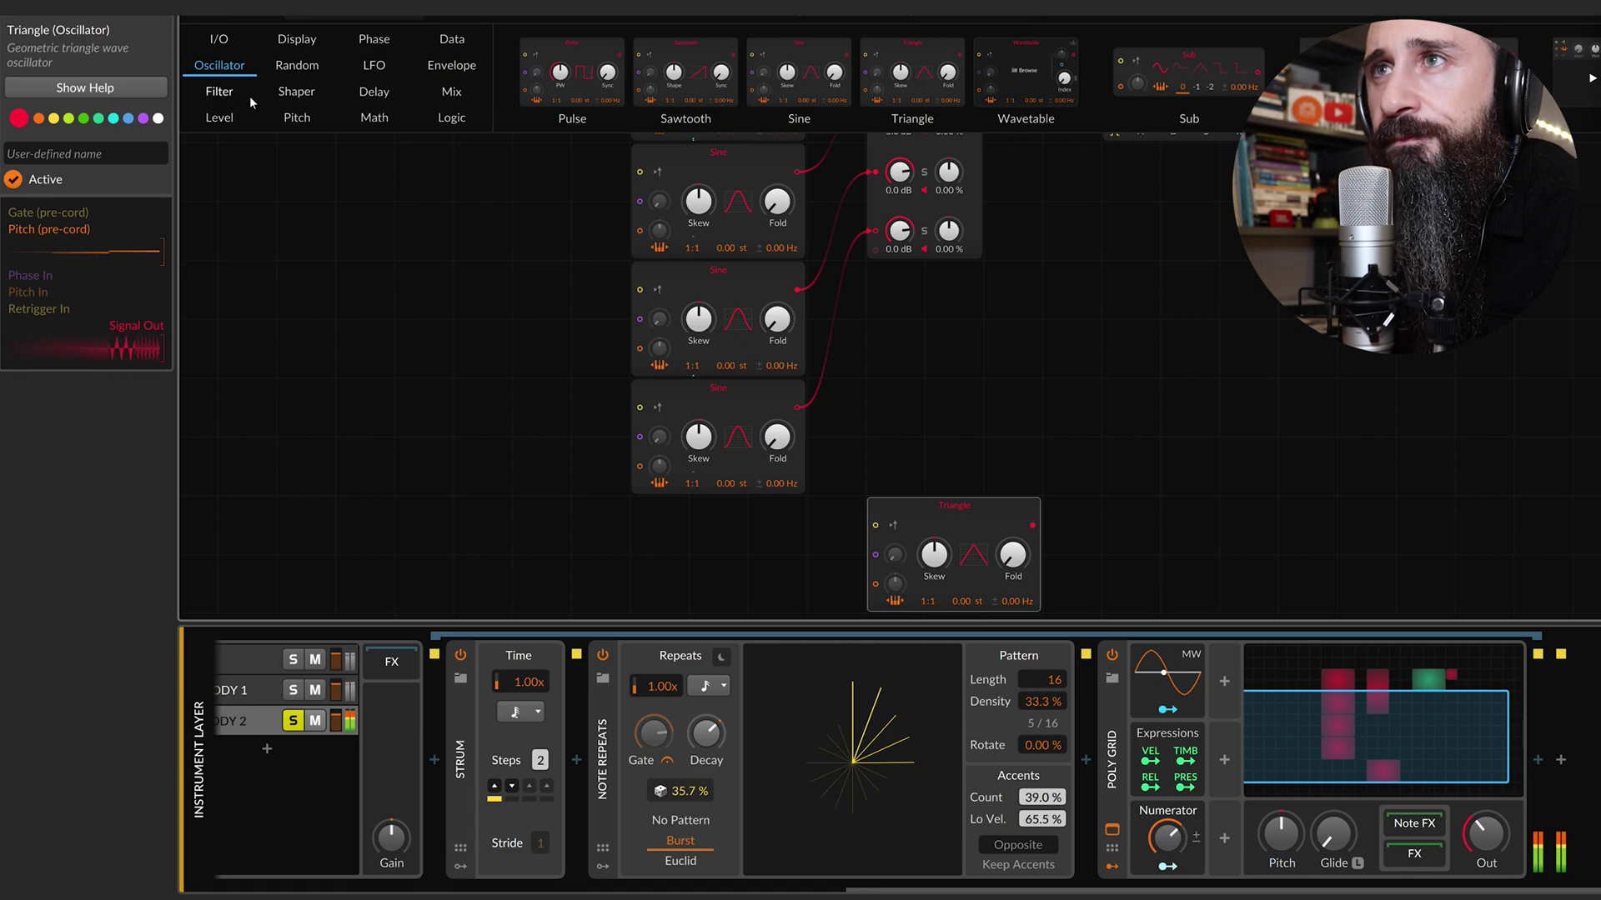
left_click(451, 66)
left_click_drag(889, 112, 1063, 531)
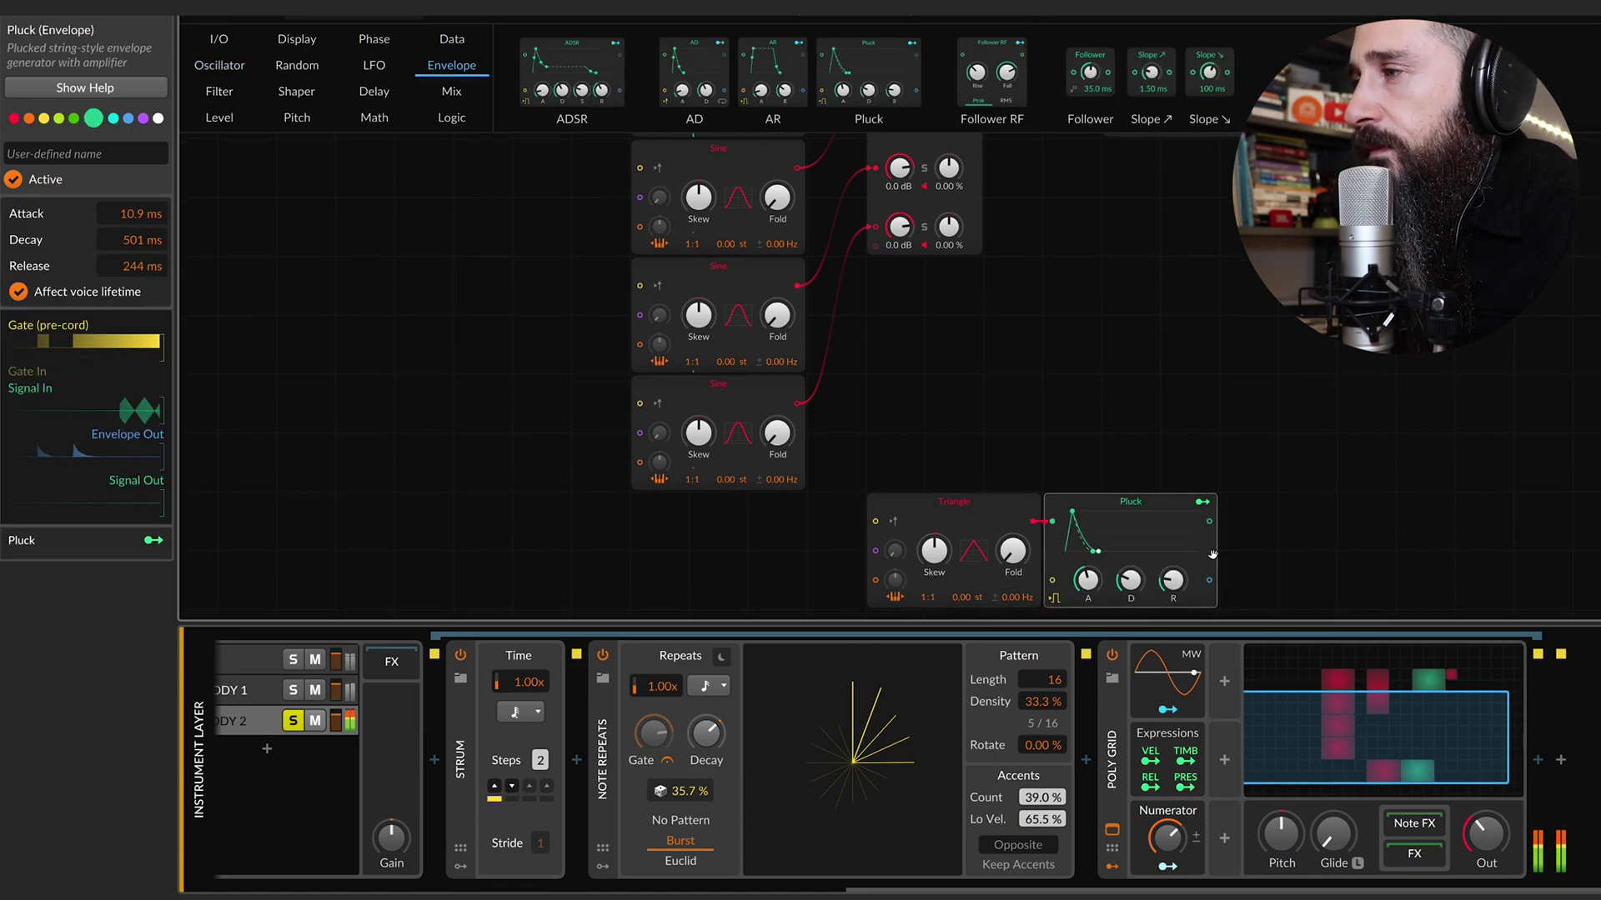
Insert a Blend between the ADSR and the audio output and connect the Pluck's output to its second input.
scroll(1215, 534, "up", 2)
scroll(1214, 534, "right", 3)
left_click(1165, 165)
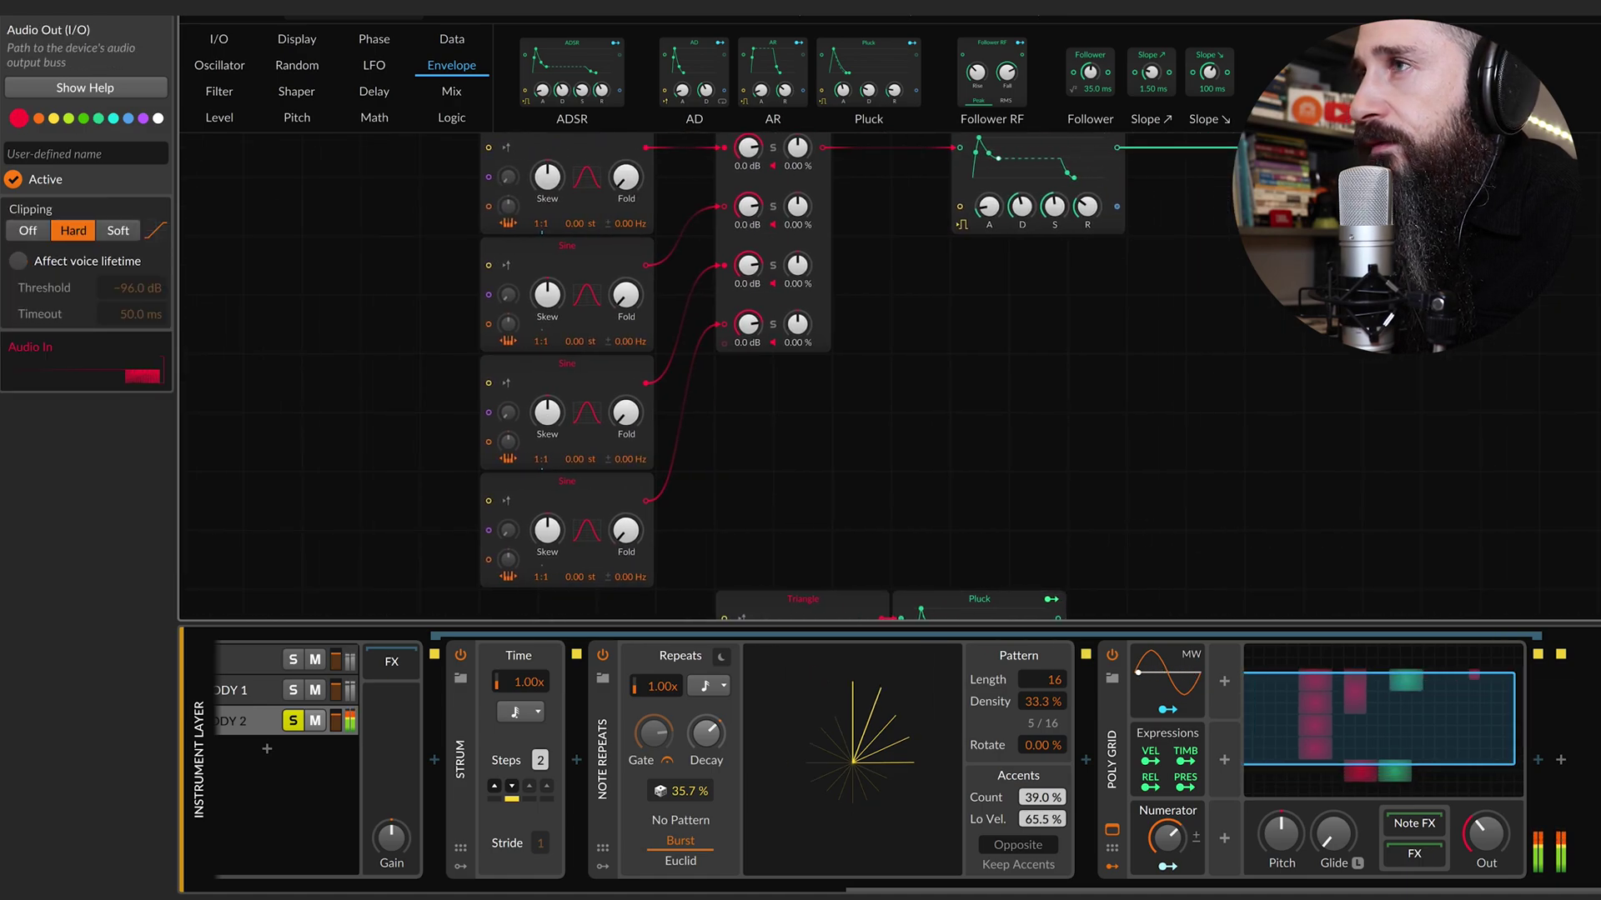
scroll(1165, 164, "up", 1)
left_click(451, 91)
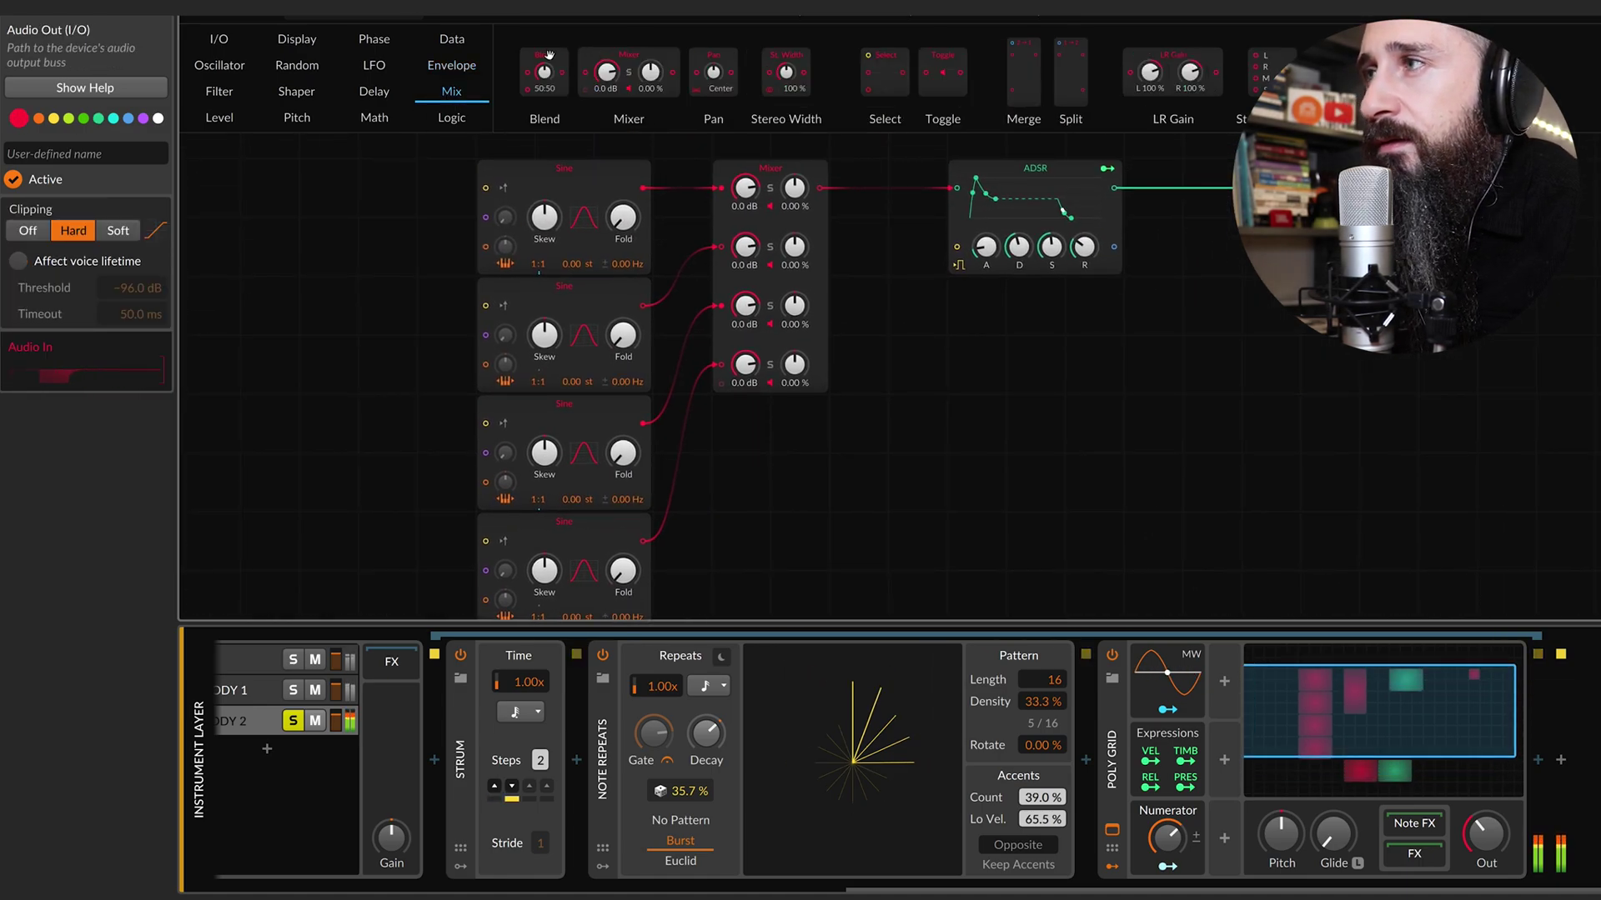
left_click_drag(545, 75, 1154, 190)
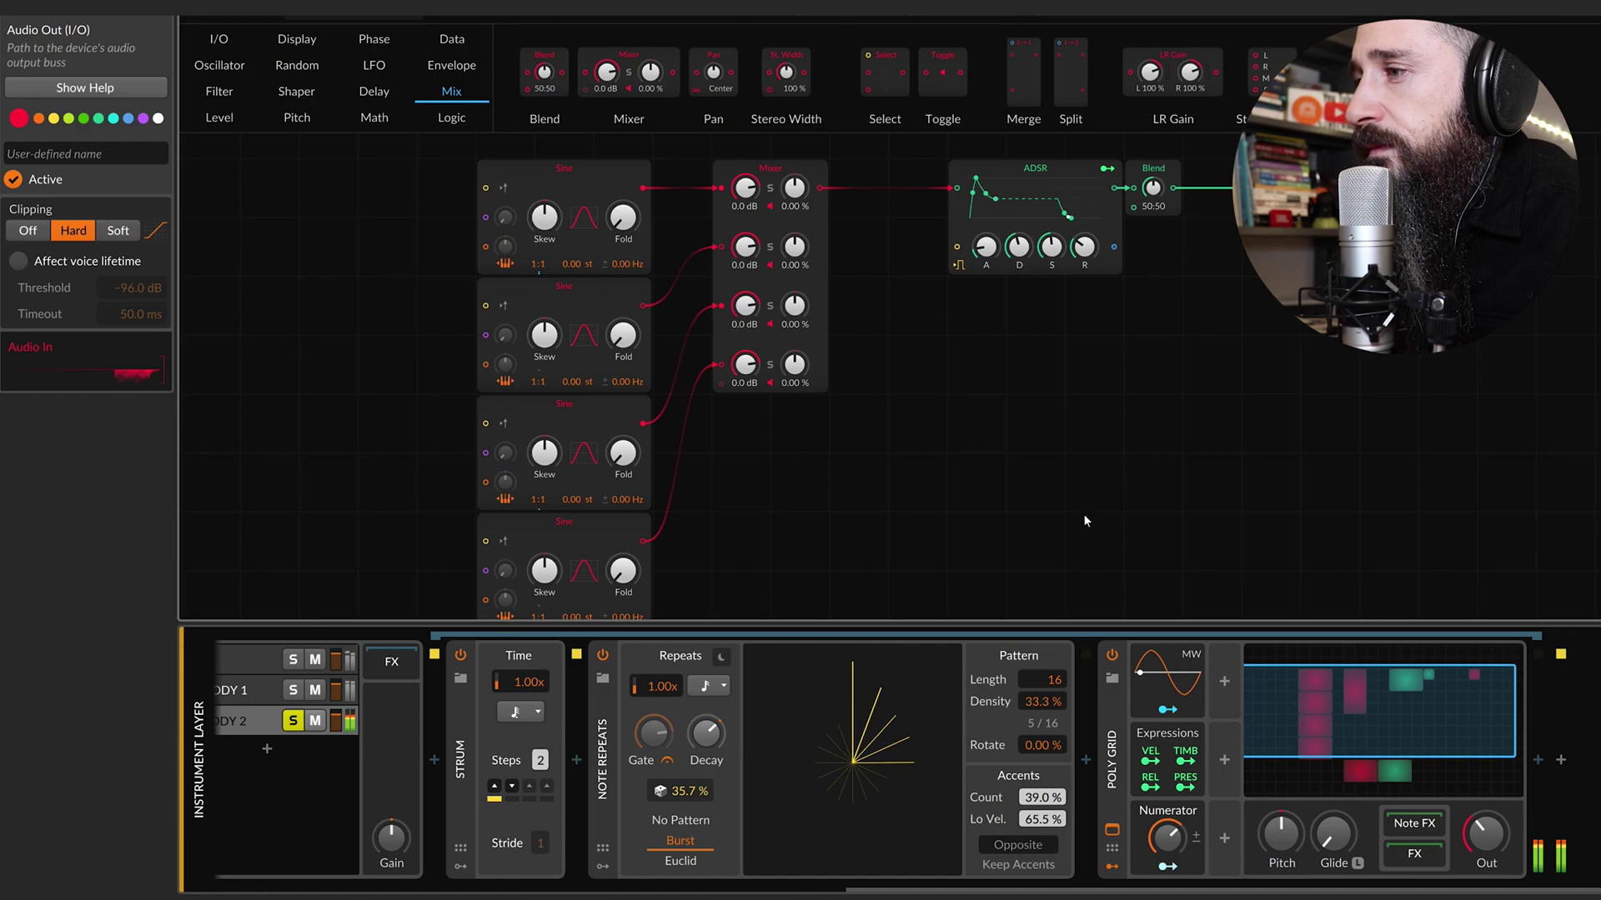
scroll(1083, 514, "down", 2)
scroll(1134, 200, "up", 3)
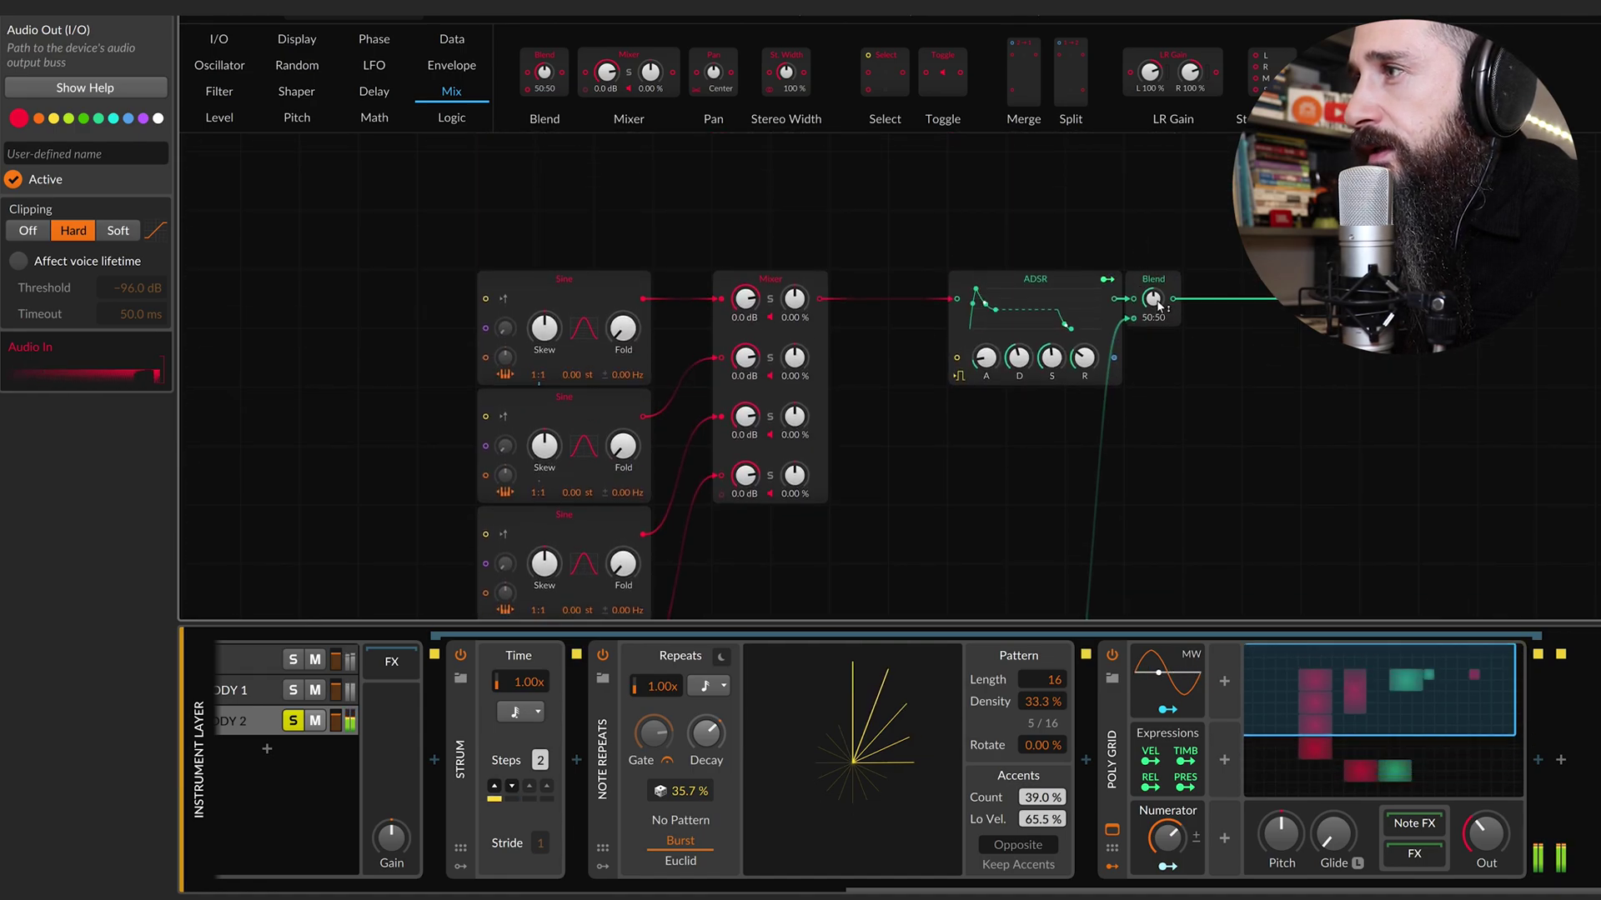
Set the Triangle's pitch ratio to 2:1, then shorten the Pluck's attack and lengthen its decay and release.
scroll(1201, 386, "down", 9)
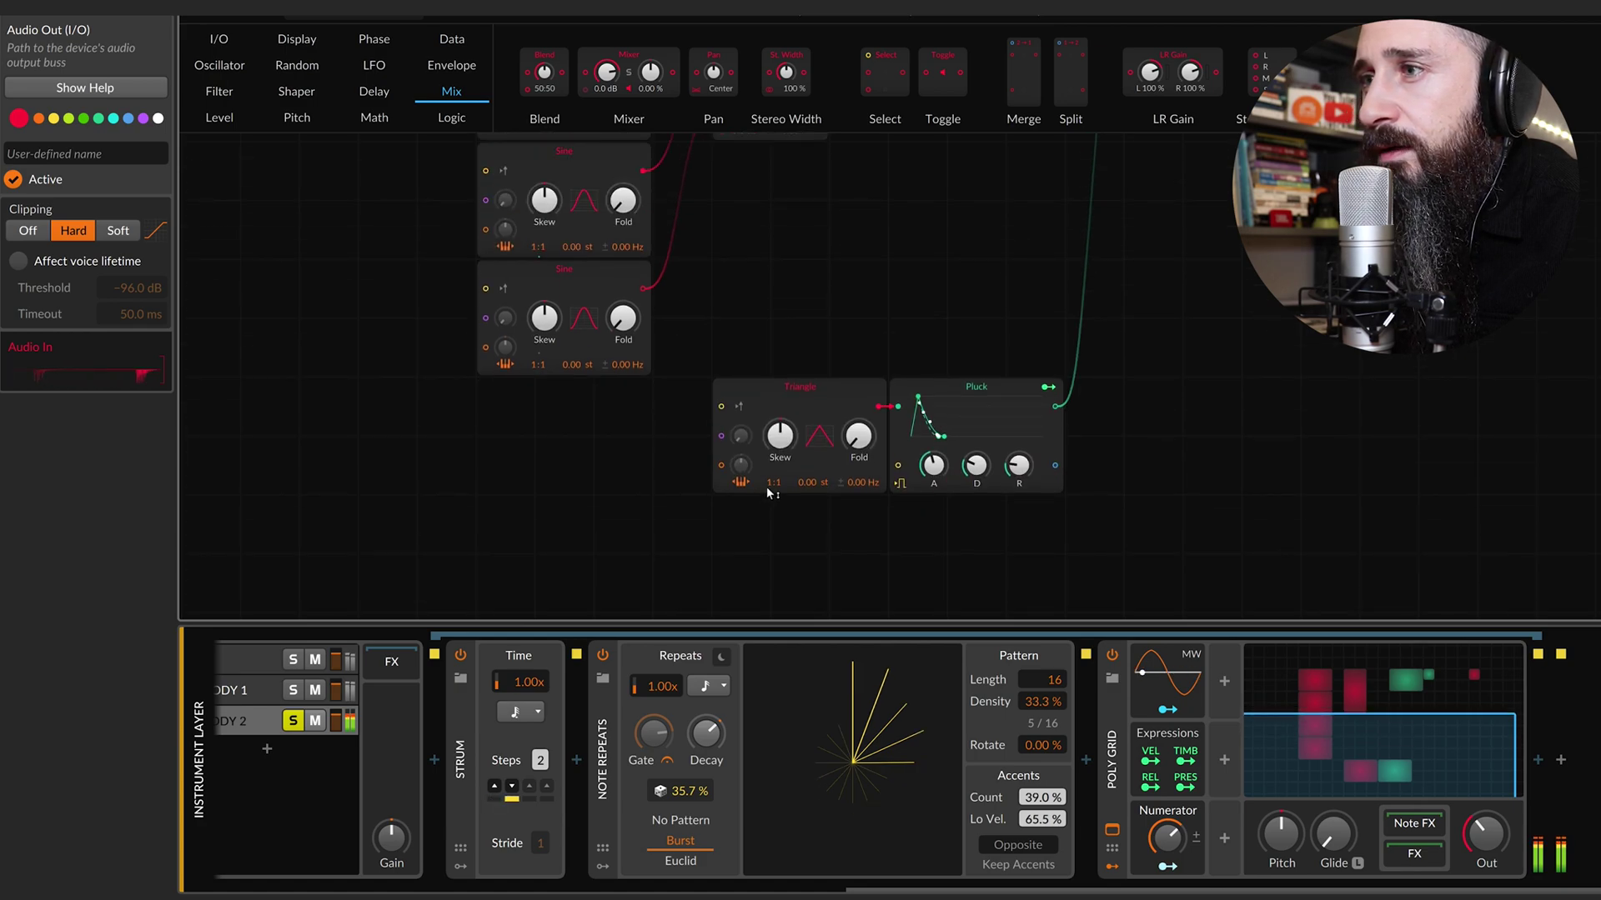
left_click_drag(771, 487, 772, 480)
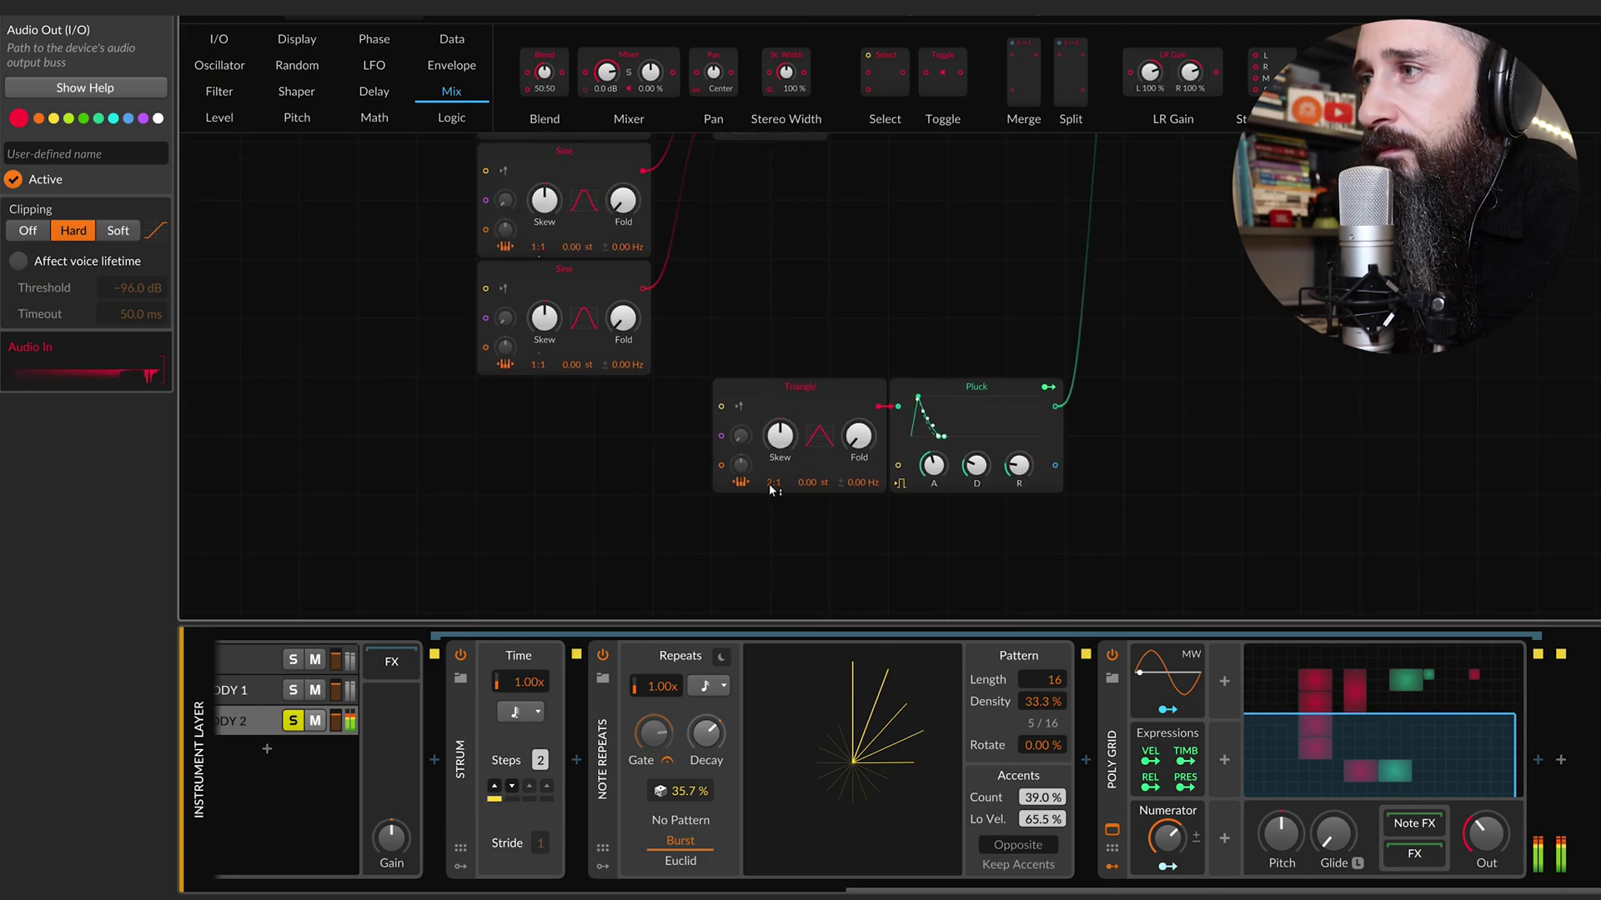
left_click_drag(977, 471, 1018, 476)
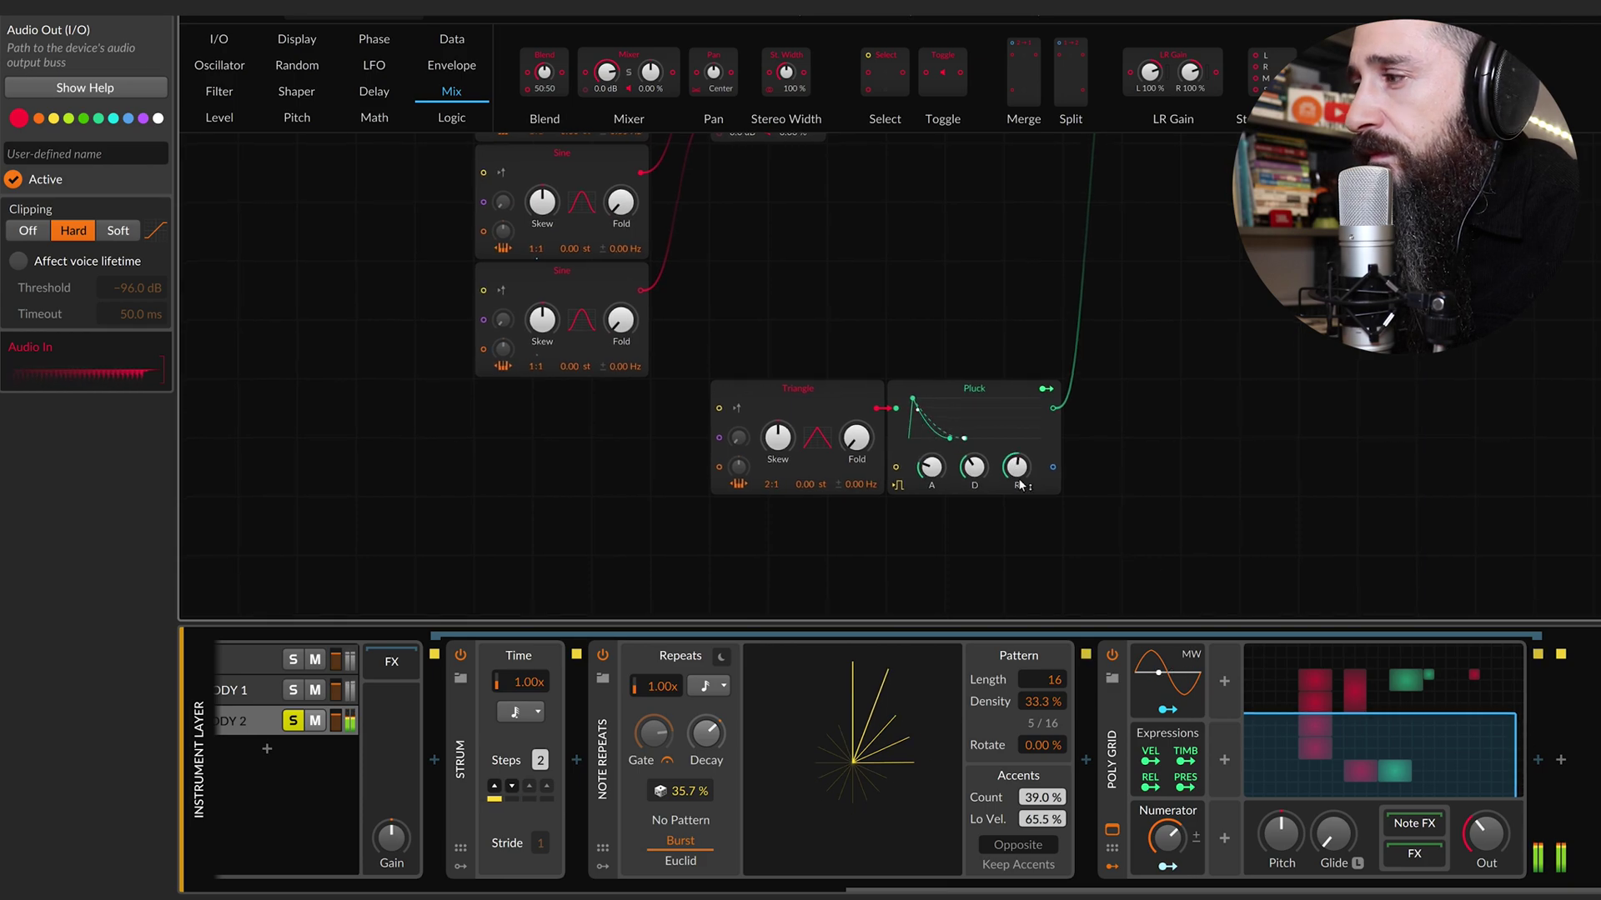
Insert a Delay-2 after the MELODY 2 Poly Grid and set its left delay time to 10.
left_click(1538, 761)
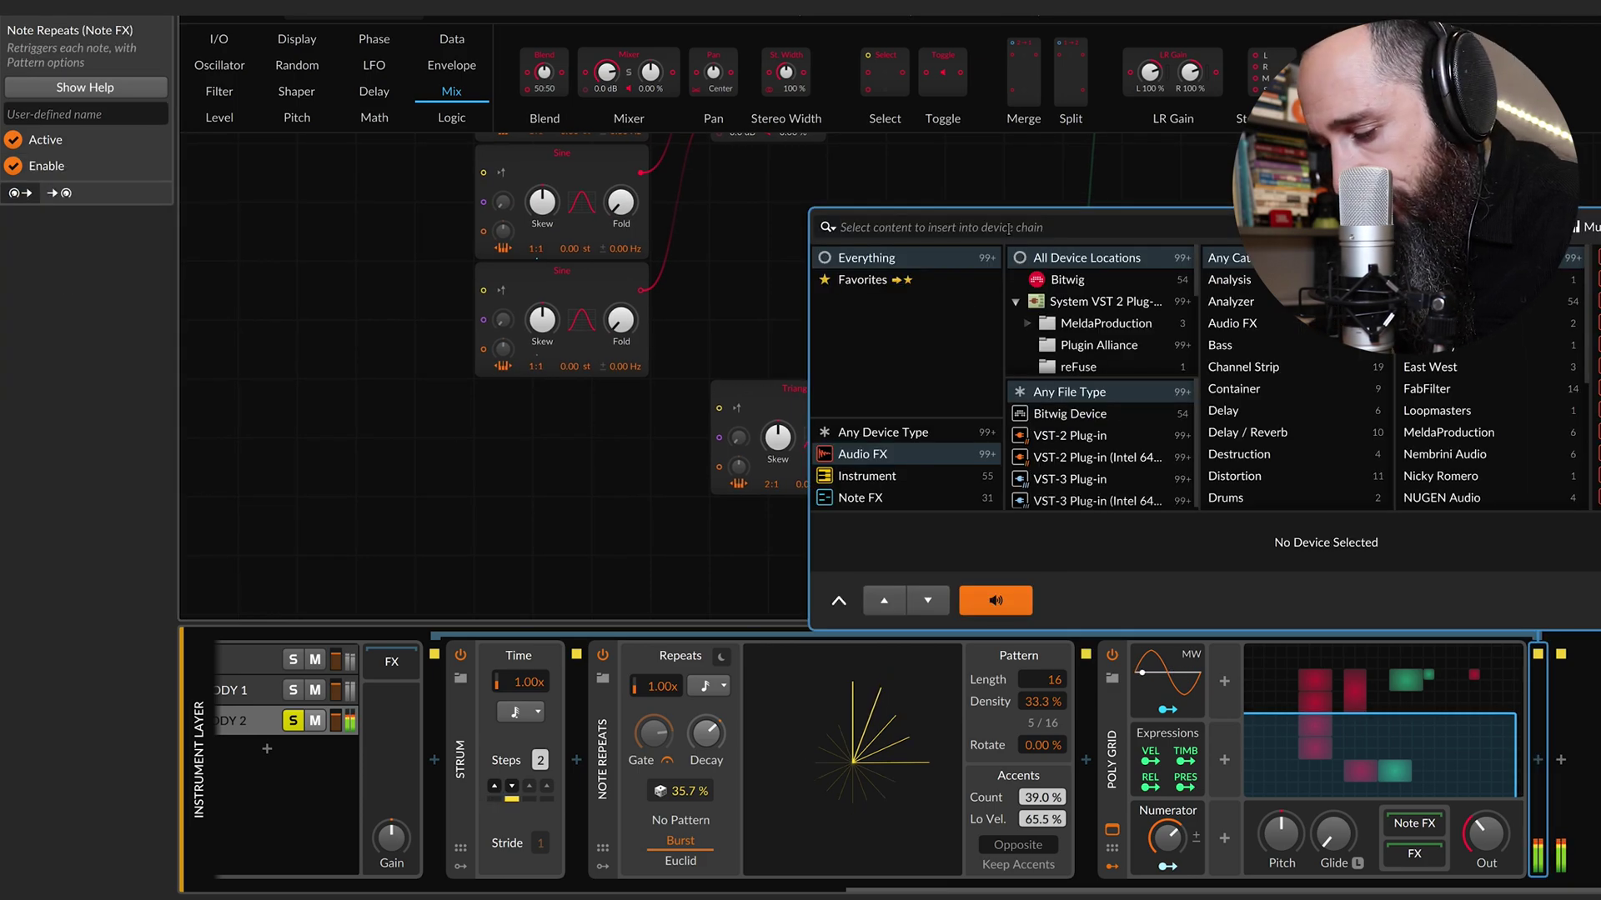
type("DEL")
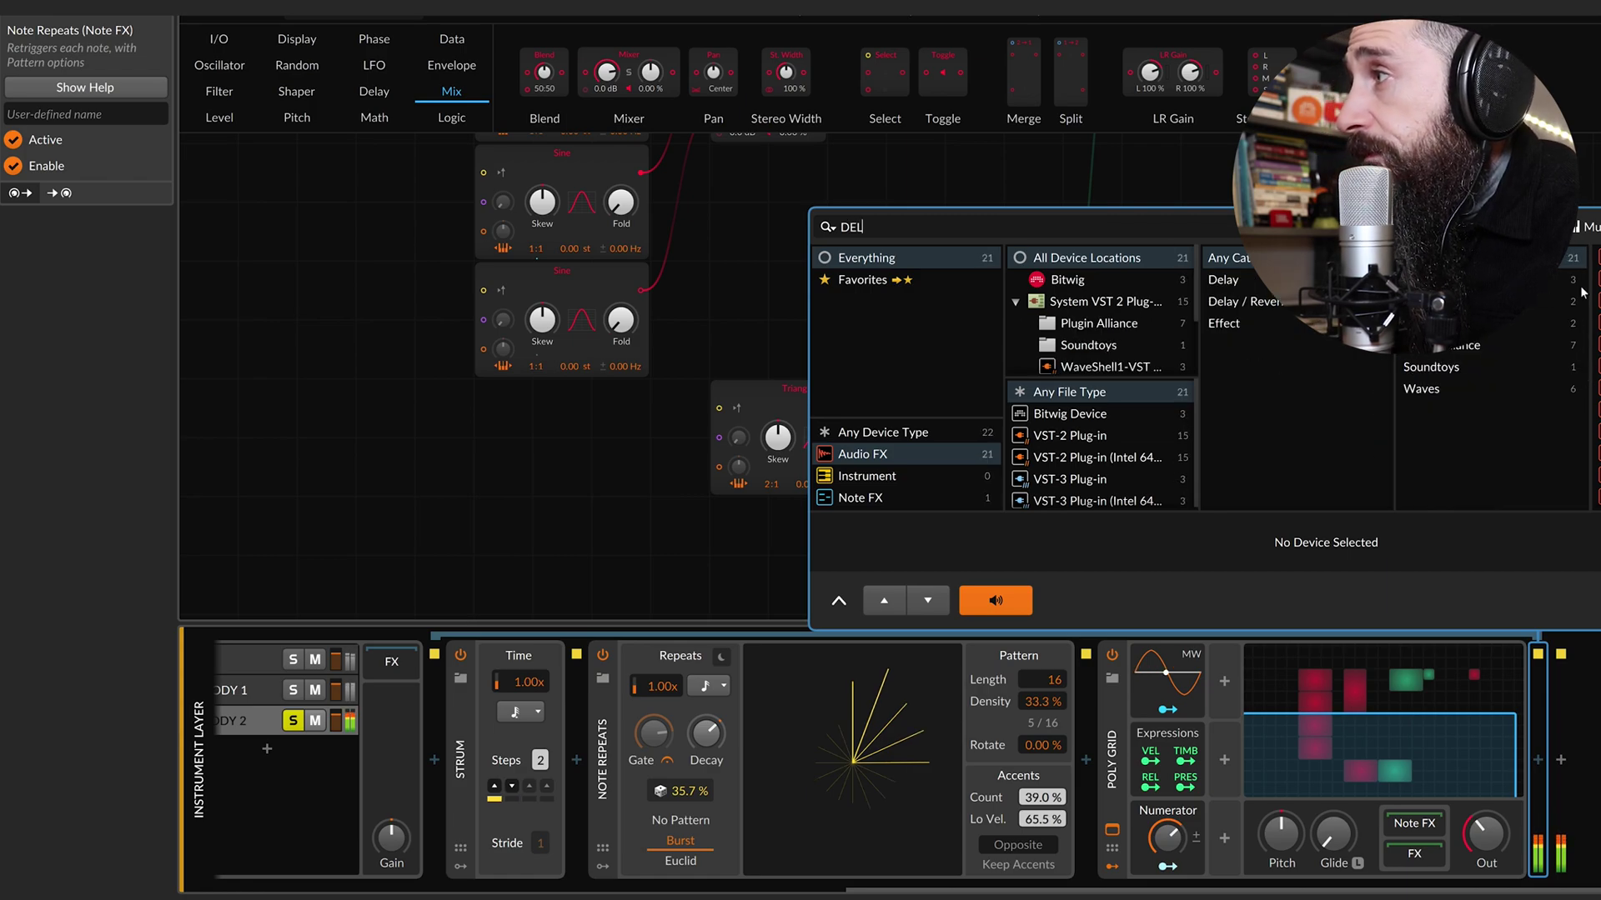
key("Return")
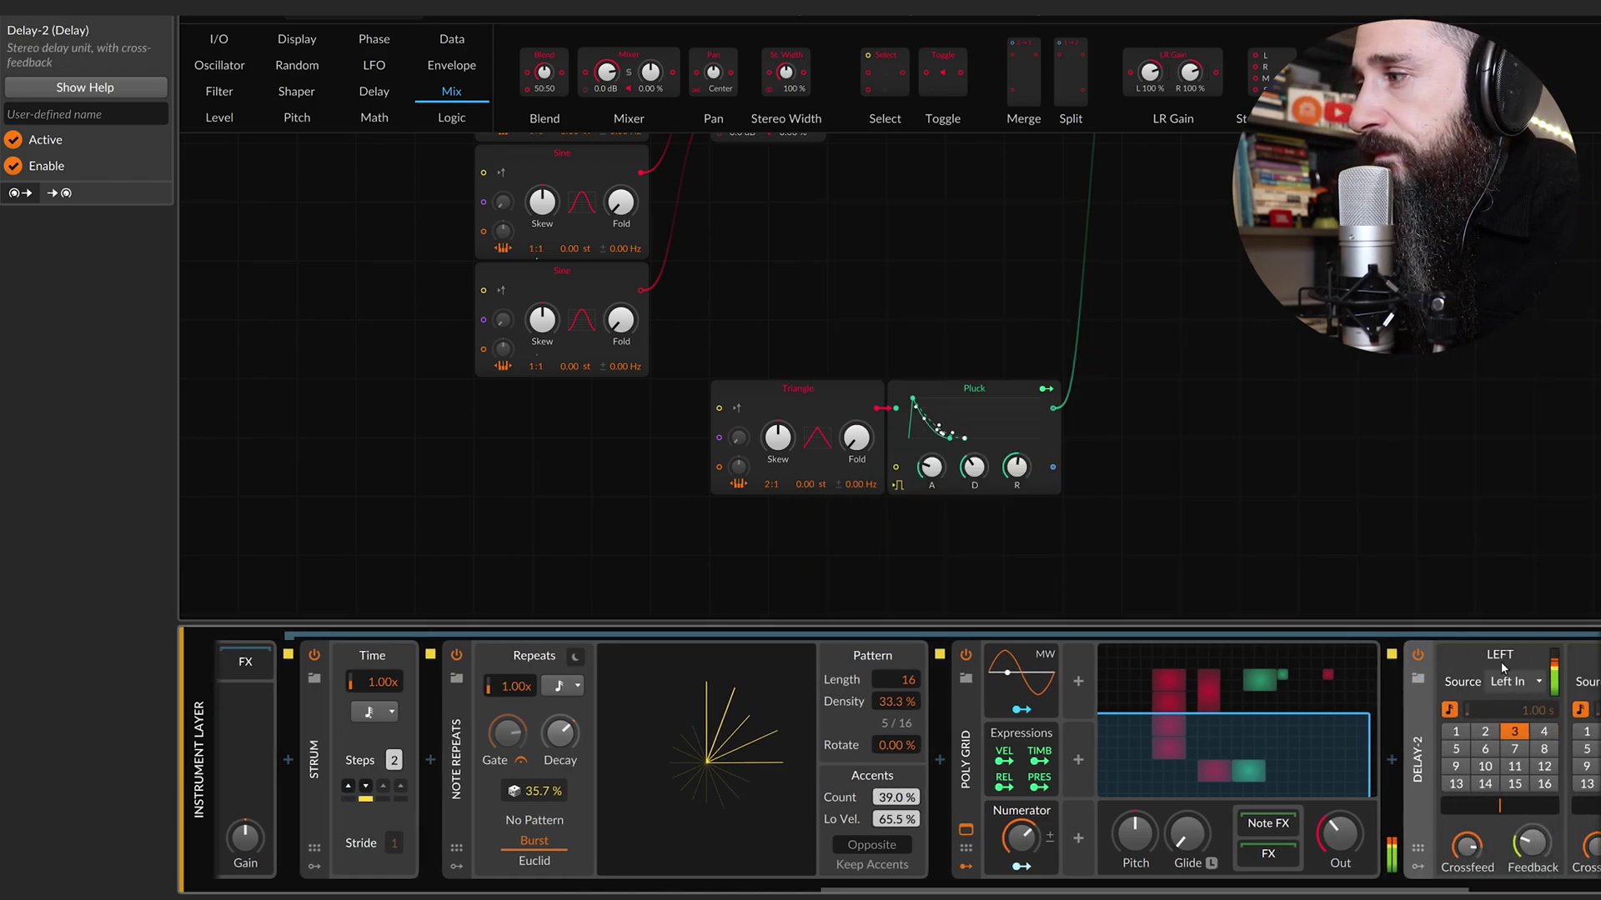
left_click(1301, 767)
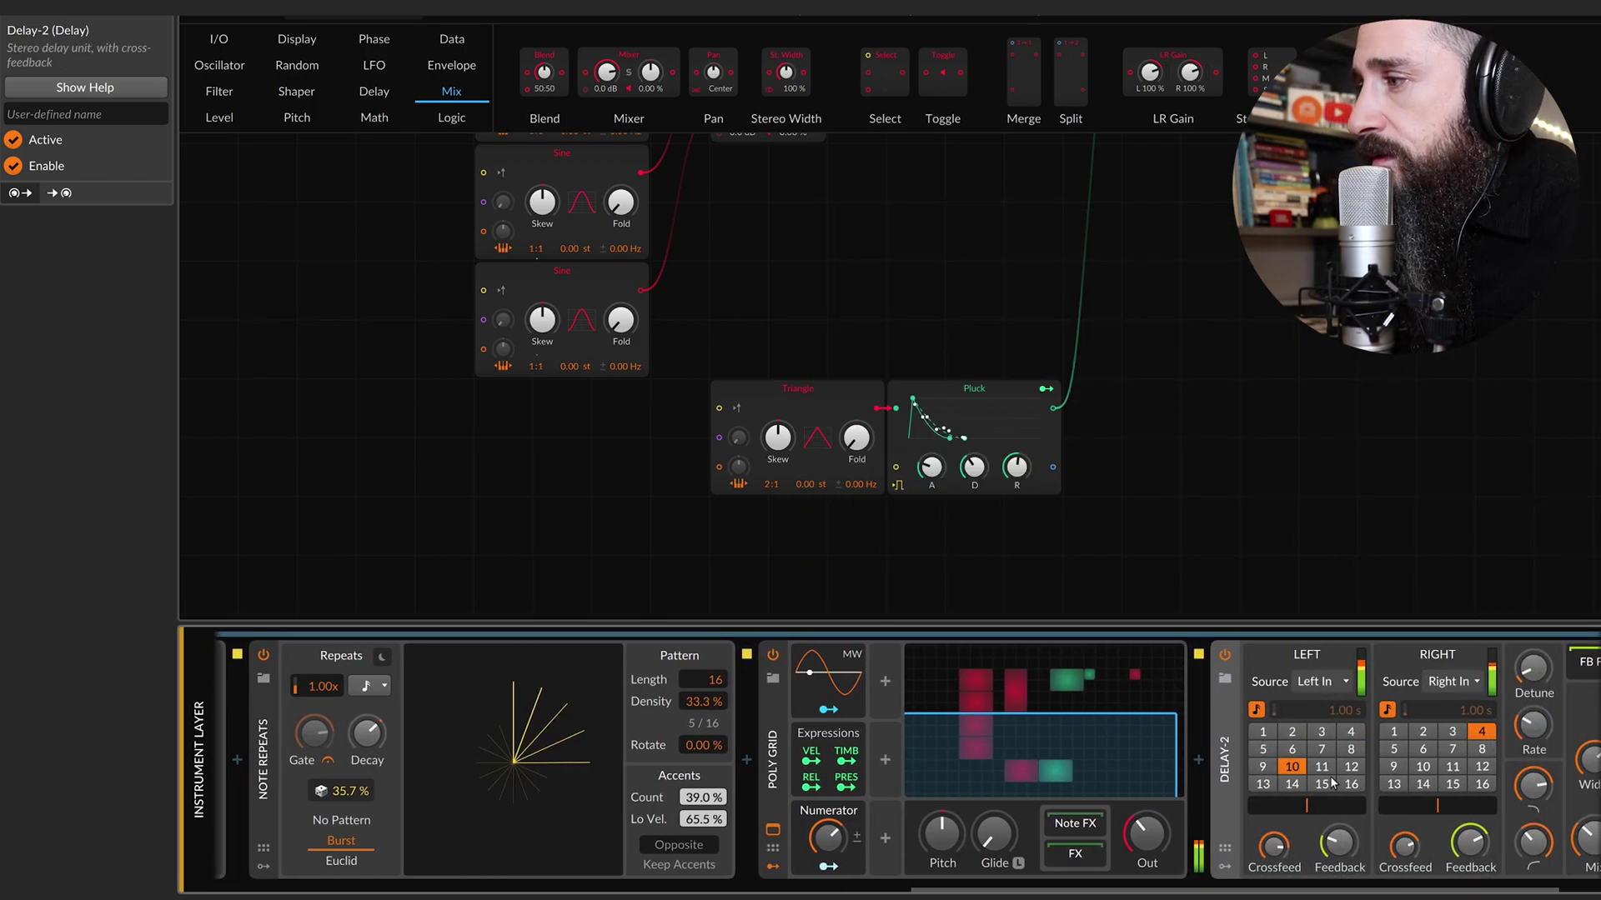
Set the Delay-2's right delay time to 16 and raise its left feedback.
left_click(1481, 785)
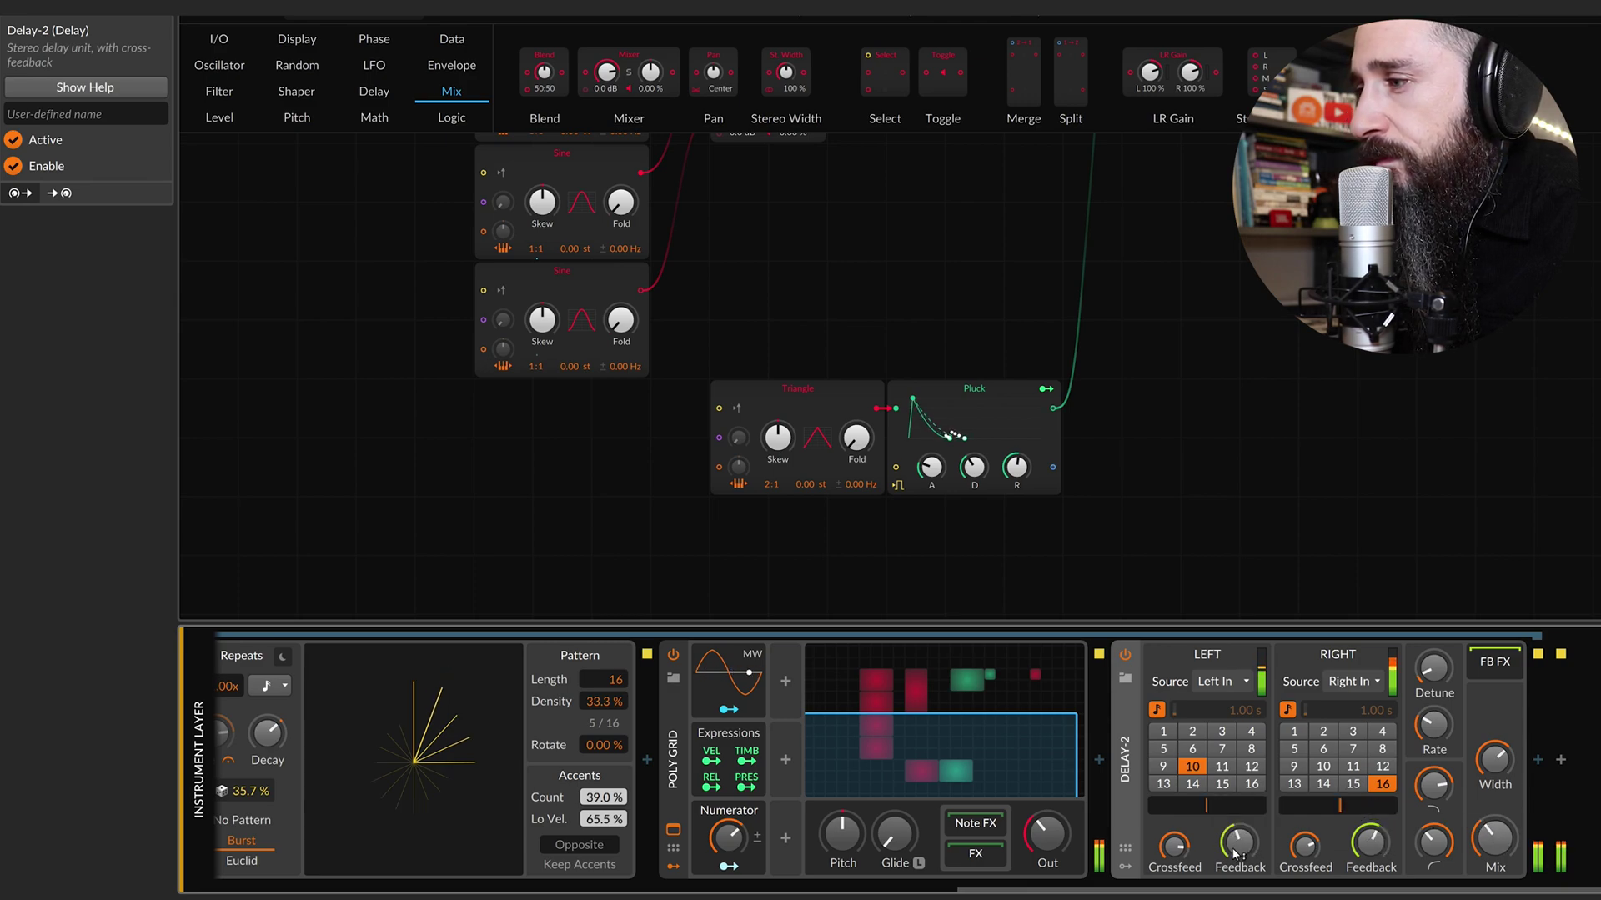
left_click_drag(1240, 837, 1239, 820)
scroll(997, 784, "left", 7)
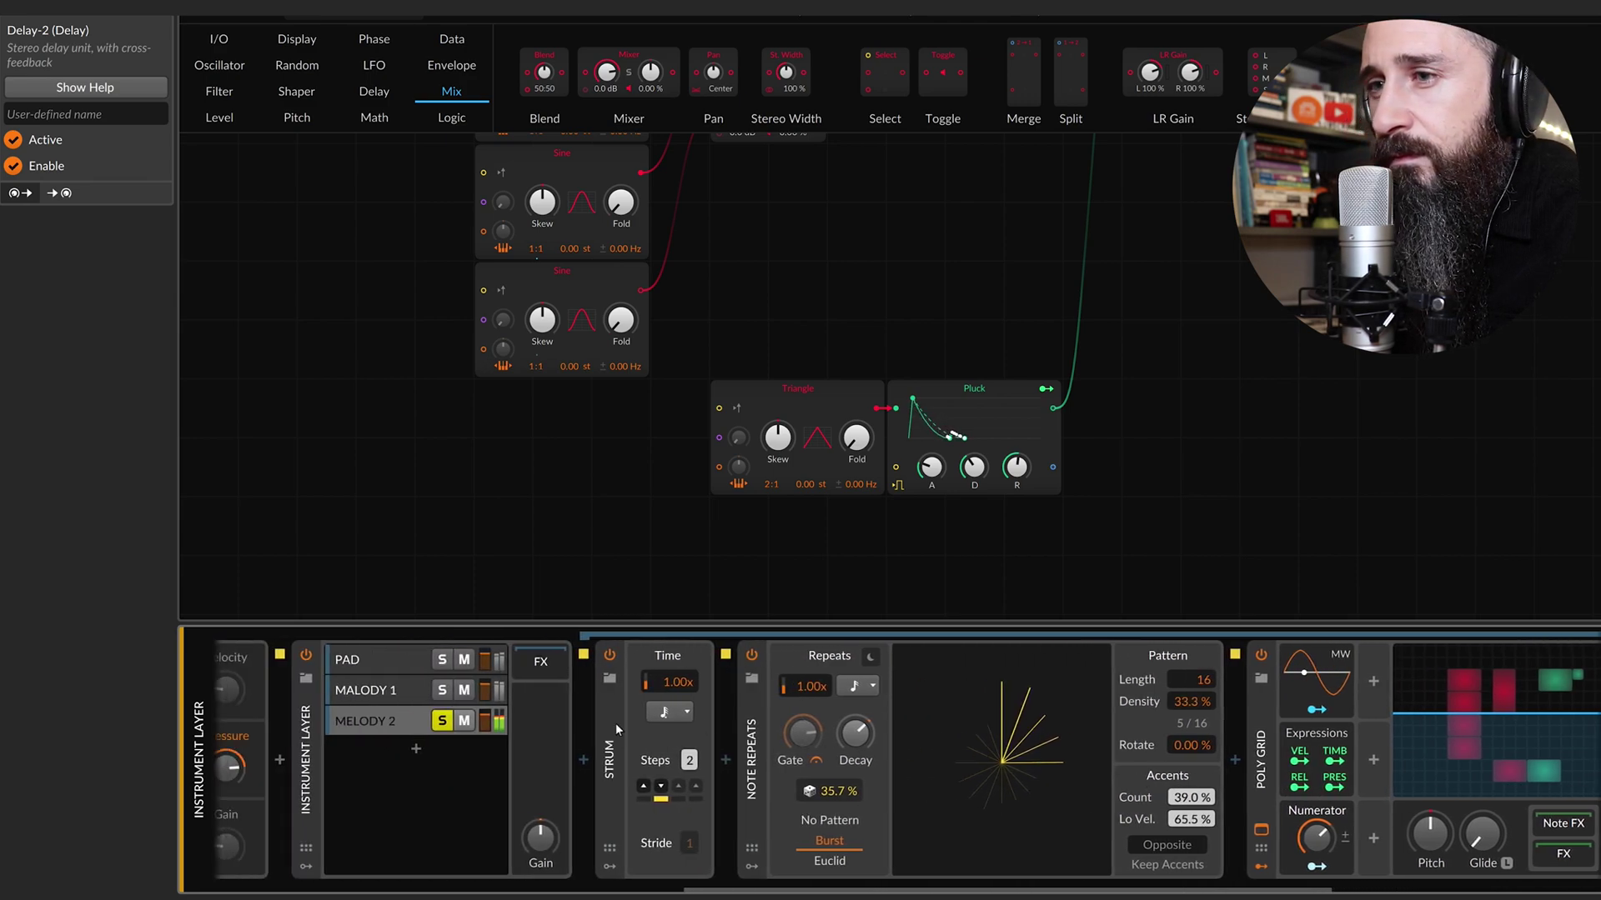
Audition PAD and MALODY 1 together with MELODY 2 in solo, then return to MELODY 2 alone and select it.
left_click(441, 697)
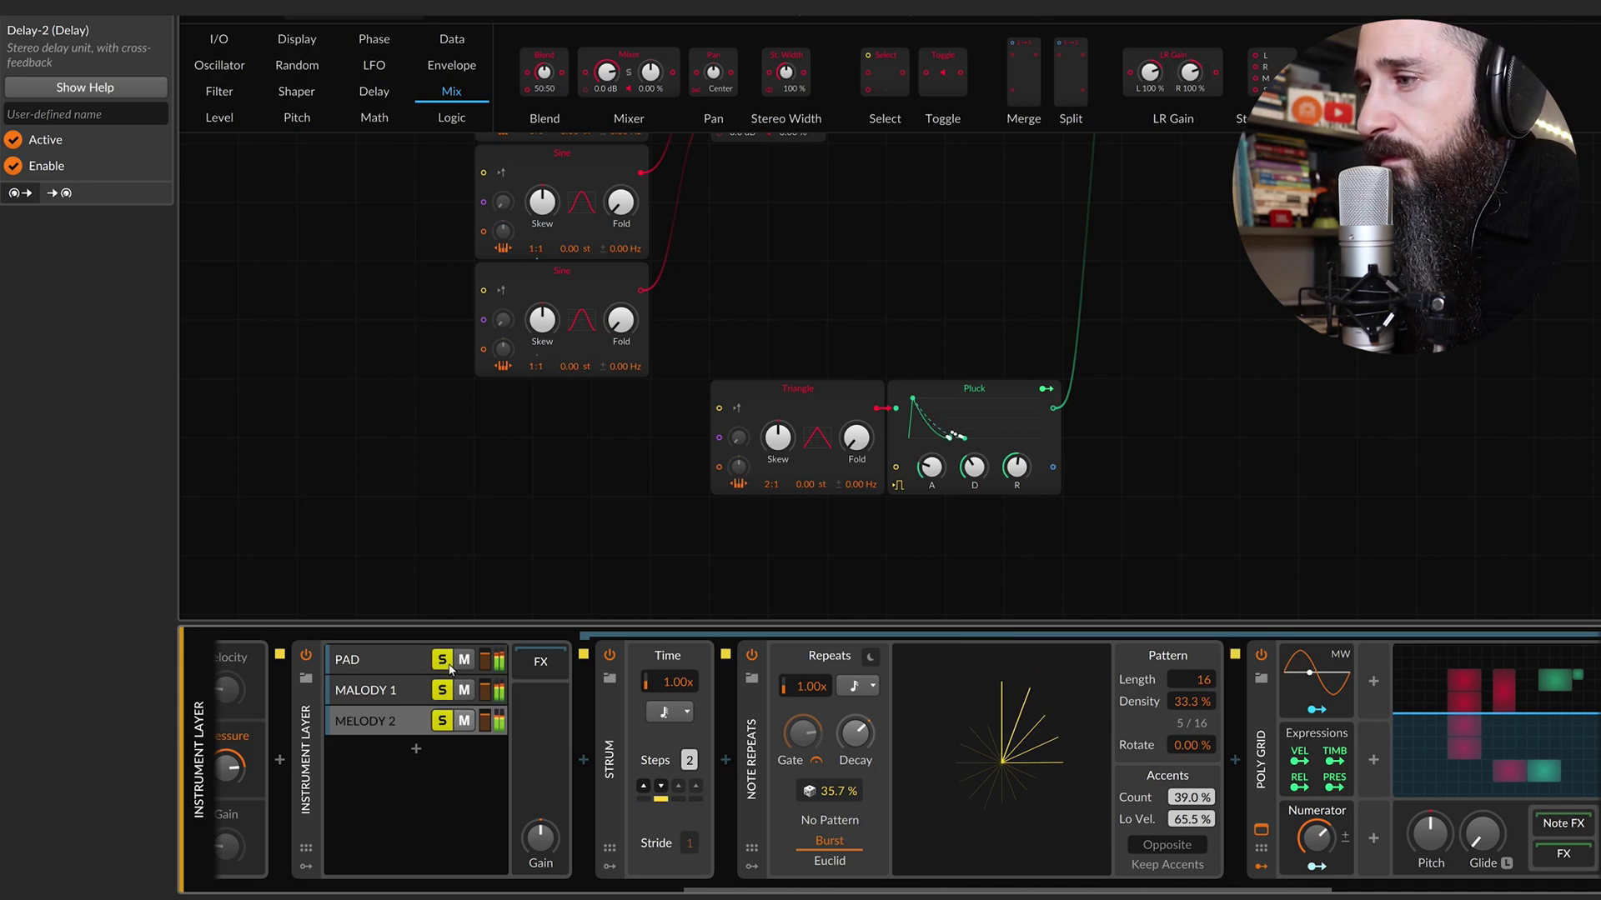
scroll(1127, 693, "right", 5)
scroll(1245, 842, "right", 5)
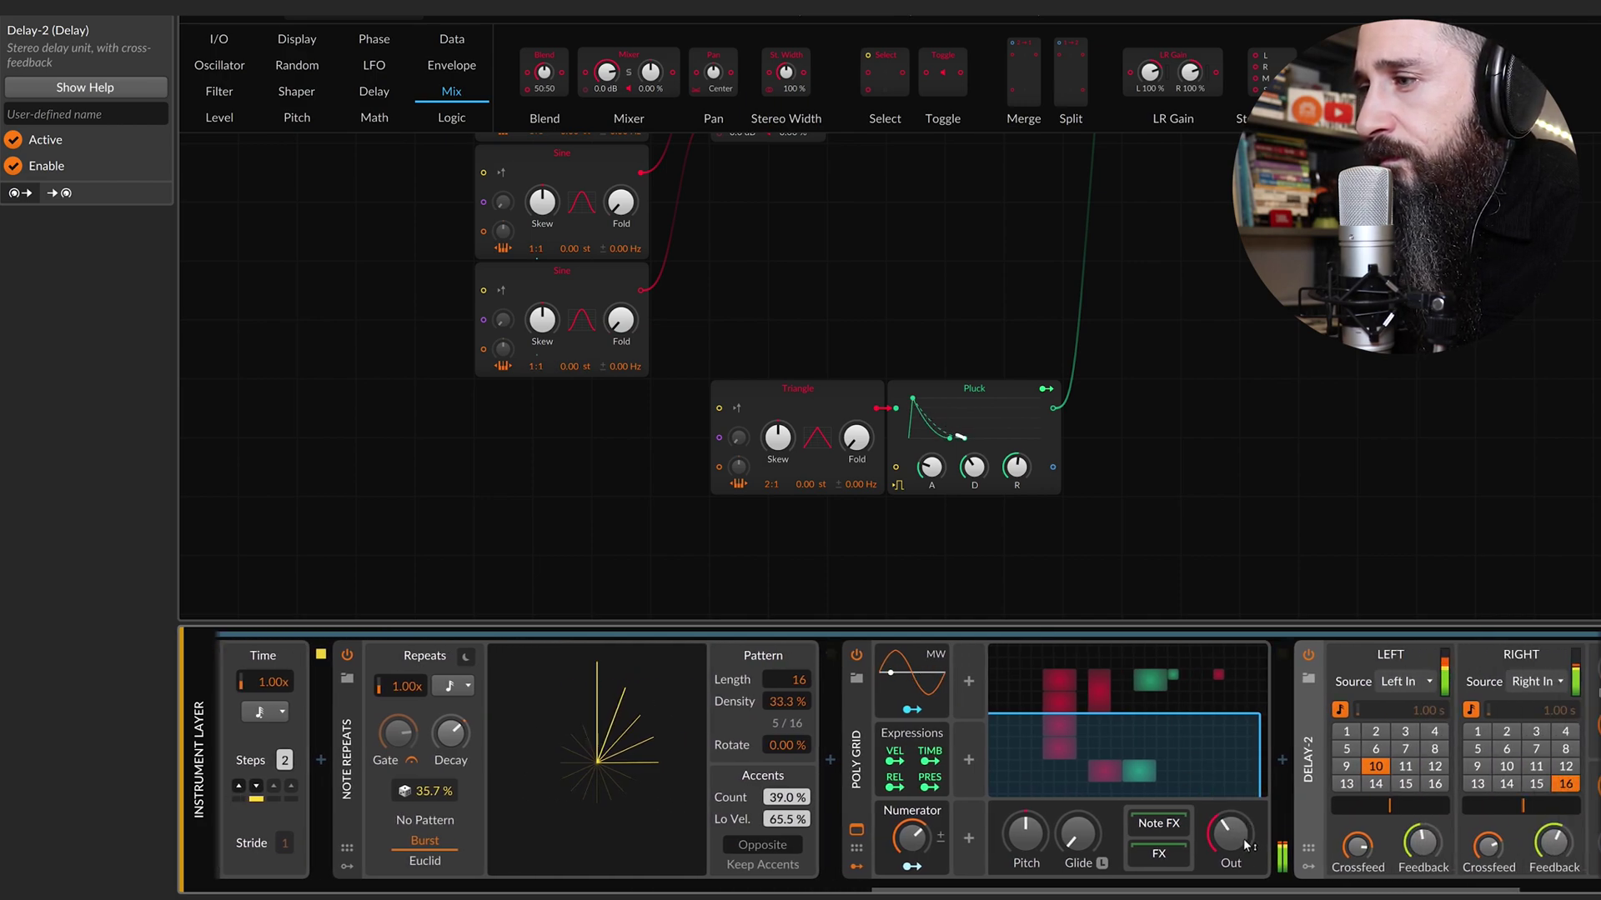
scroll(1243, 839, "left", 4)
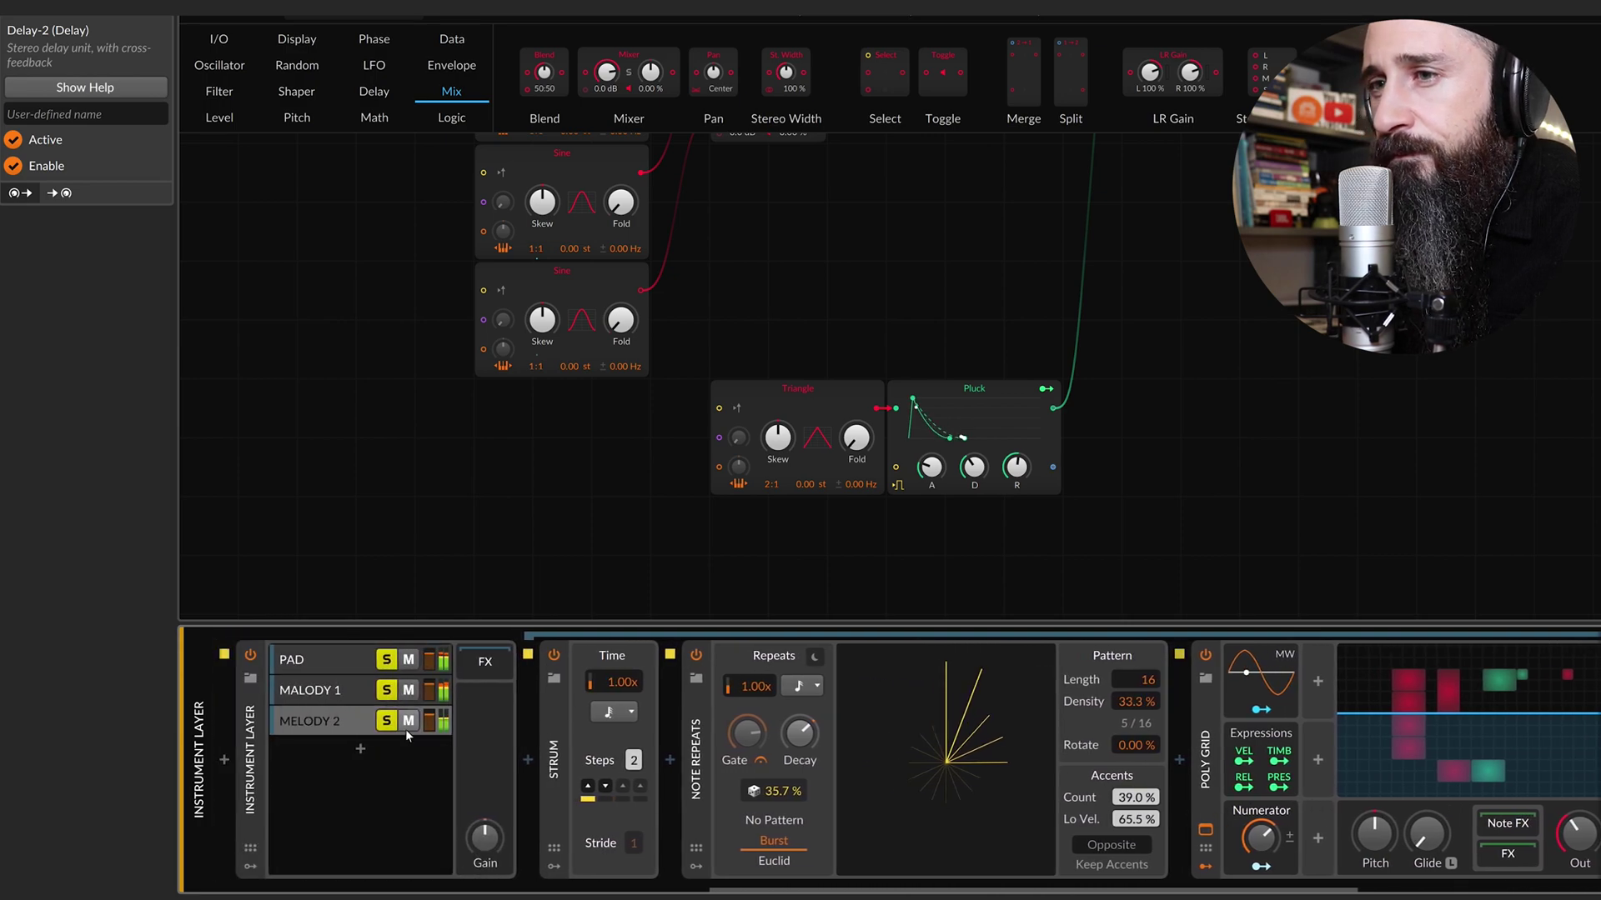
left_click(357, 715)
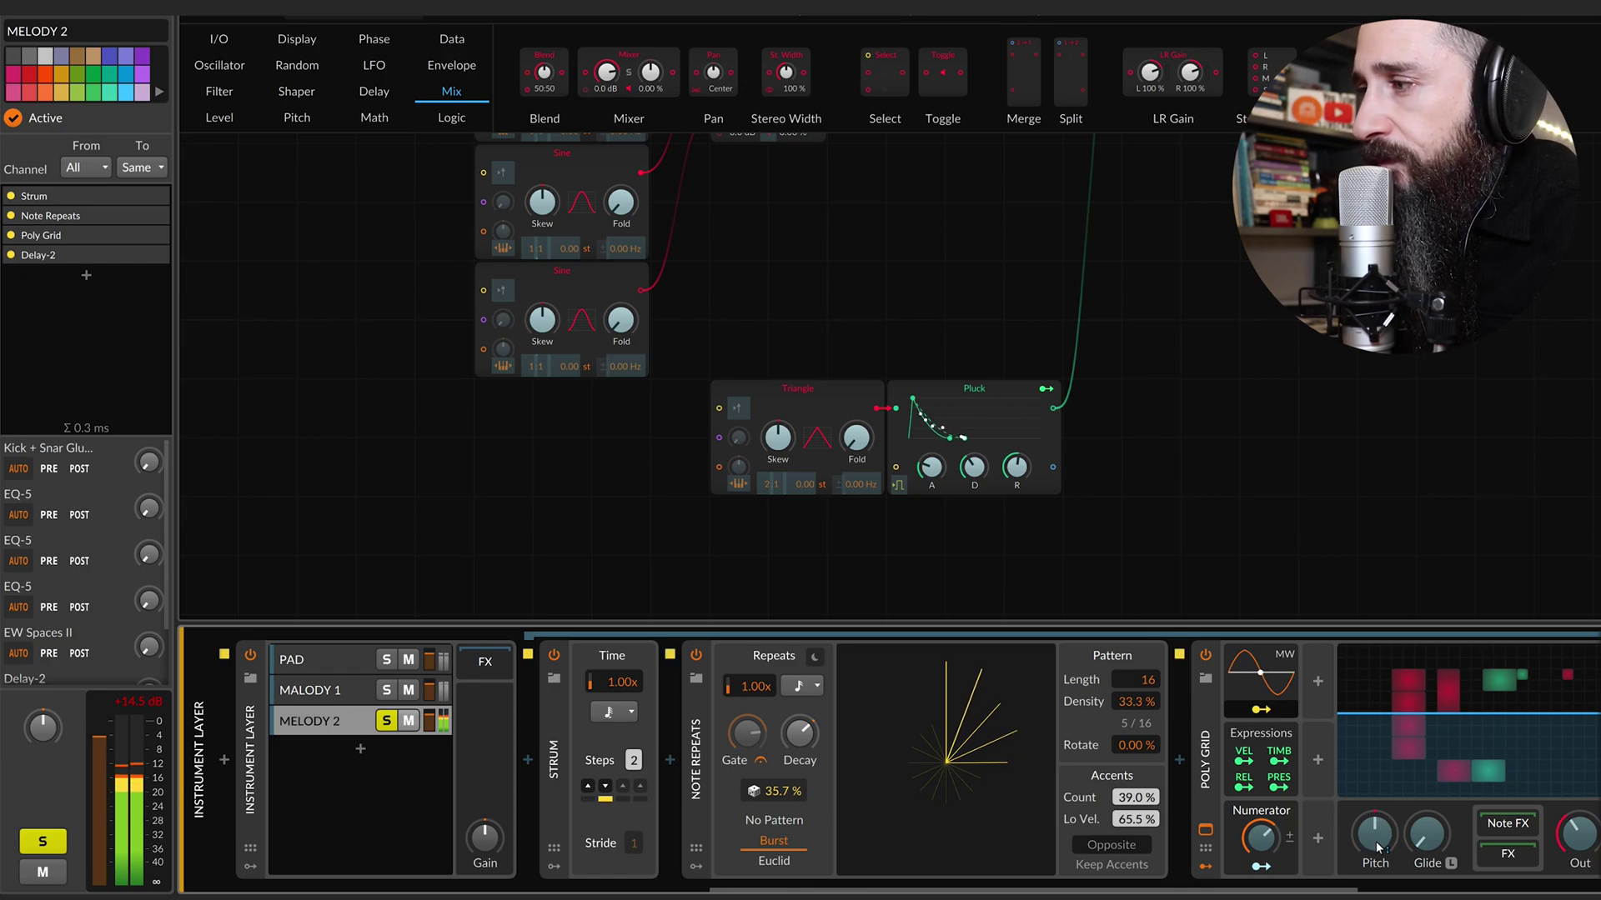
Modulate the pitch of MELODY 2's Poly Grid by +0.867 with the Vibrato, controlled by Pressure and running per voice.
left_click_drag(1380, 841, 1379, 806)
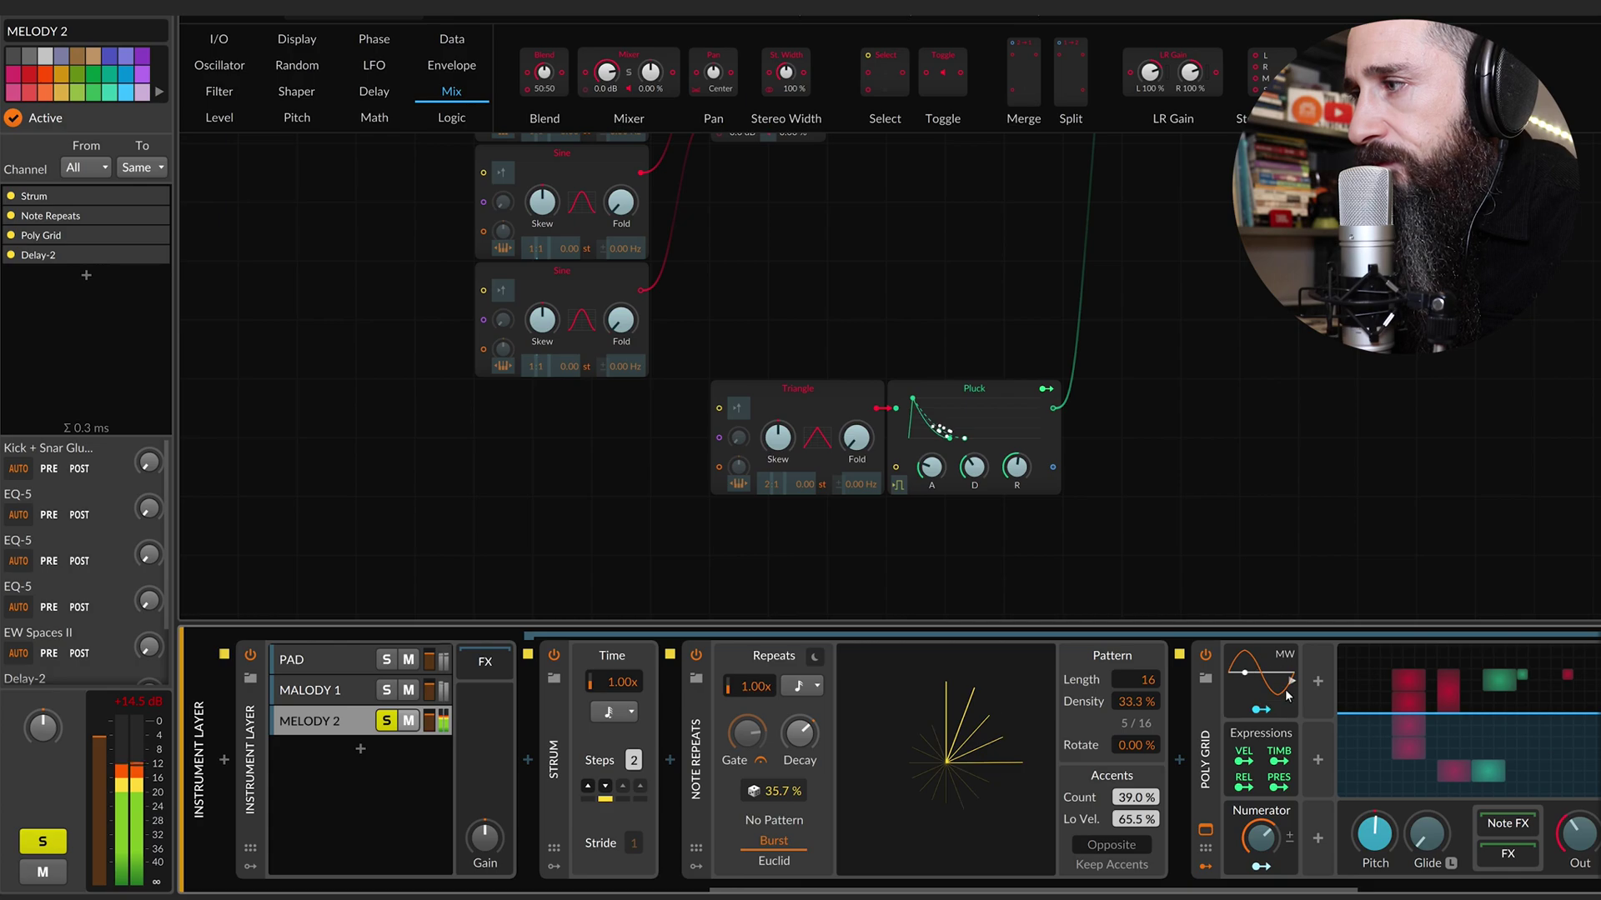
left_click(1262, 713)
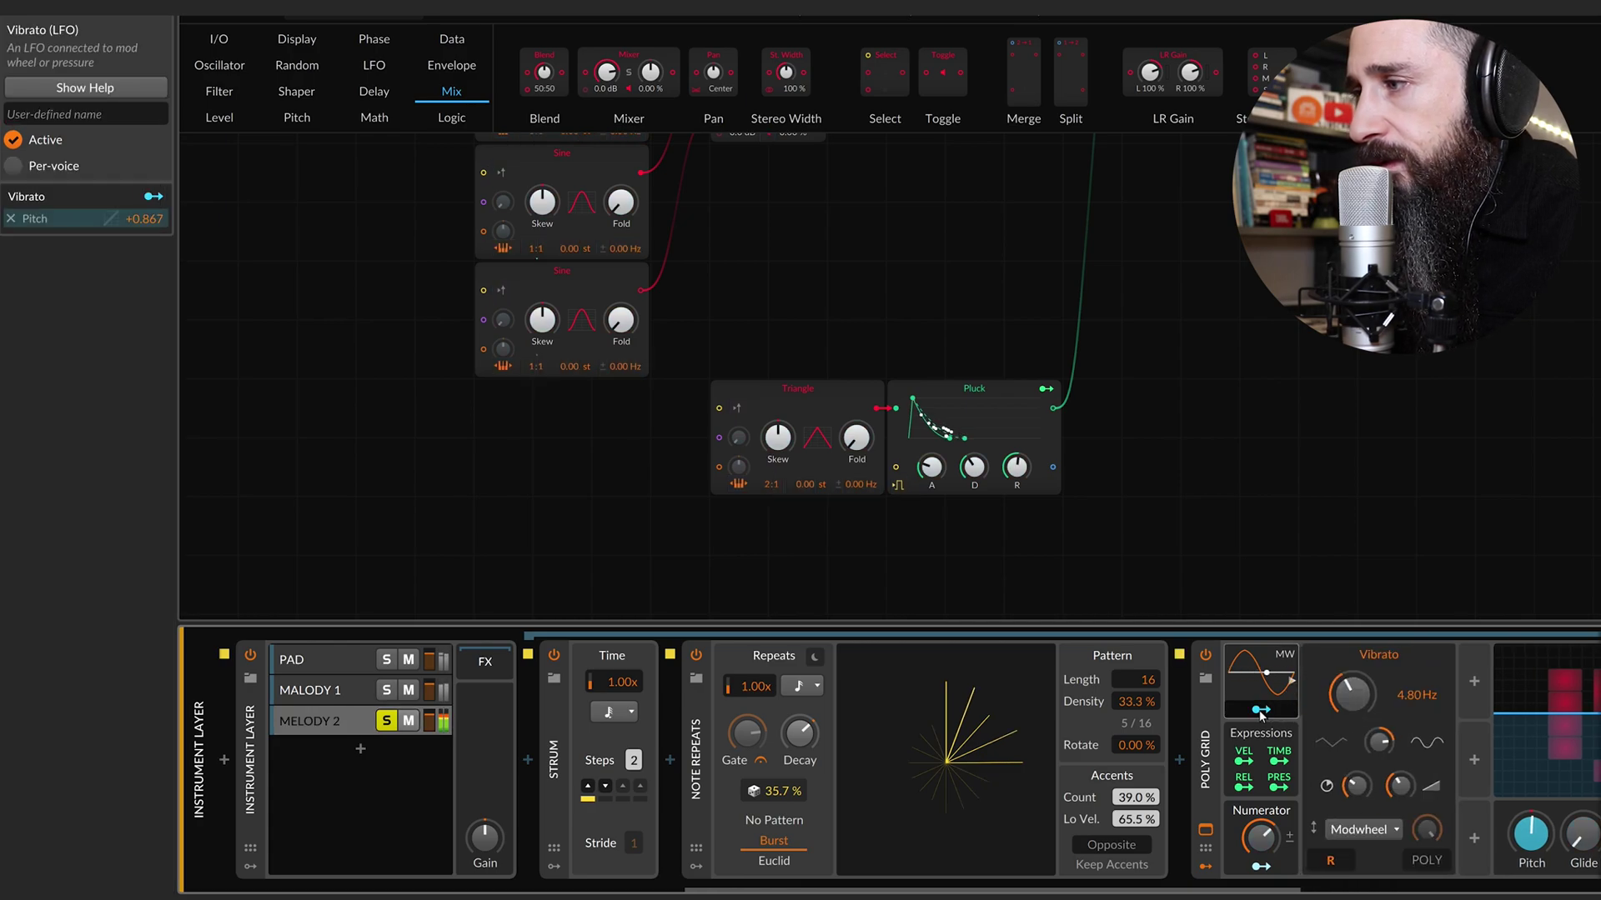
scroll(1291, 742, "right", 4)
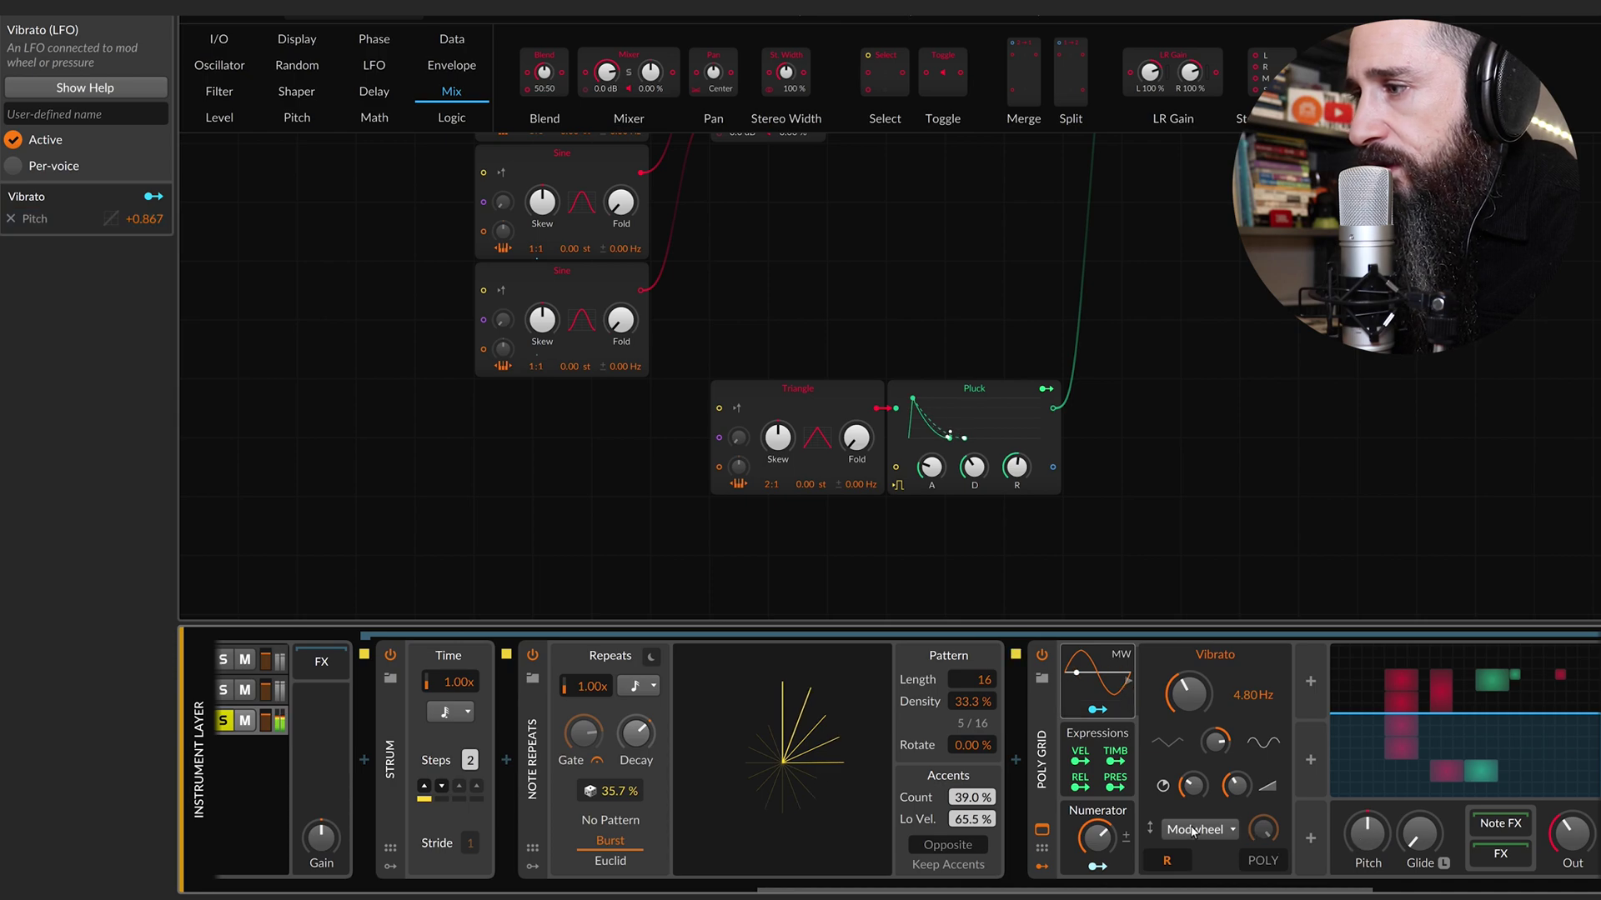
left_click(1194, 831)
left_click(1208, 880)
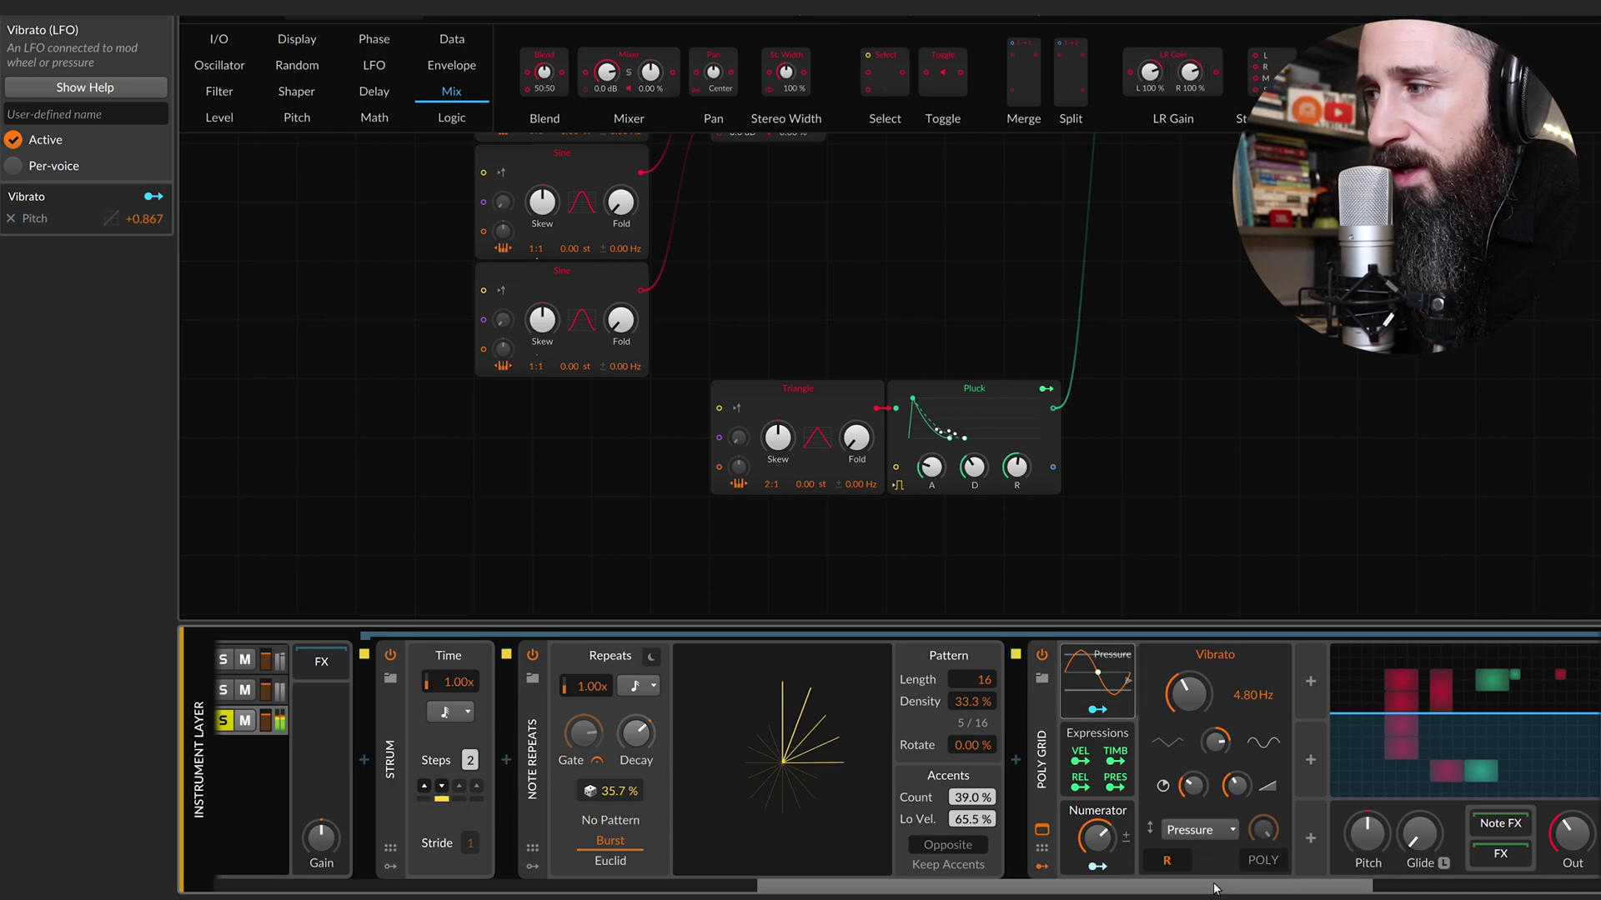
left_click(1262, 861)
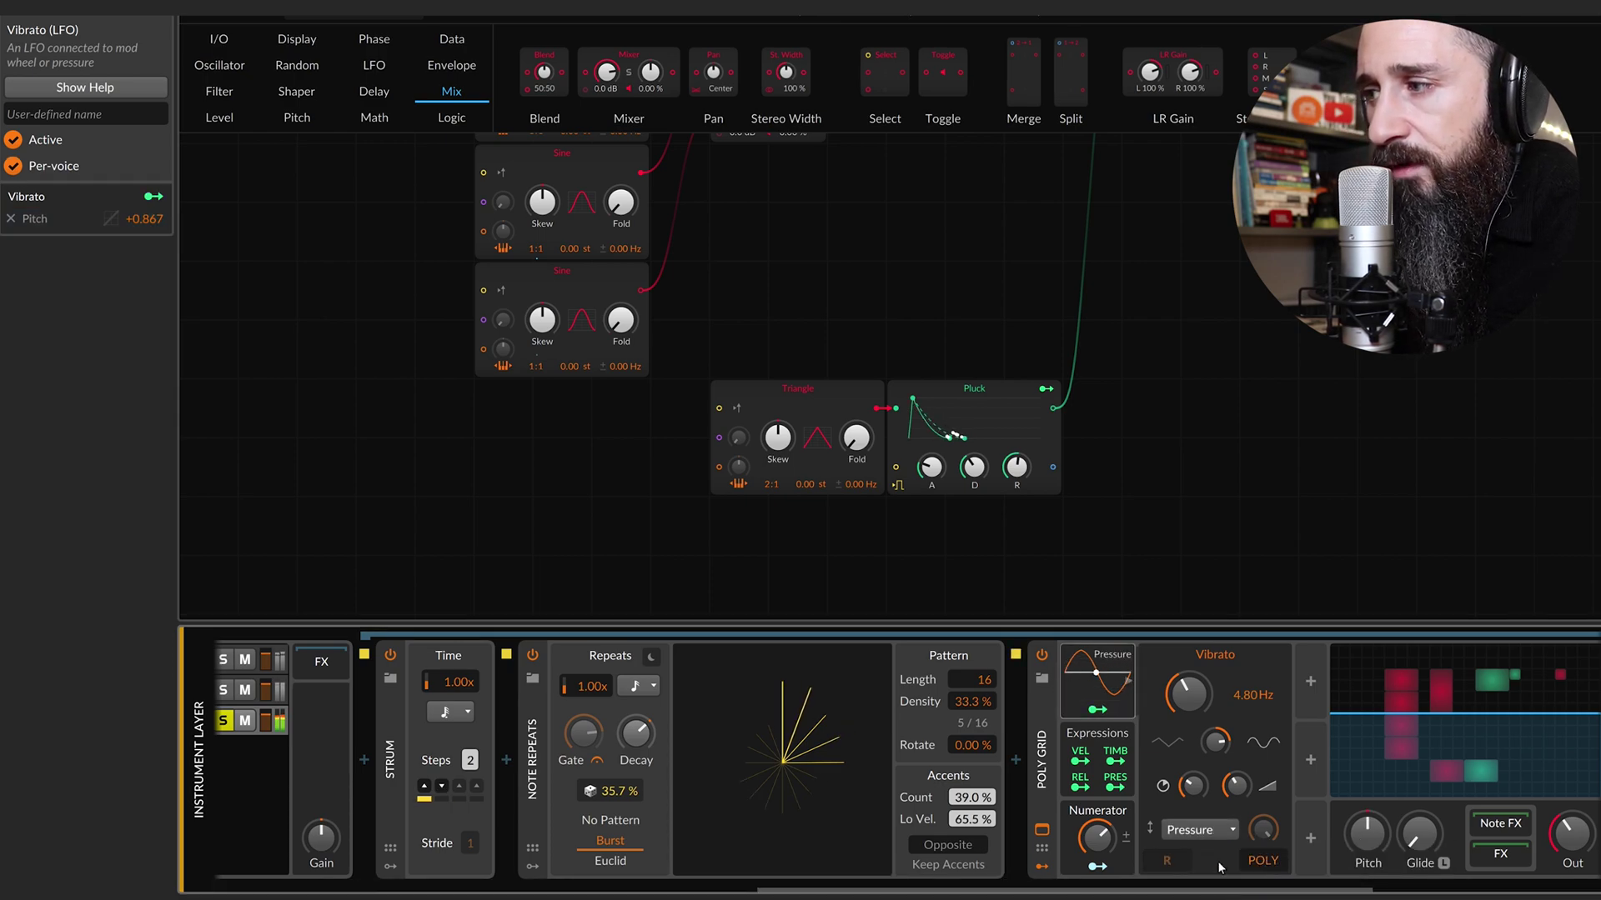
Take MELODY 2 out of solo so that all three layers play together.
scroll(643, 771, "left", 4)
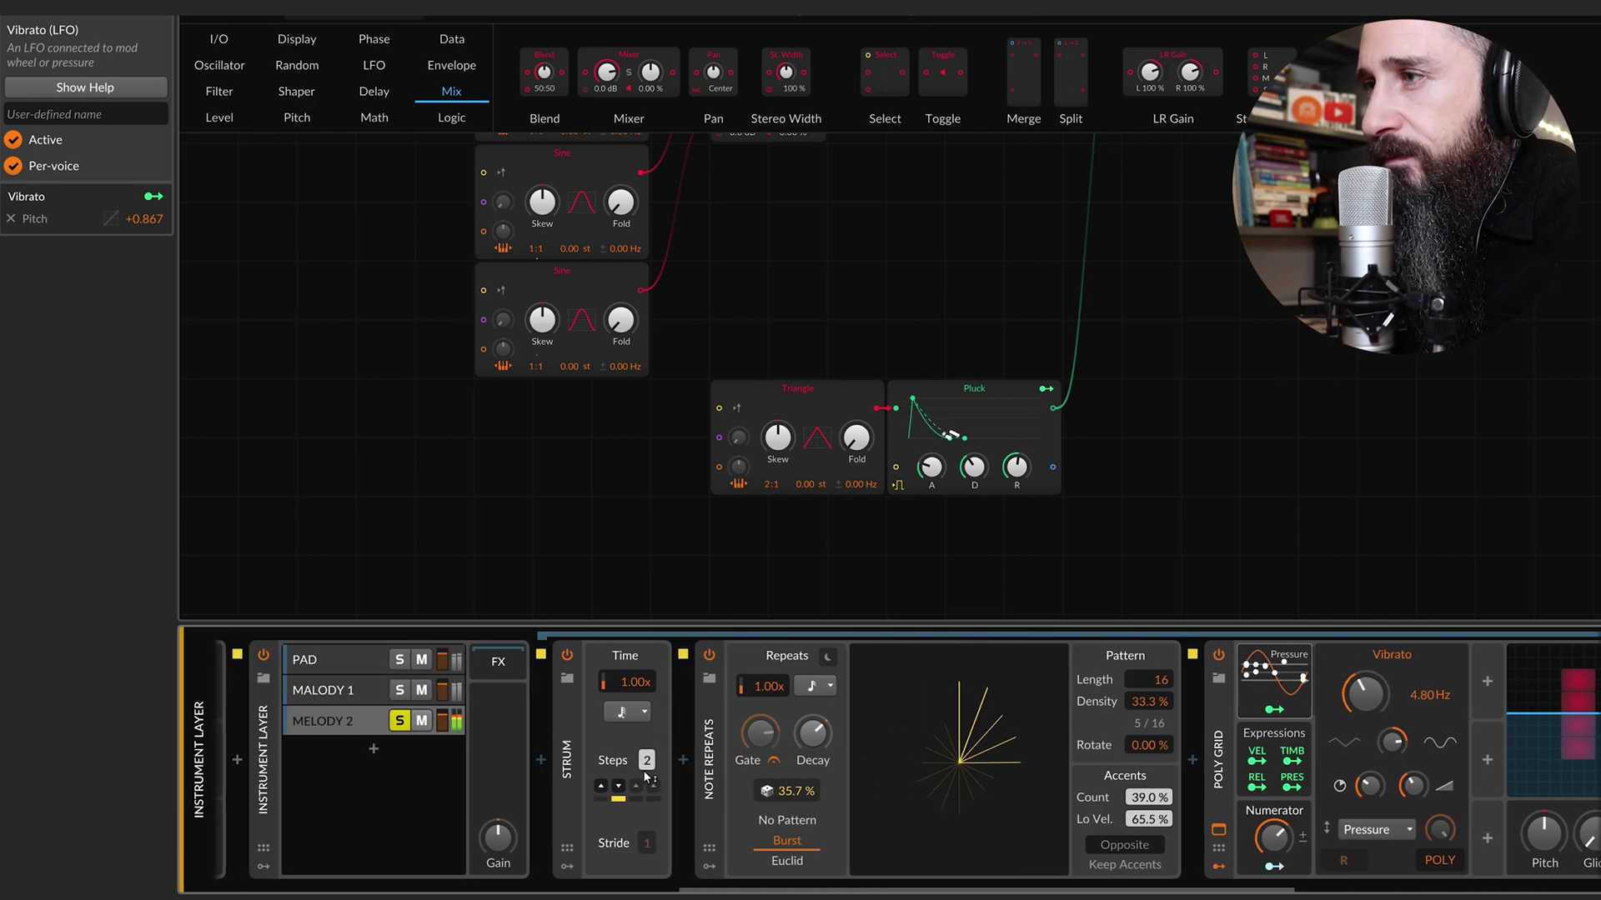
scroll(878, 773, "right", 6)
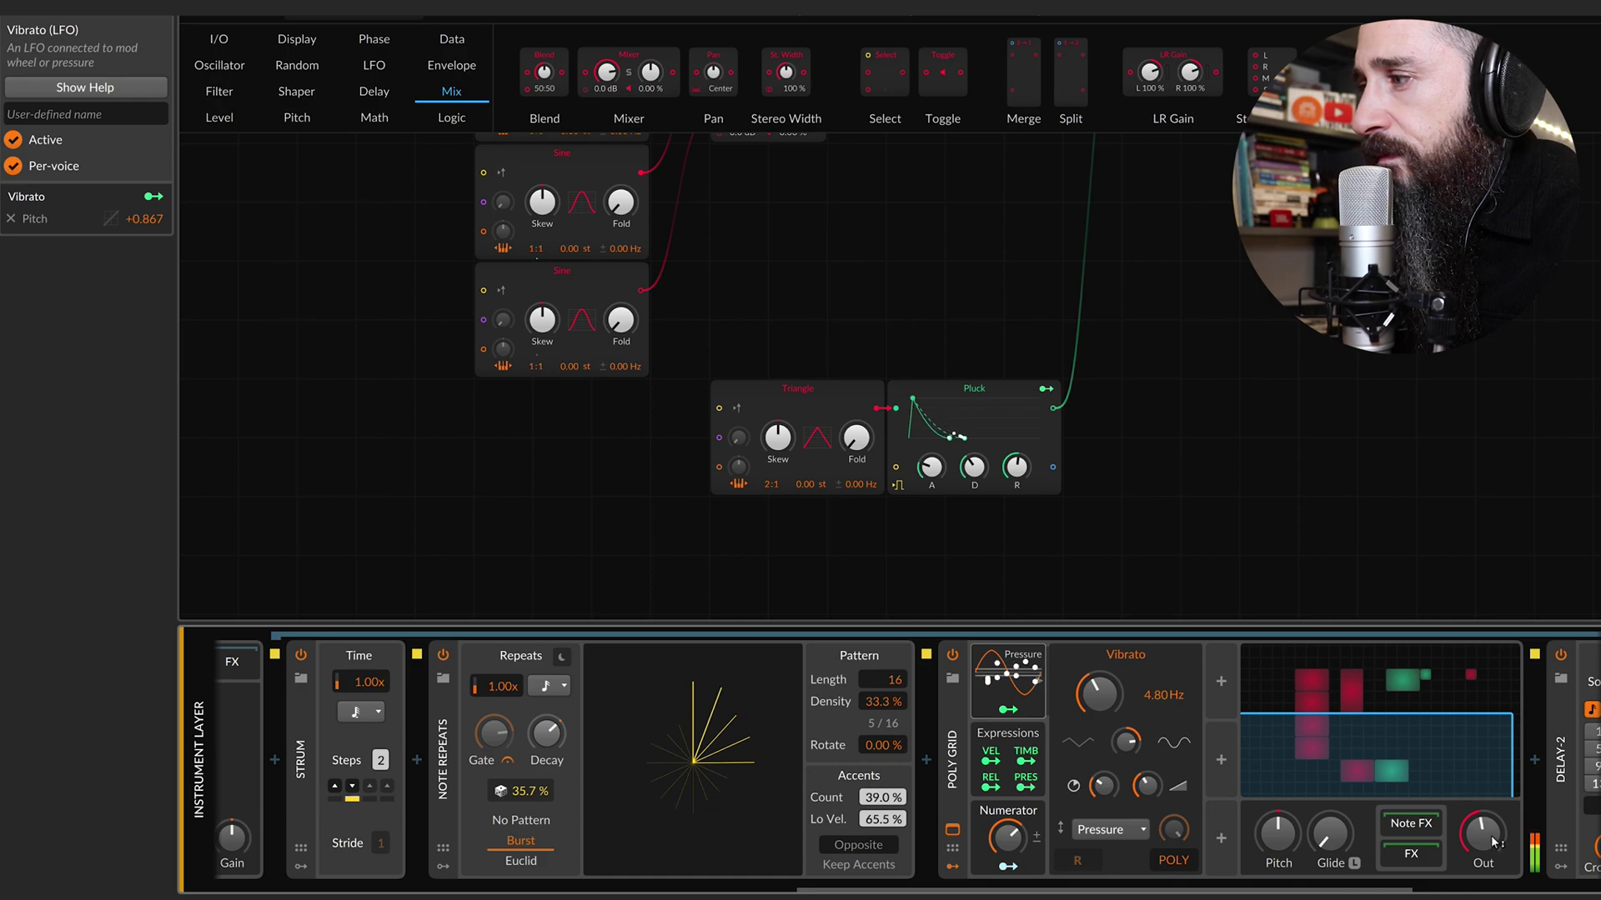
scroll(642, 694, "left", 5)
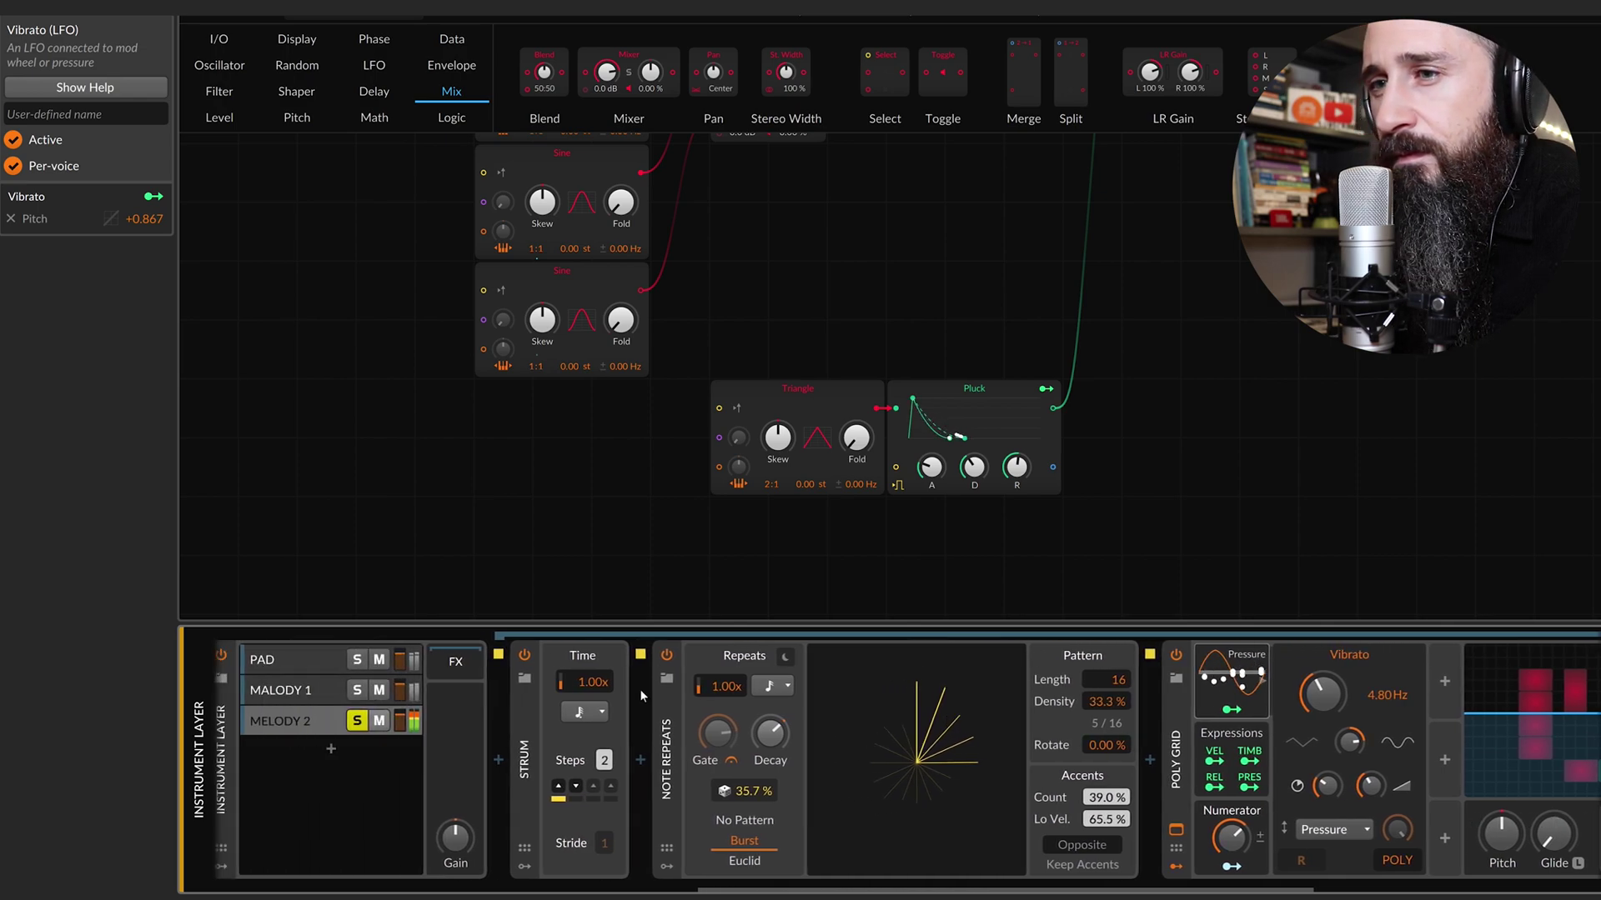
left_click(357, 720)
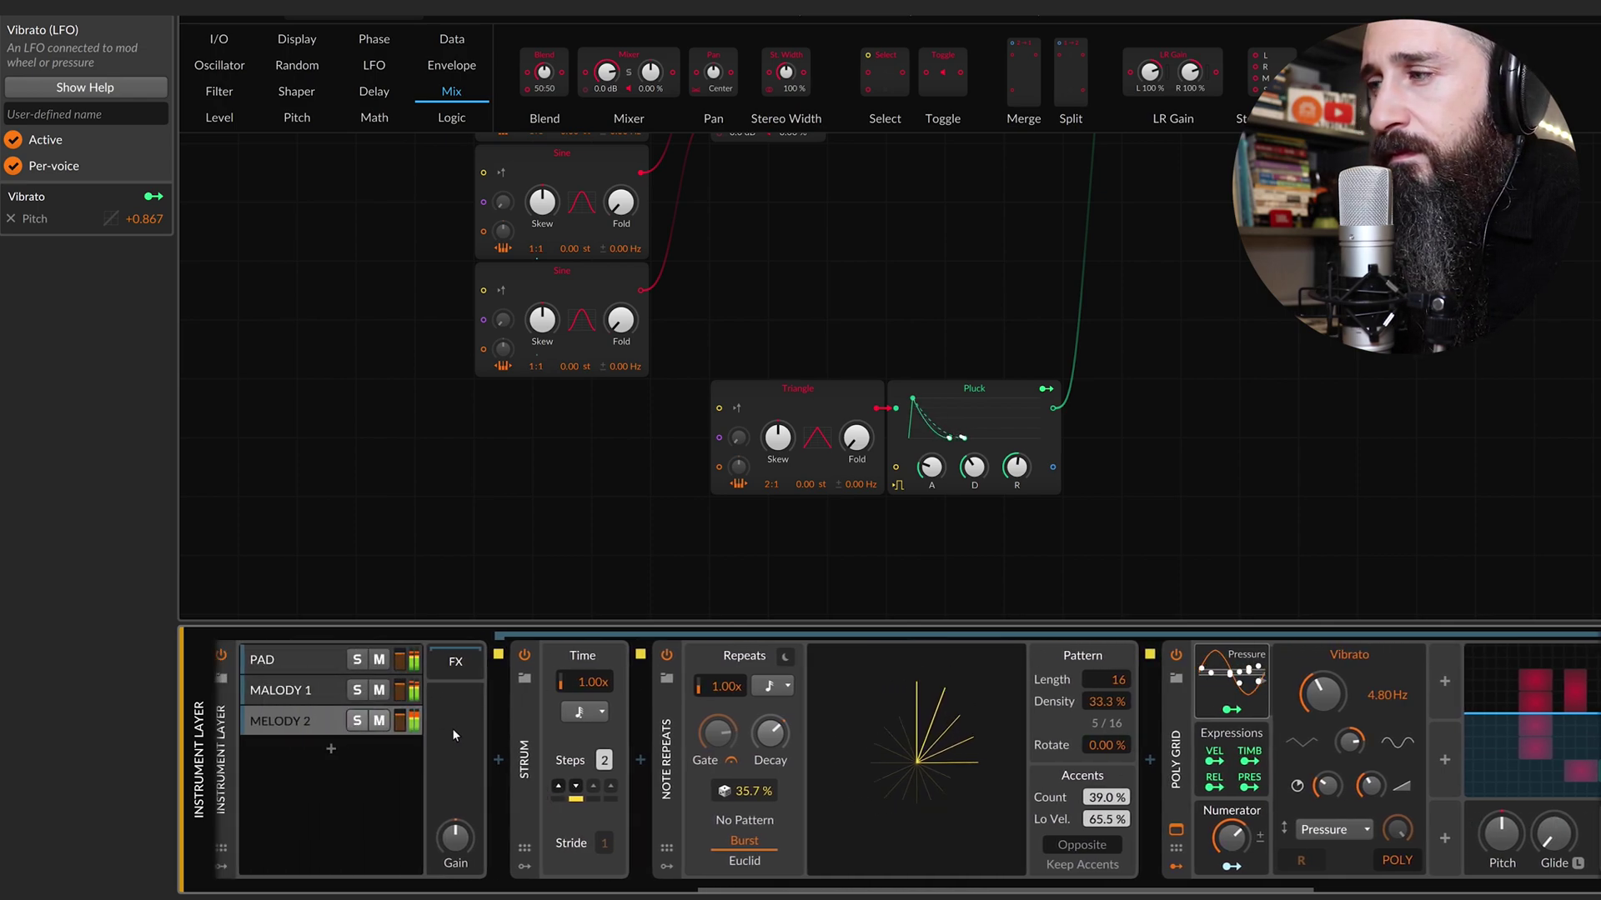
Set the Note Repeats rate in MELODY 2 to a half note.
scroll(452, 728, "right", 8)
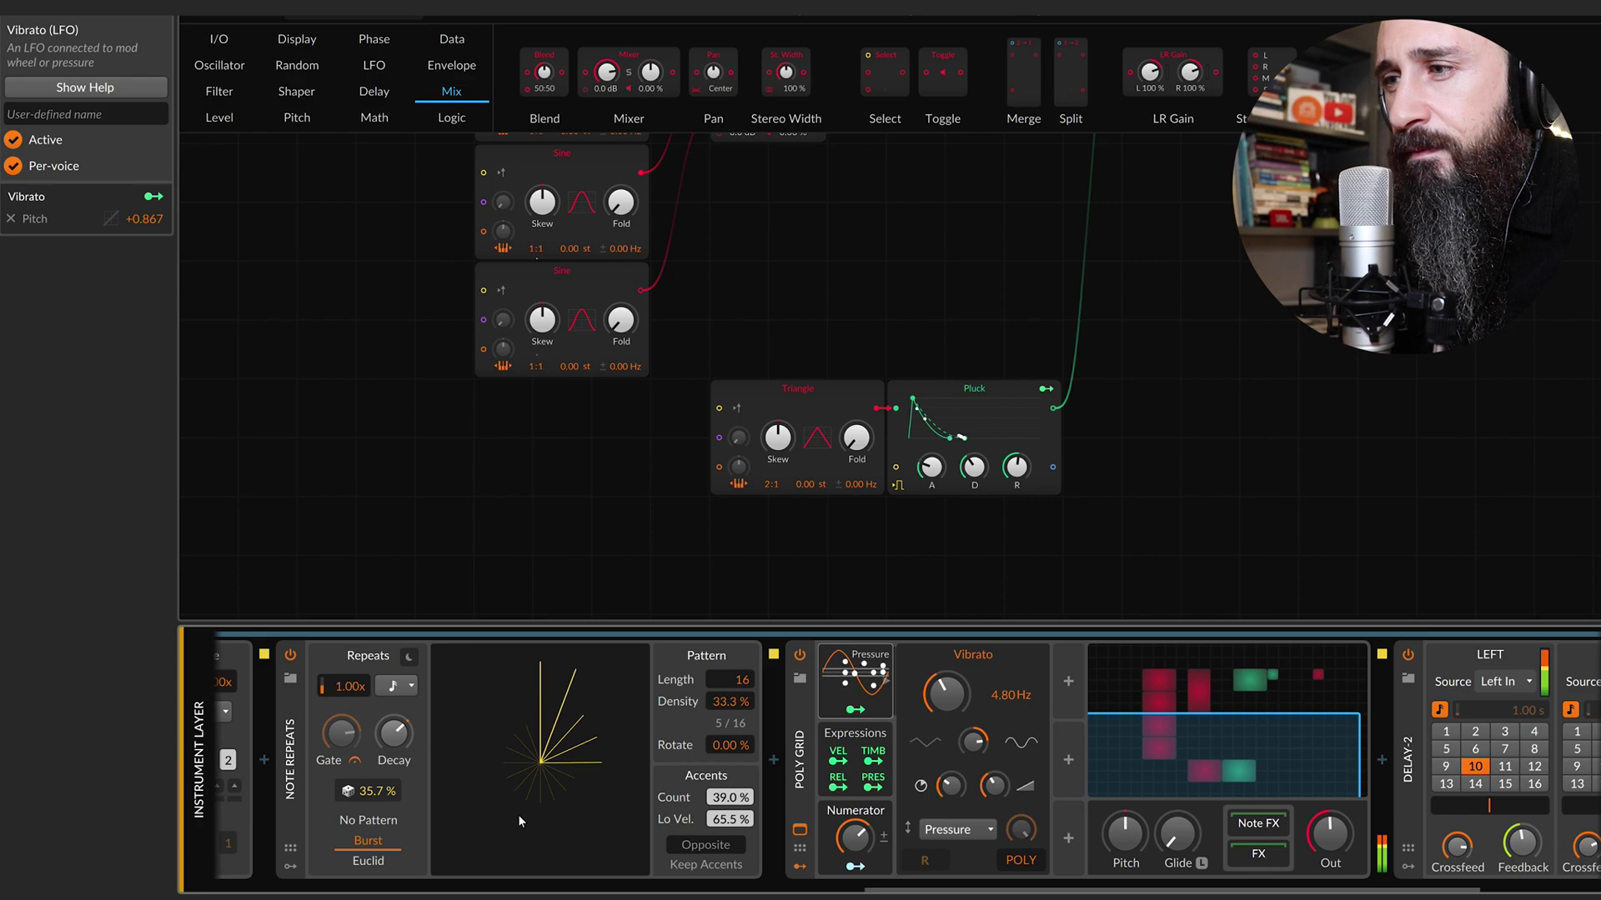
left_click(417, 687)
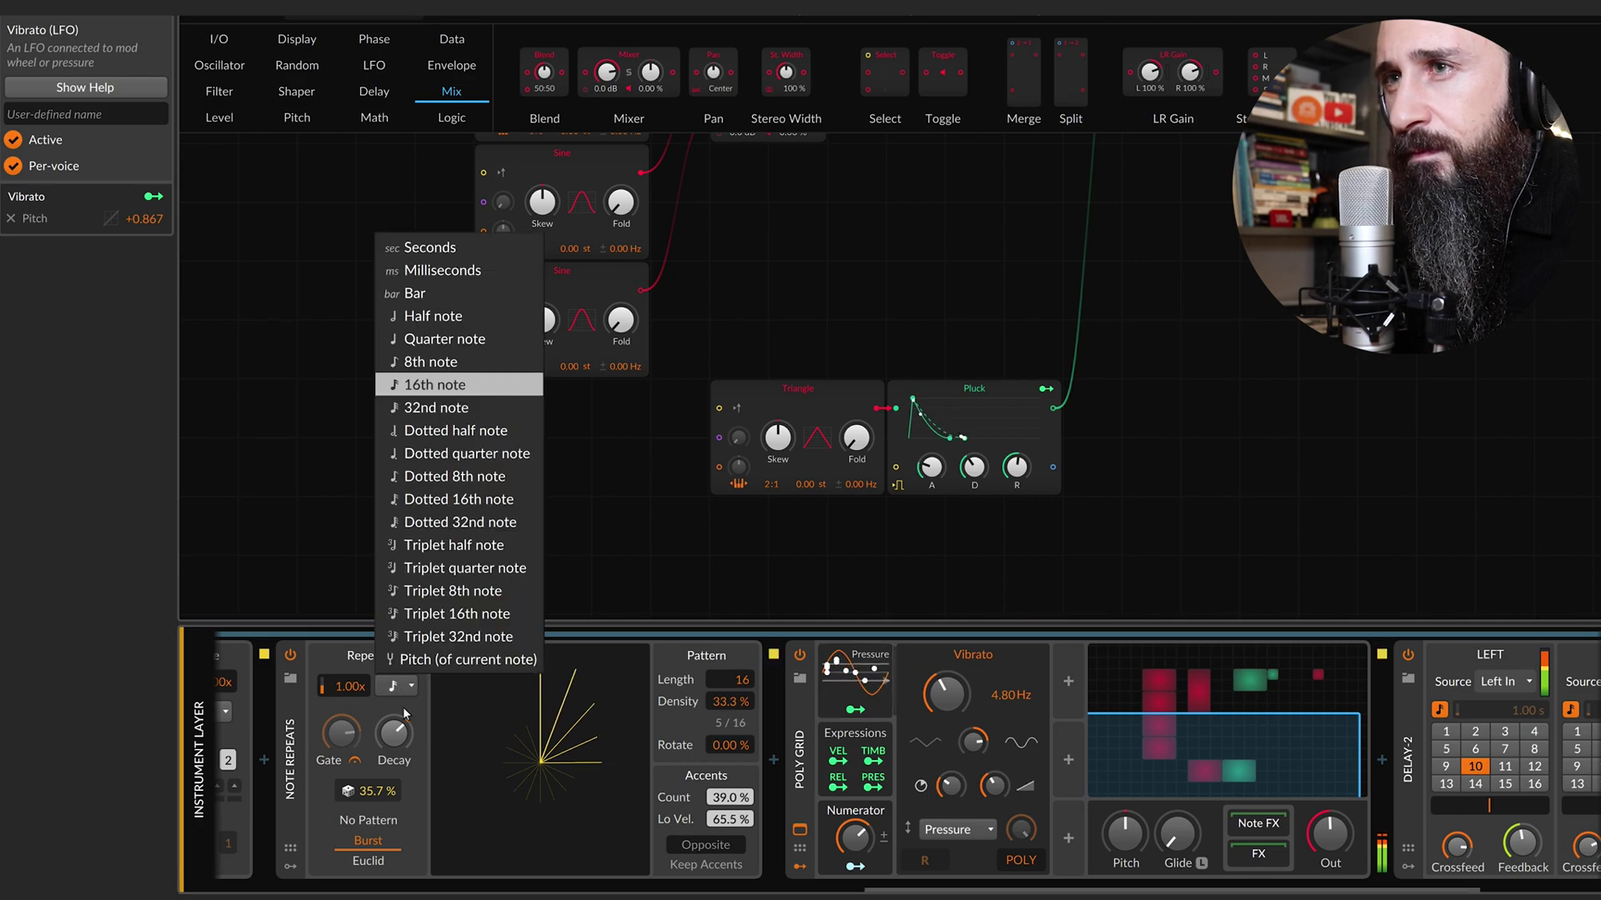
left_click(461, 318)
scroll(618, 831, "left", 5)
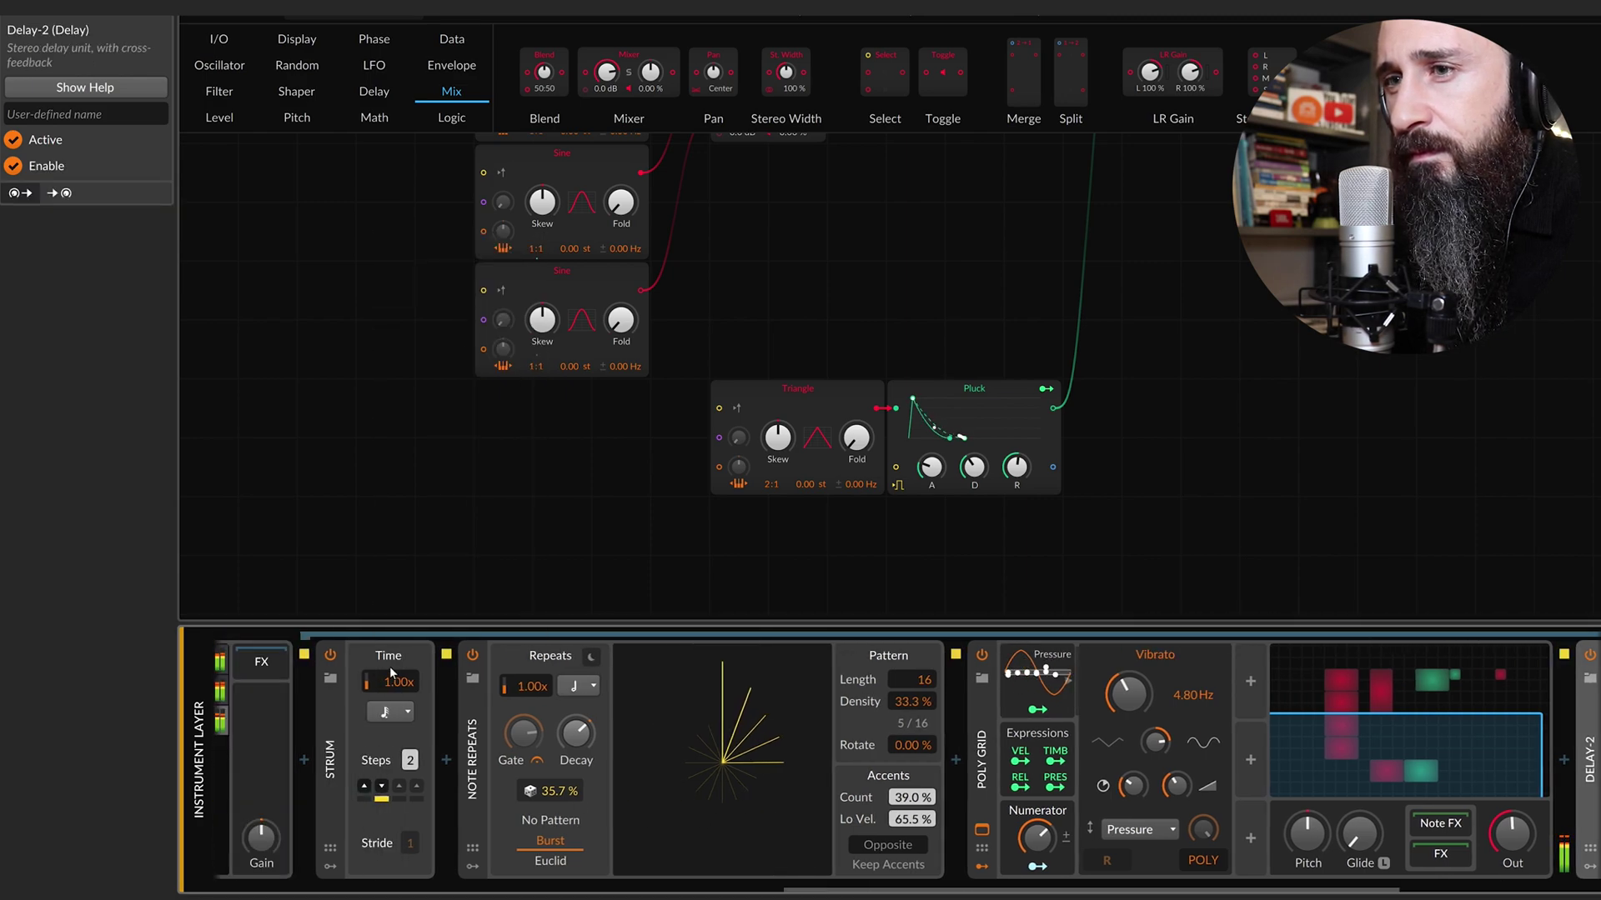
Solo MELODY 2 and switch its Note Repeats from Burst to No Pattern.
left_click(524, 727)
left_click(530, 721)
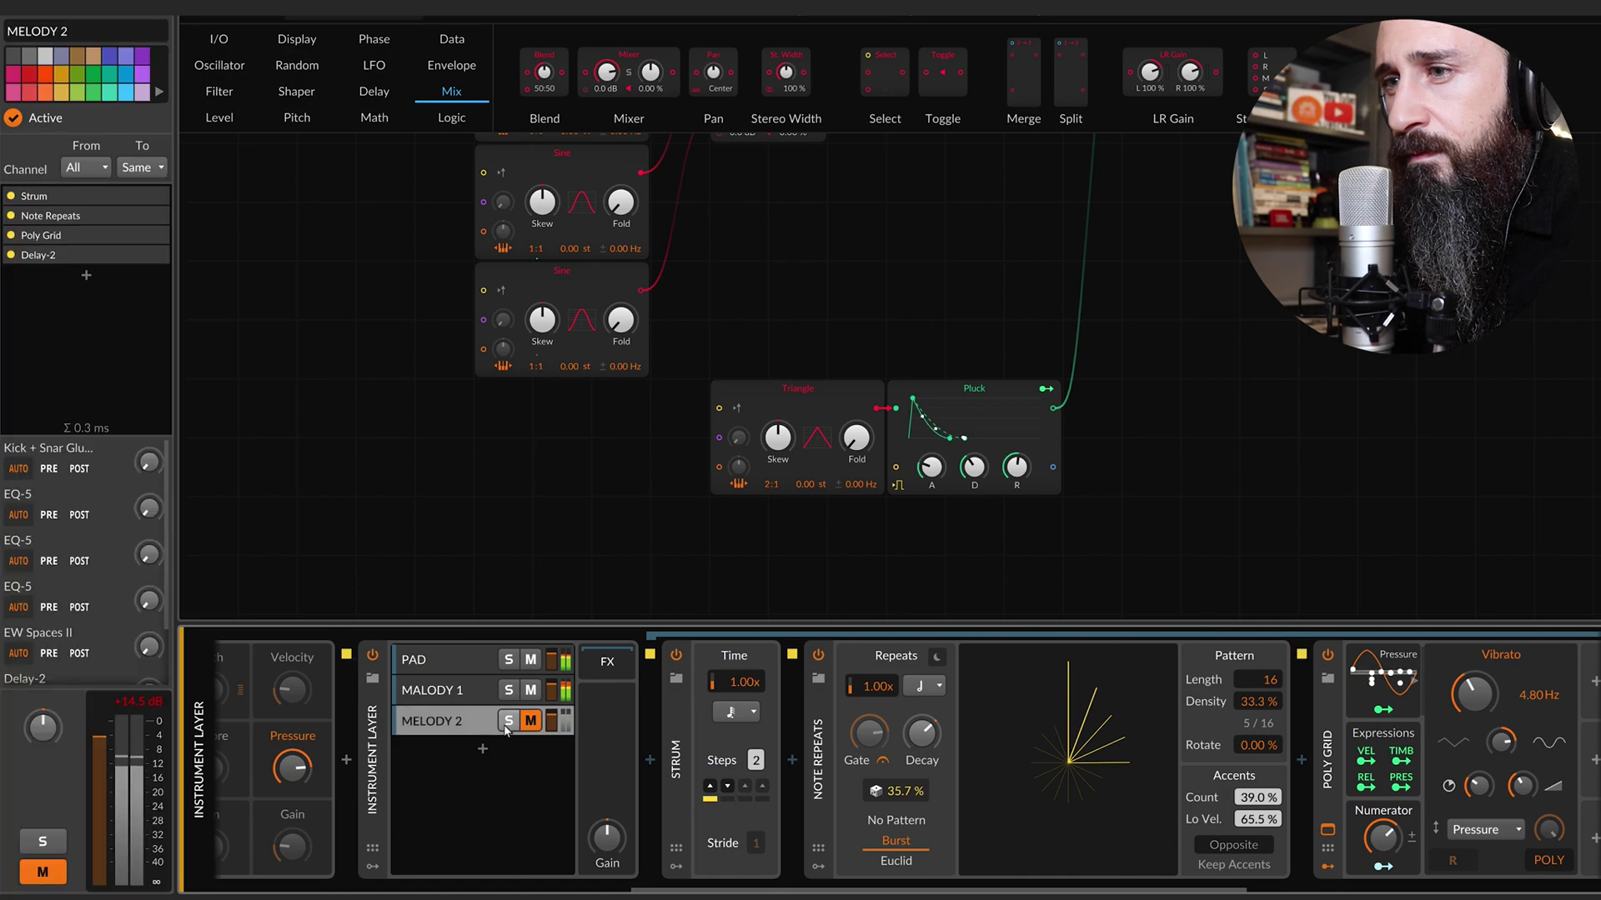
left_click(508, 721)
left_click(531, 721)
scroll(844, 687, "right", 4)
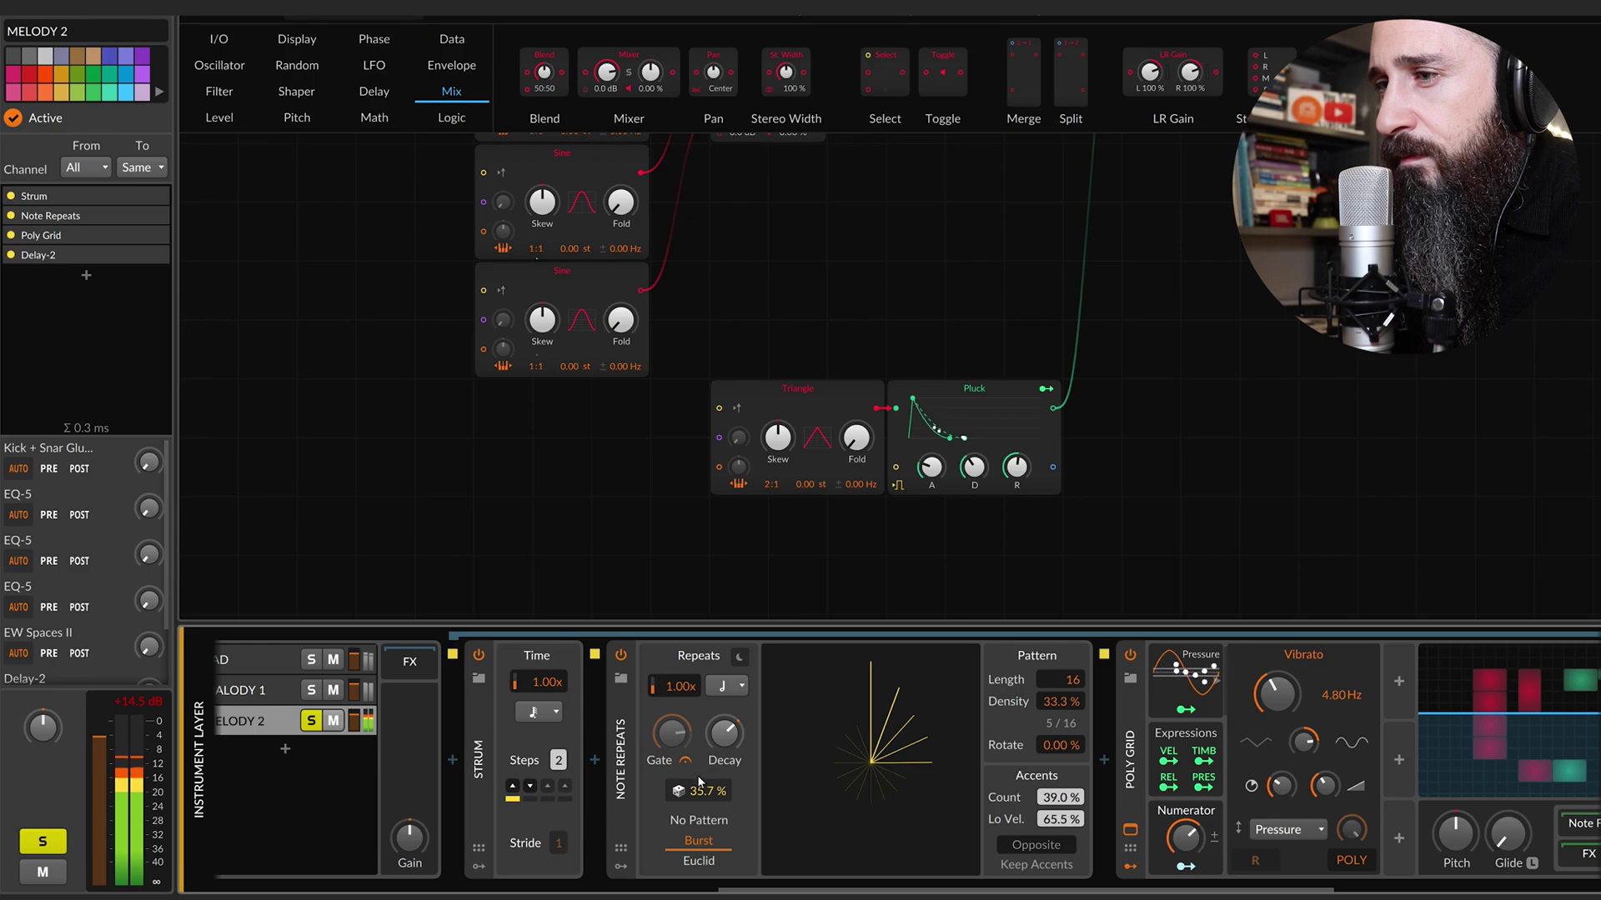
left_click(699, 821)
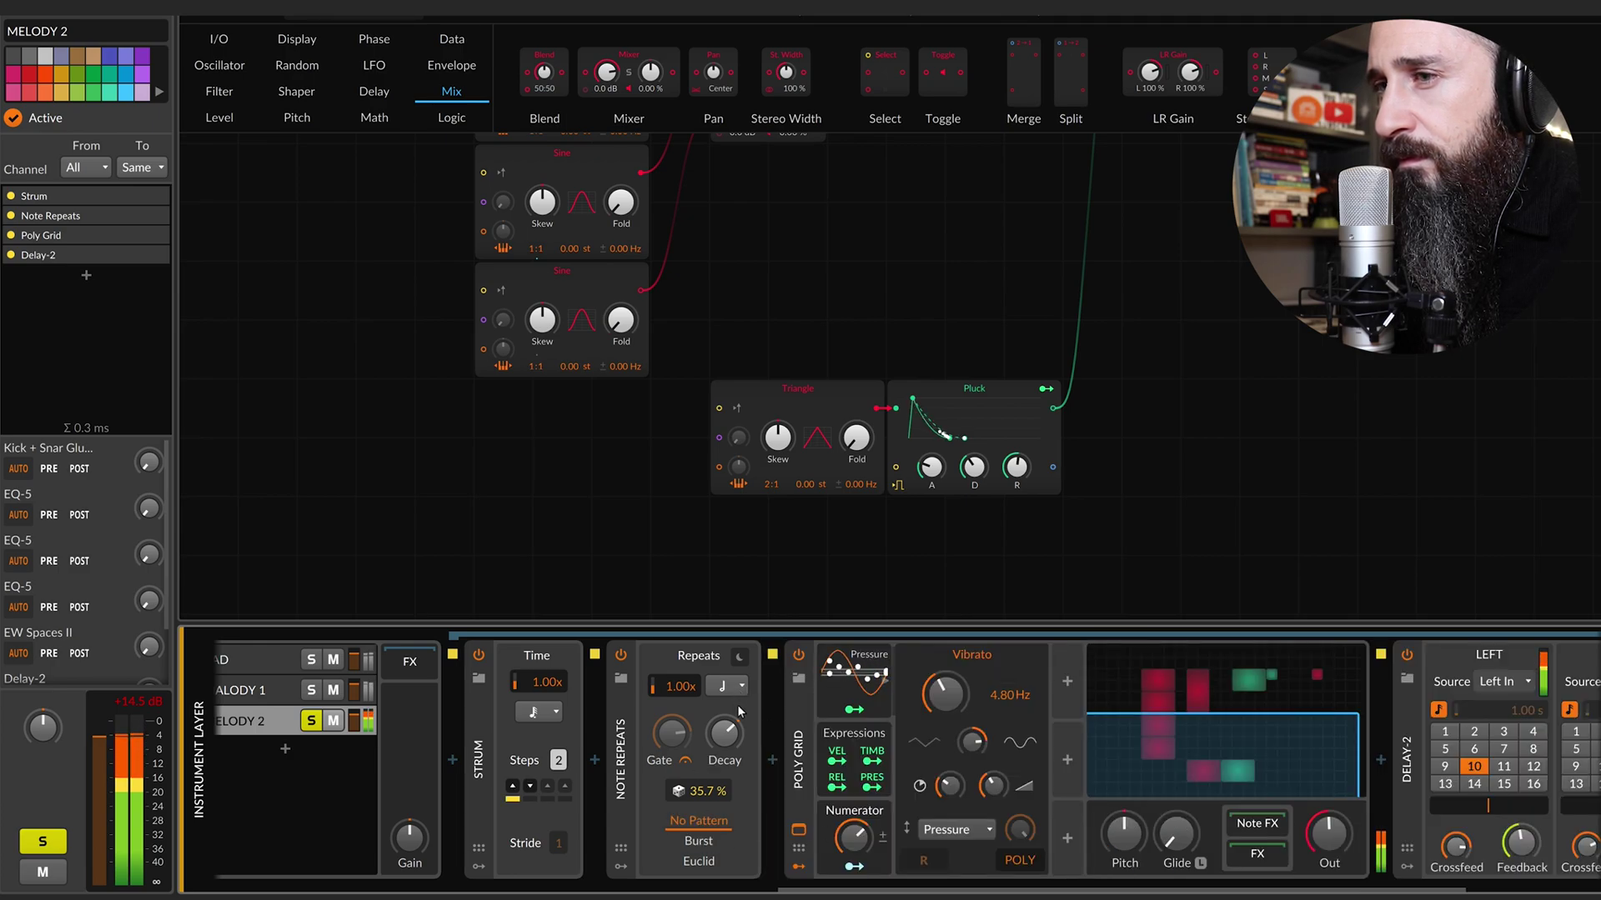
Unsolo MELODY 2, then audition MALODY 1 alone and return to all layers playing.
left_click(314, 721)
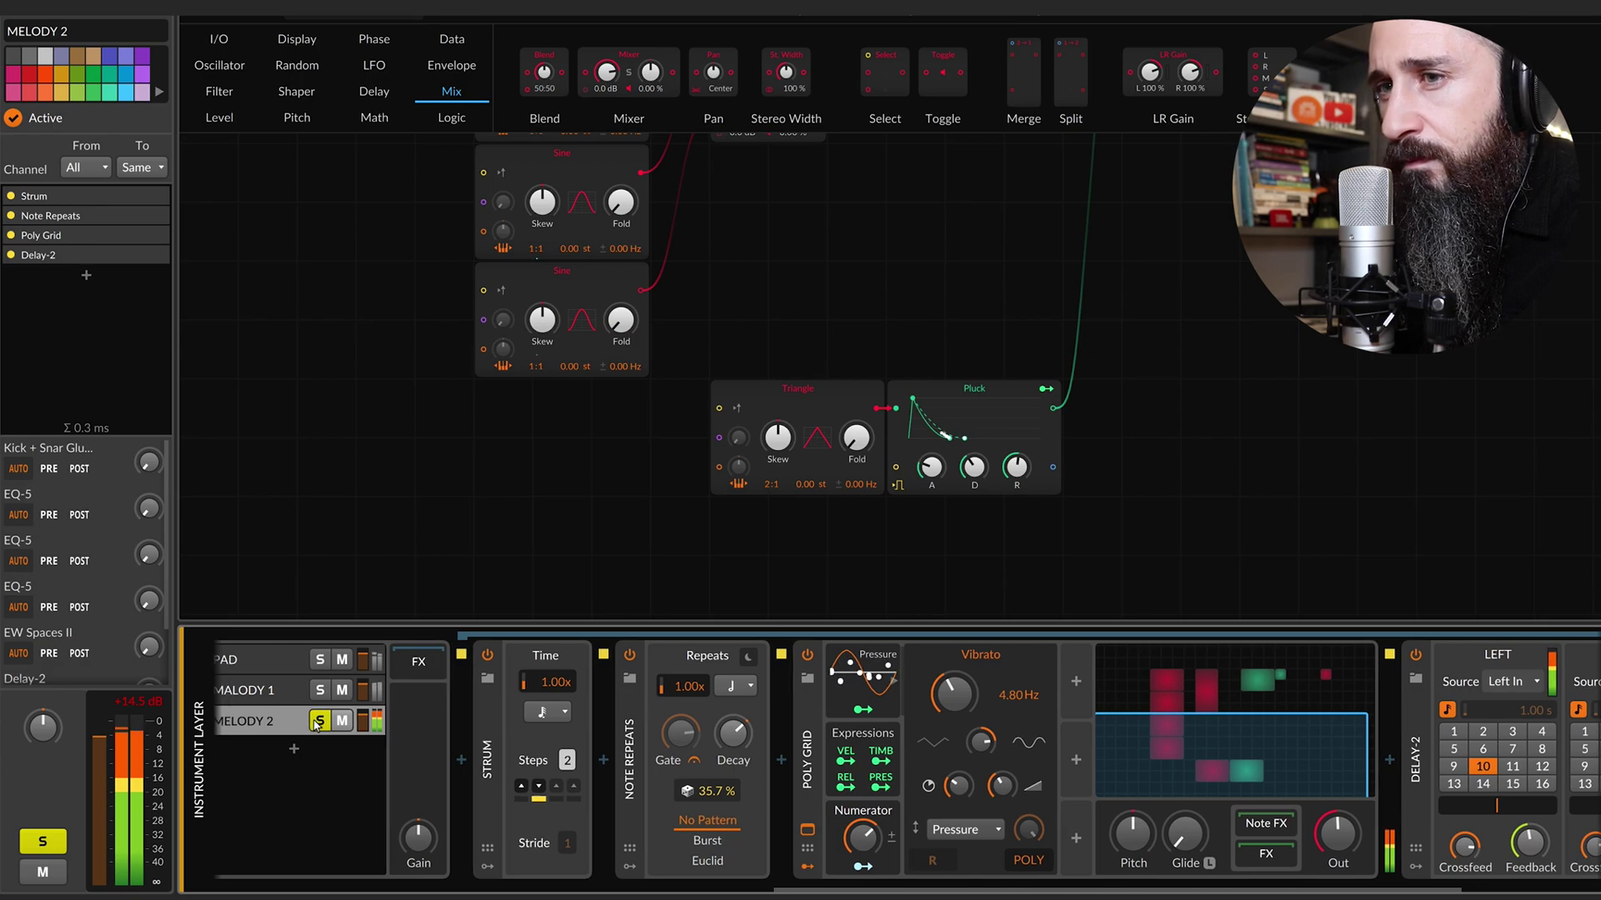
left_click(273, 690)
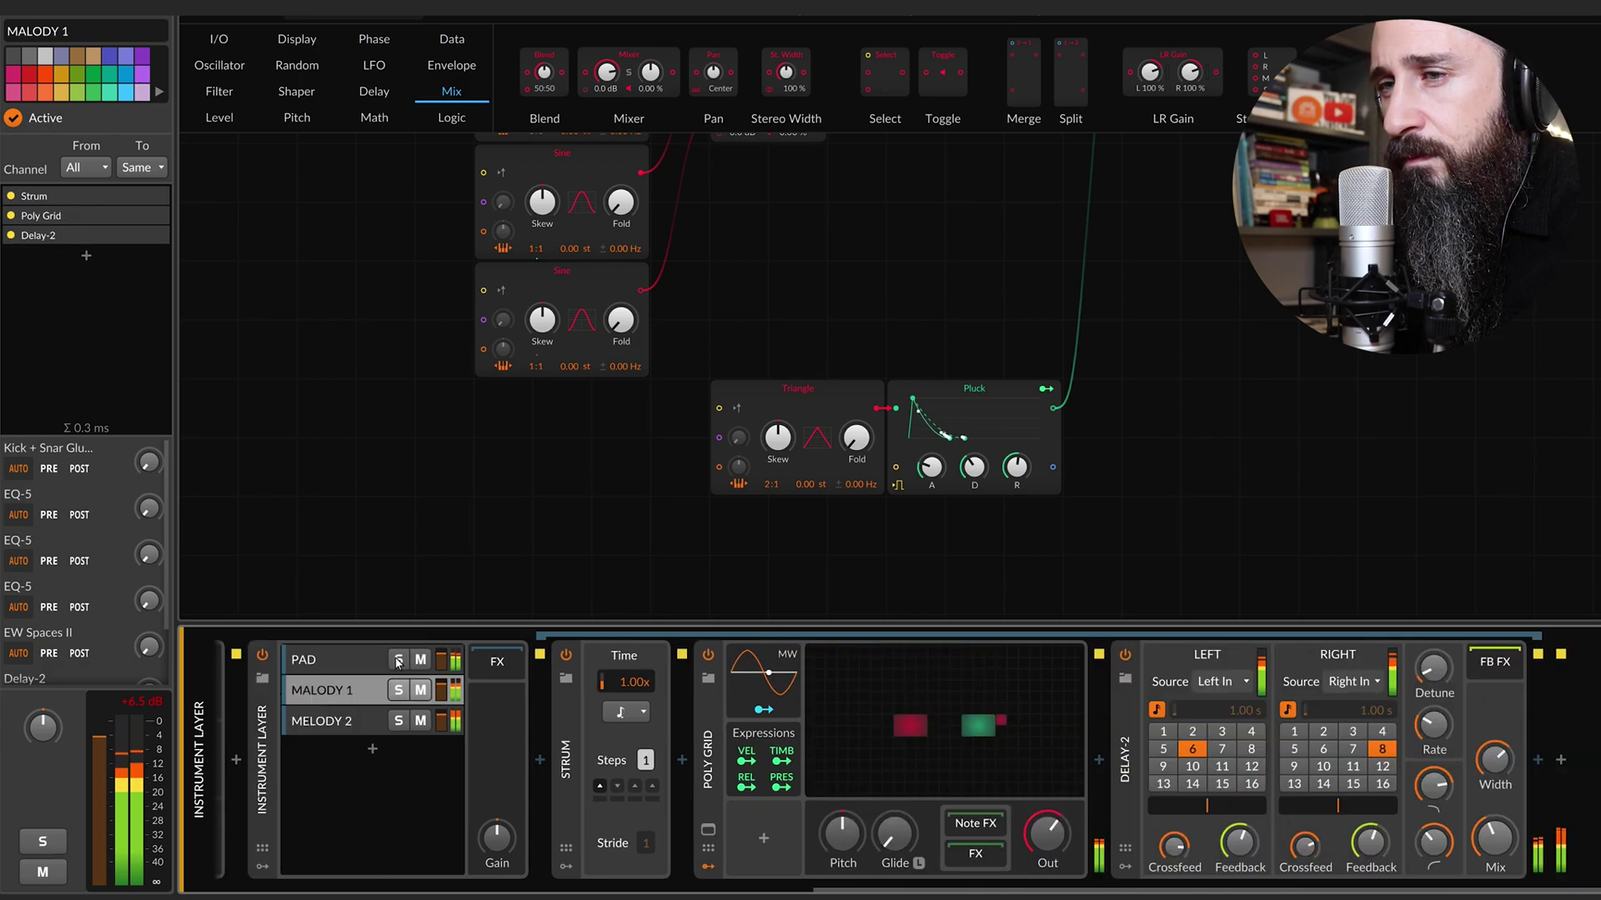
left_click(399, 690)
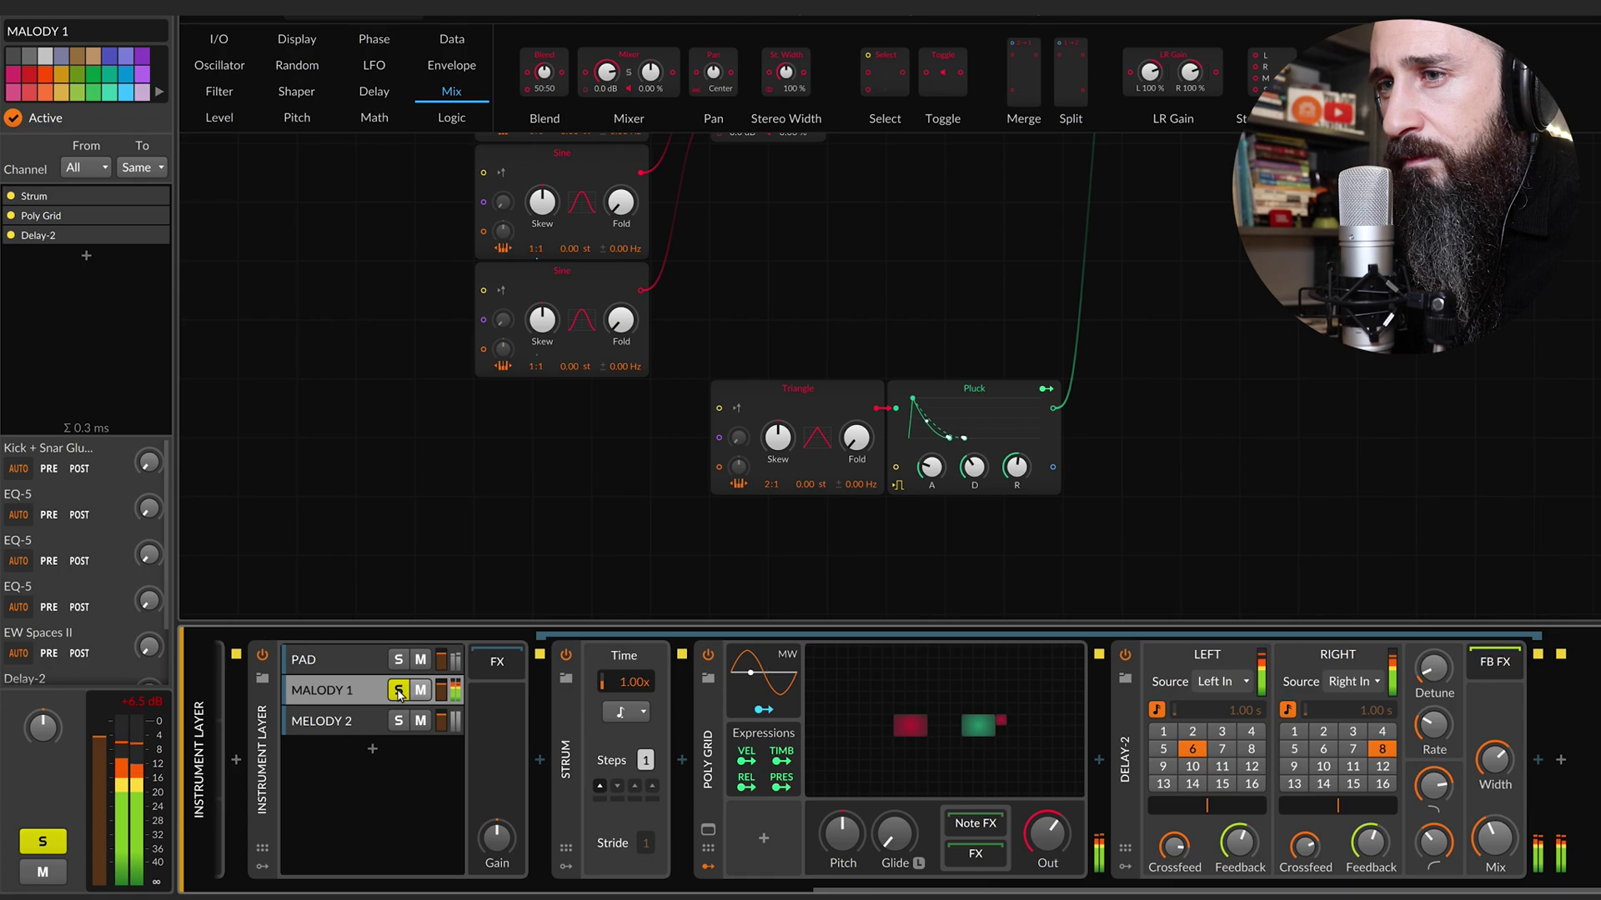
left_click(398, 721)
left_click(399, 722)
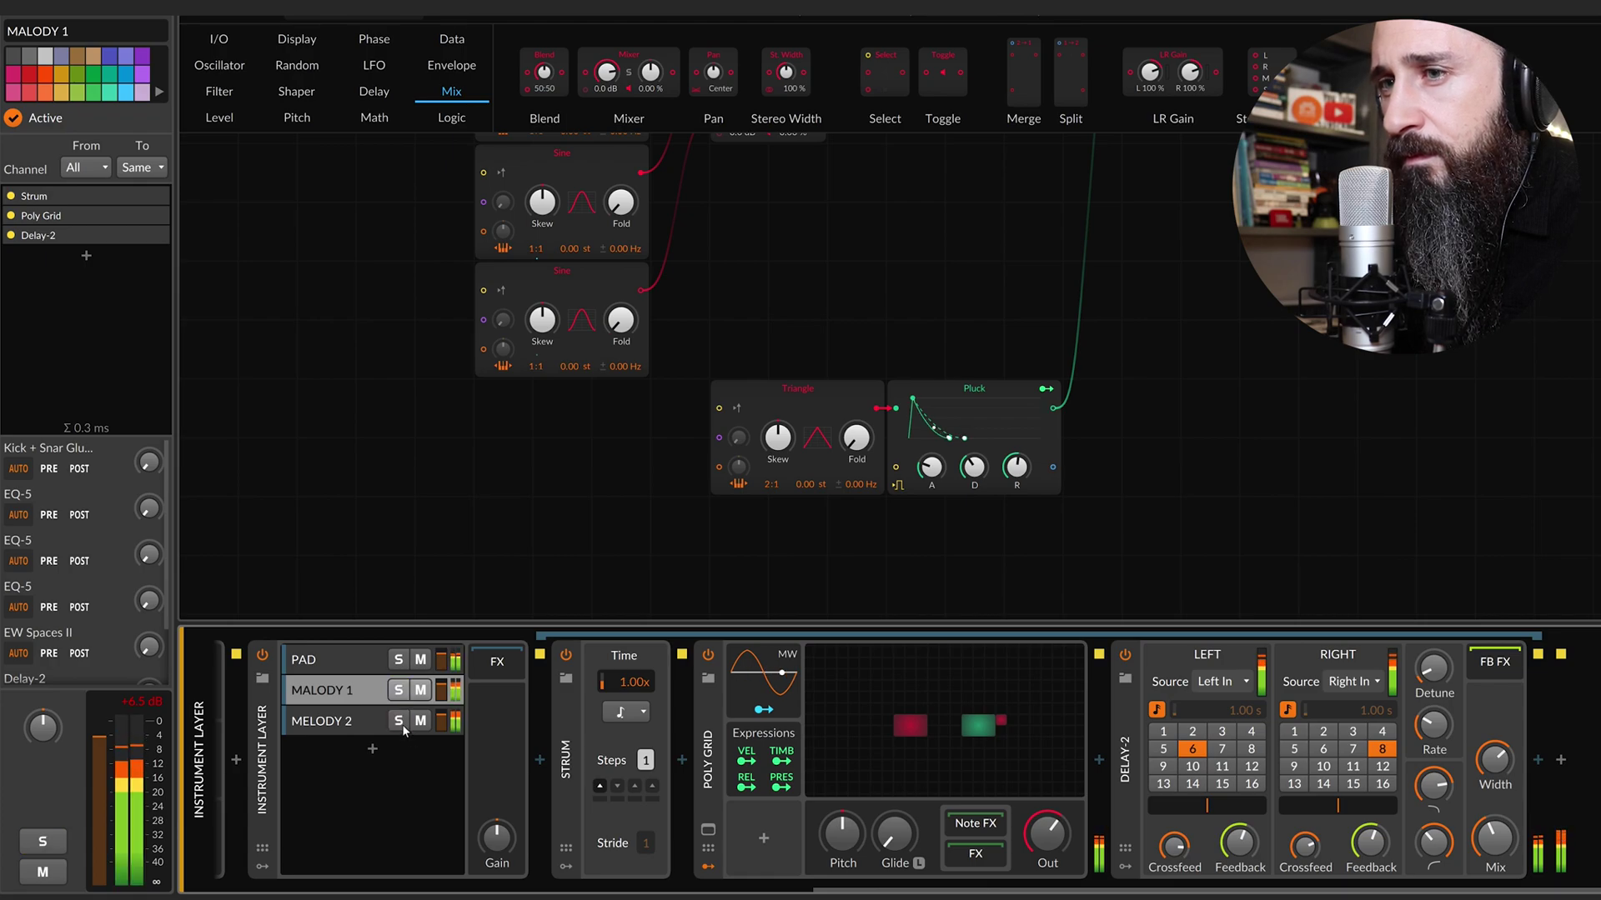
Review the PAD layer's device chain up to its Reverb, then open MALODY 1's Poly Grid patch.
left_click(376, 692)
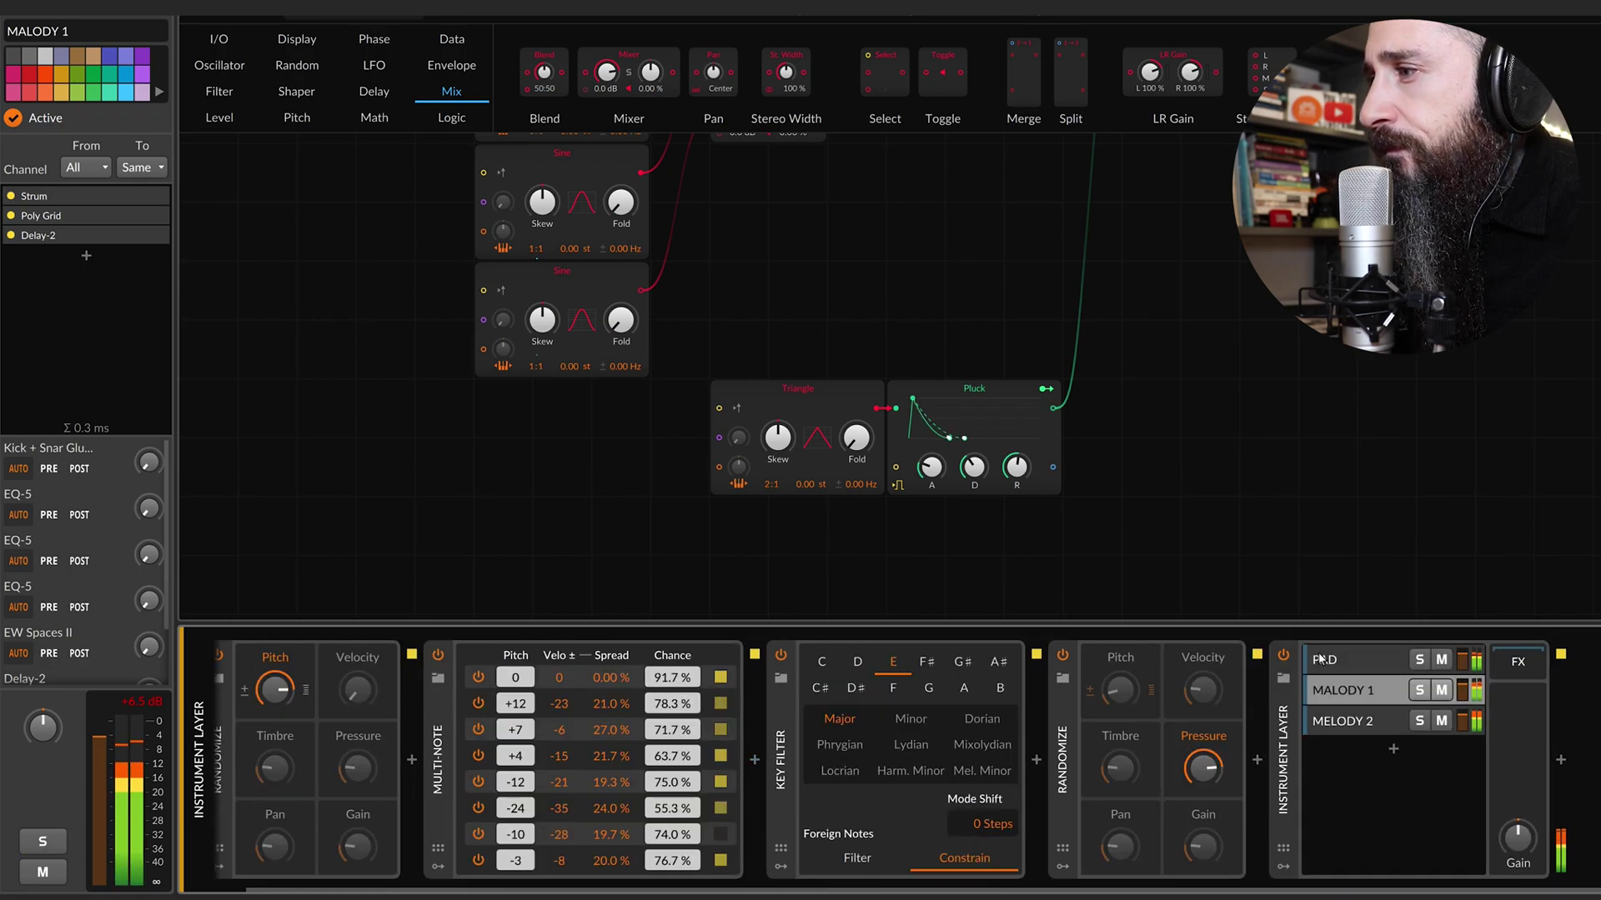
left_click(1320, 660)
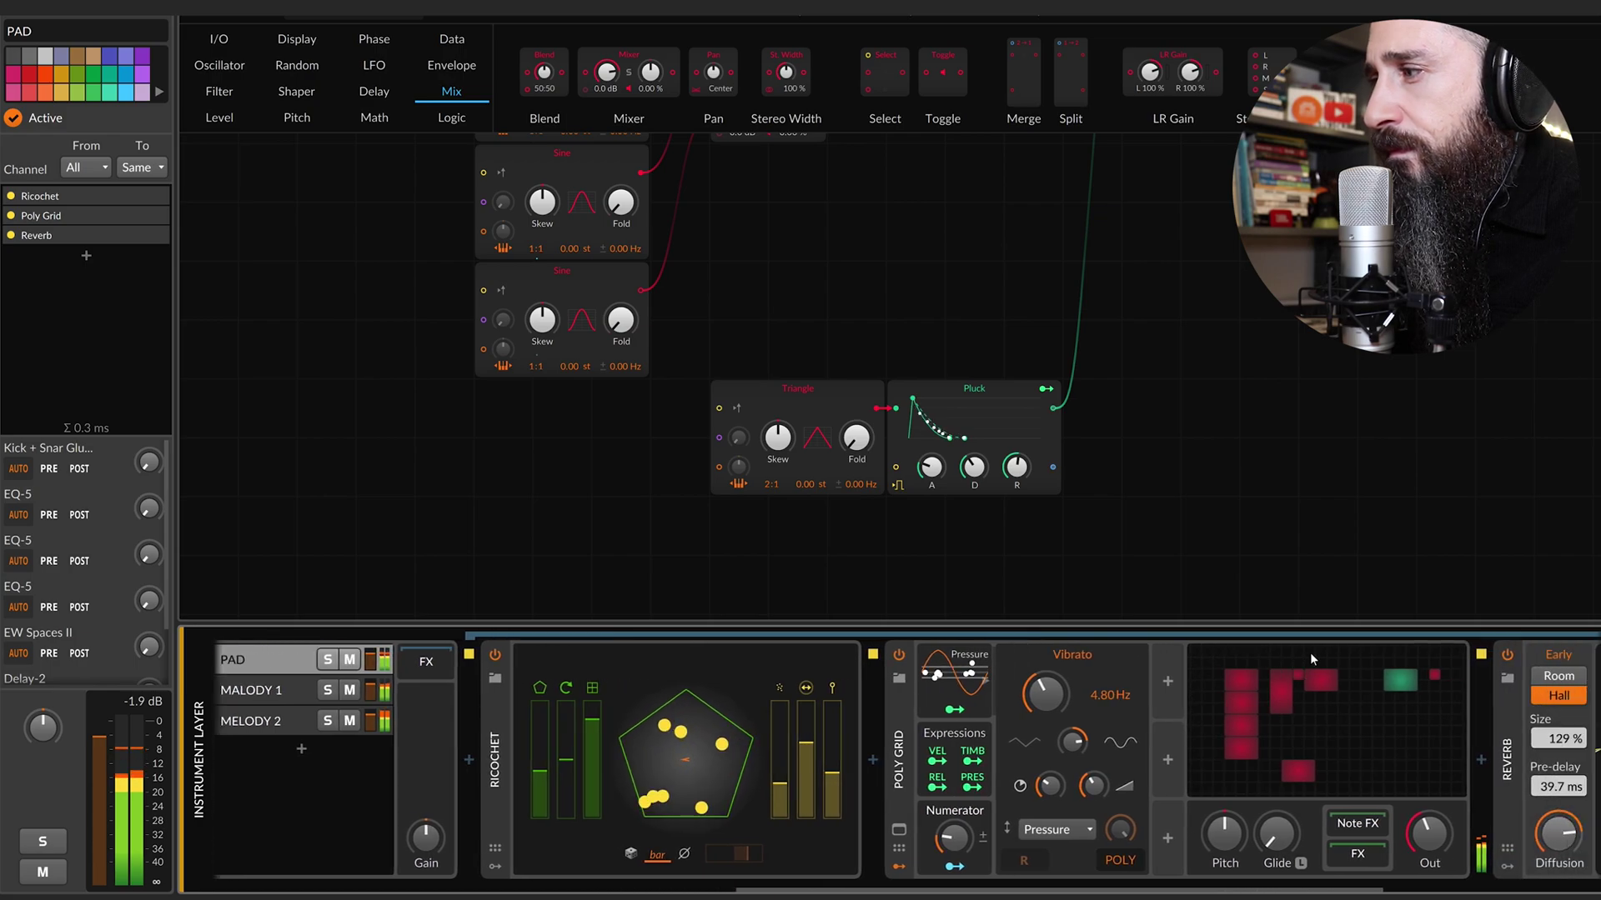
scroll(1309, 652, "right", 5)
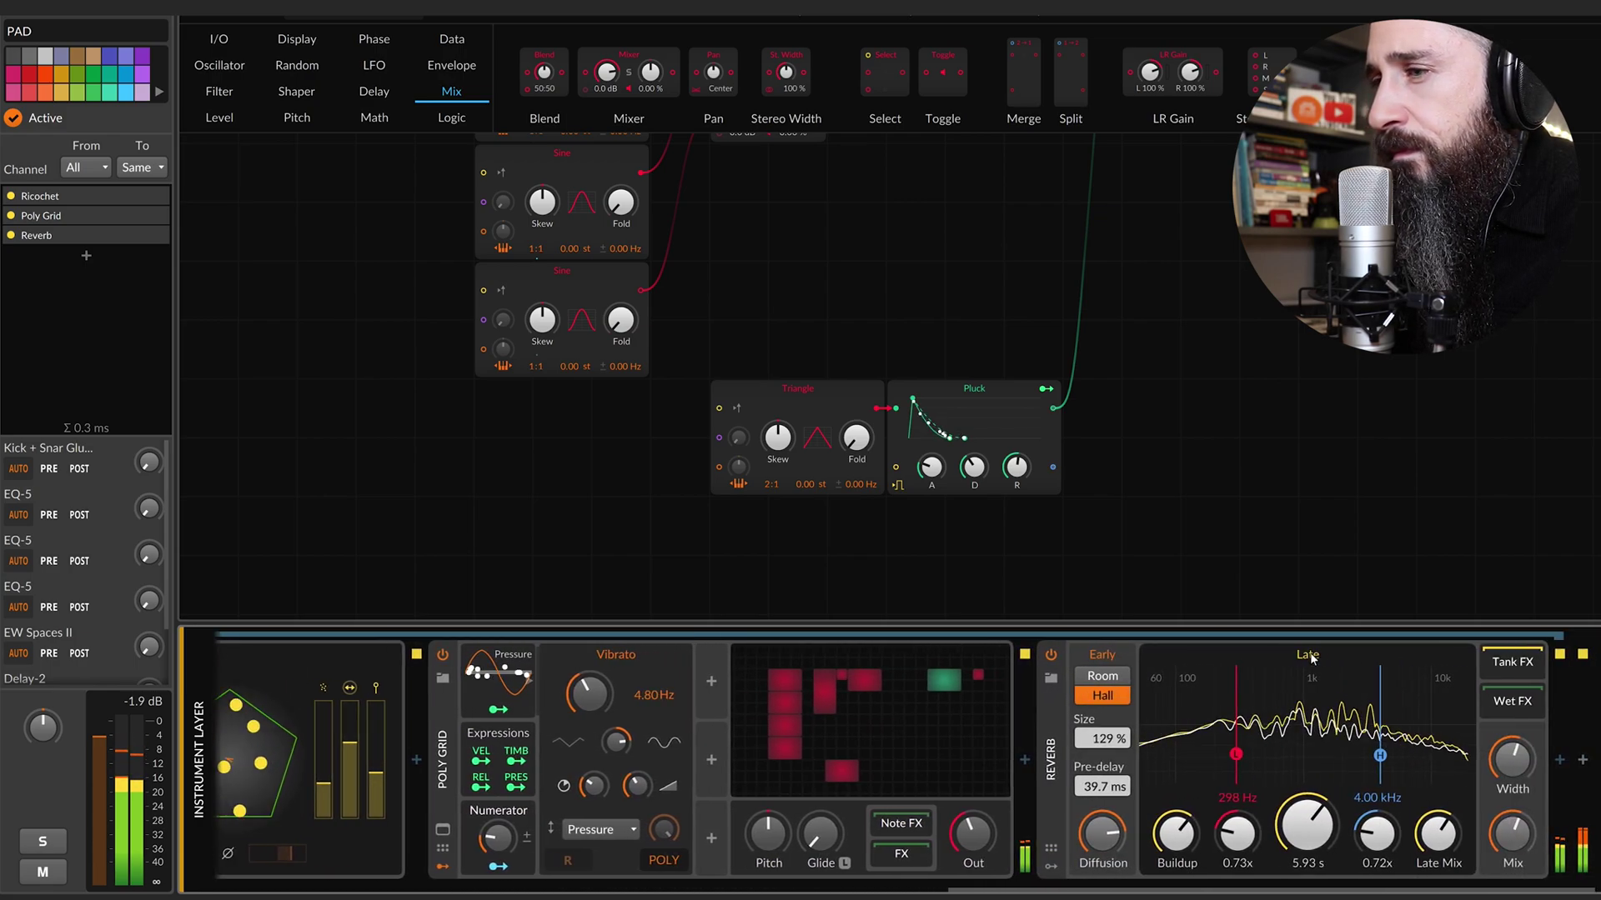
scroll(1308, 652, "left", 10)
left_click(405, 692)
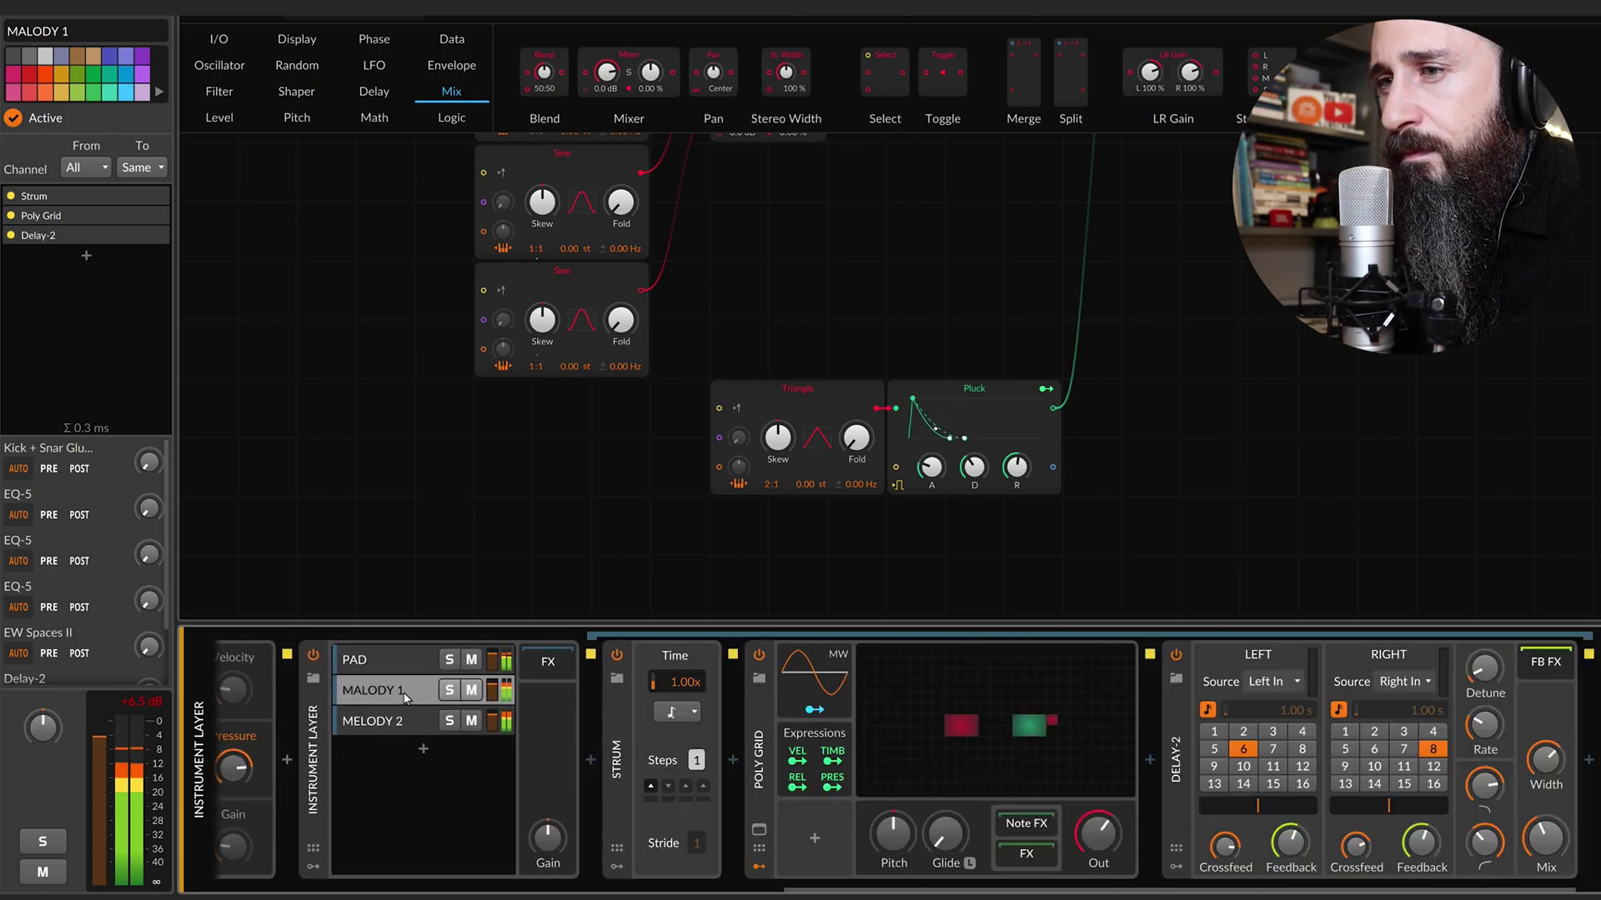
left_click(992, 692)
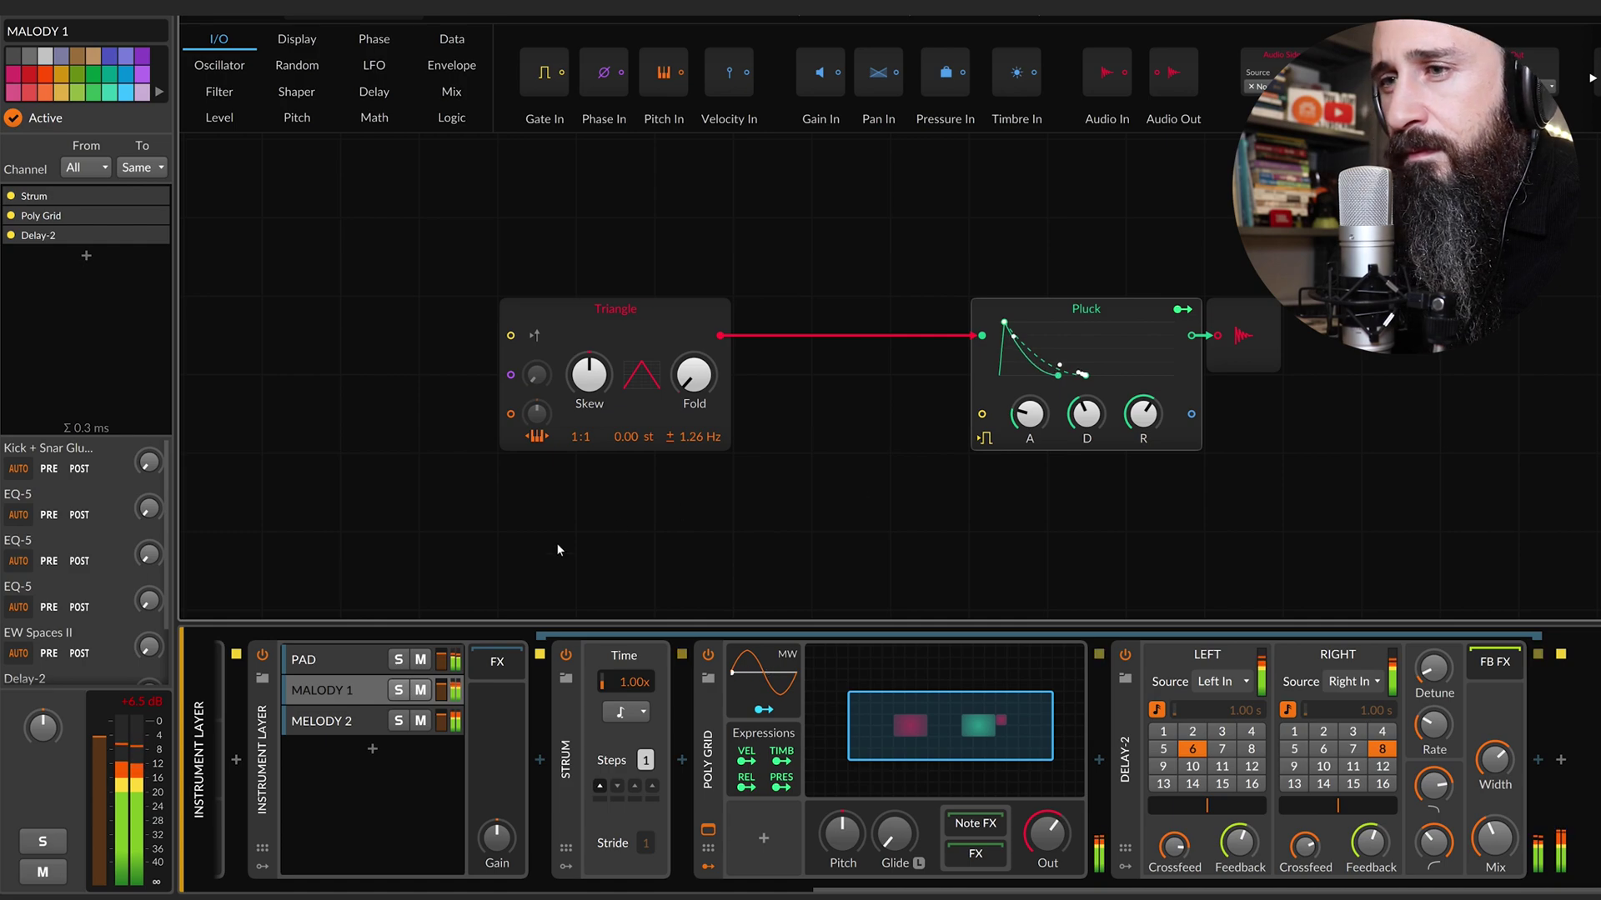
Review MELODY 2's device chain through to the Delay-2 and solo the layer.
left_click(386, 718)
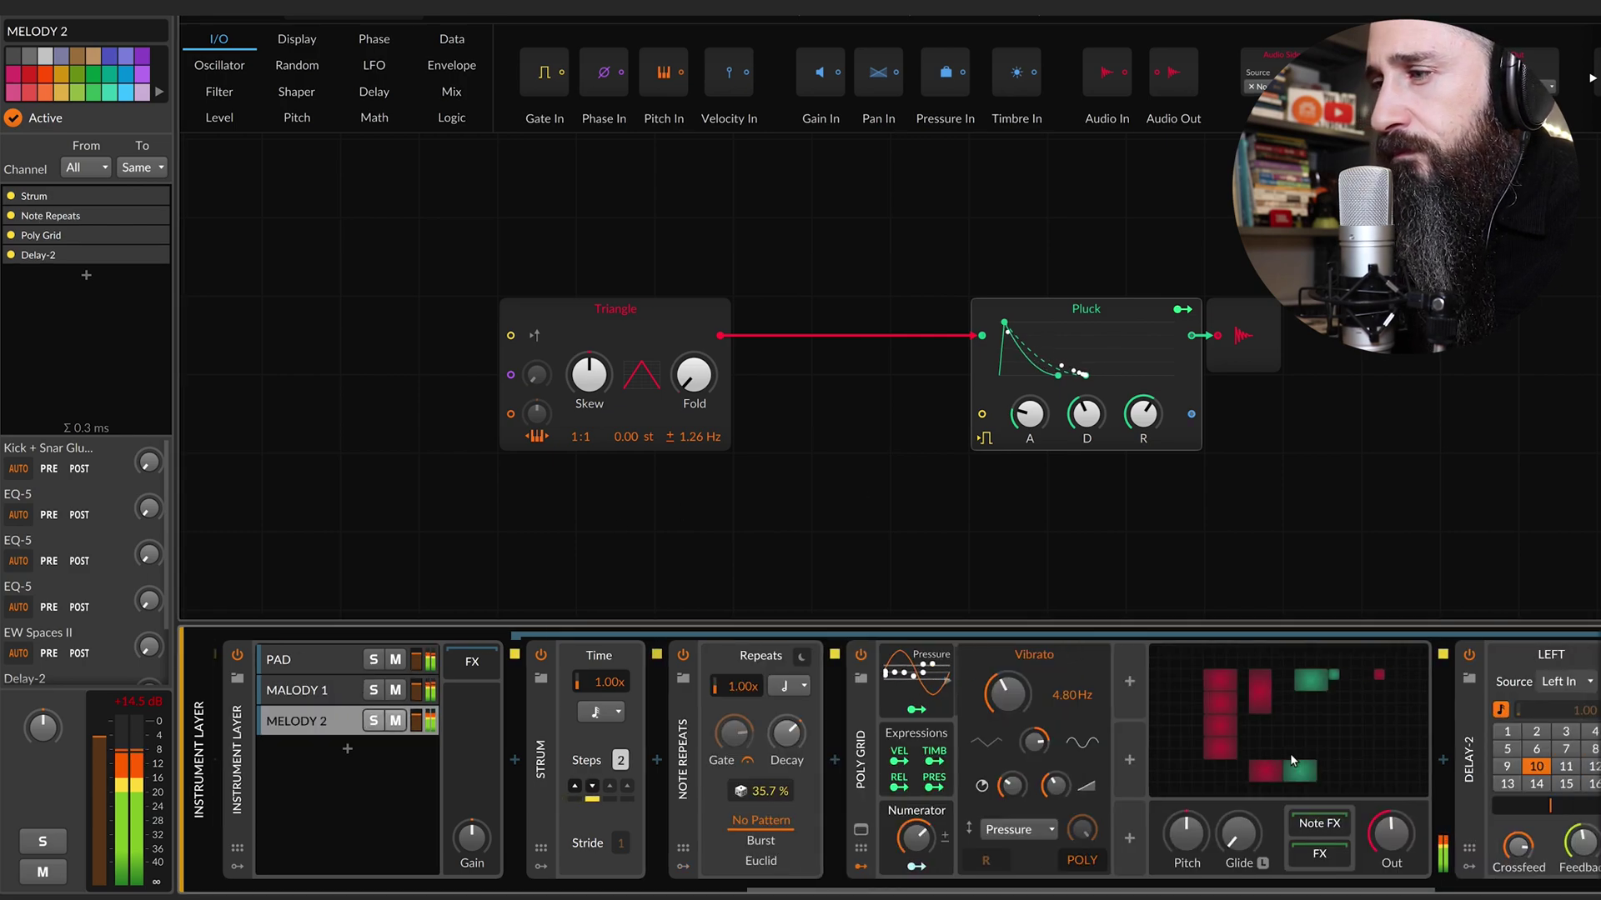
scroll(1289, 753, "right", 5)
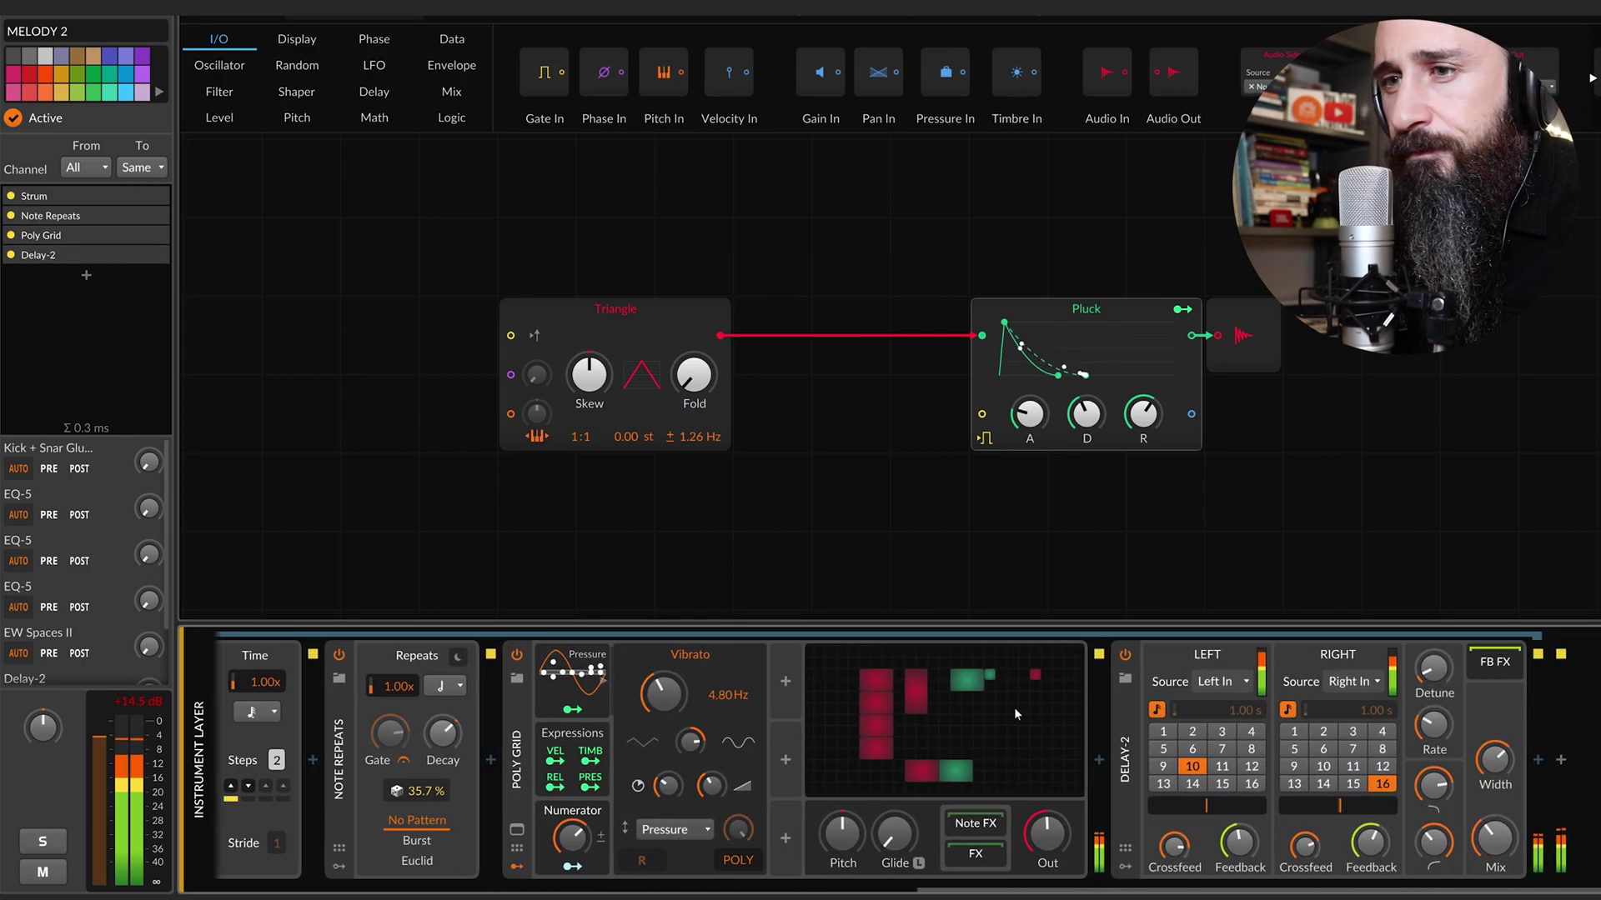
scroll(1014, 707, "left", 5)
scroll(1014, 709, "left", 5)
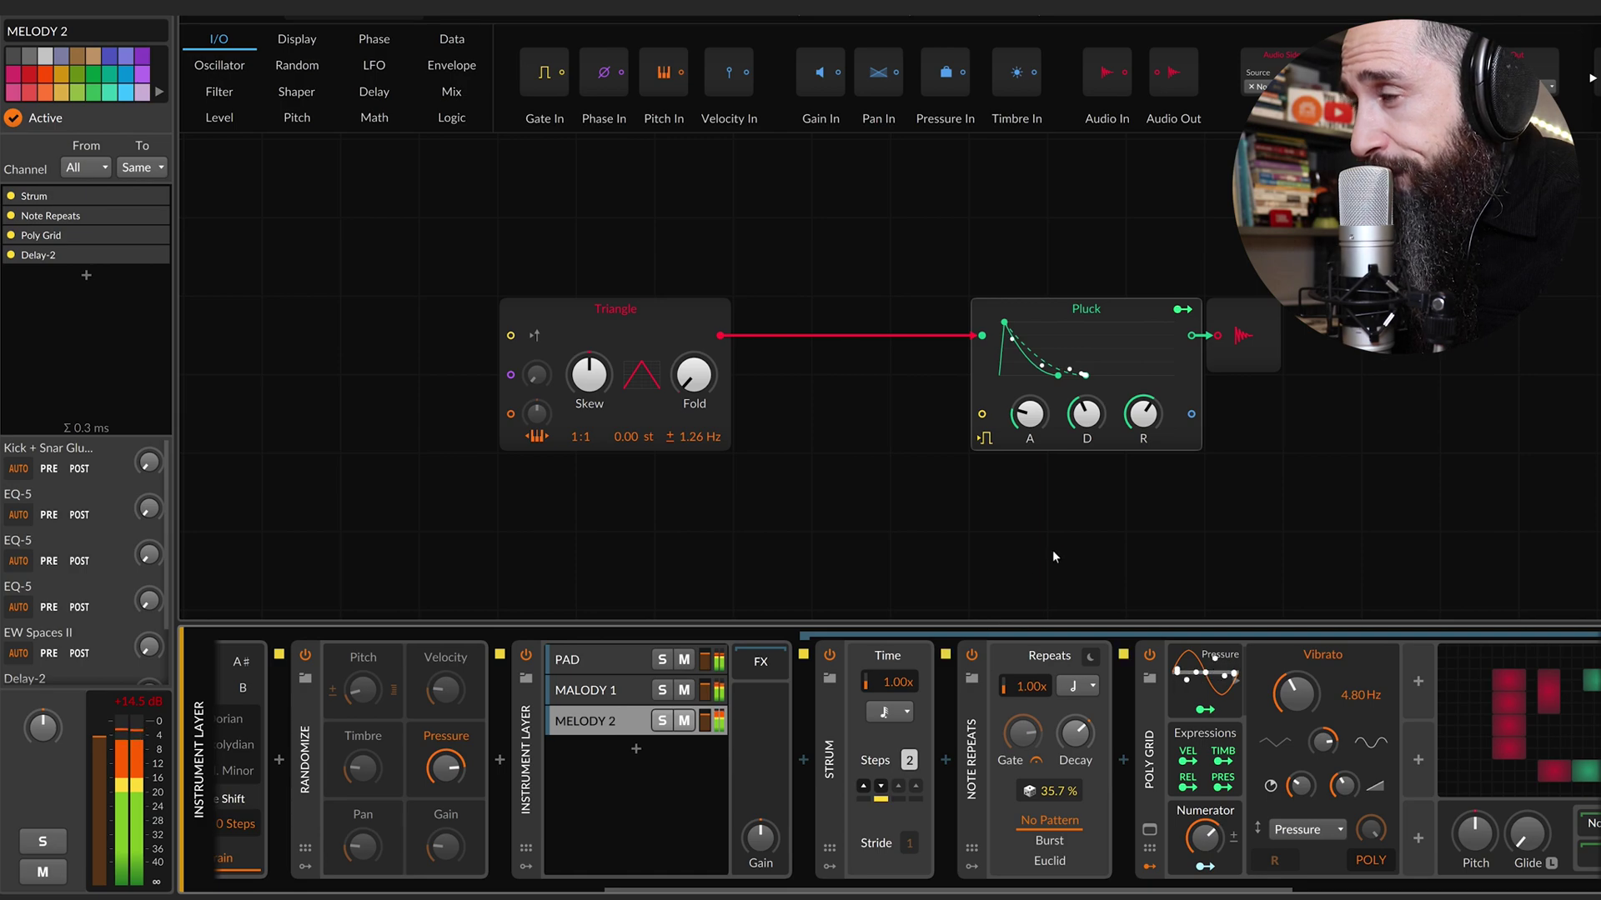
scroll(998, 669, "left", 3)
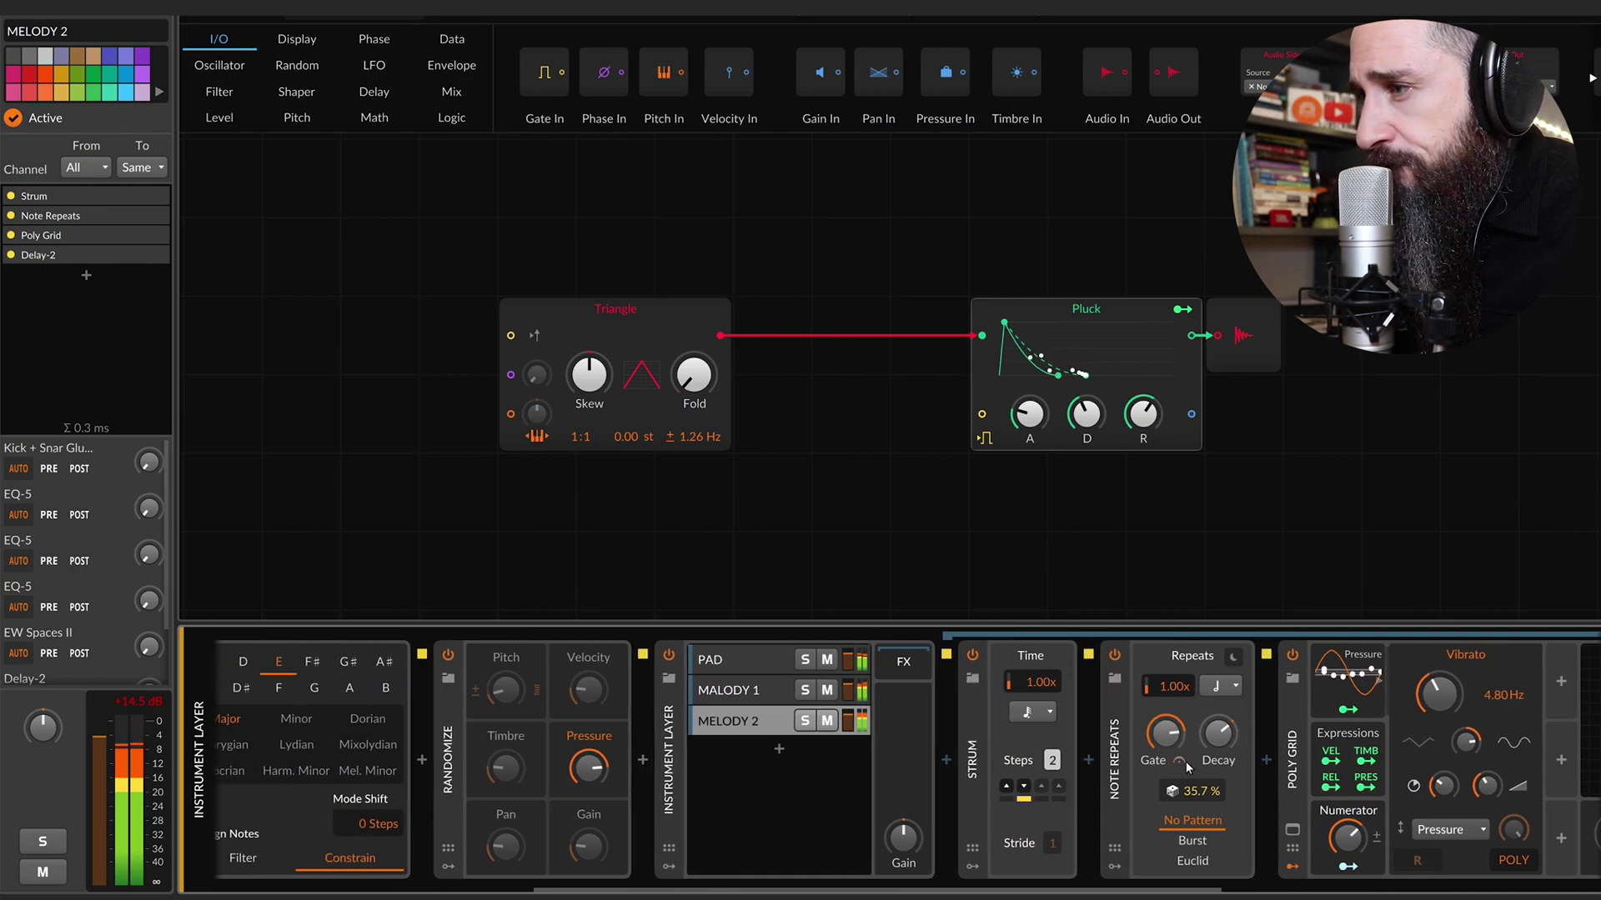
left_click(804, 721)
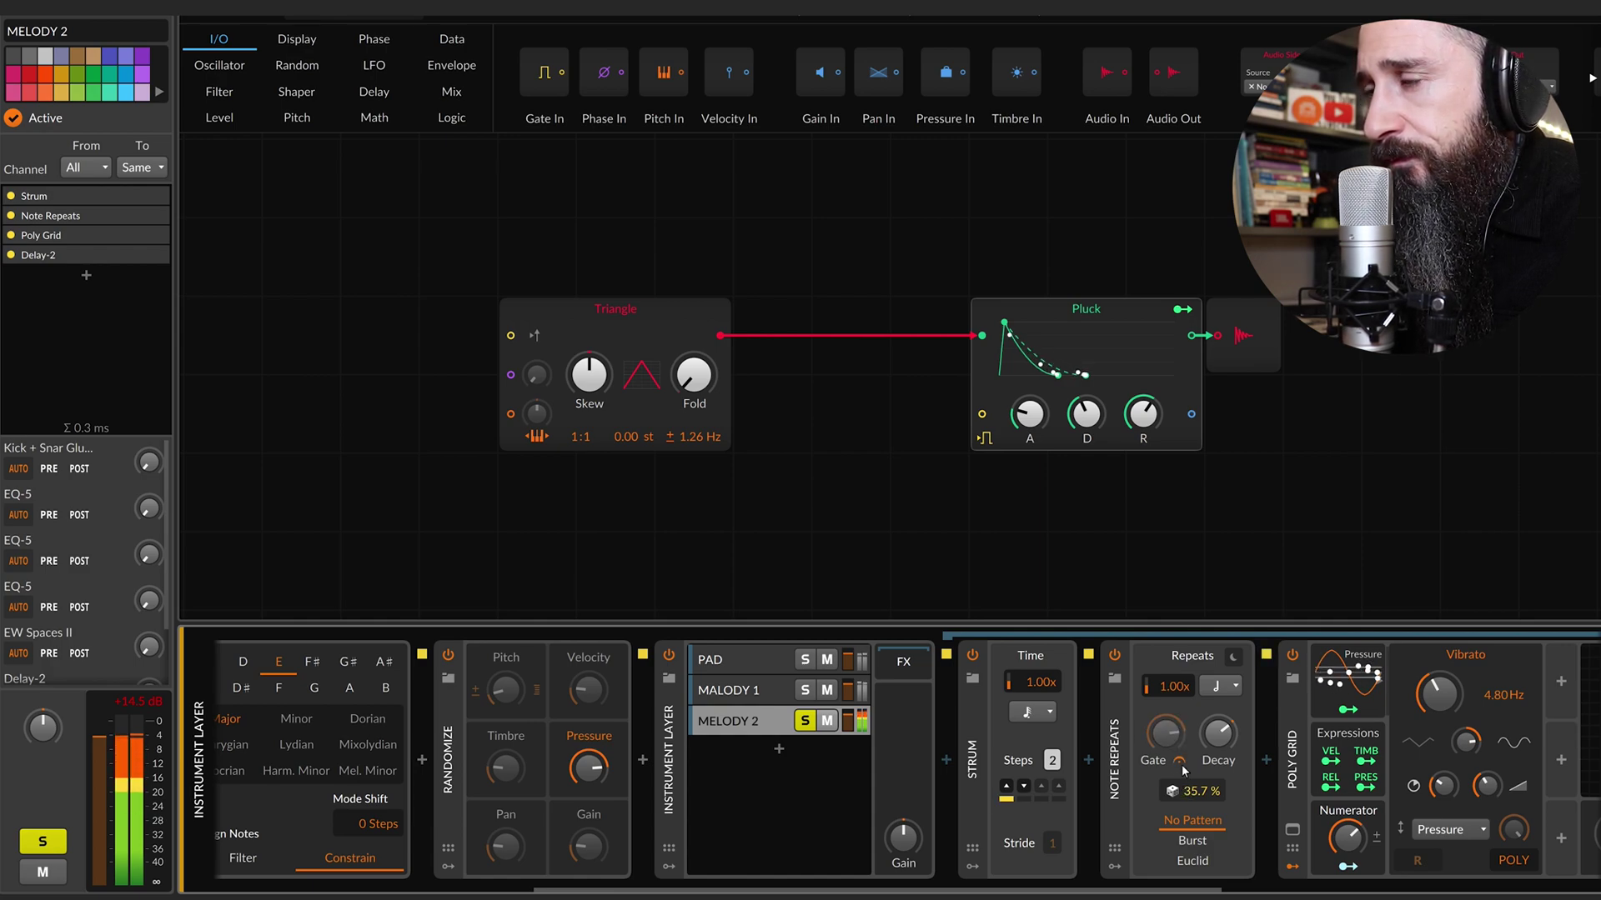
Switch MELODY 2's Note Repeats to Burst with Rotate at -2.00 % and accent Count at 56.0 %, and unsolo the layer.
scroll(1184, 757, "right", 5)
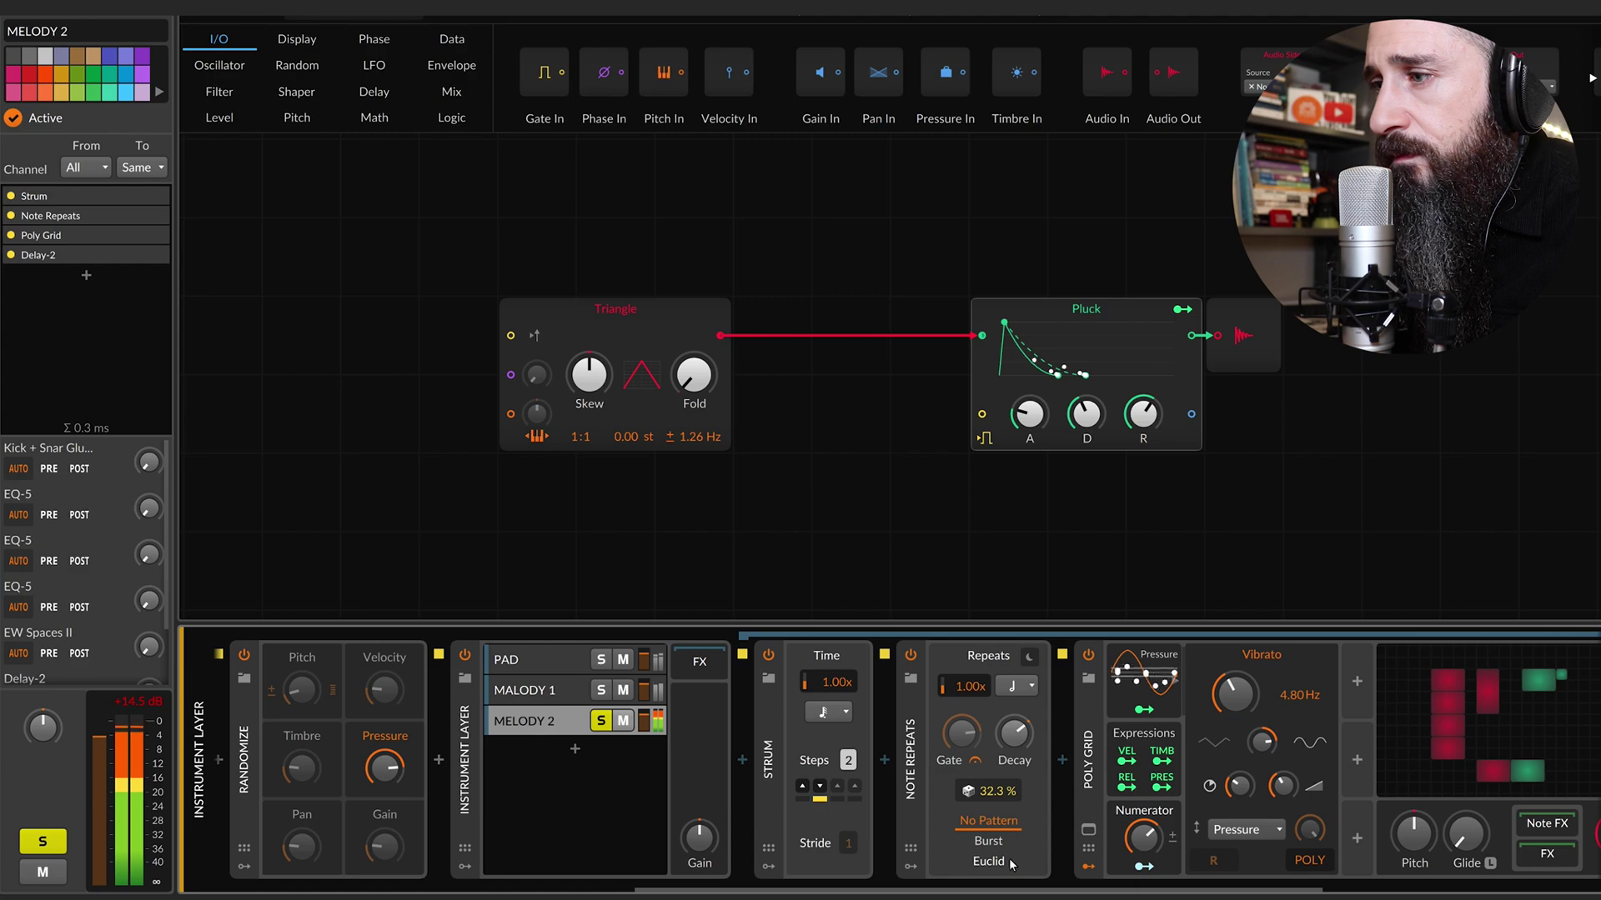
left_click(991, 842)
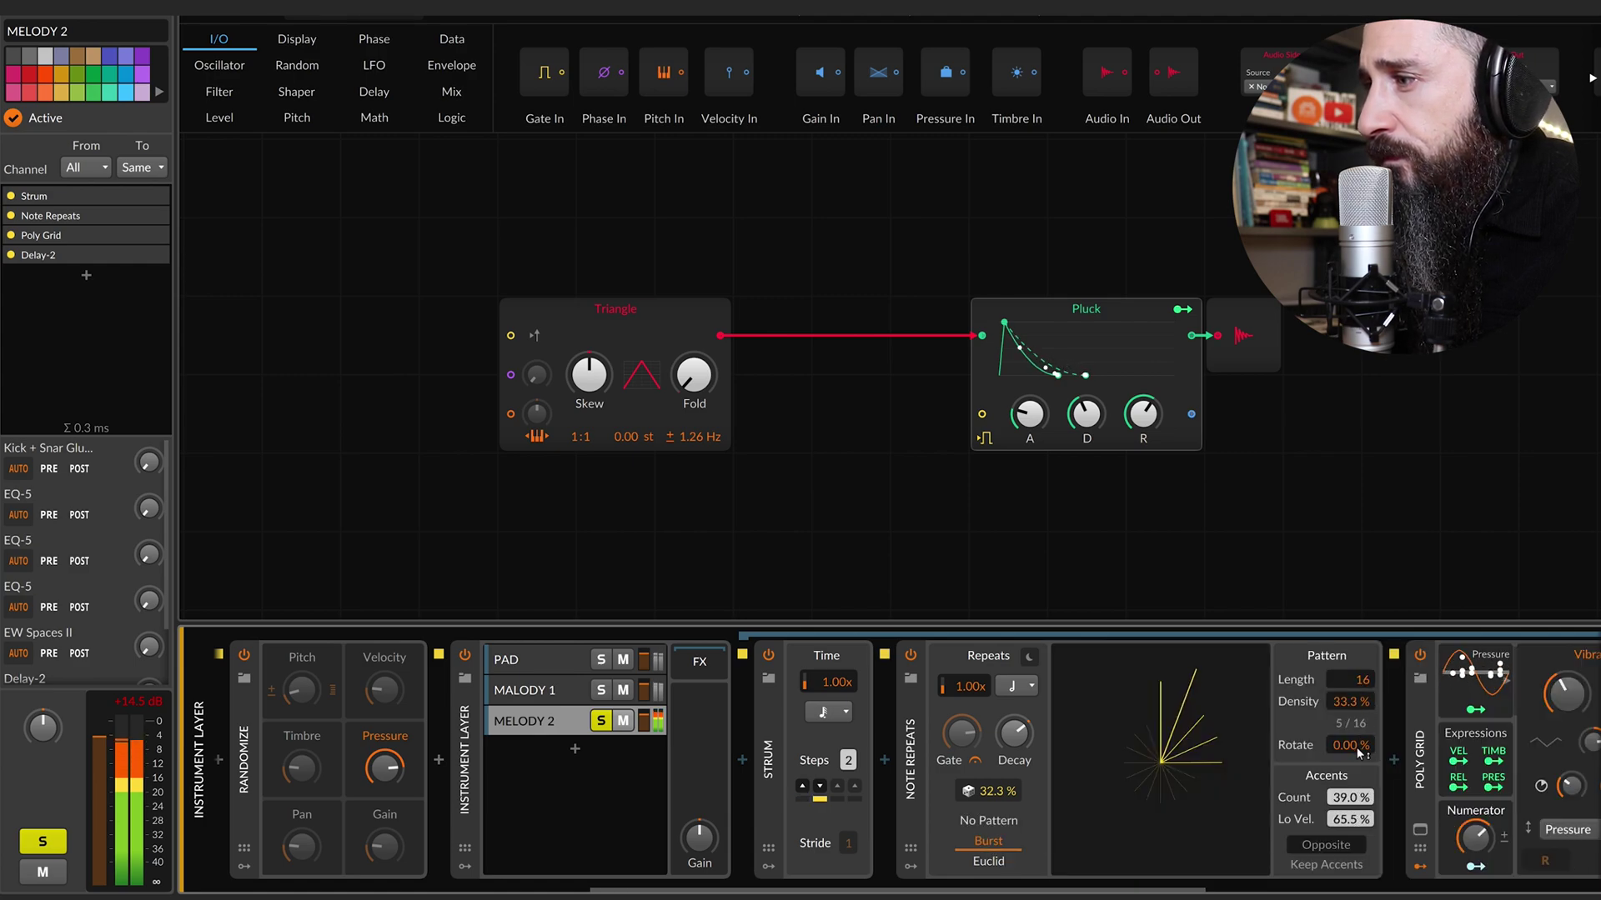
left_click_drag(1360, 753, 1363, 803)
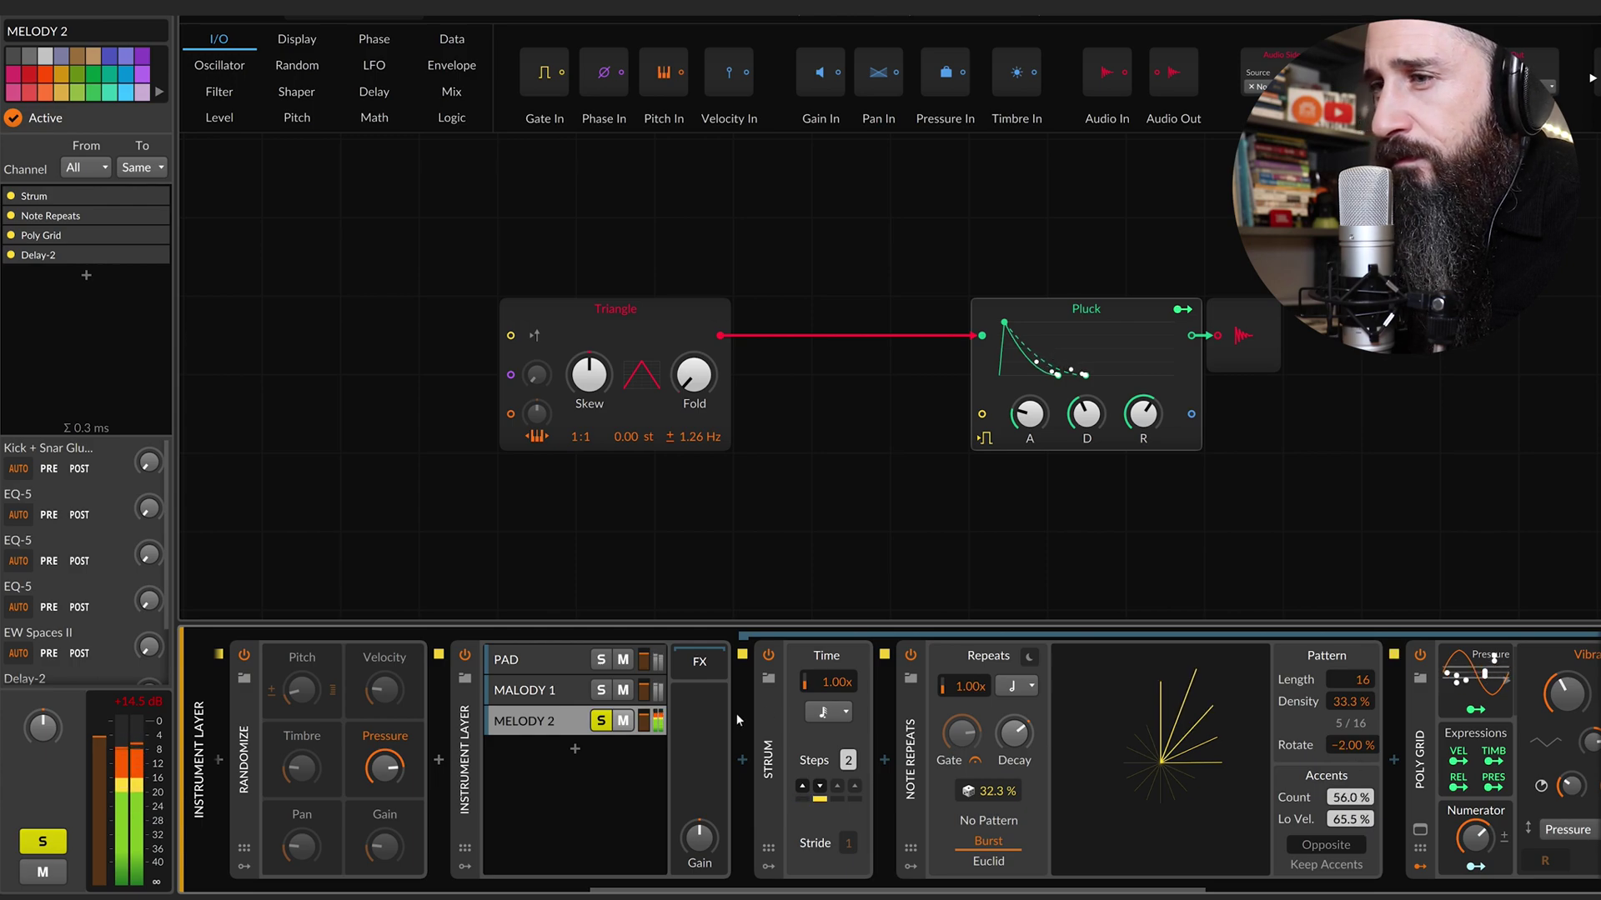
left_click(601, 720)
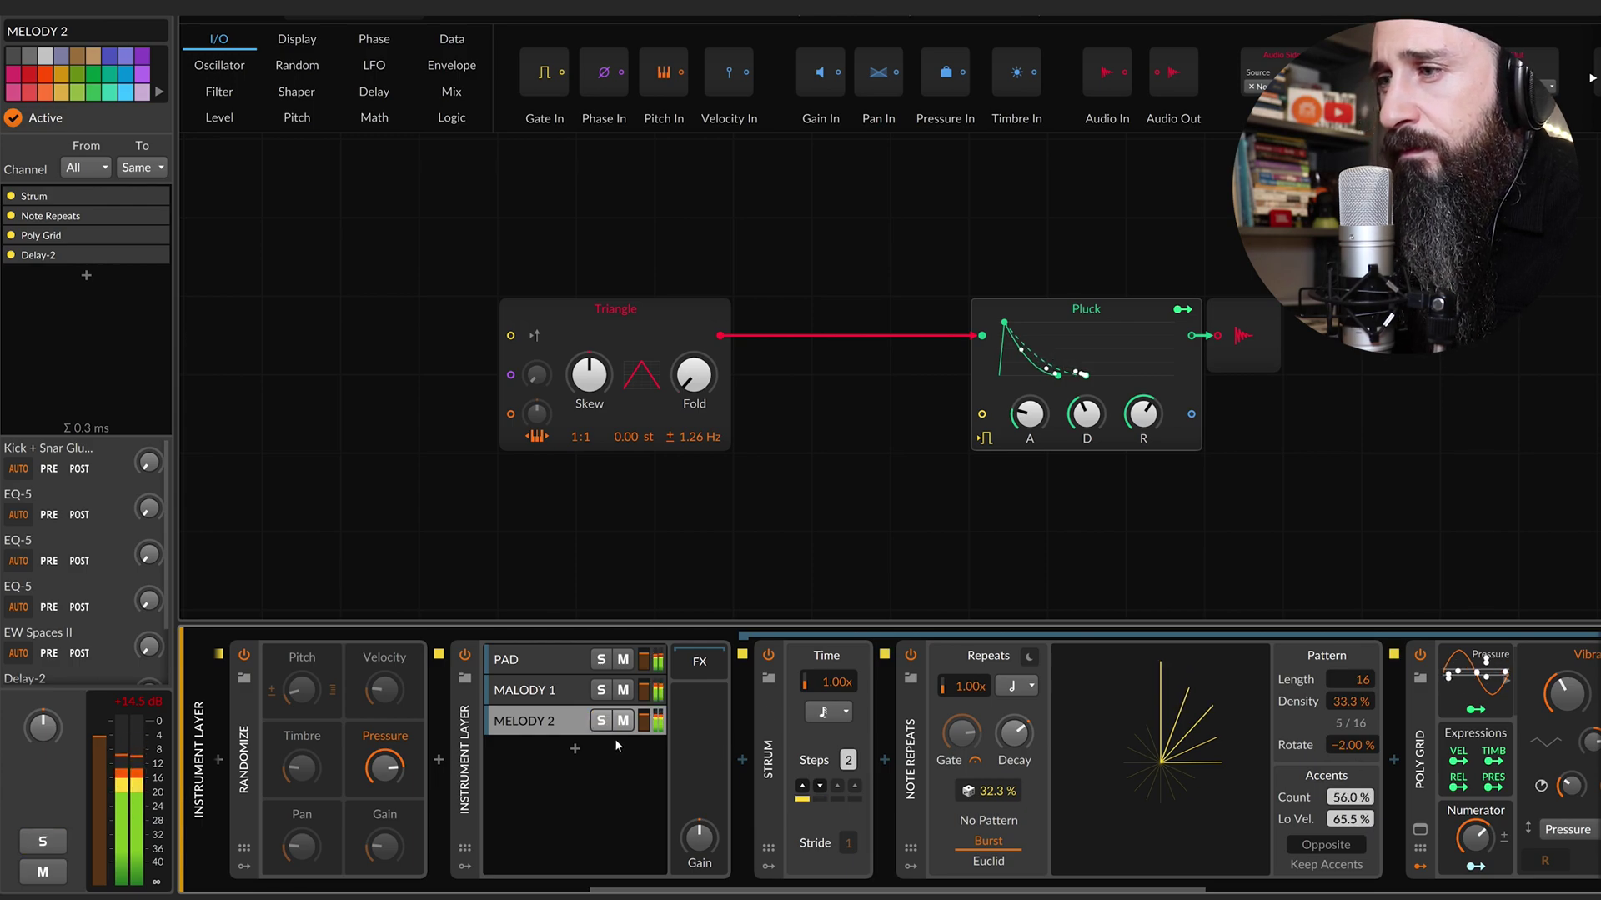
Try the Euclid pattern in MELODY 2's Note Repeats and return it to No Pattern.
left_click(992, 862)
scroll(998, 844, "right", 1)
left_click(929, 822)
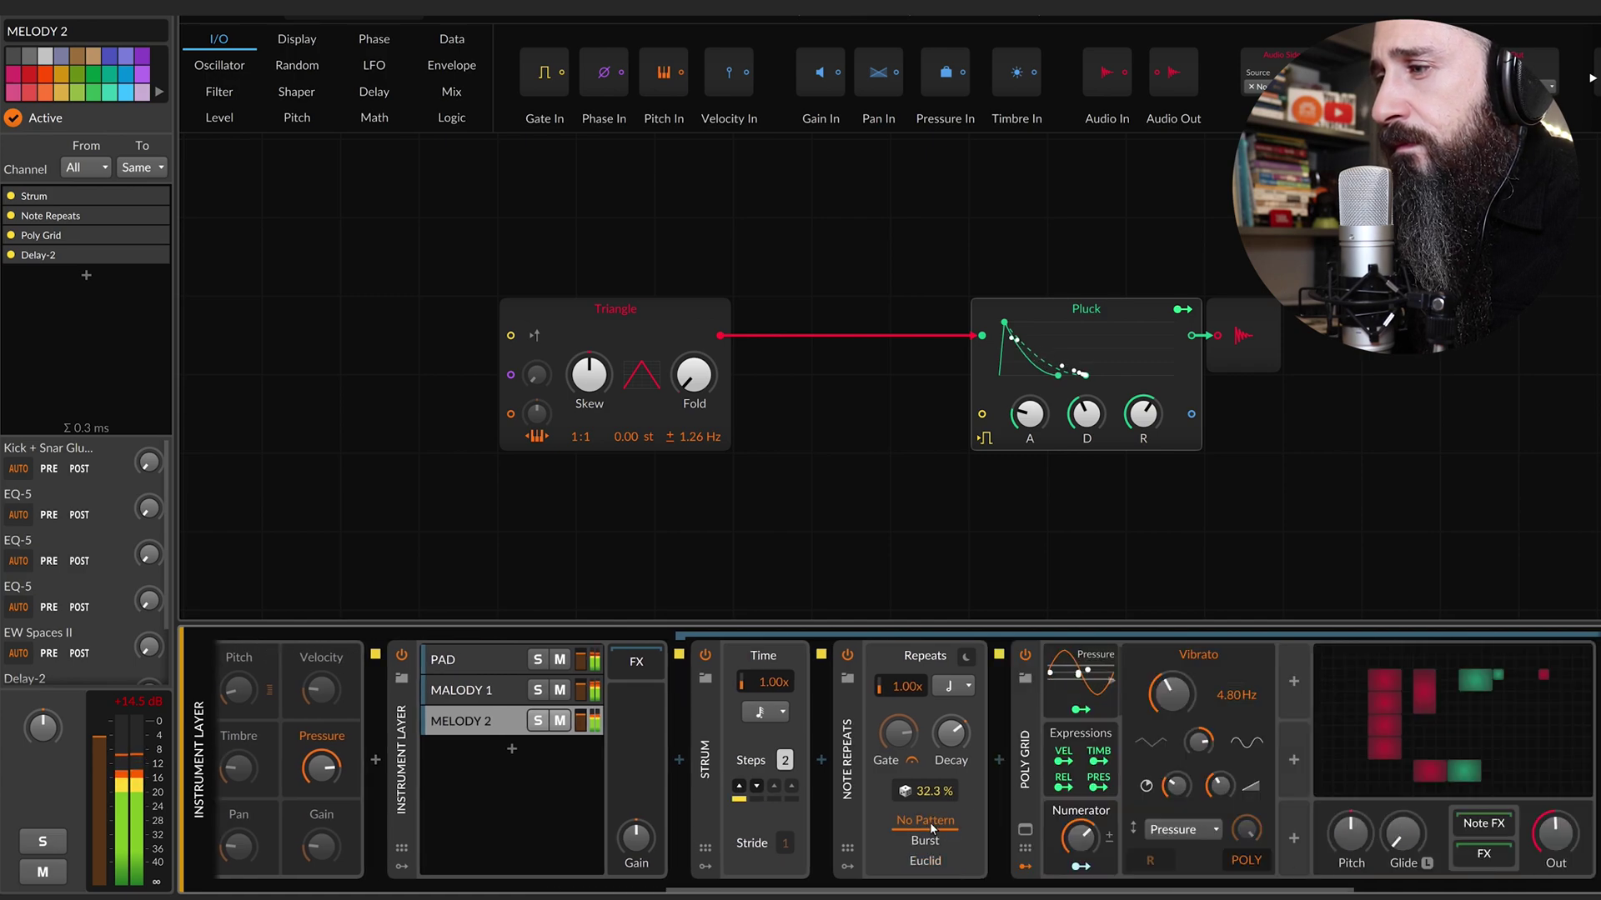
Open MELODY 2's Poly Grid patch for review and bring up MALODY 1's device chain.
scroll(934, 811, "right", 6)
left_click(1012, 718)
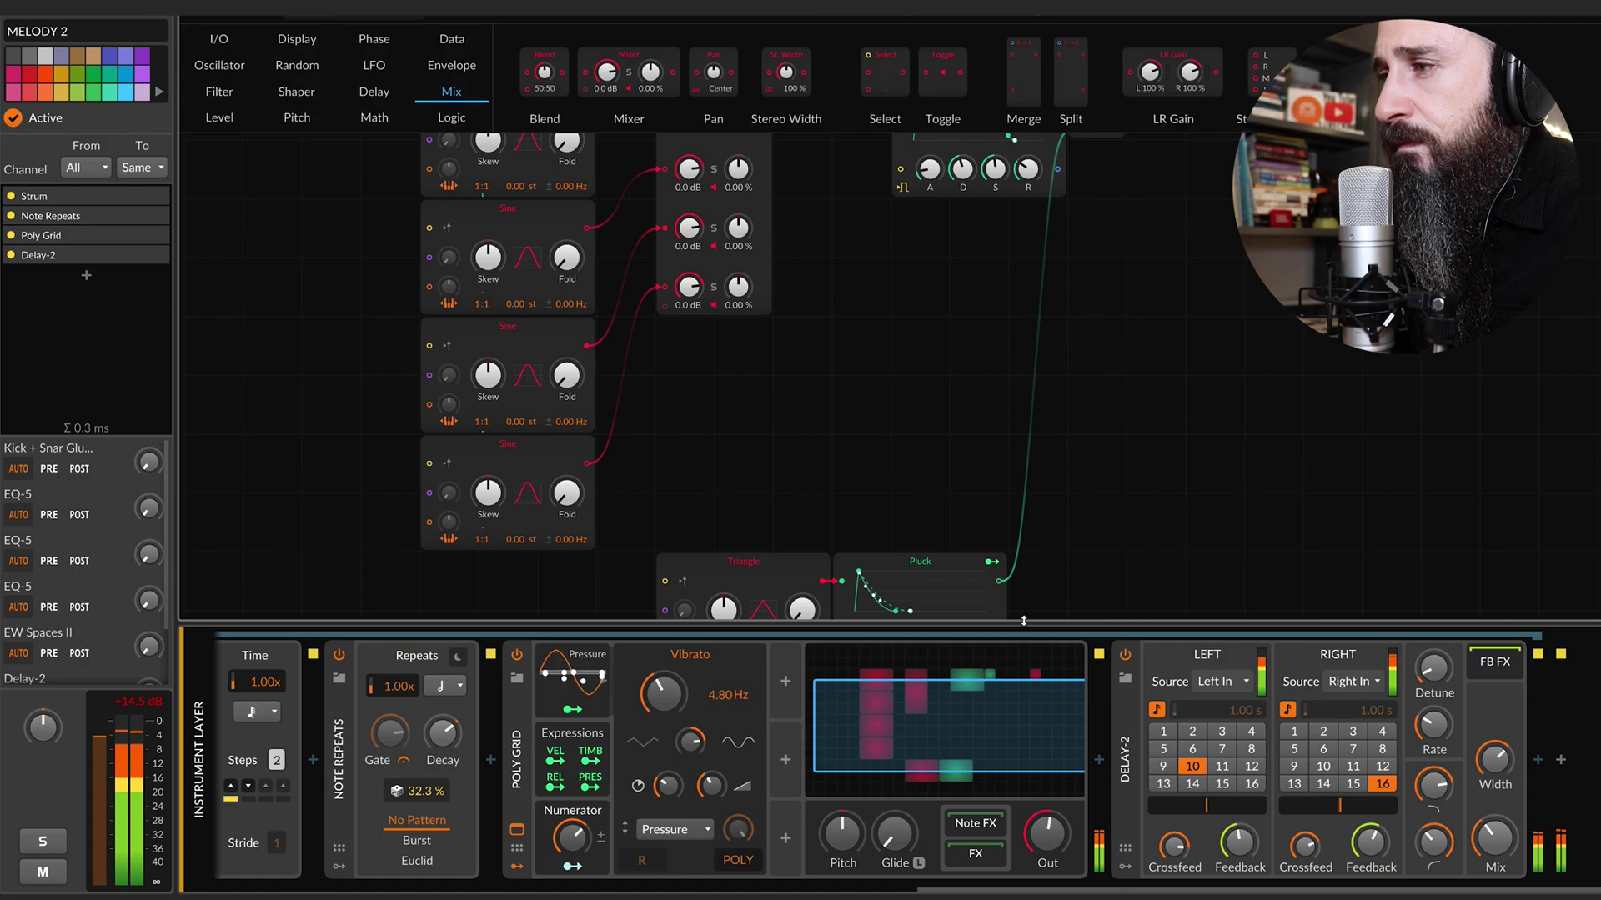
scroll(717, 750, "left", 3)
left_click(420, 692)
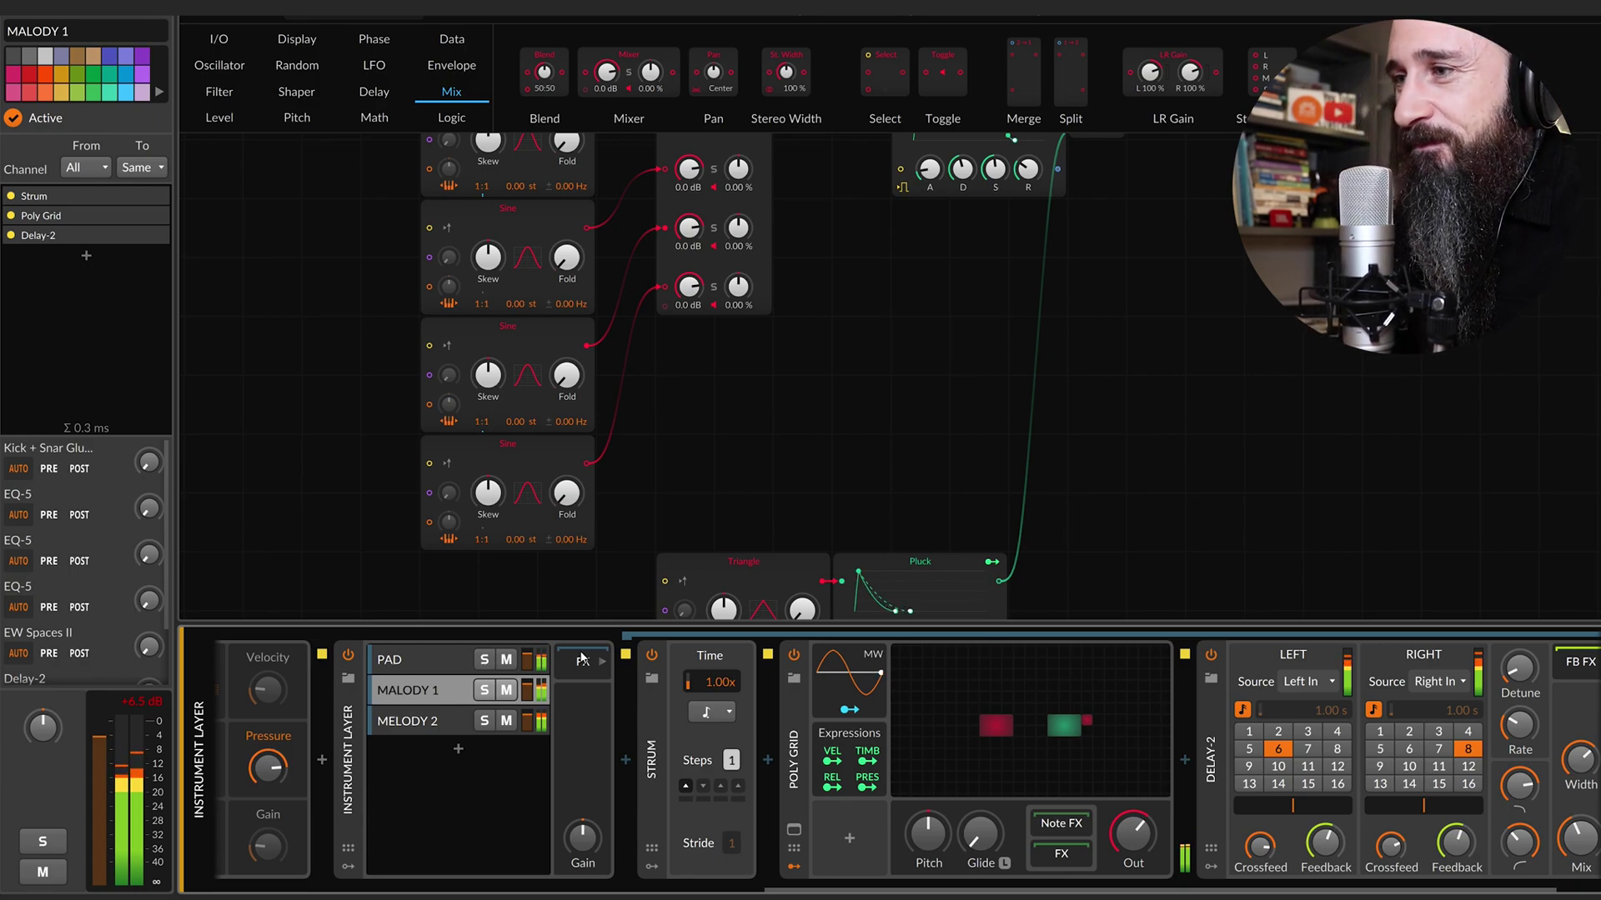
Select the PAD layer, review its device chain up to the Reverb, and open its Poly Grid patch.
scroll(1251, 365, "left", 10)
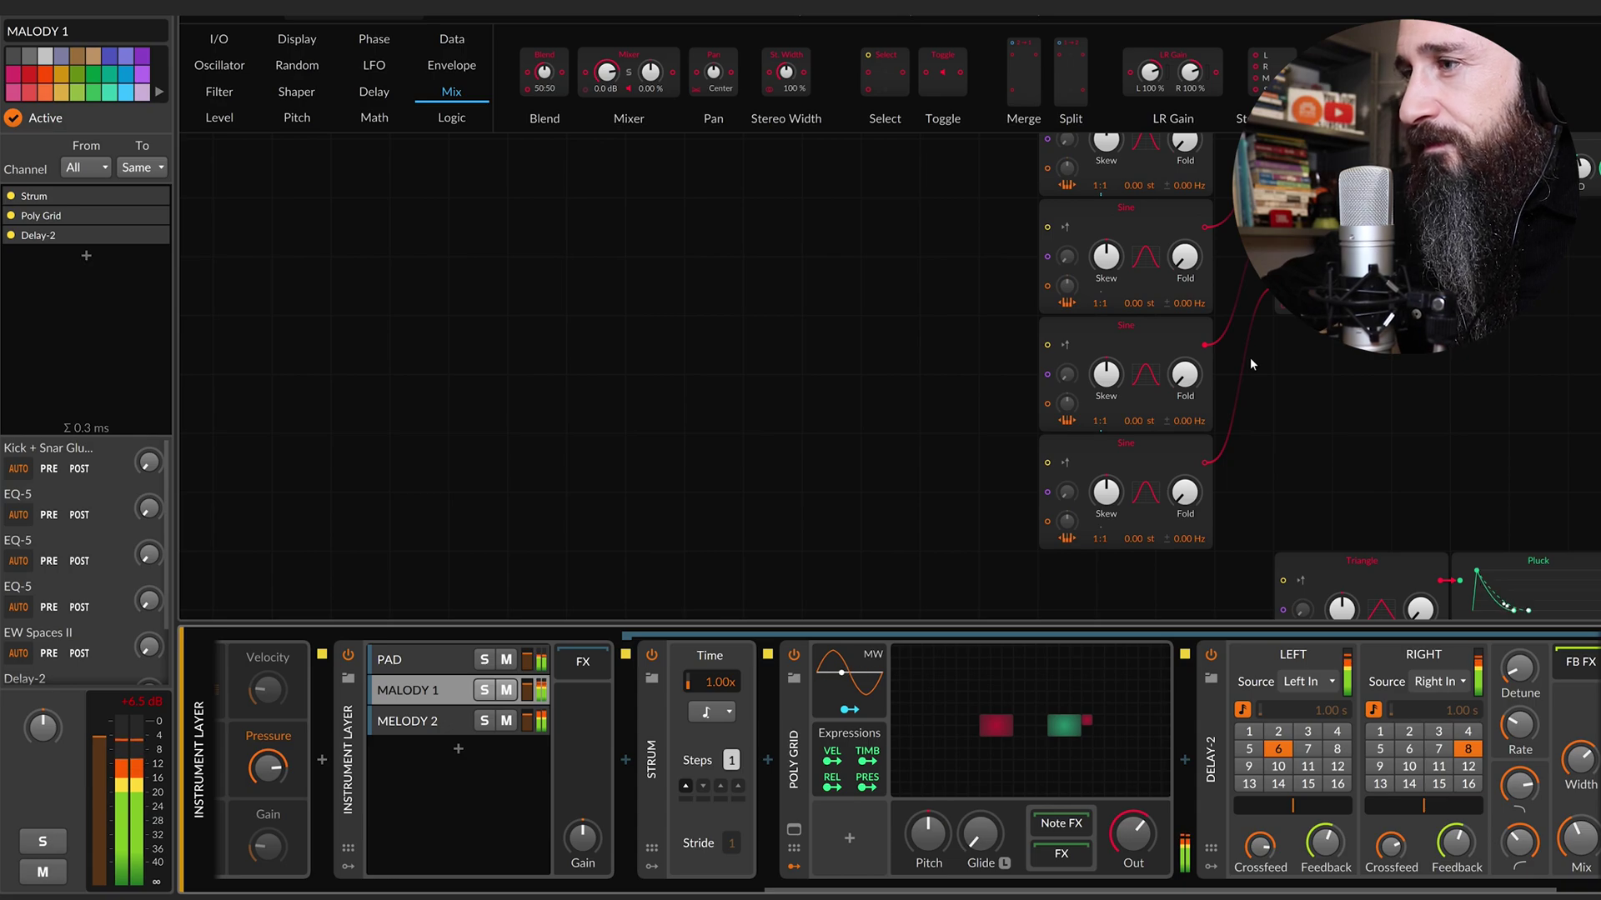
left_click(448, 672)
mouse_move(1109, 834)
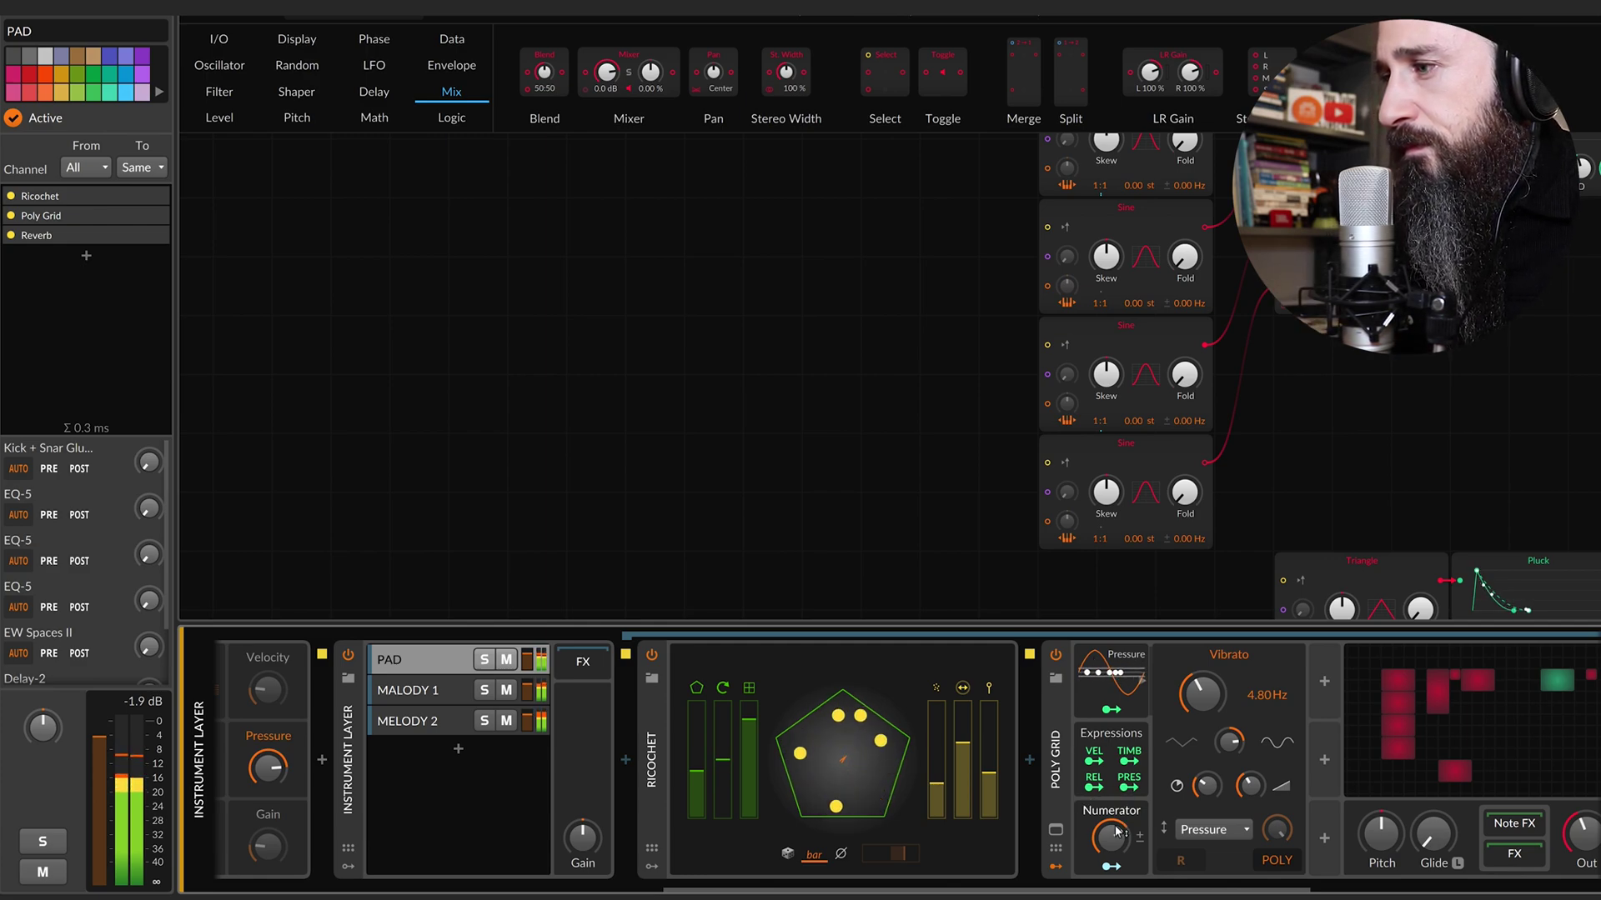
scroll(1426, 740, "right", 2)
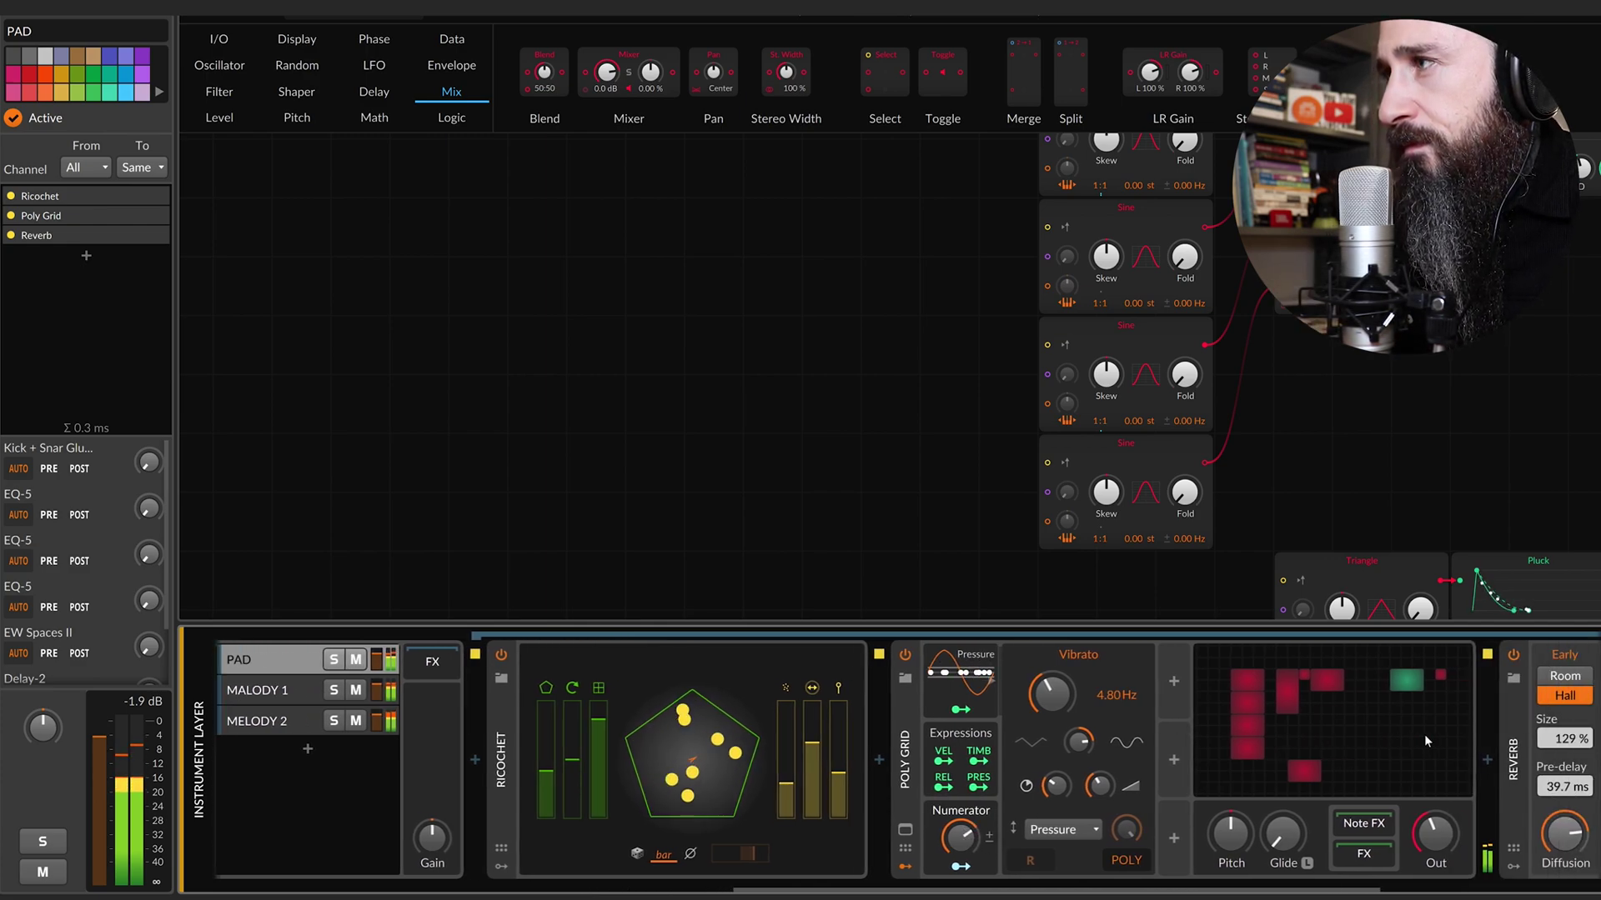
scroll(1424, 733, "right", 2)
scroll(1347, 497, "right", 5)
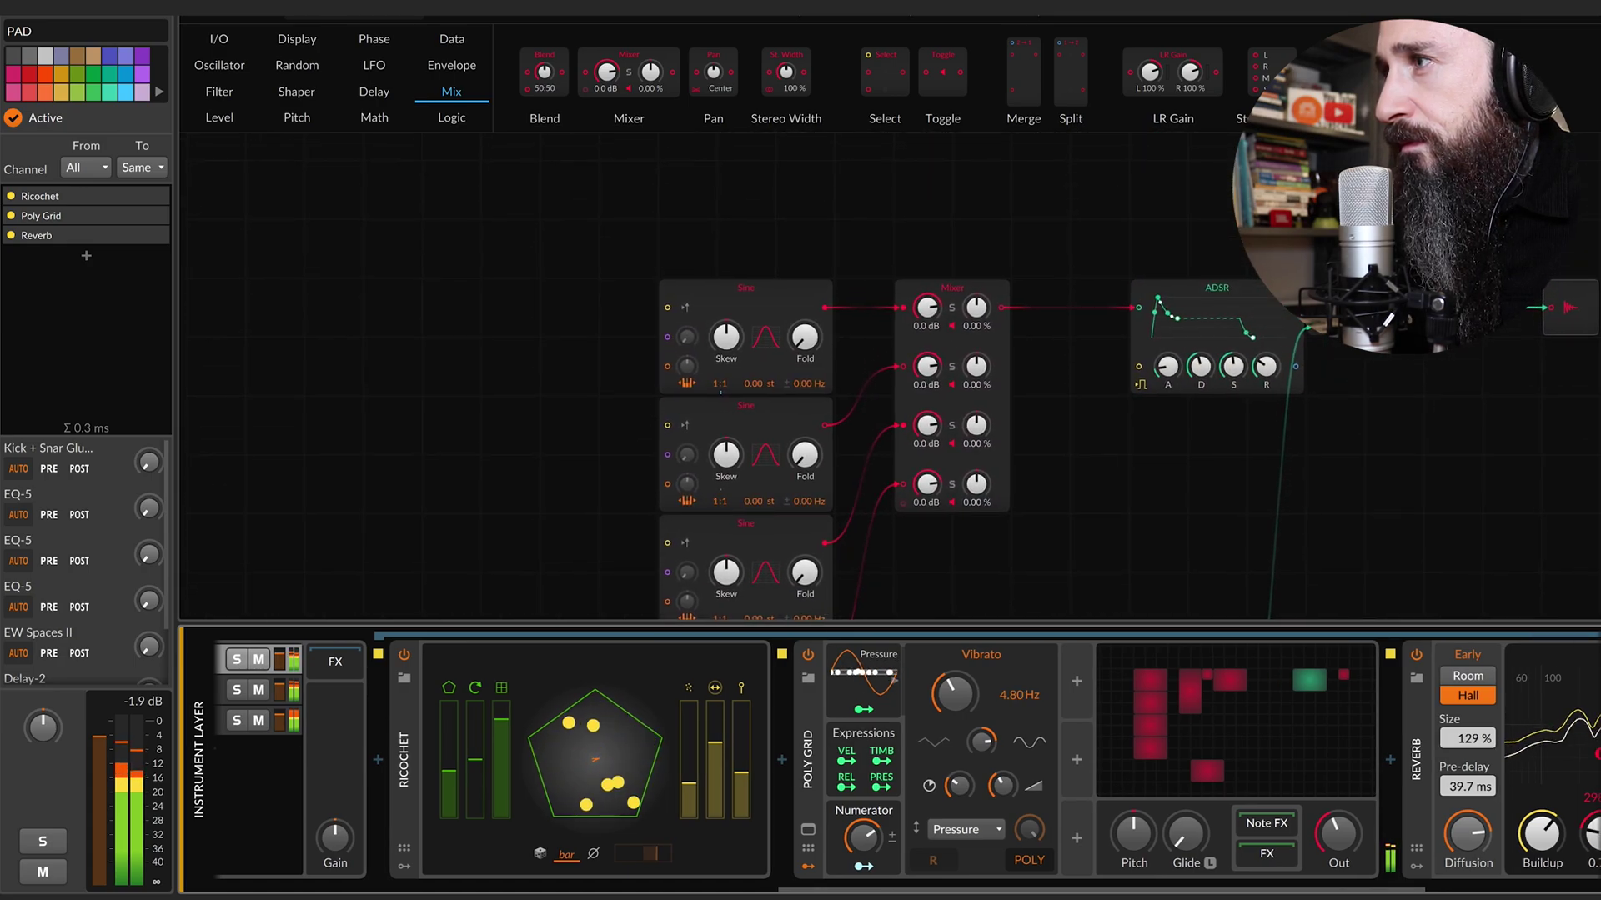
left_click_drag(1233, 367, 1266, 355)
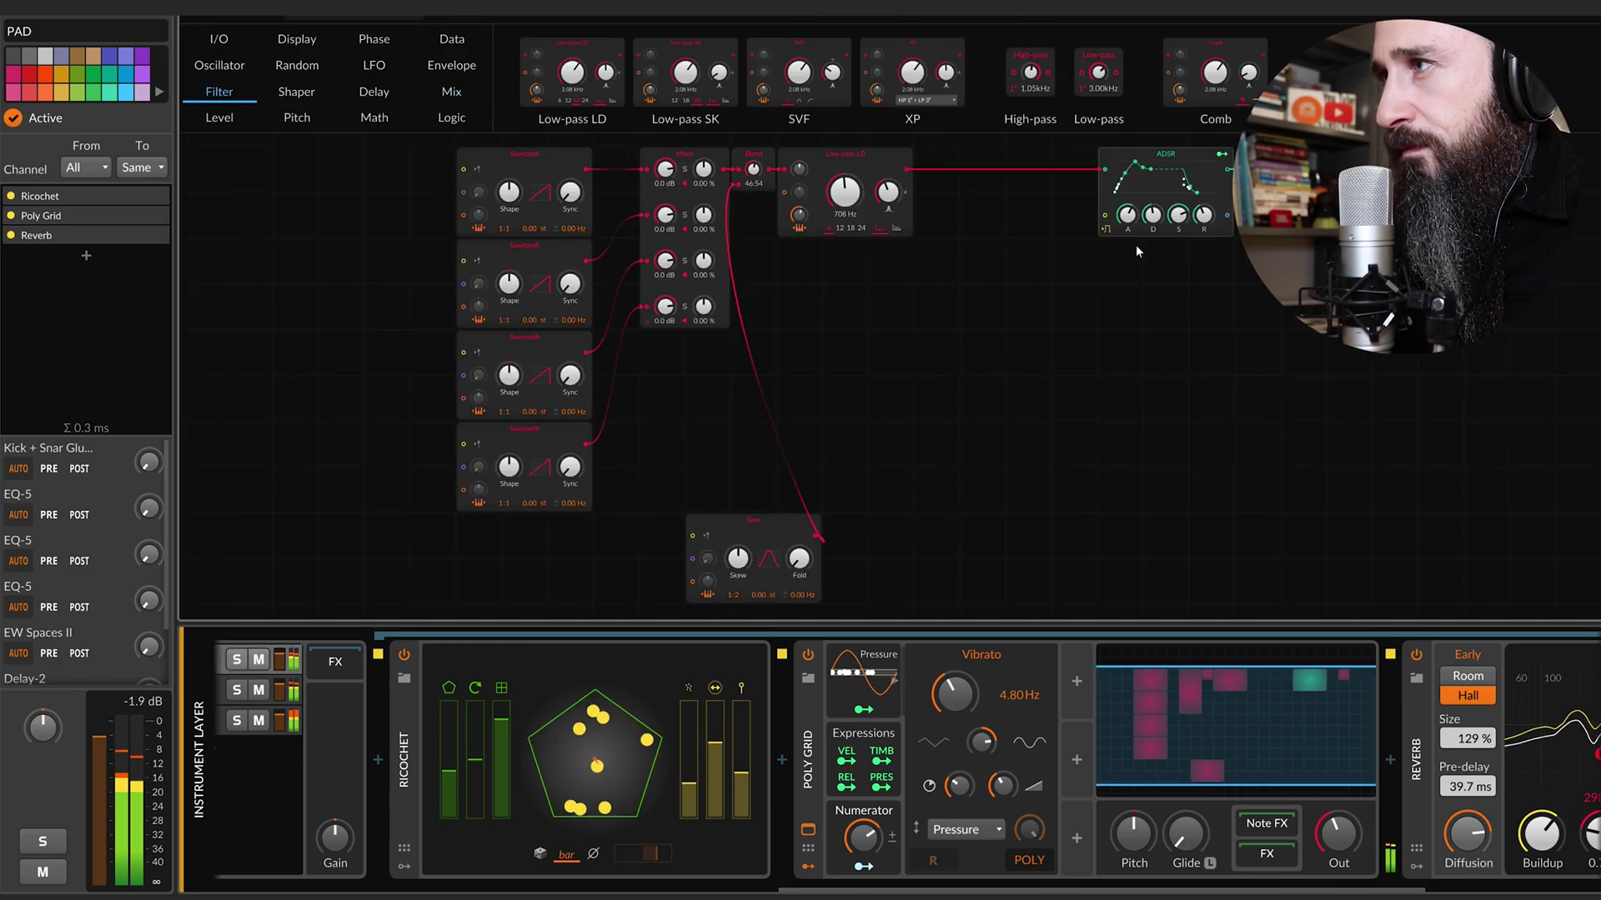
scroll(979, 348, "left", 5)
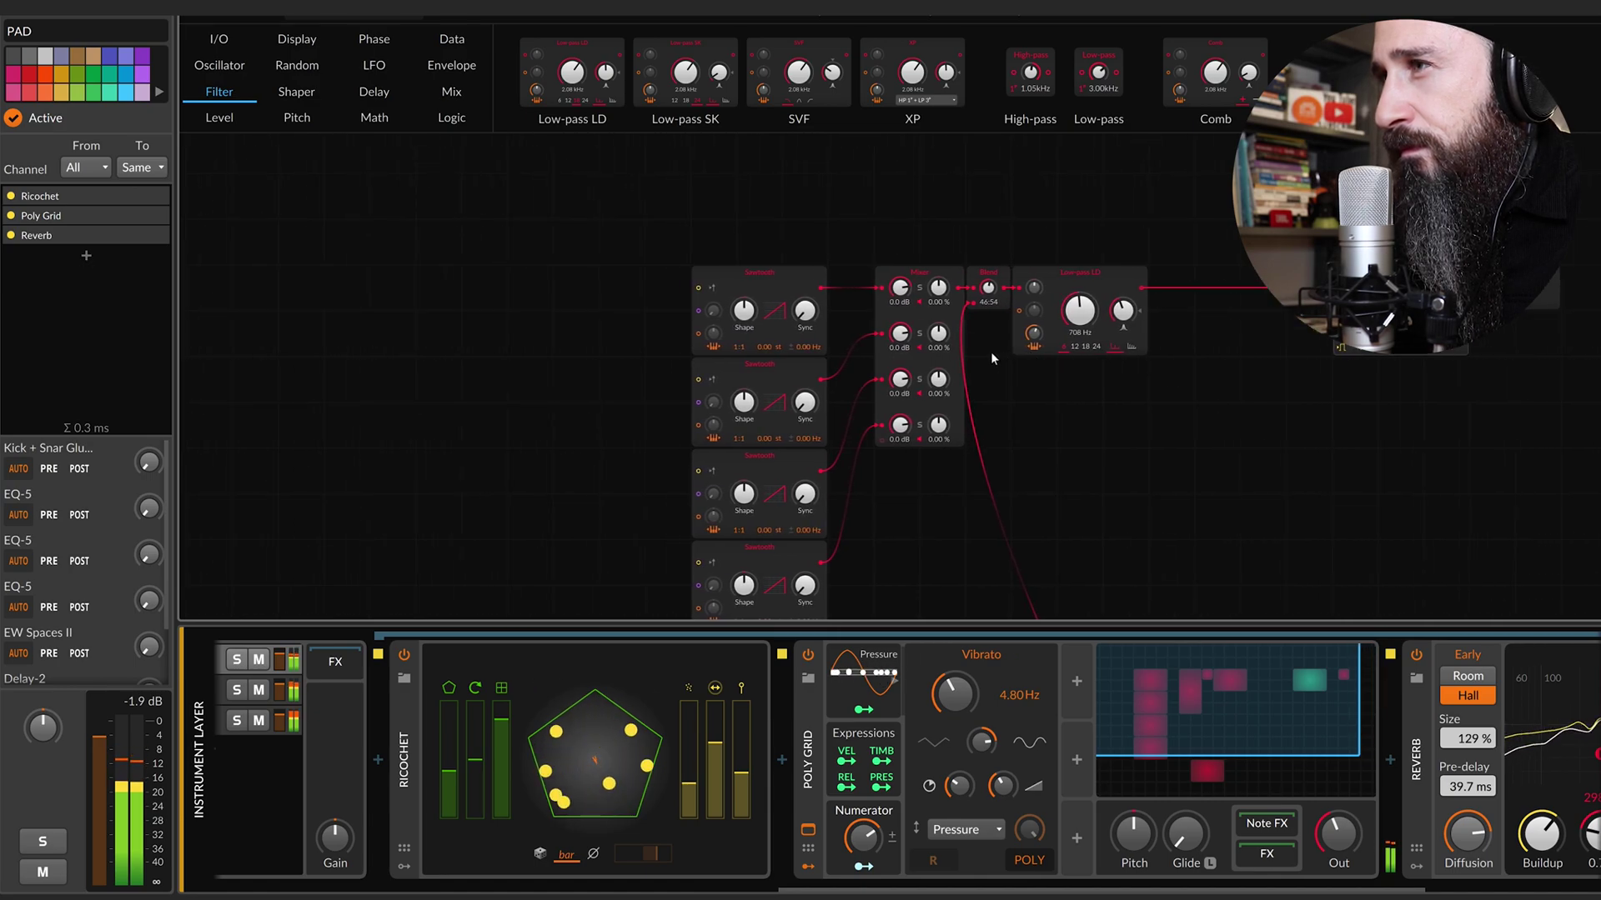
Set the PAD patch's Low-pass LD cutoff to 668 Hz and the Blend between sawtooths and sine to 56:44.
left_click_drag(1009, 288, 1024, 336)
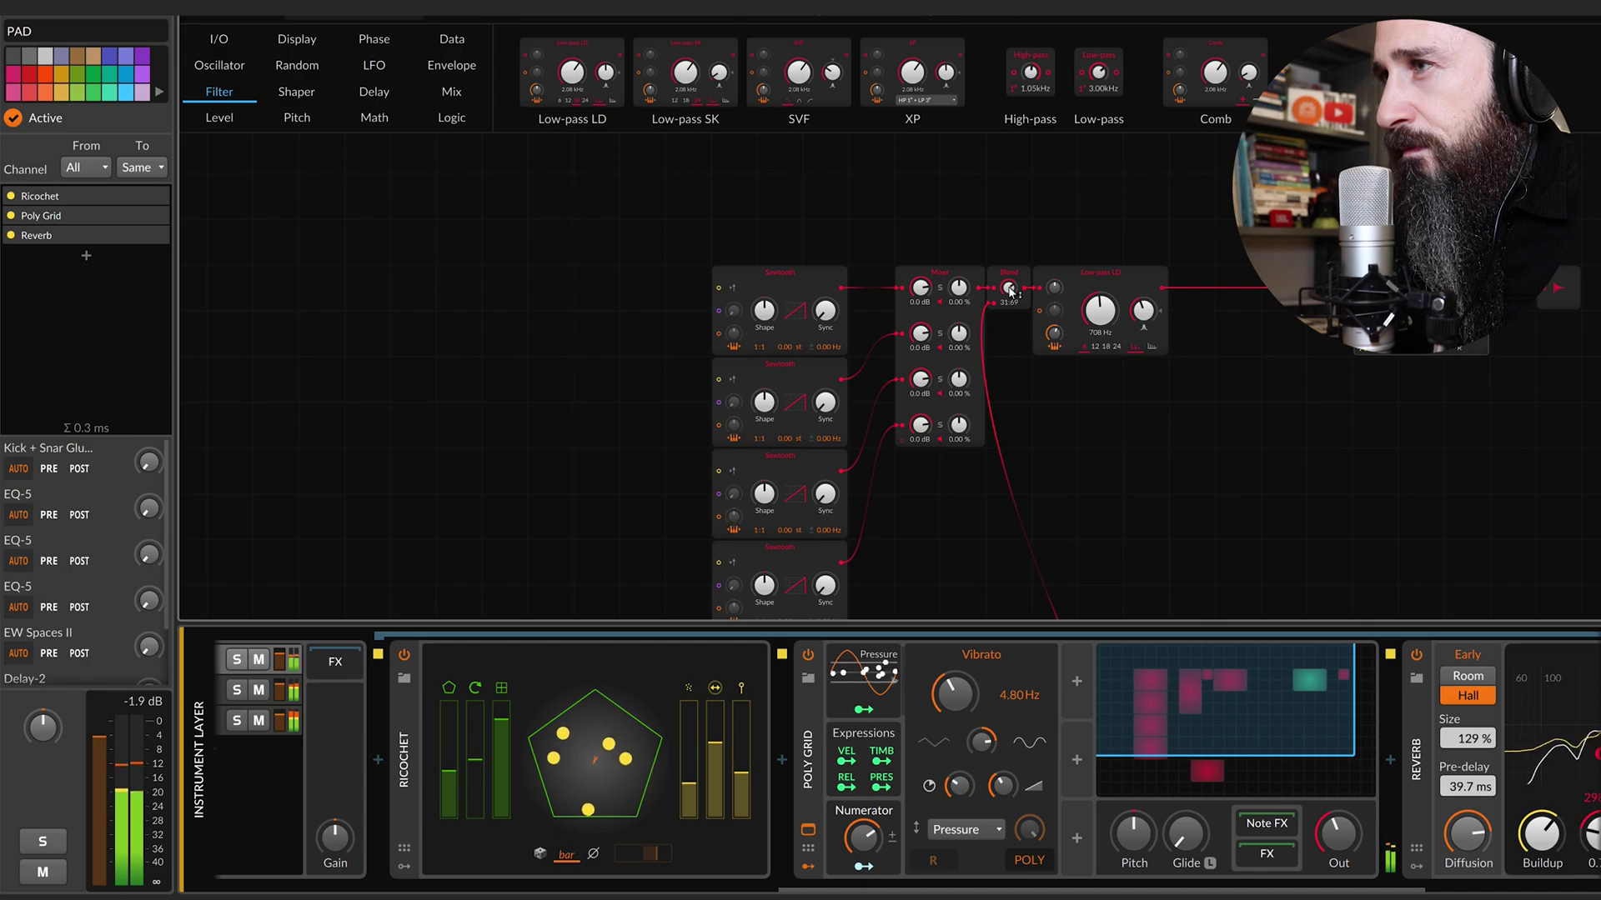
scroll(1022, 358, "down", 3)
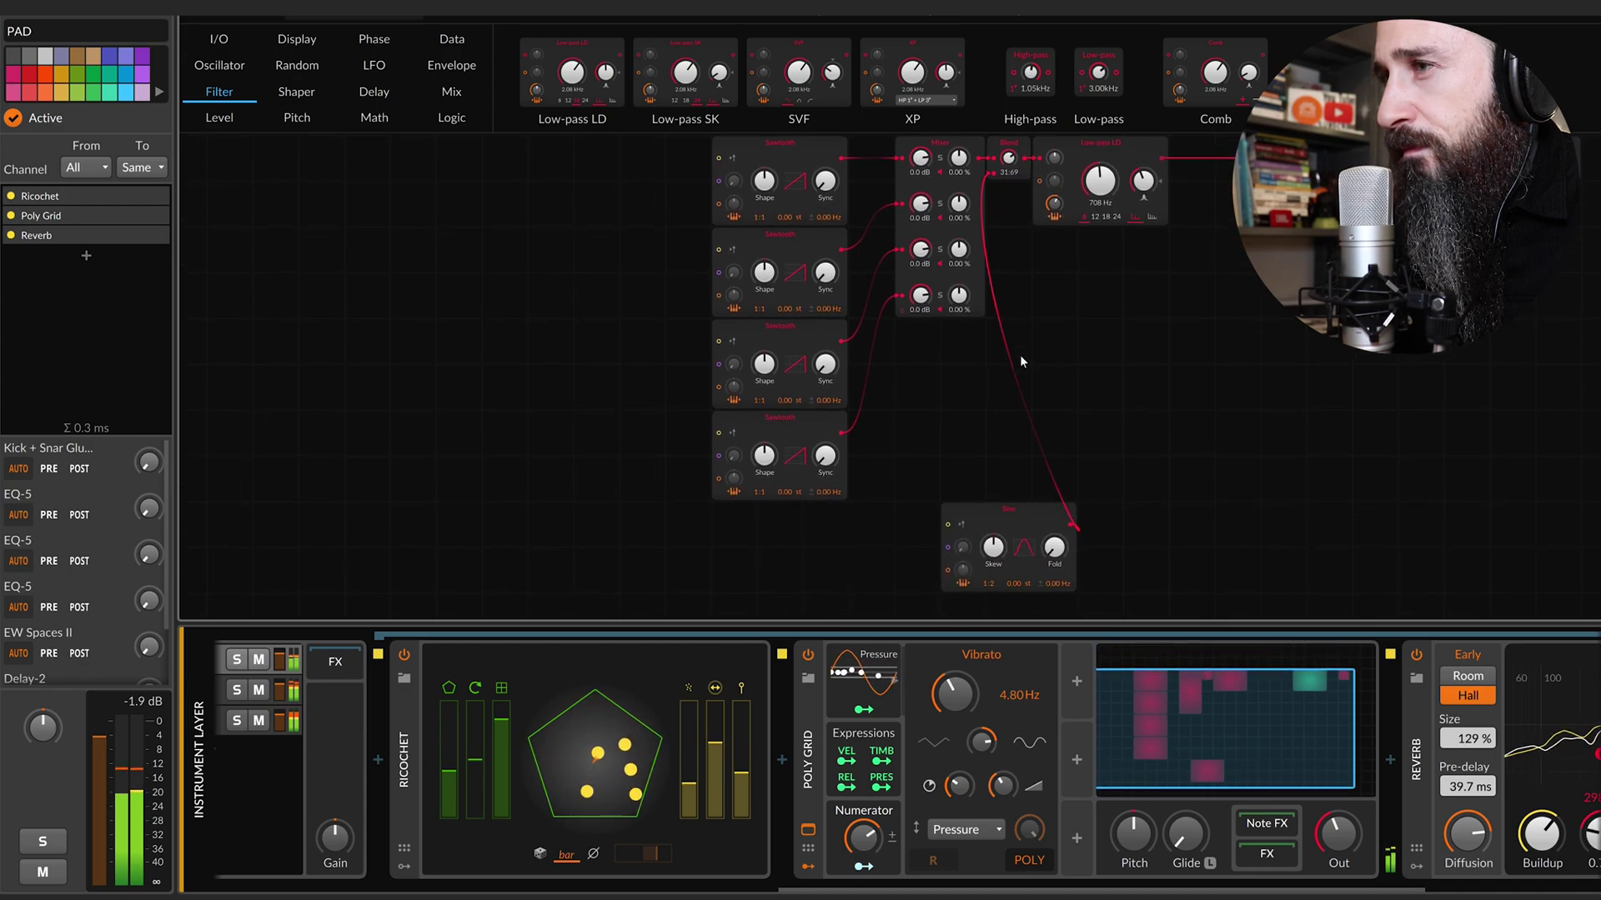
scroll(1020, 360, "up", 1)
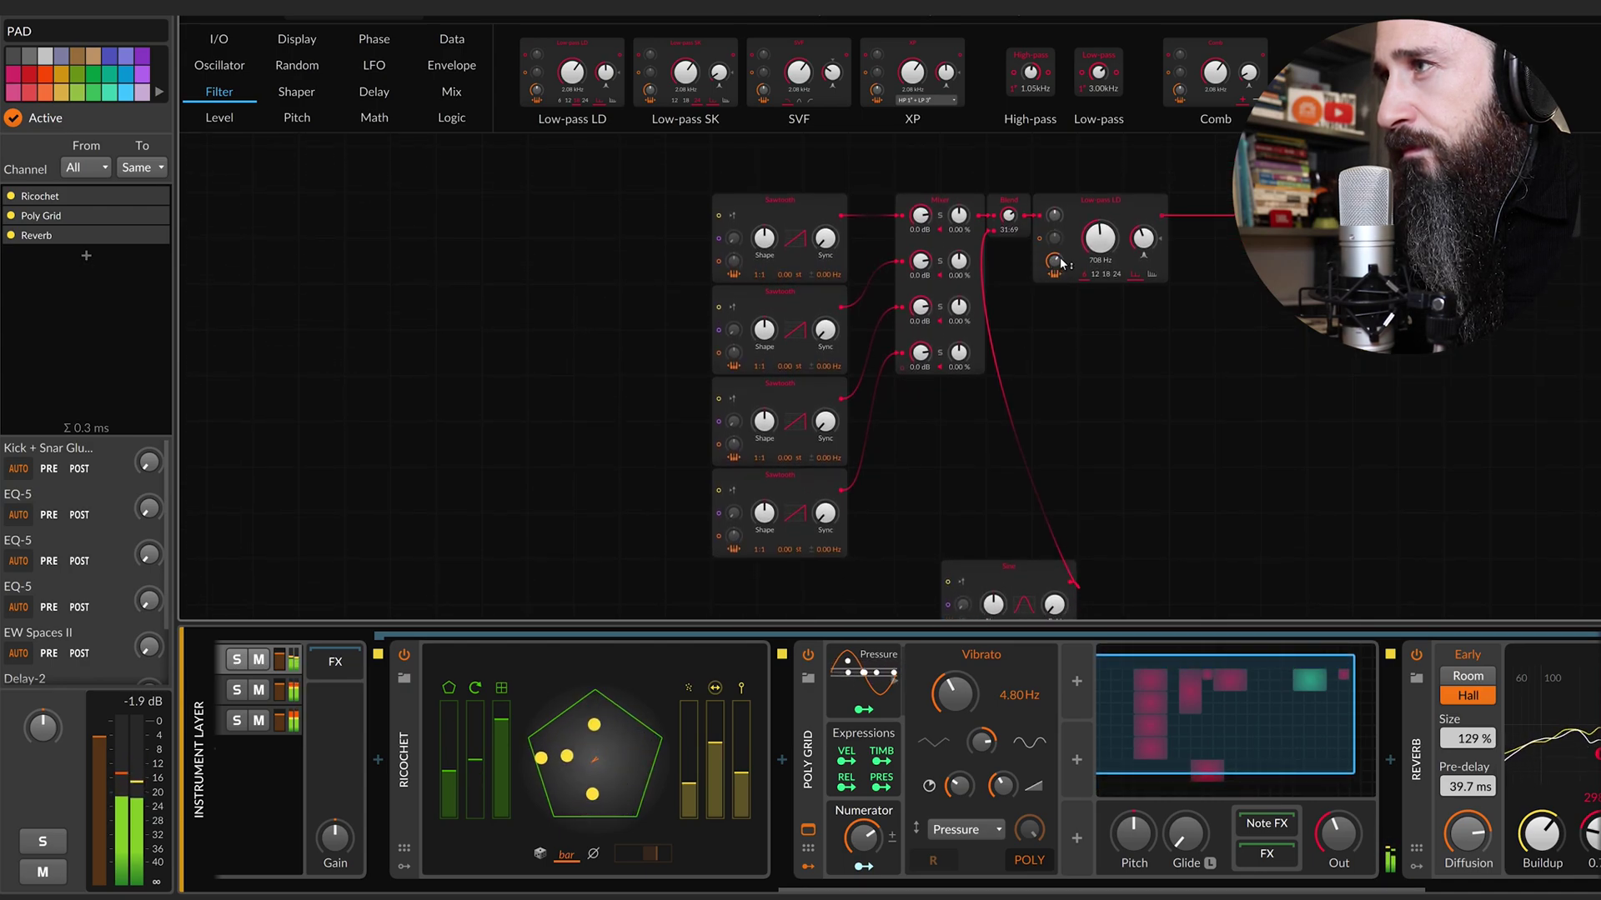
left_click_drag(1107, 232, 1108, 238)
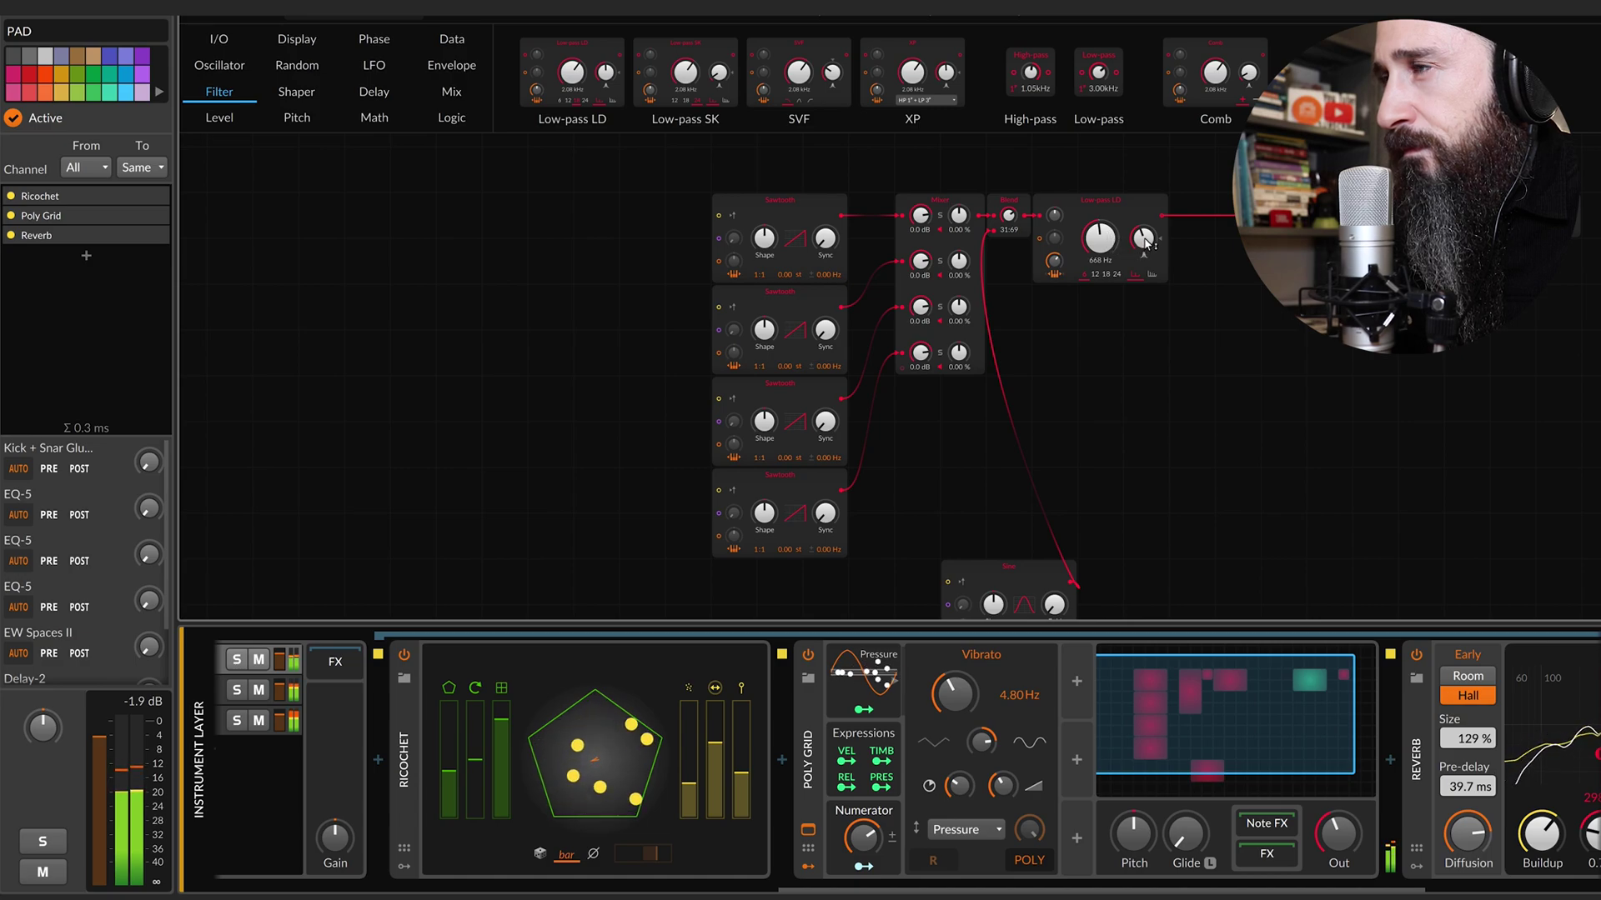
left_click_drag(1009, 216, 1008, 221)
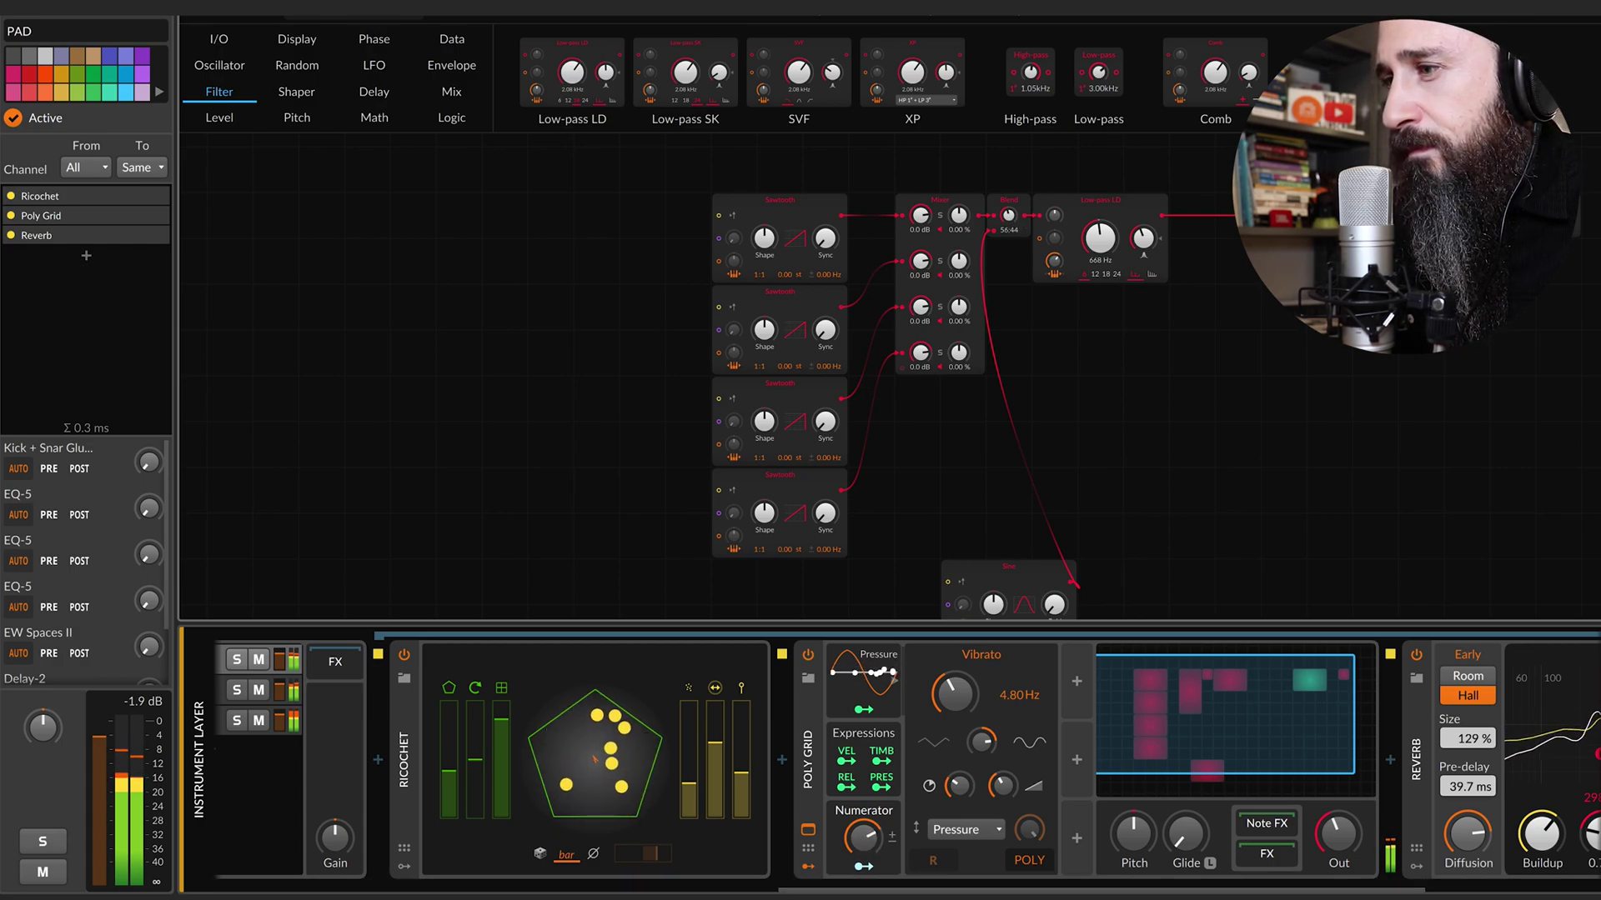
Set the Numerator macro of the PAD's Poly Grid to 23.7 %.
left_click_drag(862, 845, 874, 847)
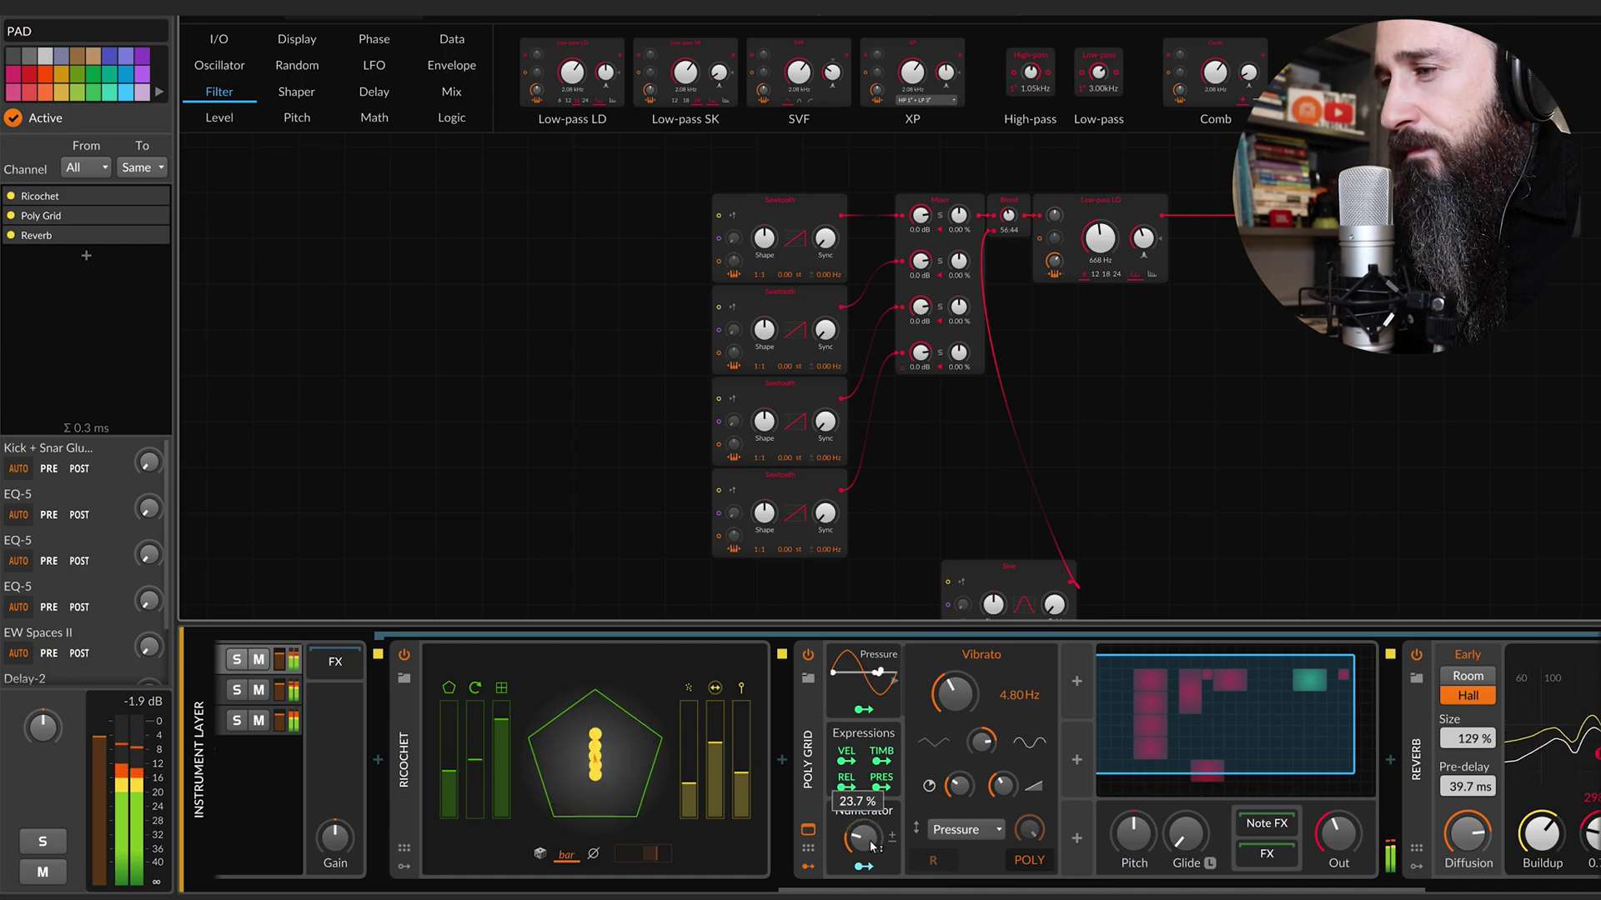